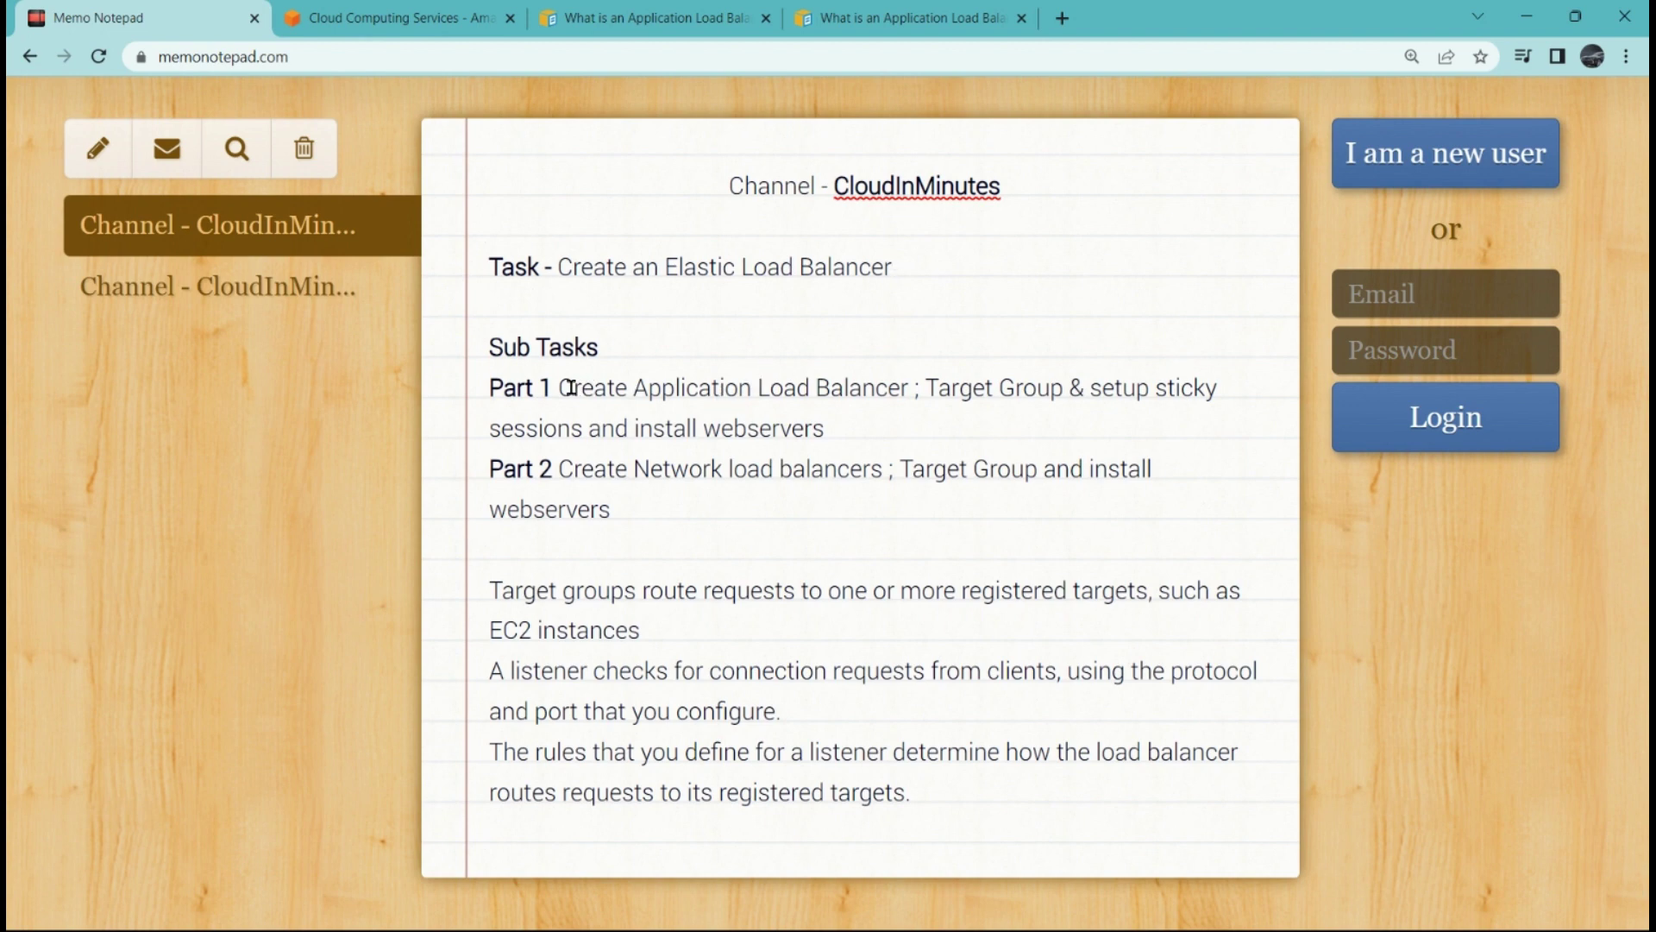
Review Part 1 and Part 2 of the Elastic Load Balancer sub-tasks in the first note.
{"action": "left_click_drag", "start_coordinate": [559, 388], "coordinate": [1074, 385]}
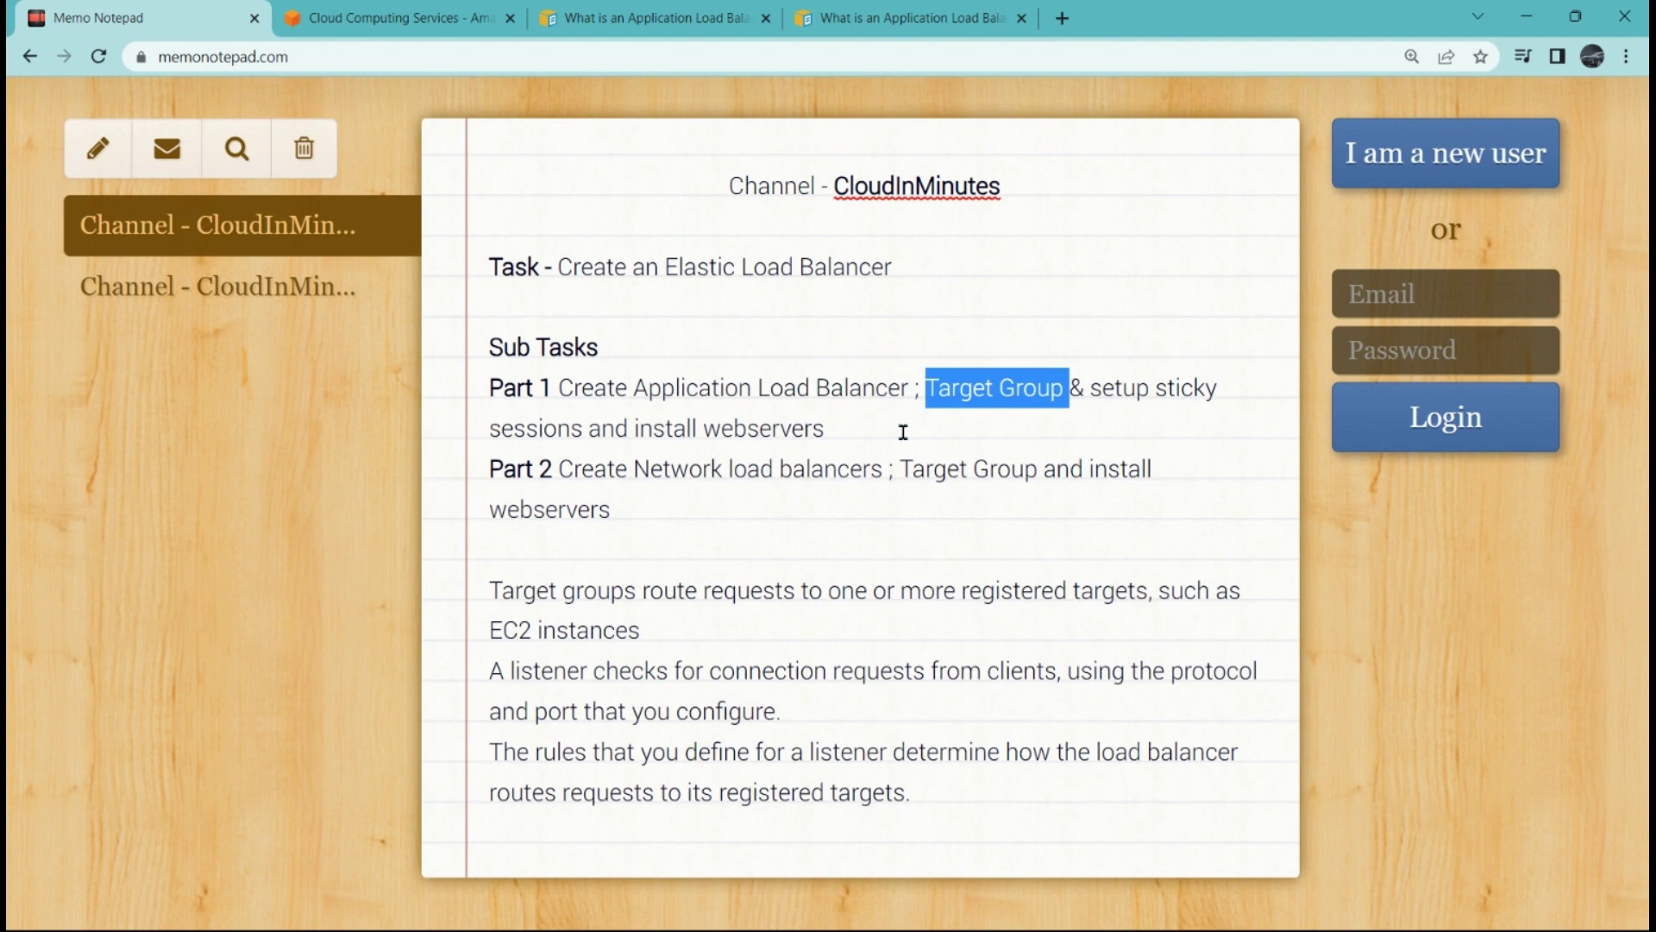
{"action": "left_click", "coordinate": [846, 429]}
{"action": "left_click_drag", "start_coordinate": [846, 429], "coordinate": [658, 429]}
{"action": "left_click", "coordinate": [665, 428]}
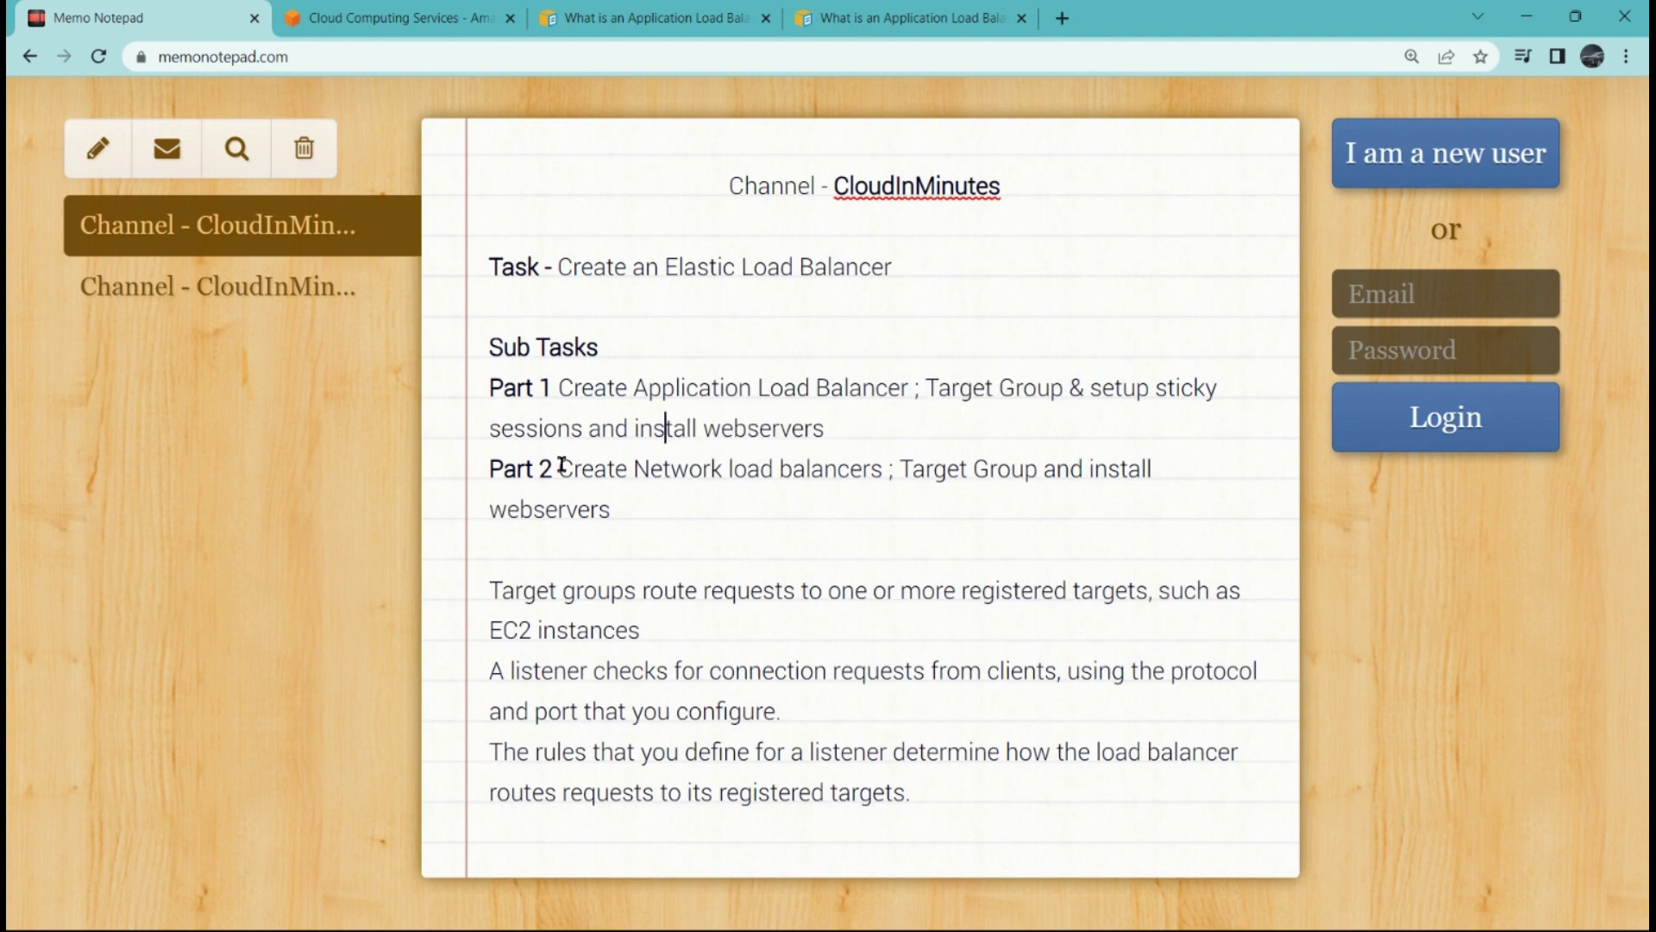
{"action": "left_click", "coordinate": [558, 467]}
{"action": "left_click_drag", "start_coordinate": [559, 466], "coordinate": [879, 469]}
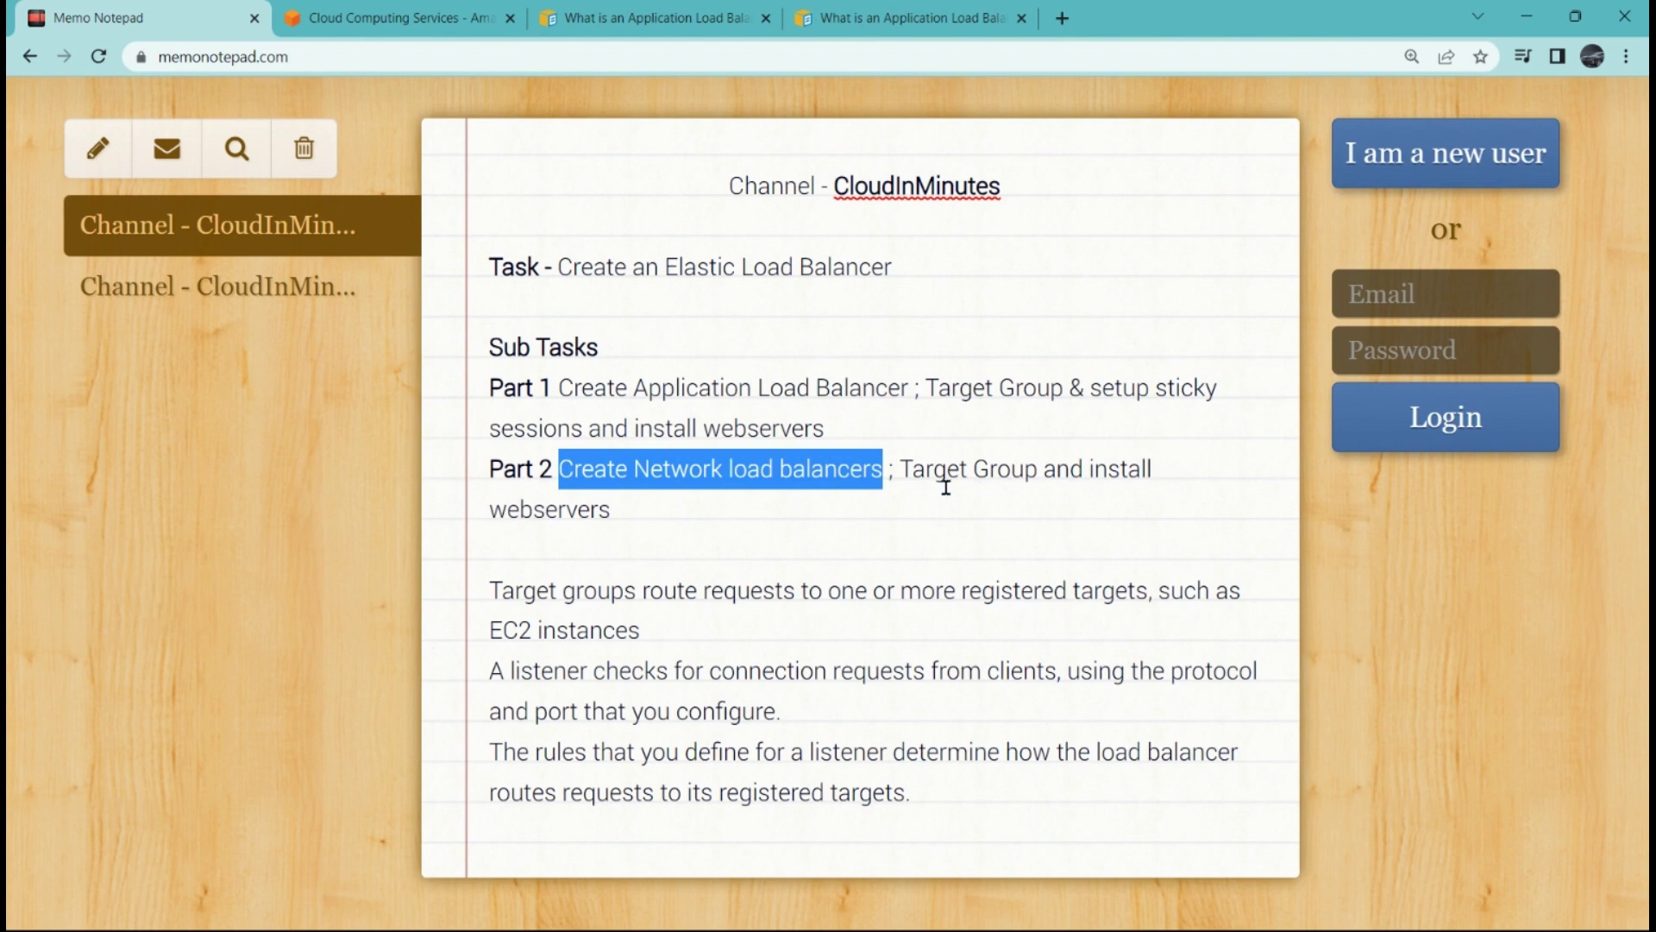
Review the second note's Part 1 task and the architecture diagram in the AWS Application Load Balancer documentation.
{"action": "left_click", "coordinate": [251, 296]}
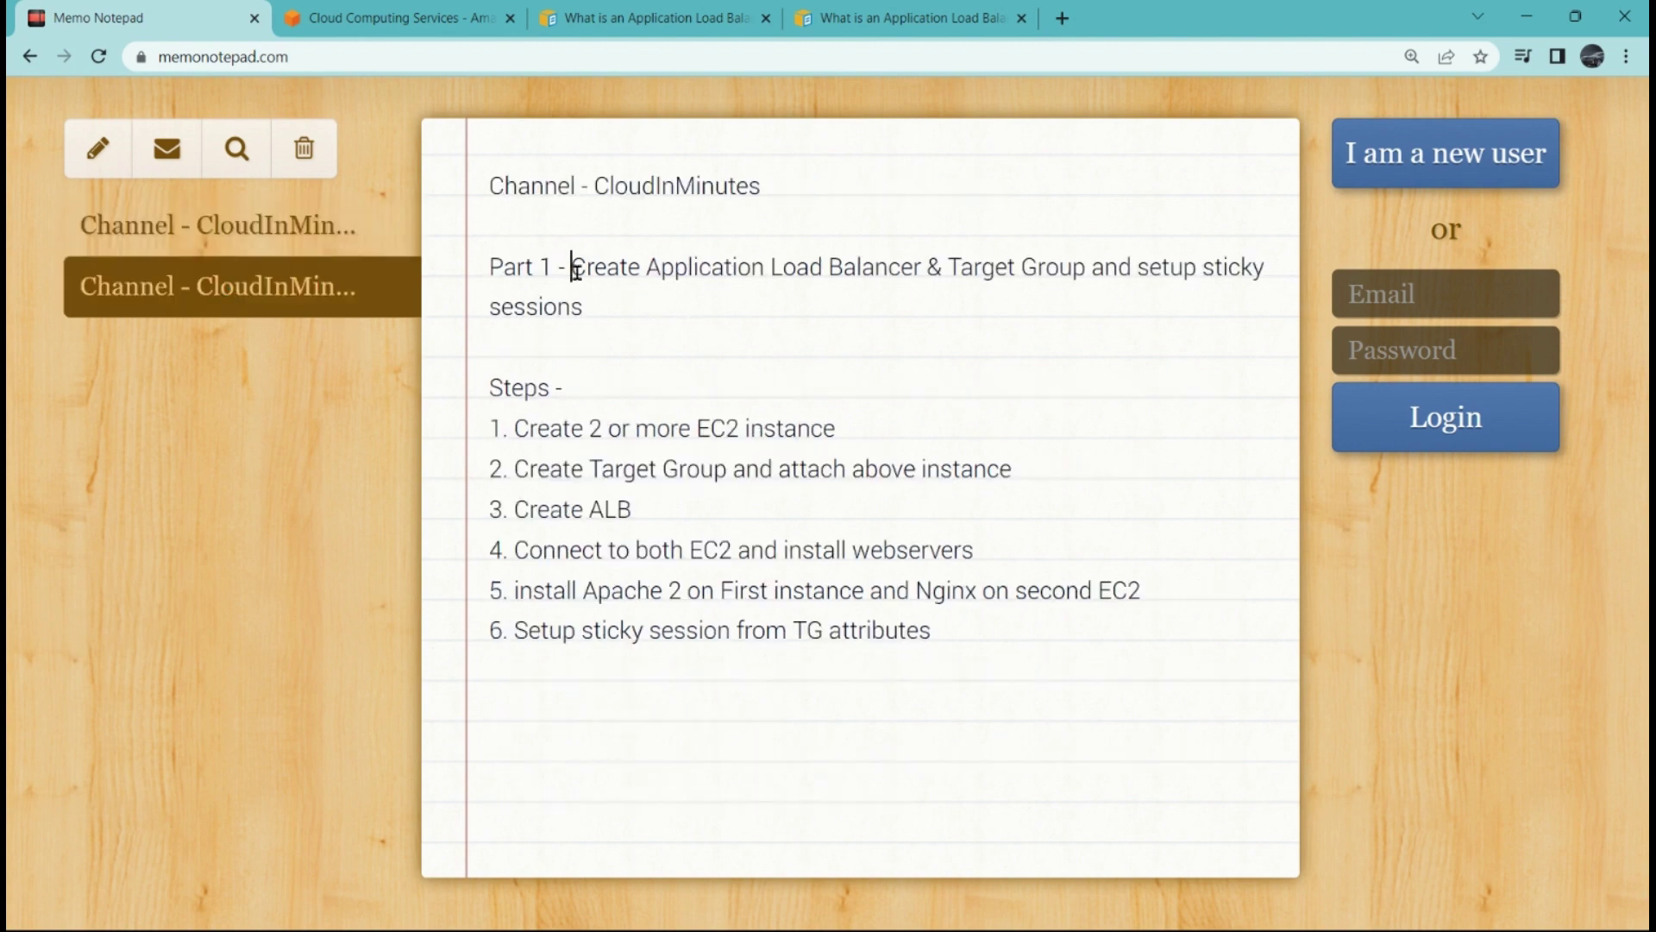
{"action": "left_click_drag", "start_coordinate": [572, 266], "coordinate": [728, 316]}
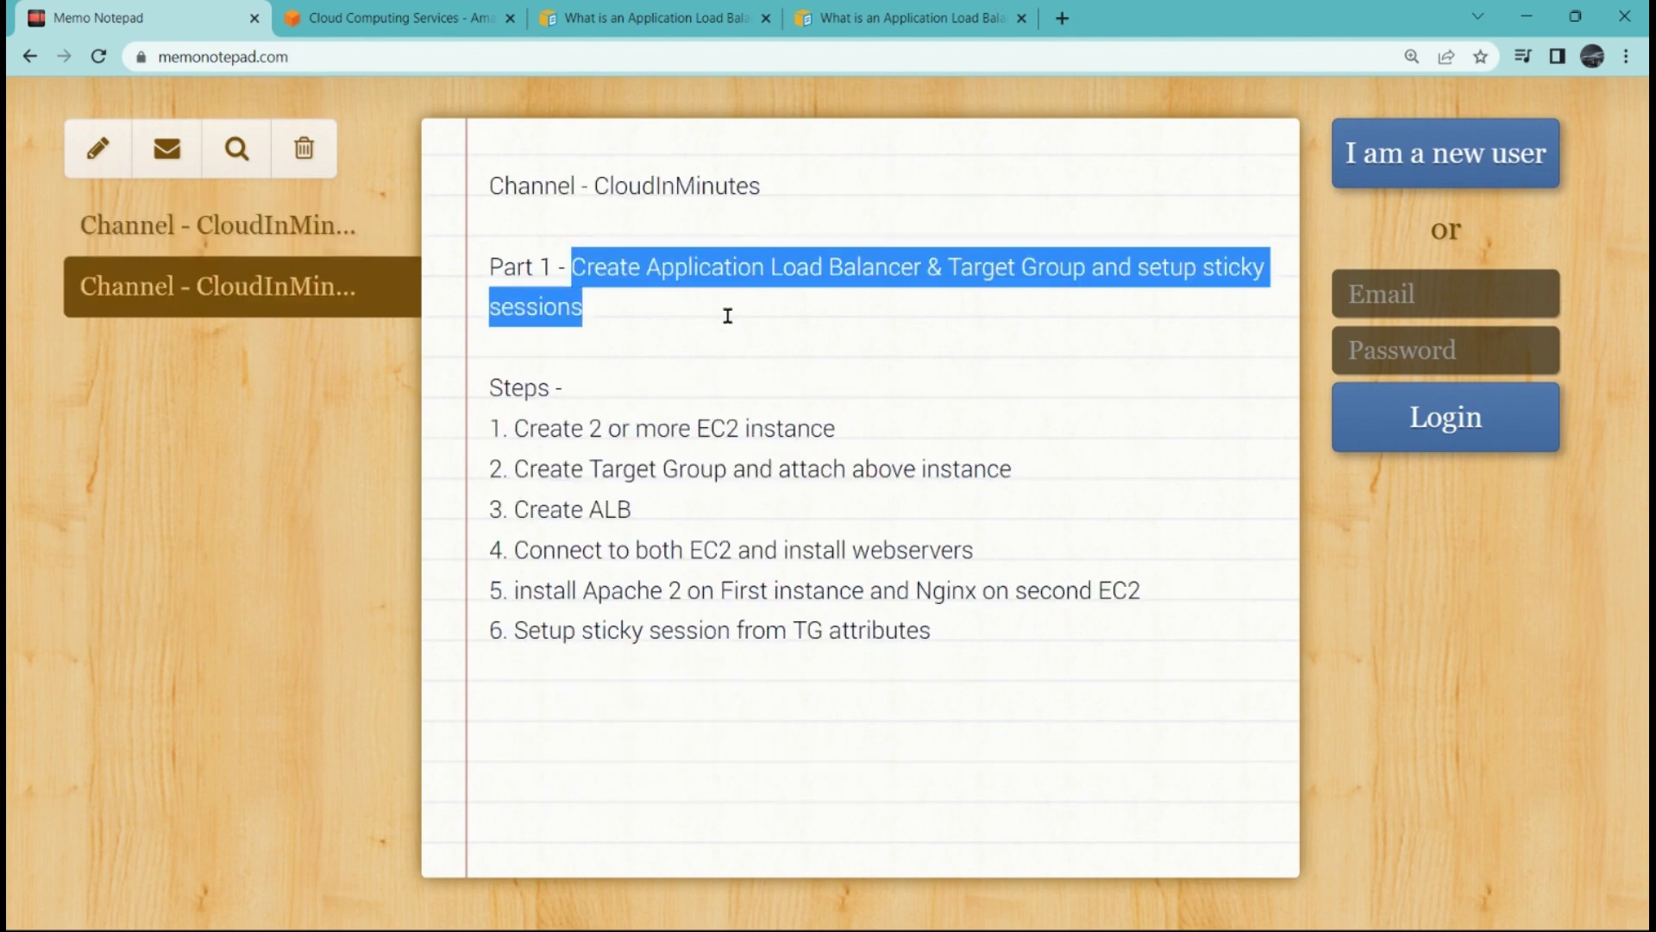
{"action": "left_click", "coordinate": [629, 336]}
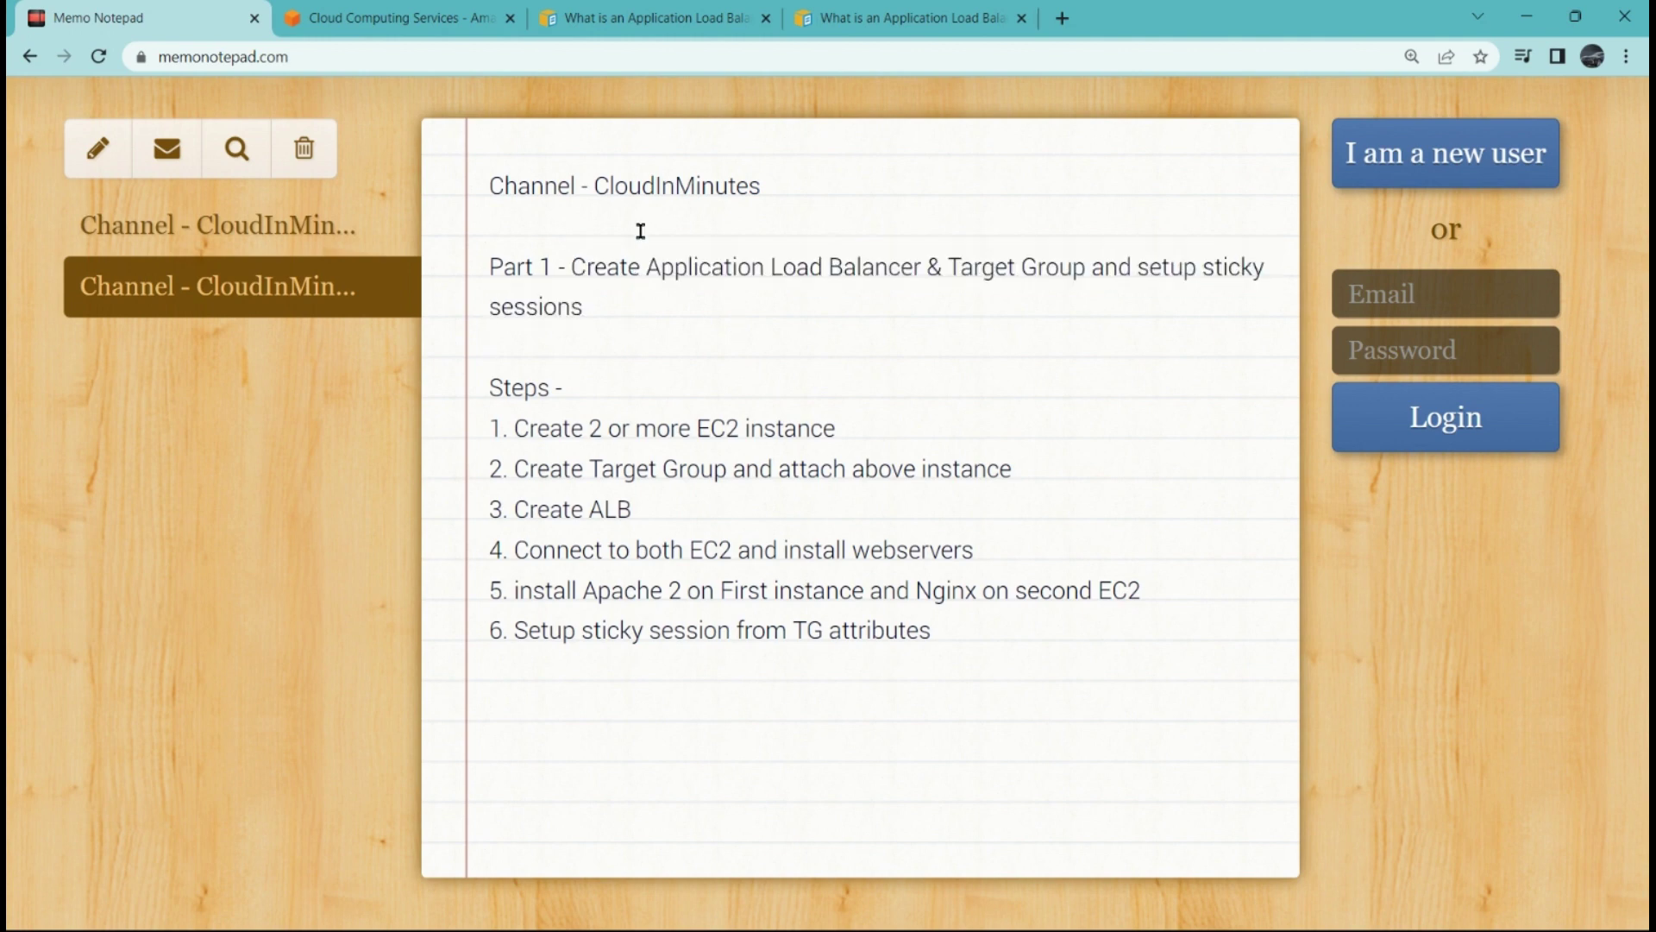
{"action": "left_click", "coordinate": [669, 12]}
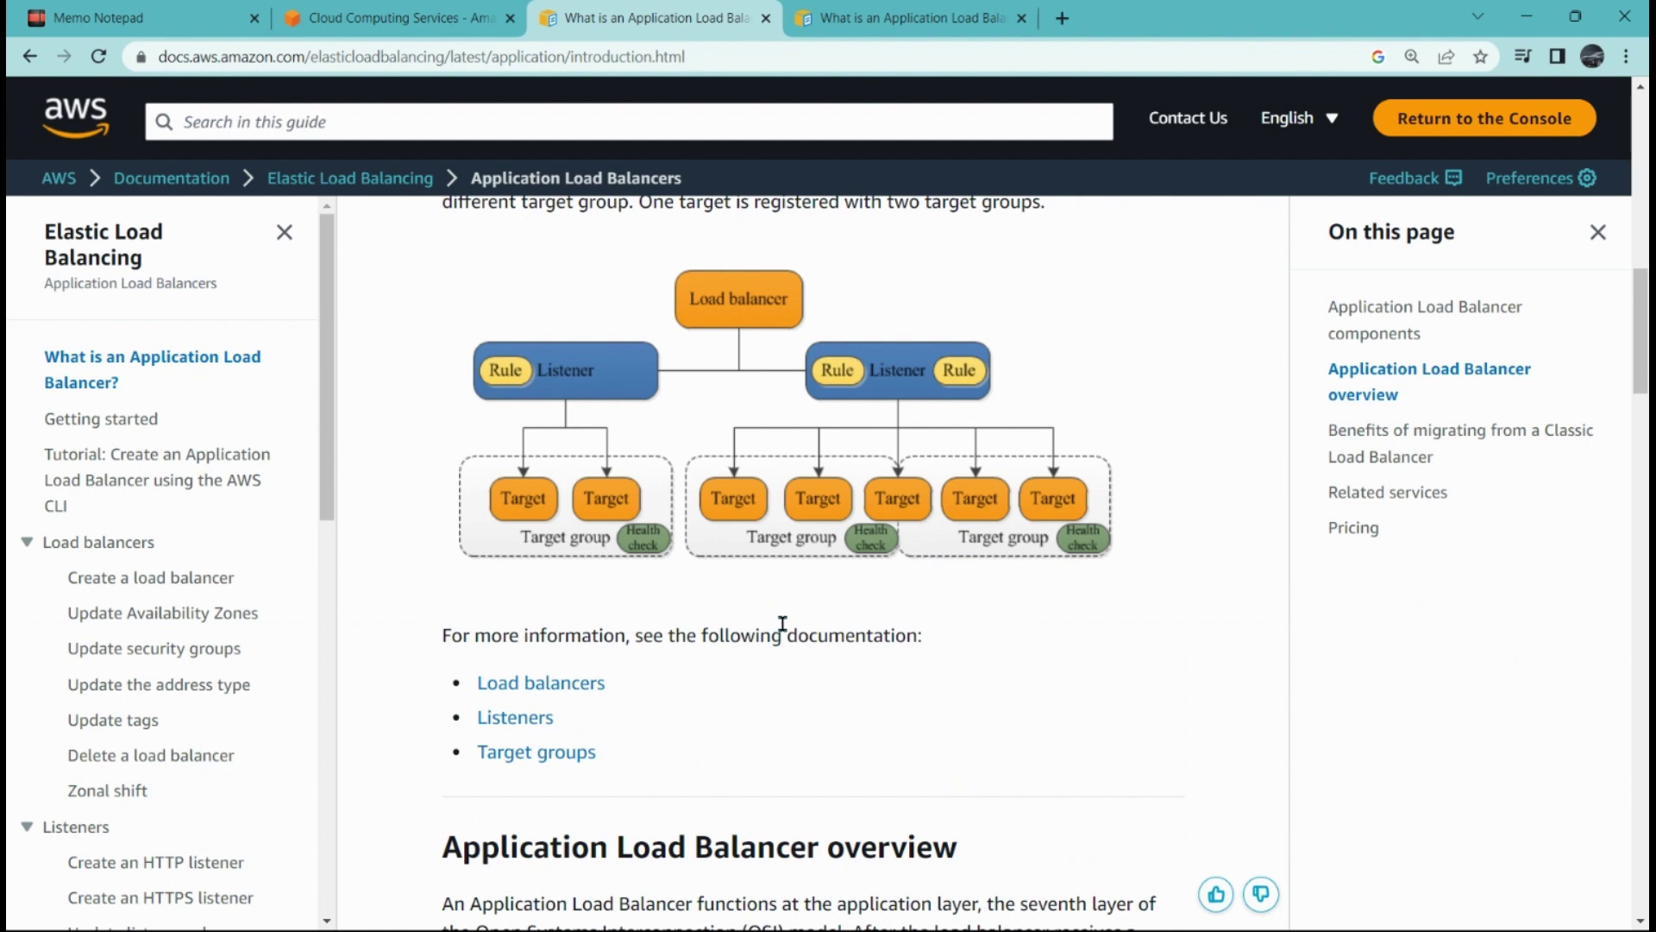
Switch to the AWS website, sign in to the console and open the EC2 dashboard.
{"action": "left_click", "coordinate": [396, 18]}
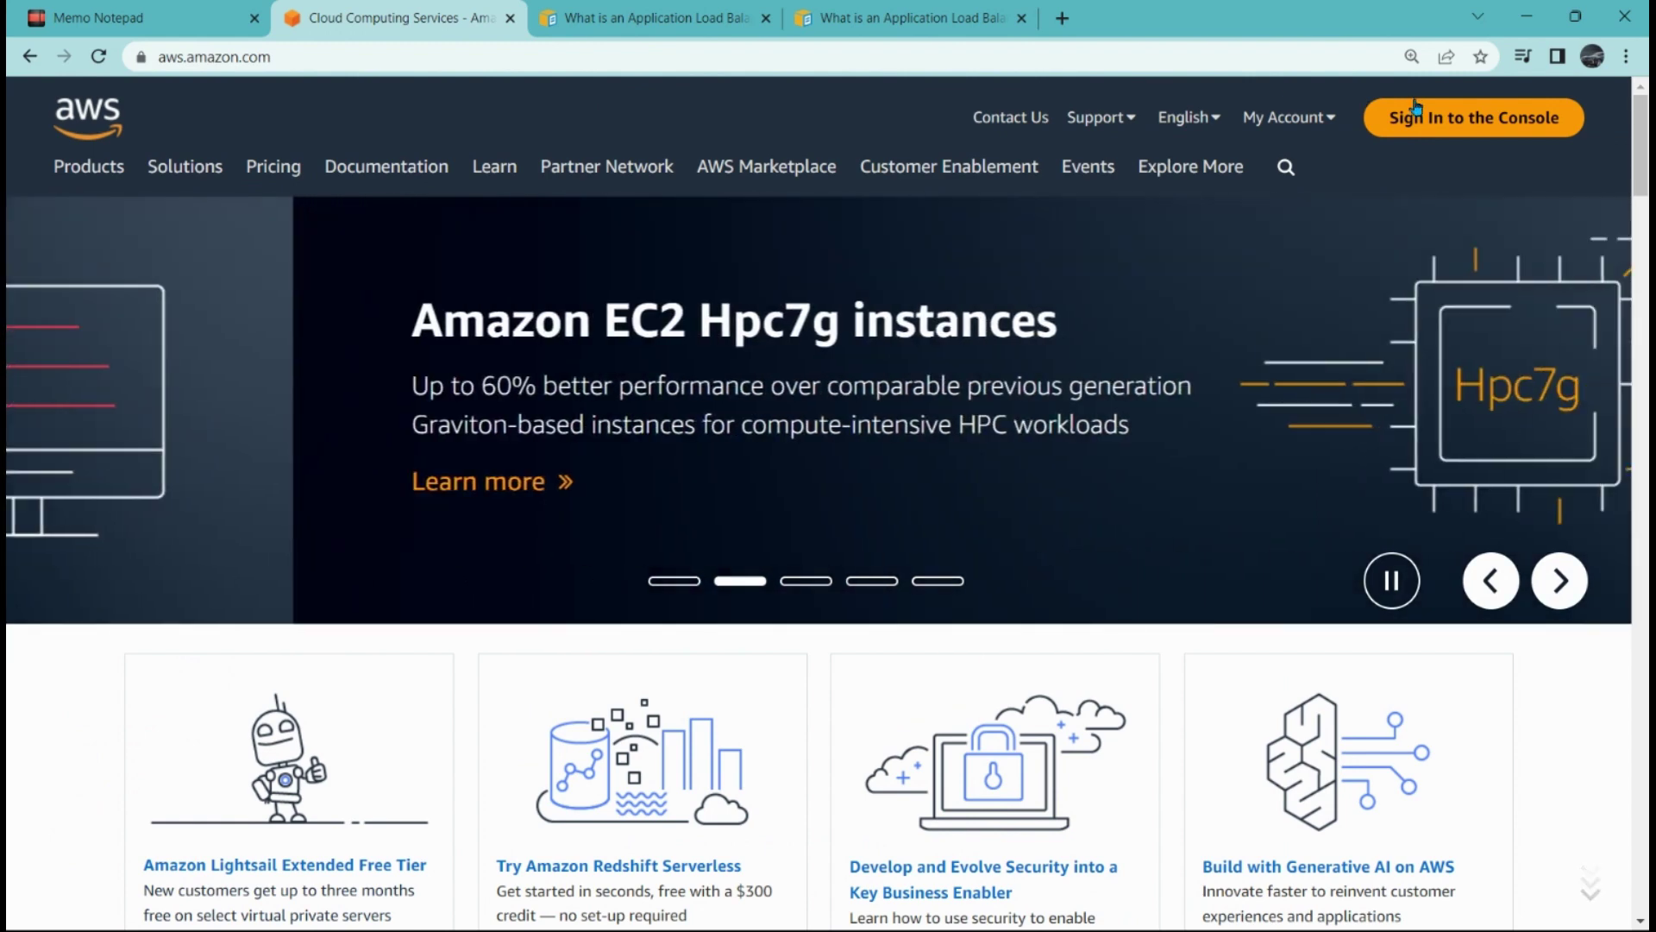
{"action": "left_click", "coordinate": [1418, 110]}
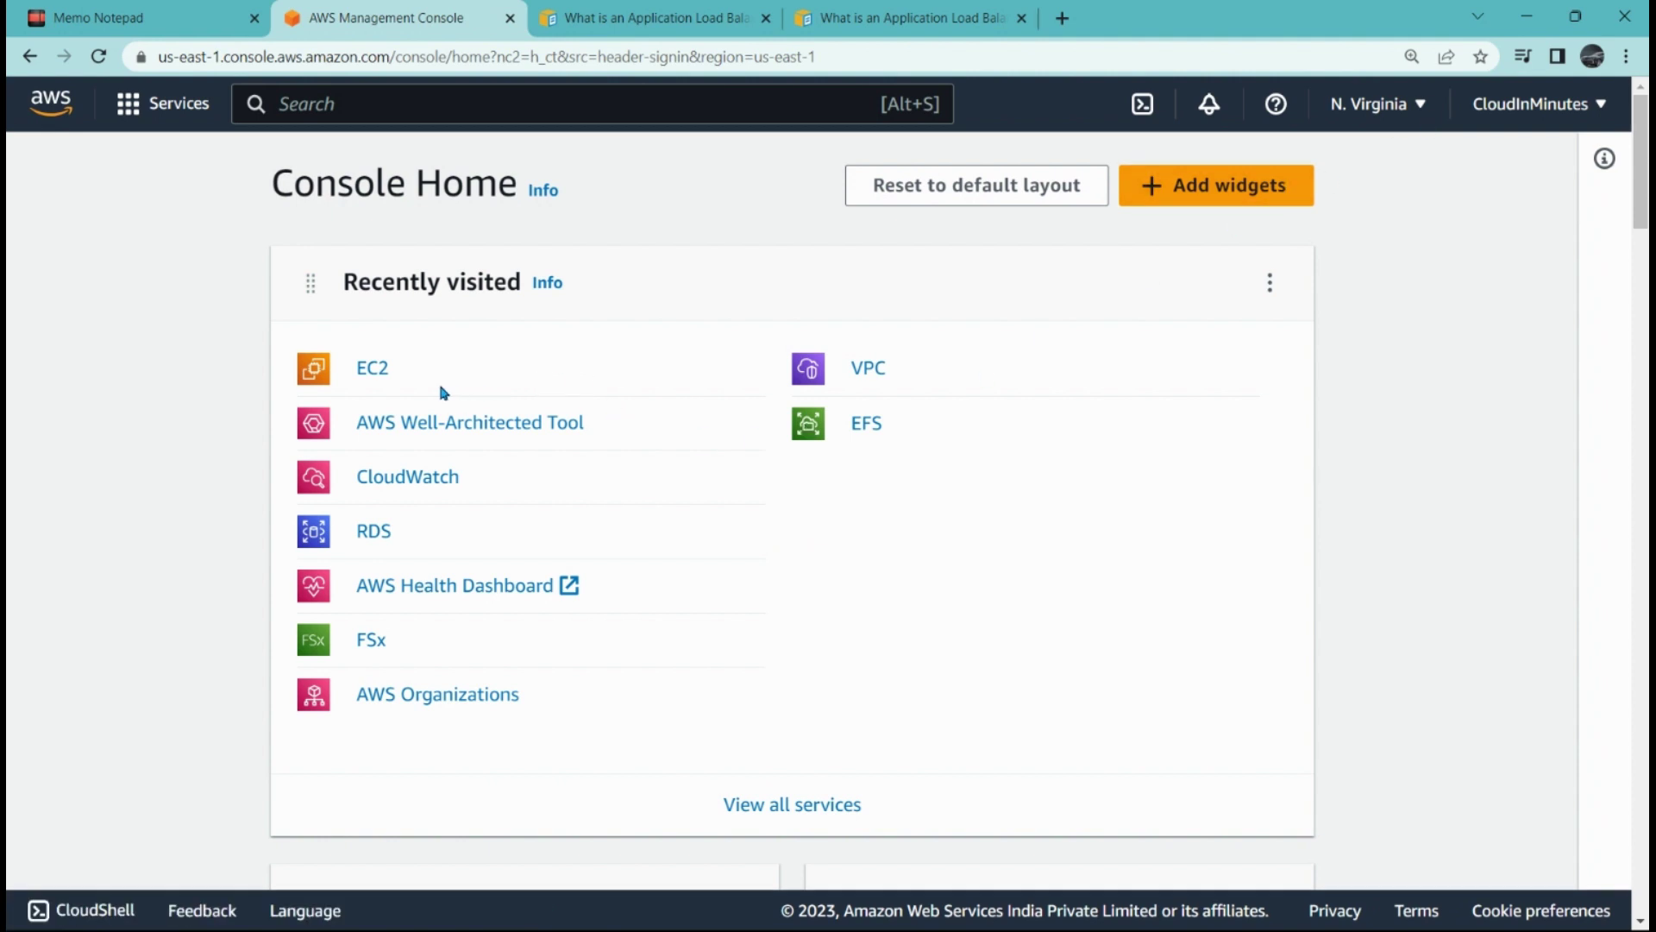
{"action": "left_click", "coordinate": [370, 373]}
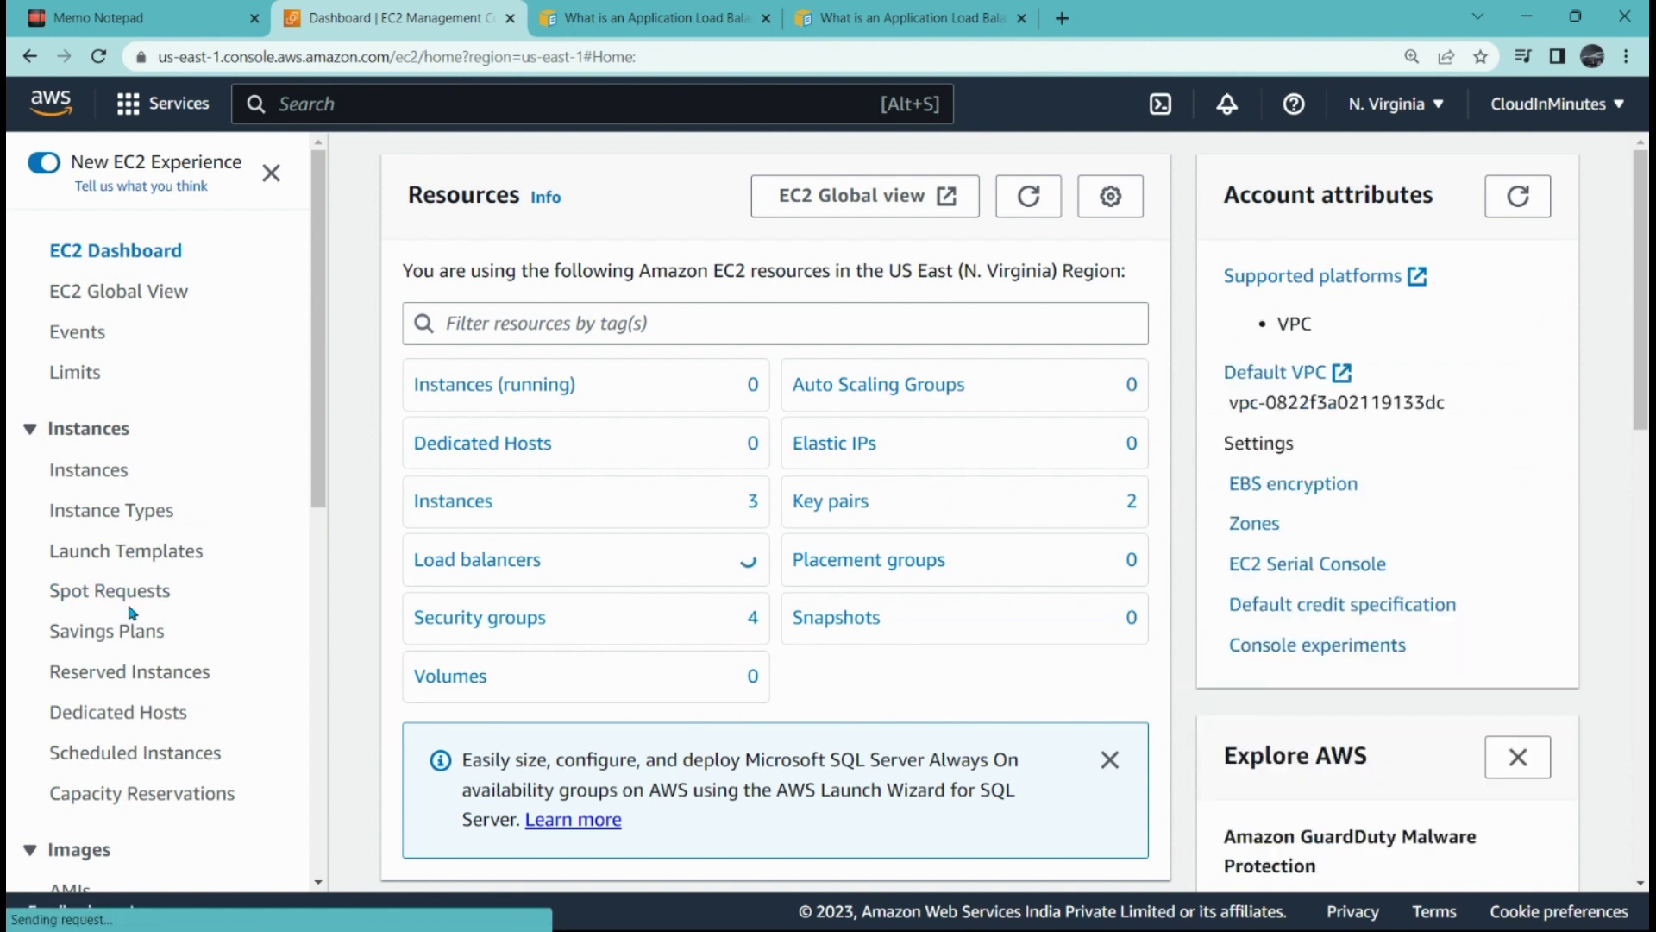
{"action": "scroll", "coordinate": [126, 571], "scroll_direction": "down", "scroll_amount": 6}
{"action": "scroll", "coordinate": [123, 571], "scroll_direction": "down", "scroll_amount": 2}
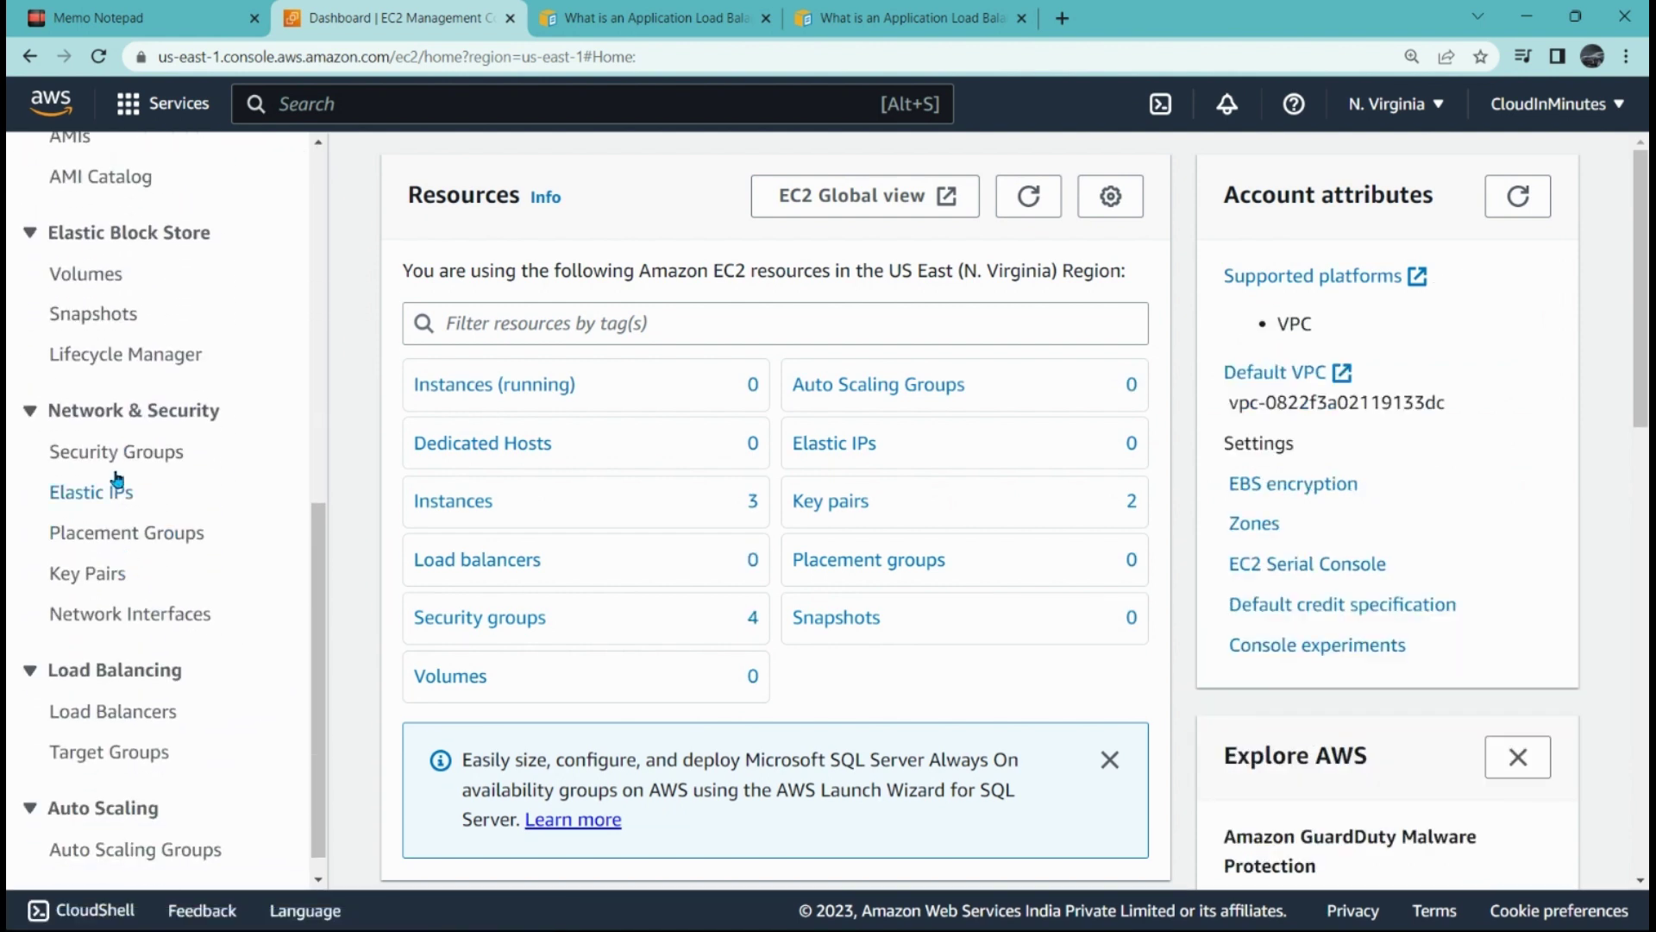
{"action": "left_click_drag", "start_coordinate": [32, 690], "coordinate": [44, 729]}
{"action": "scroll", "coordinate": [27, 676], "scroll_direction": "up", "scroll_amount": 8}
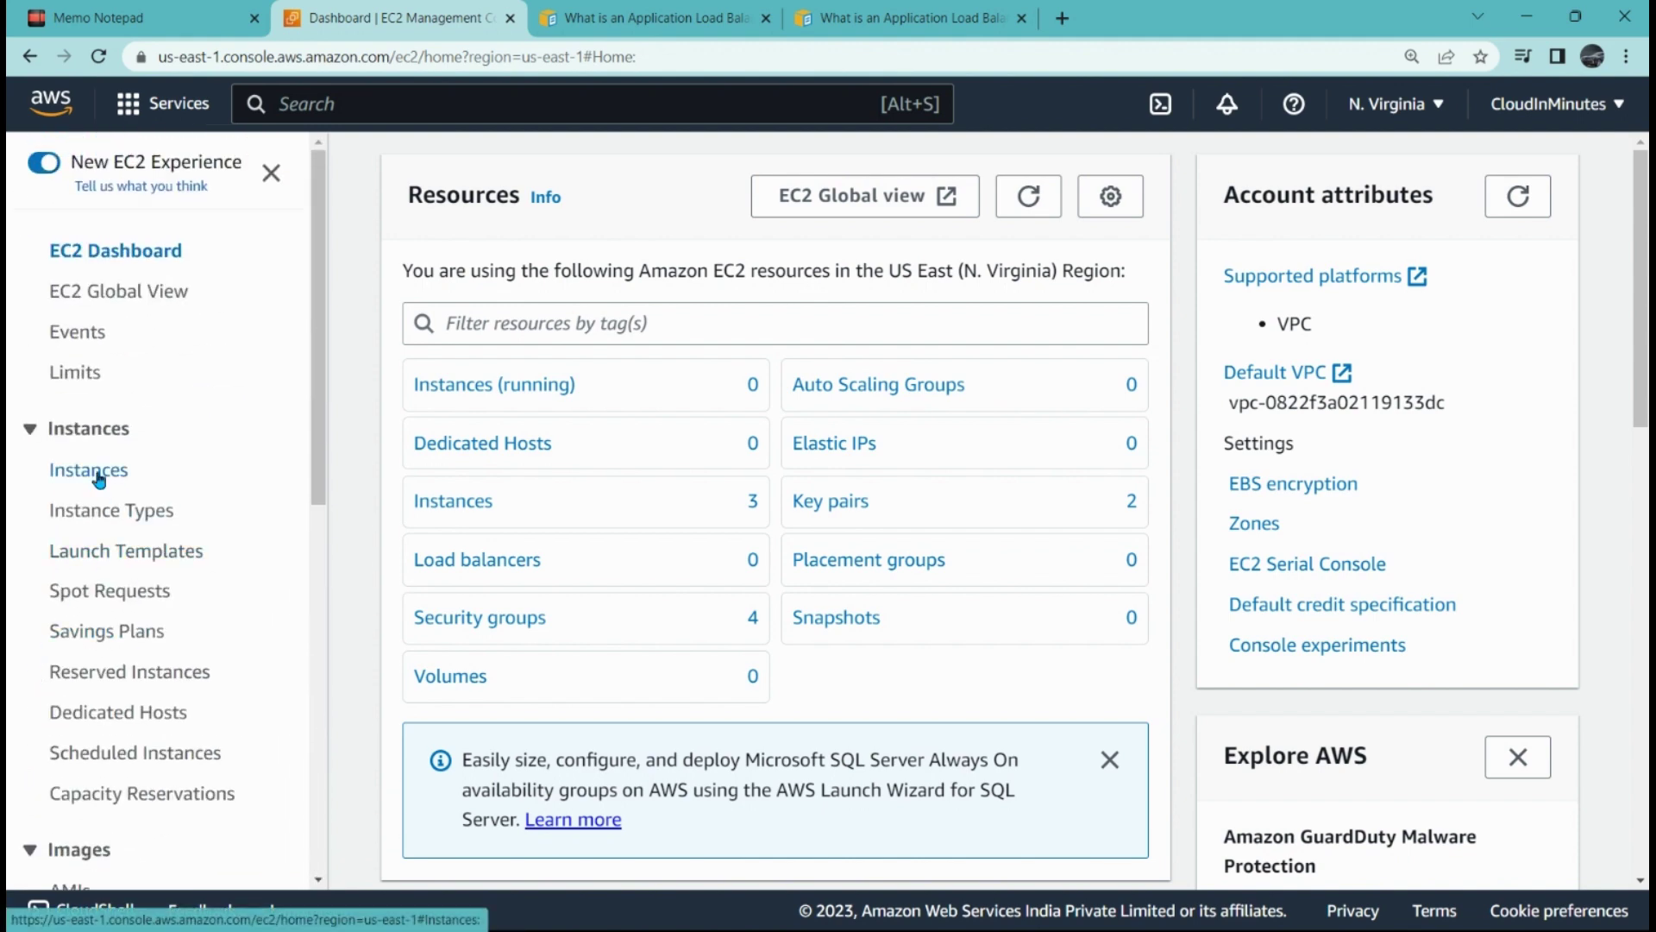
Start launching a new EC2 instance from the instances list and name it Demo.
{"action": "left_click", "coordinate": [96, 474]}
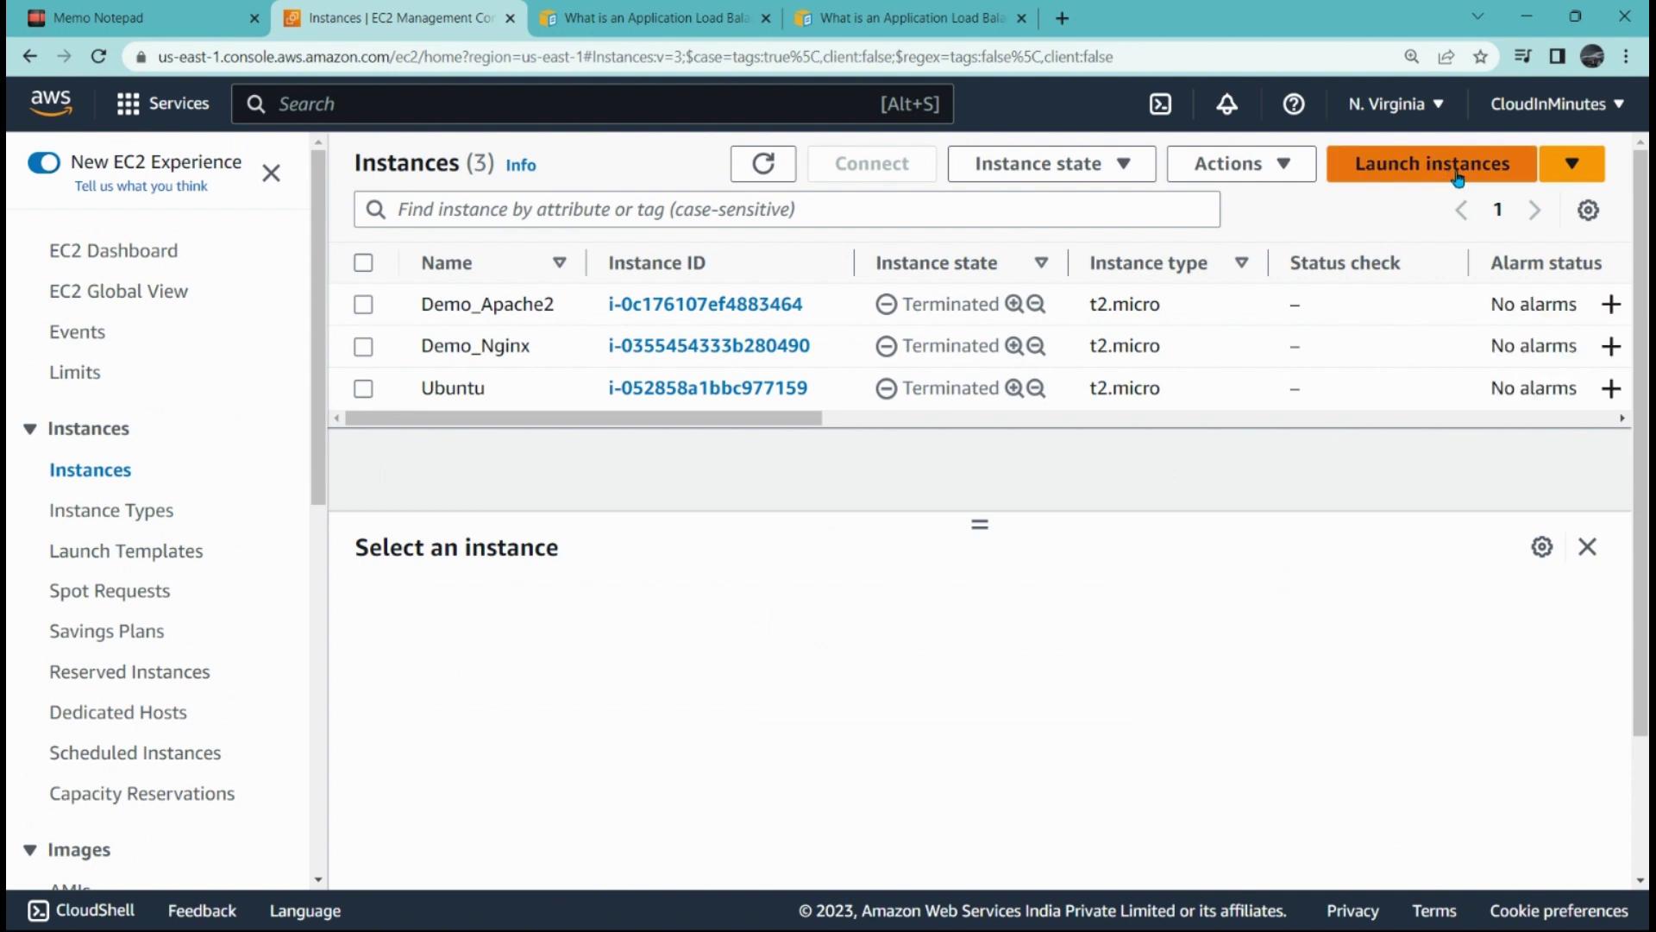
{"action": "left_click", "coordinate": [1457, 180]}
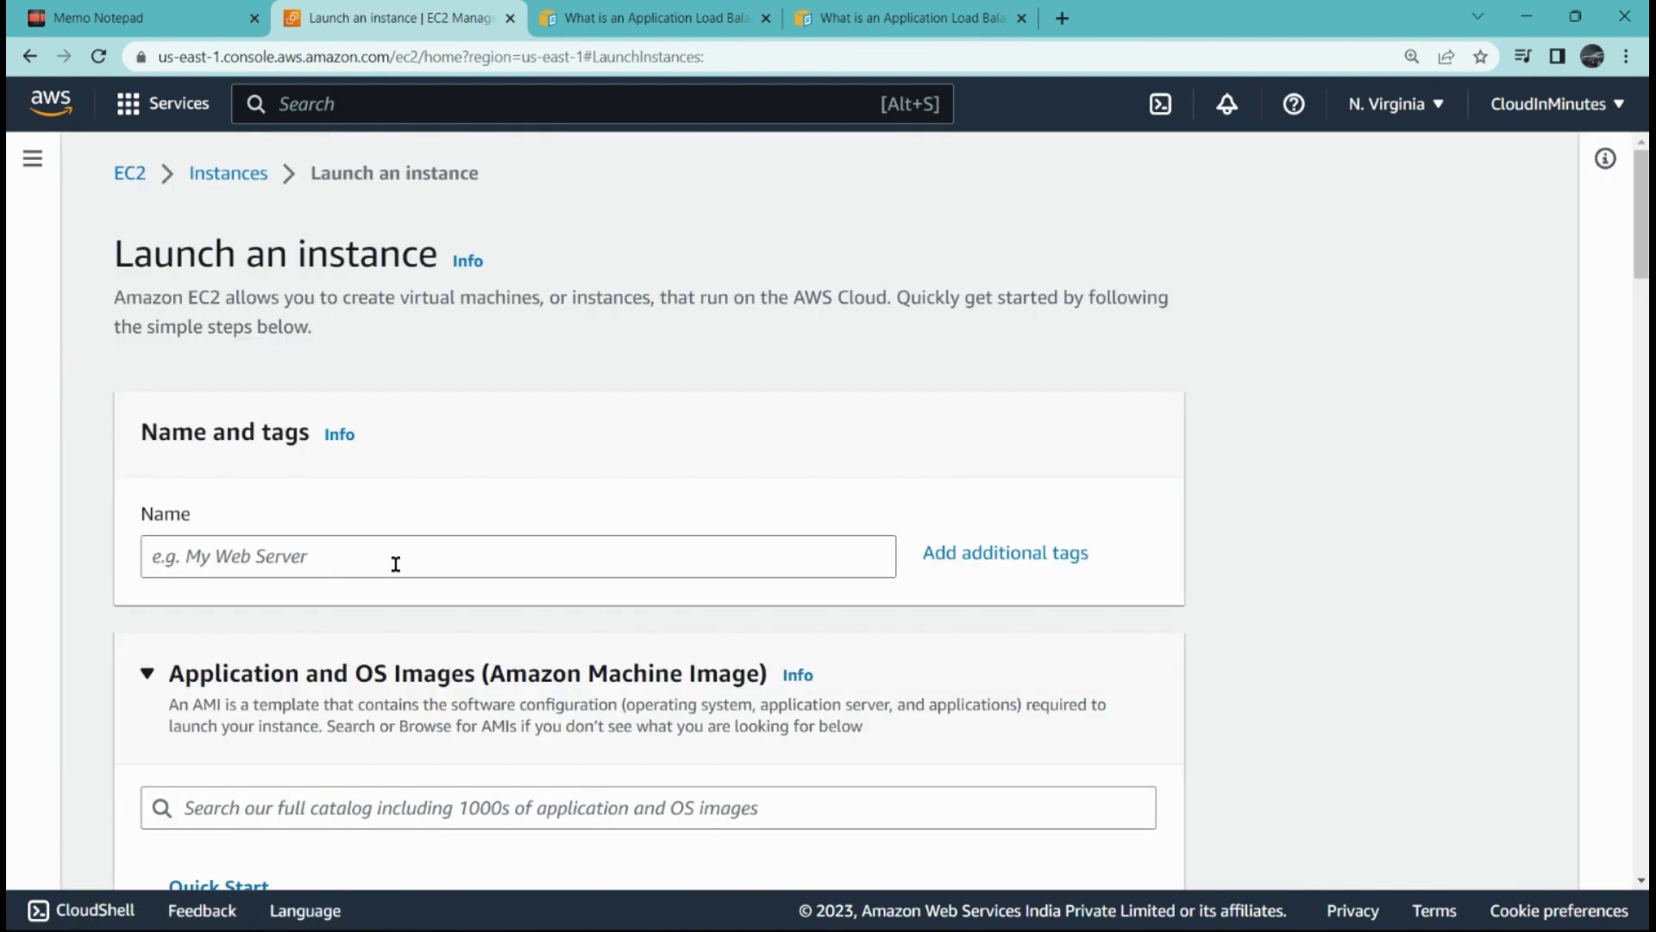
{"action": "left_click", "coordinate": [396, 564]}
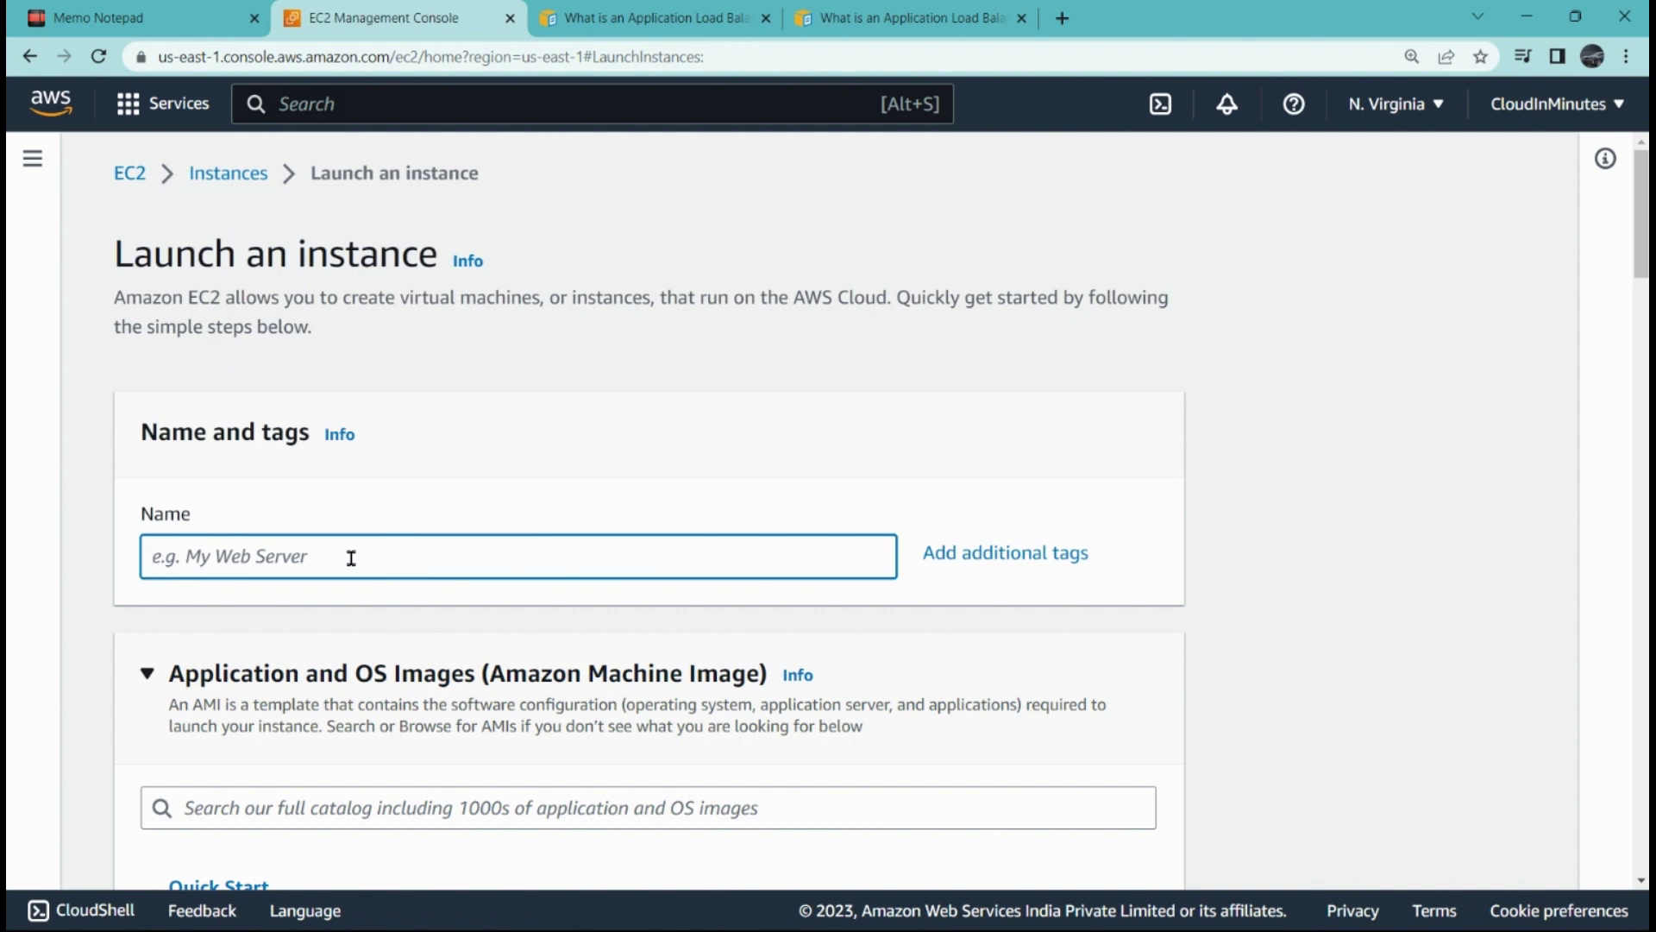
{"action": "type", "text": "De"}
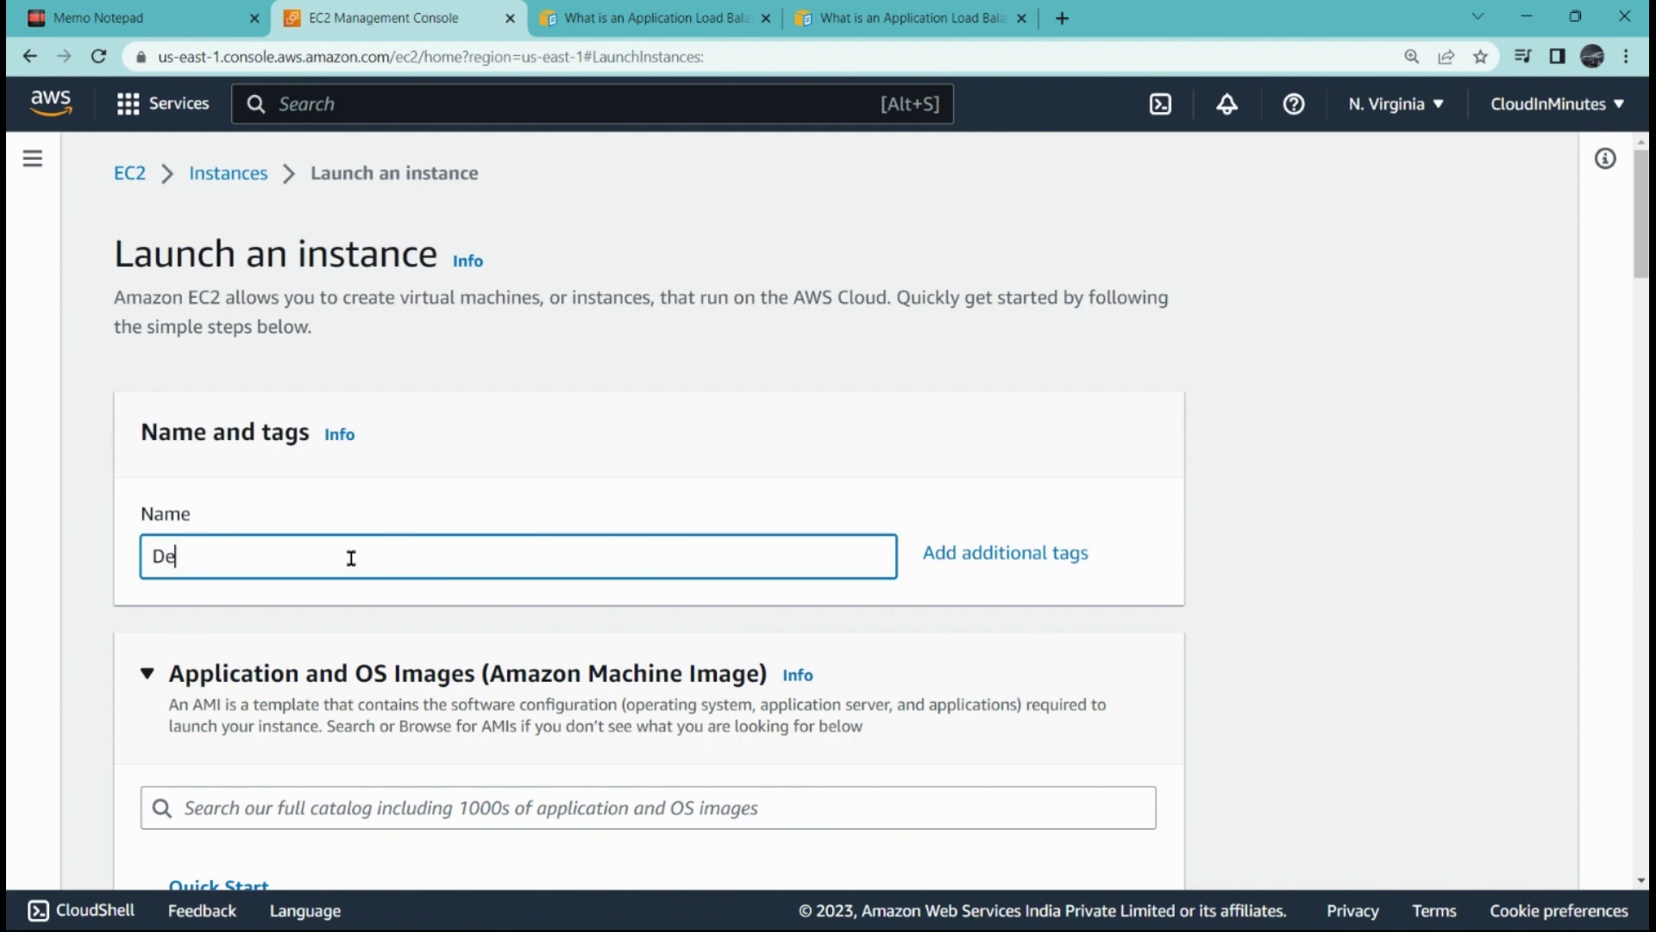
{"action": "type", "text": "mo"}
Choose Ubuntu as the machine image for the Demo instance.
{"action": "scroll", "coordinate": [351, 558], "scroll_direction": "down", "scroll_amount": 3}
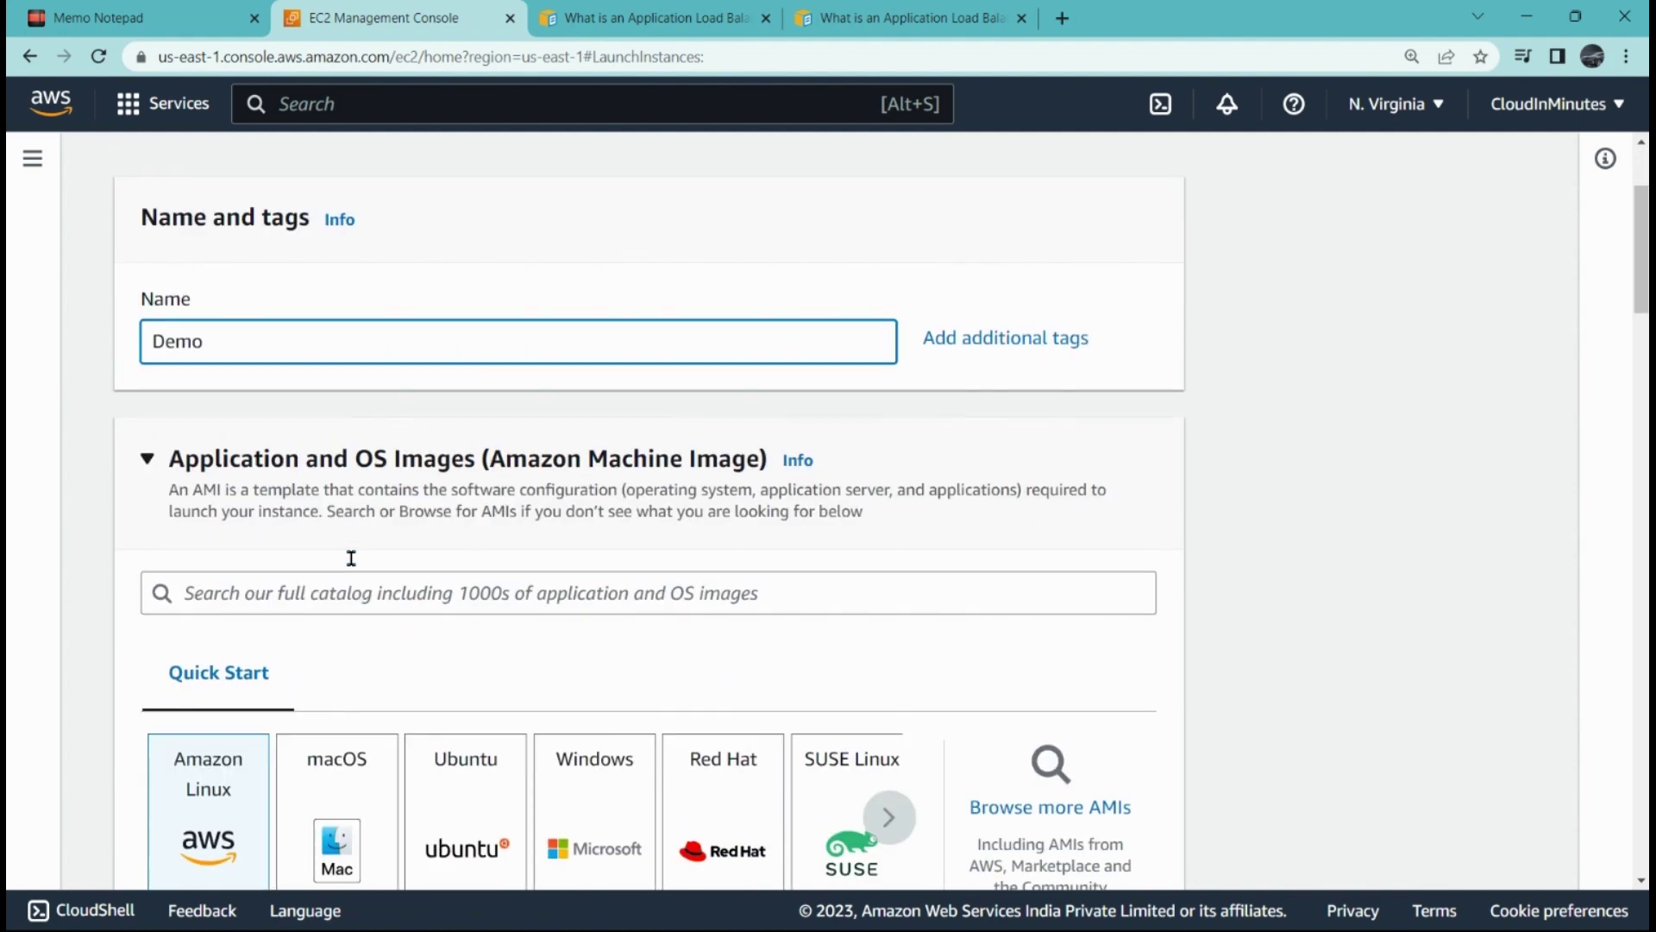
{"action": "scroll", "coordinate": [669, 495], "scroll_direction": "down", "scroll_amount": 3}
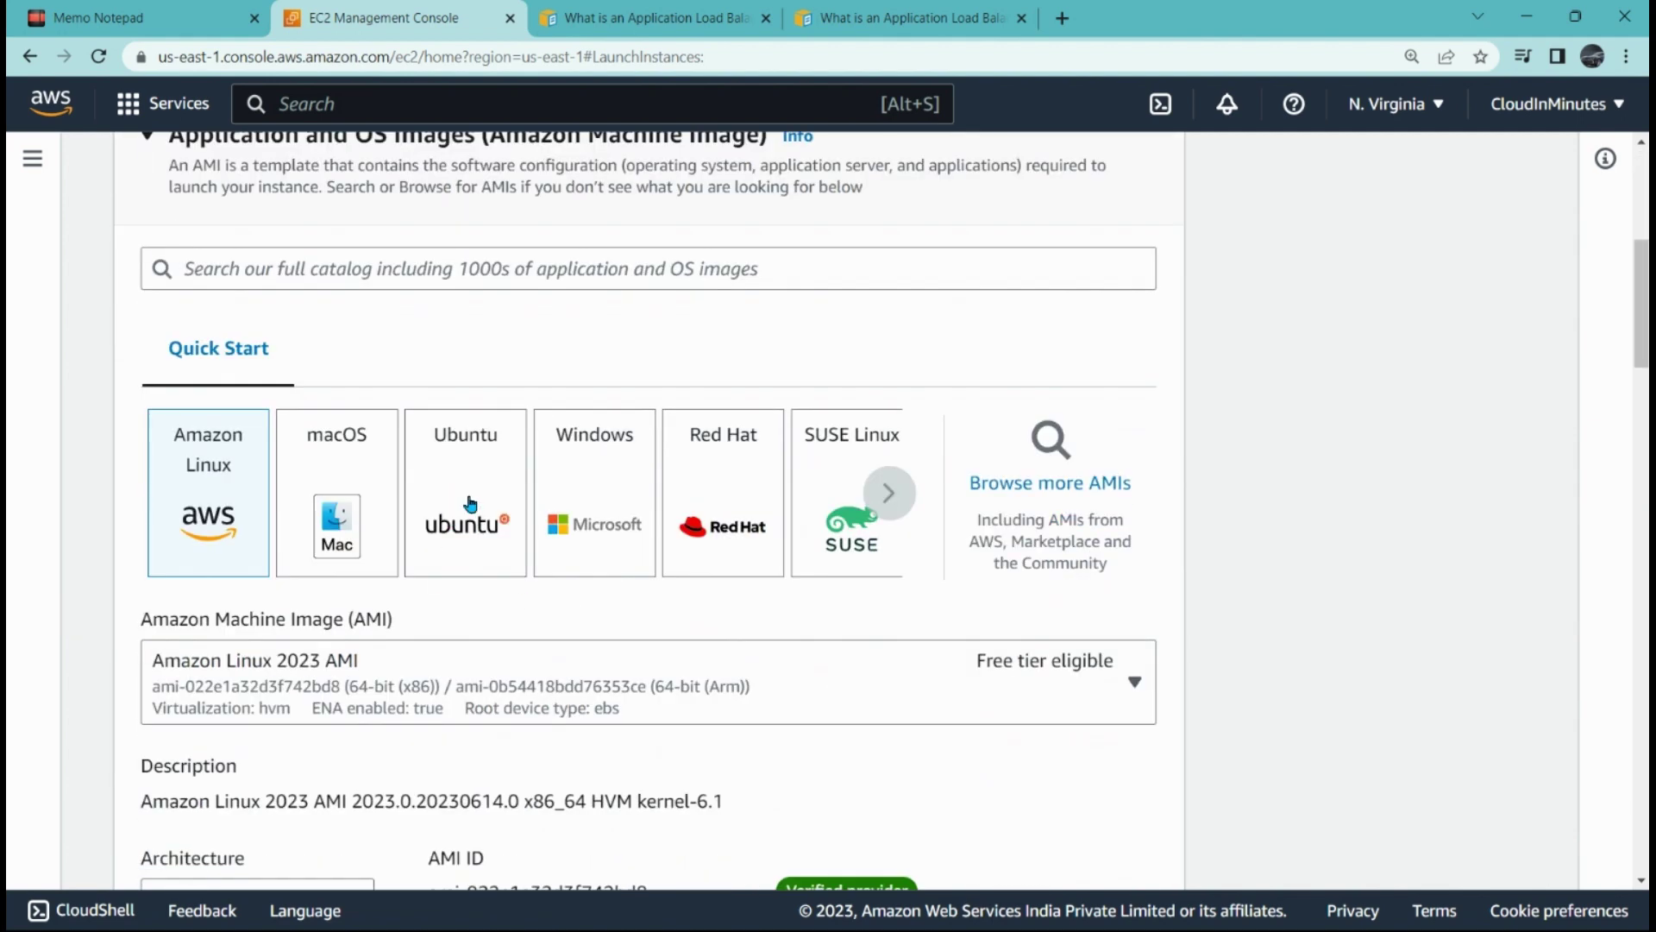
{"action": "left_click", "coordinate": [471, 503]}
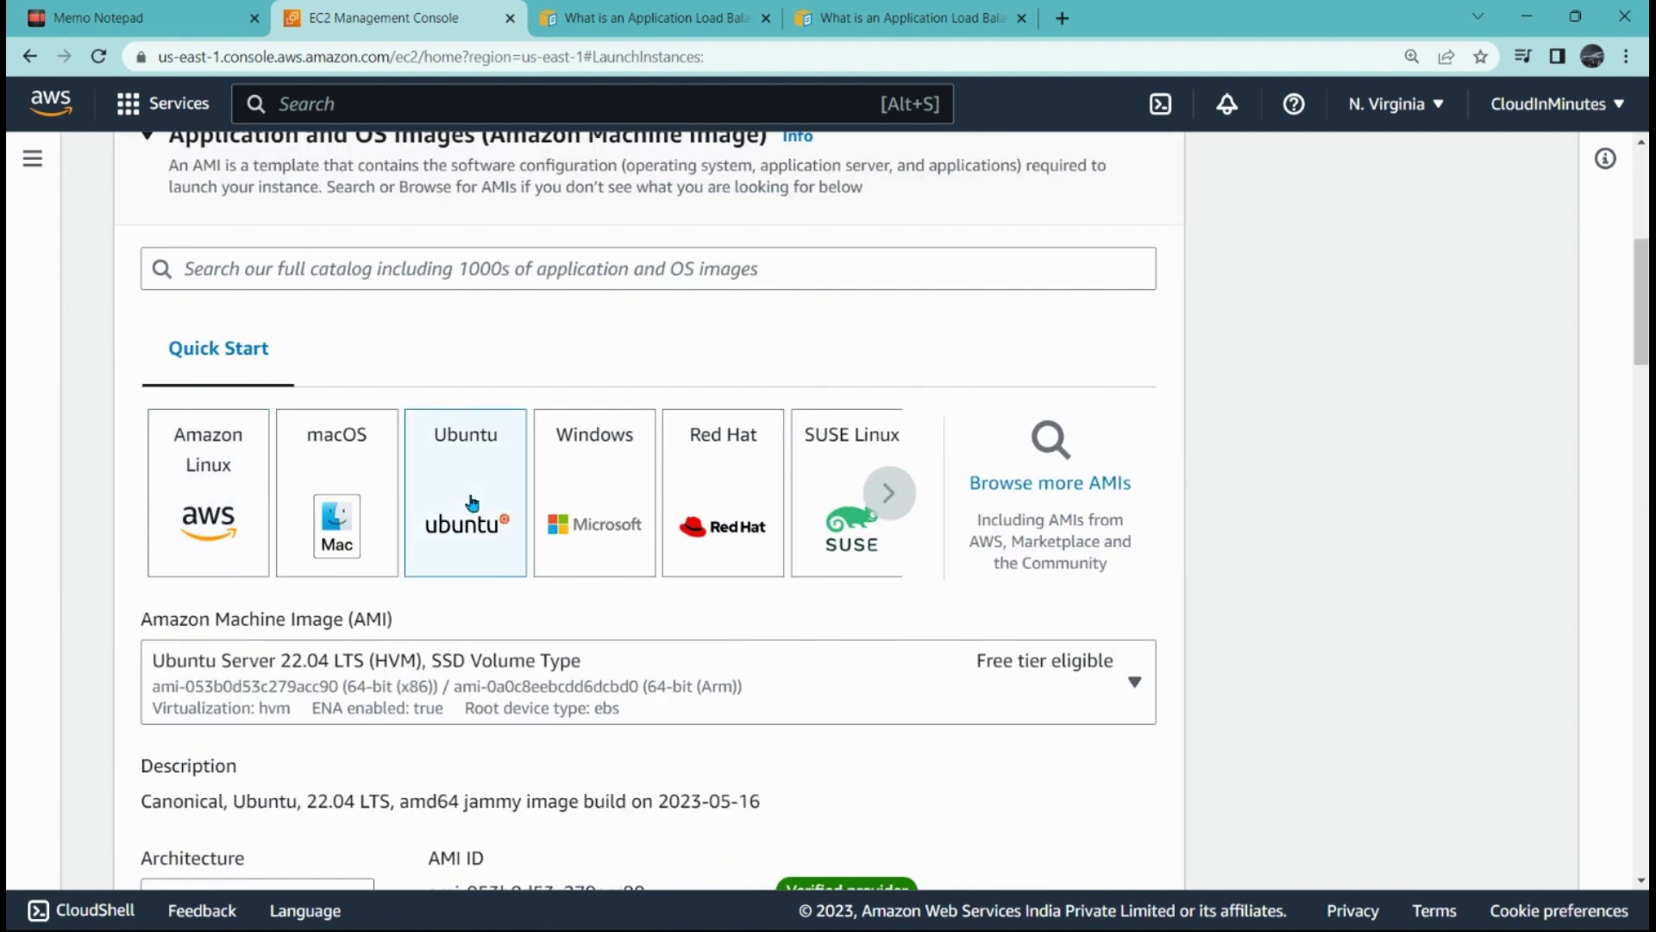
Select My_ubuntu_Keypair as the login key pair for the instance.
{"action": "scroll", "coordinate": [480, 543], "scroll_direction": "down", "scroll_amount": 3}
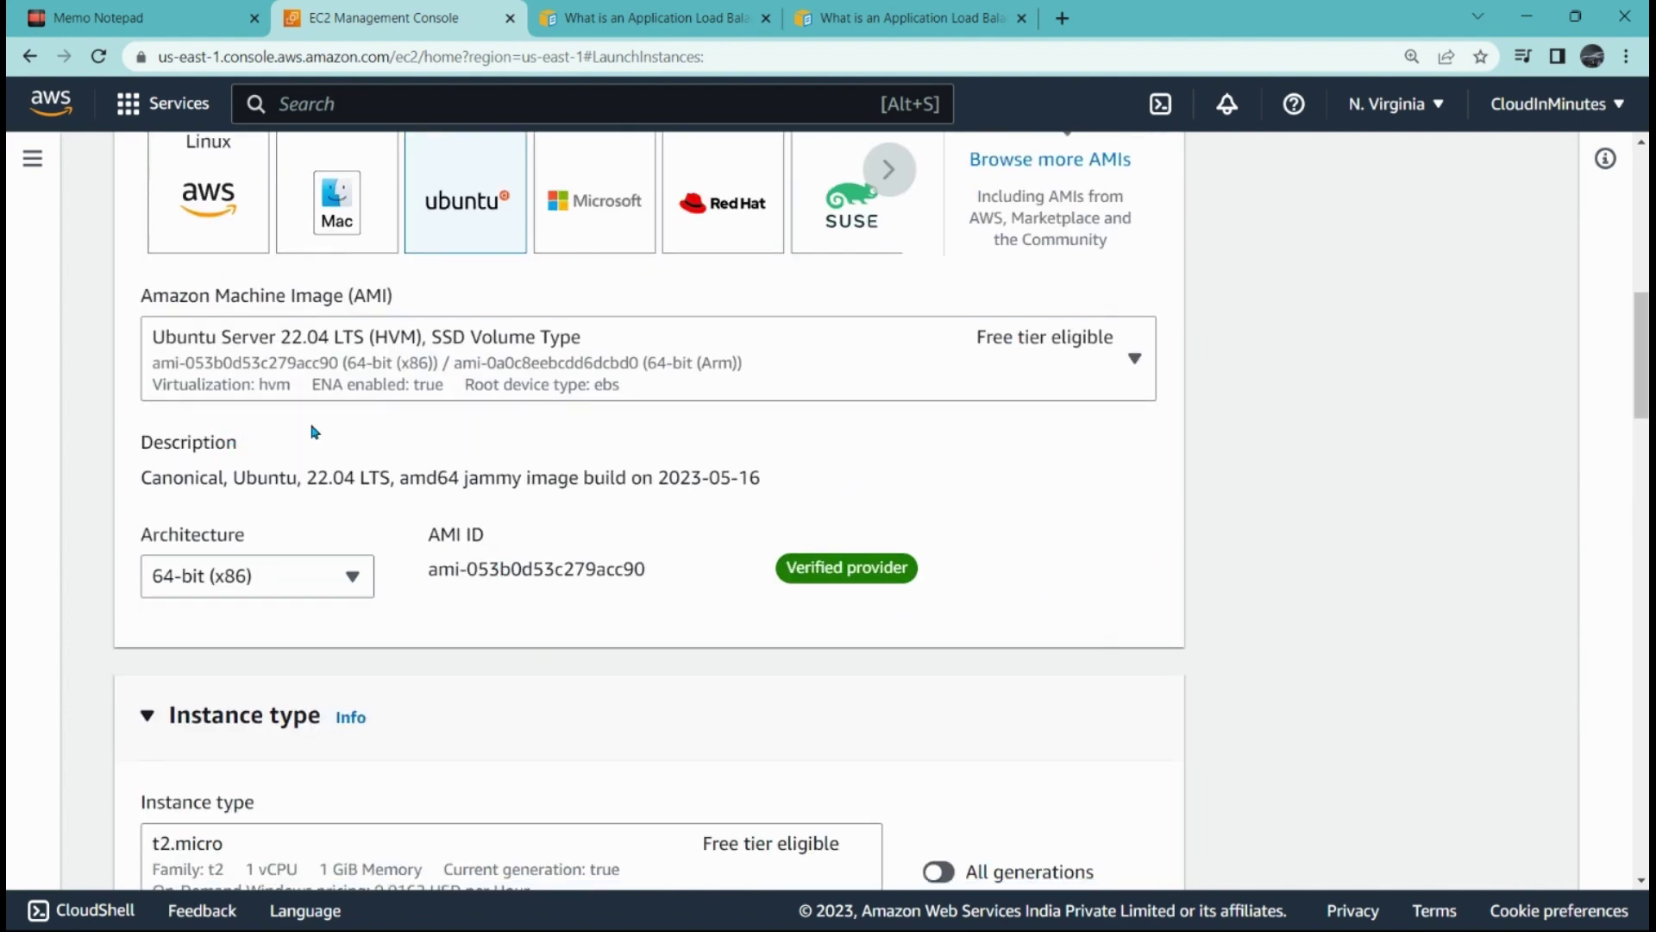
{"action": "scroll", "coordinate": [466, 476], "scroll_direction": "down", "scroll_amount": 3}
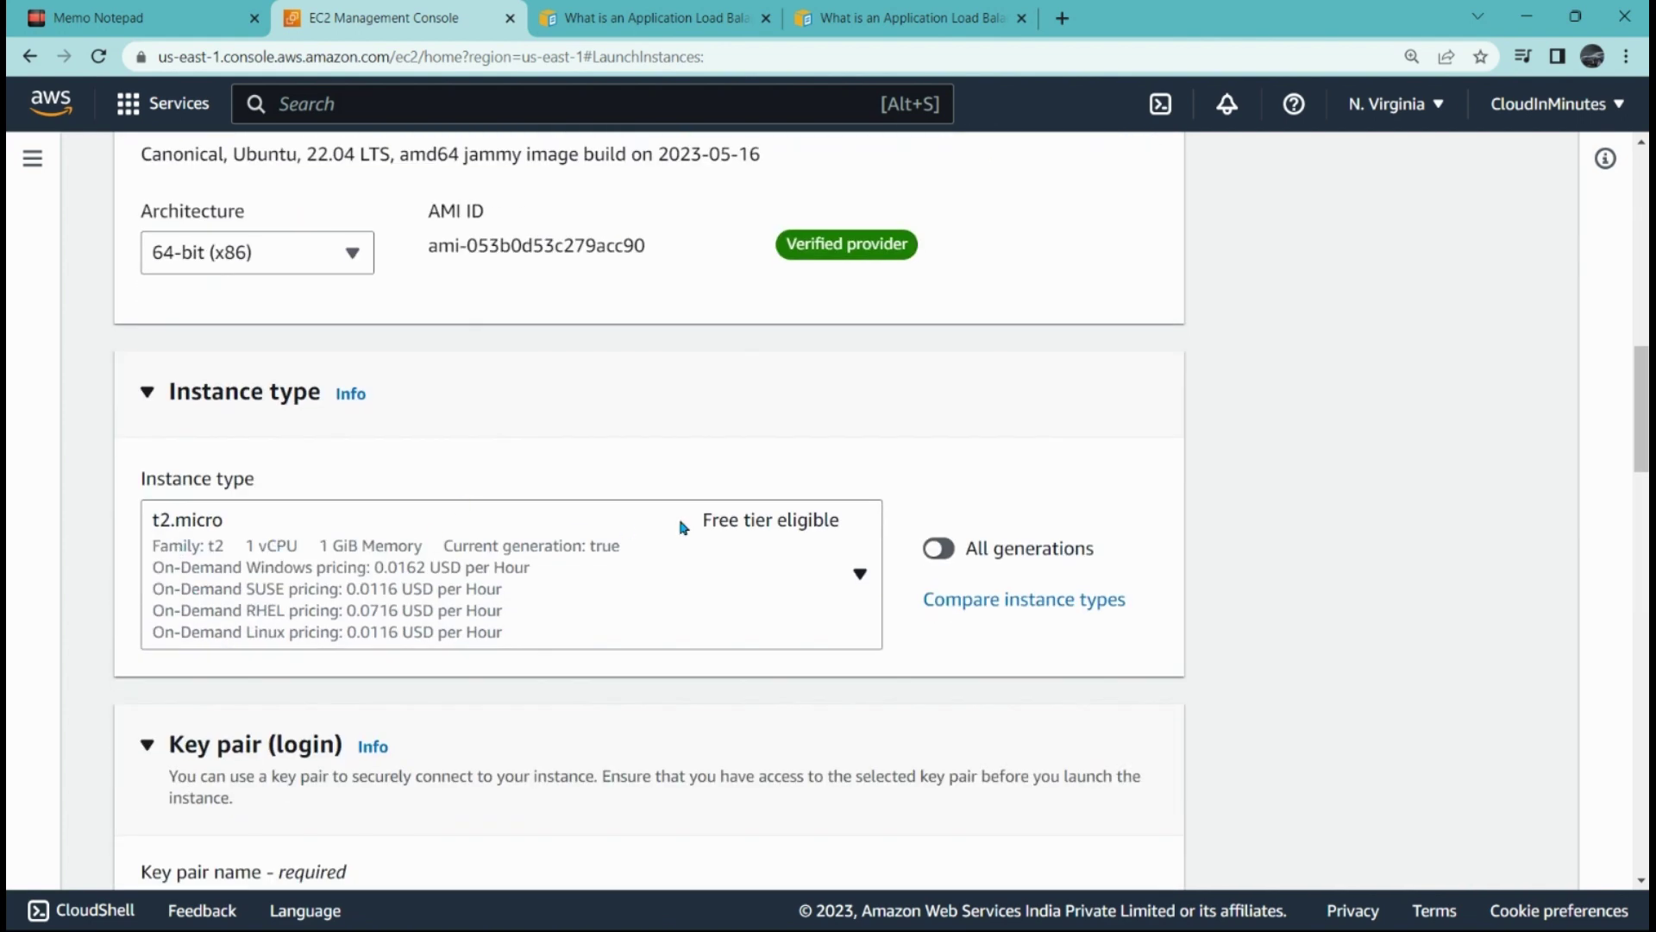
{"action": "scroll", "coordinate": [685, 527], "scroll_direction": "down", "scroll_amount": 3}
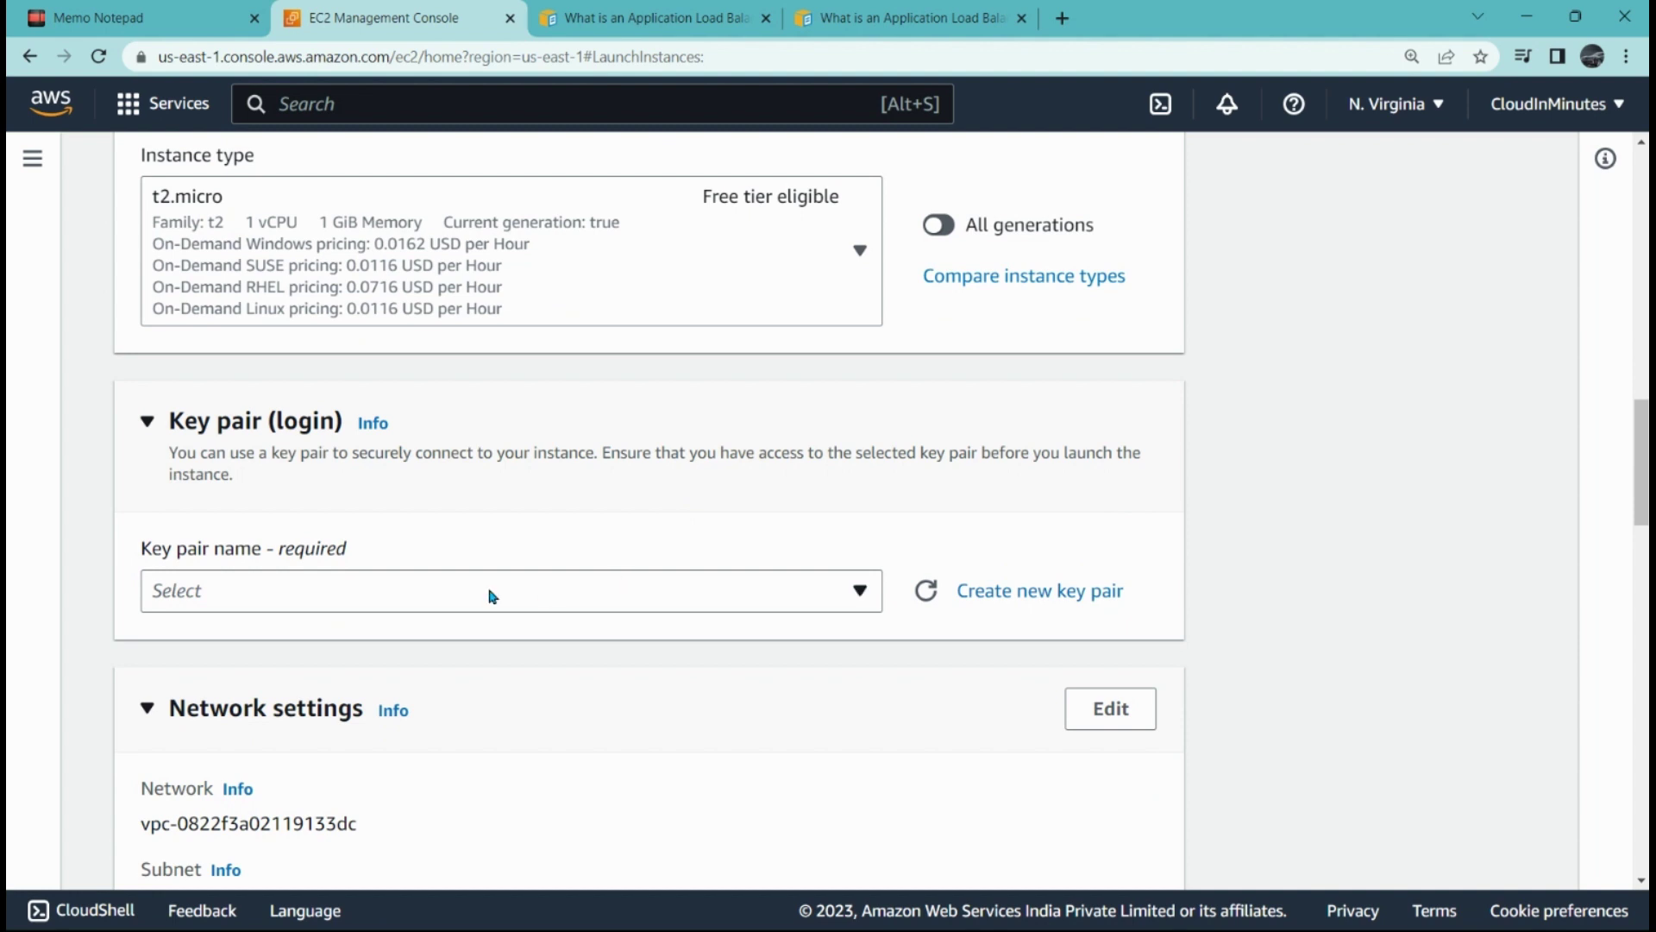
{"action": "left_click", "coordinate": [444, 591]}
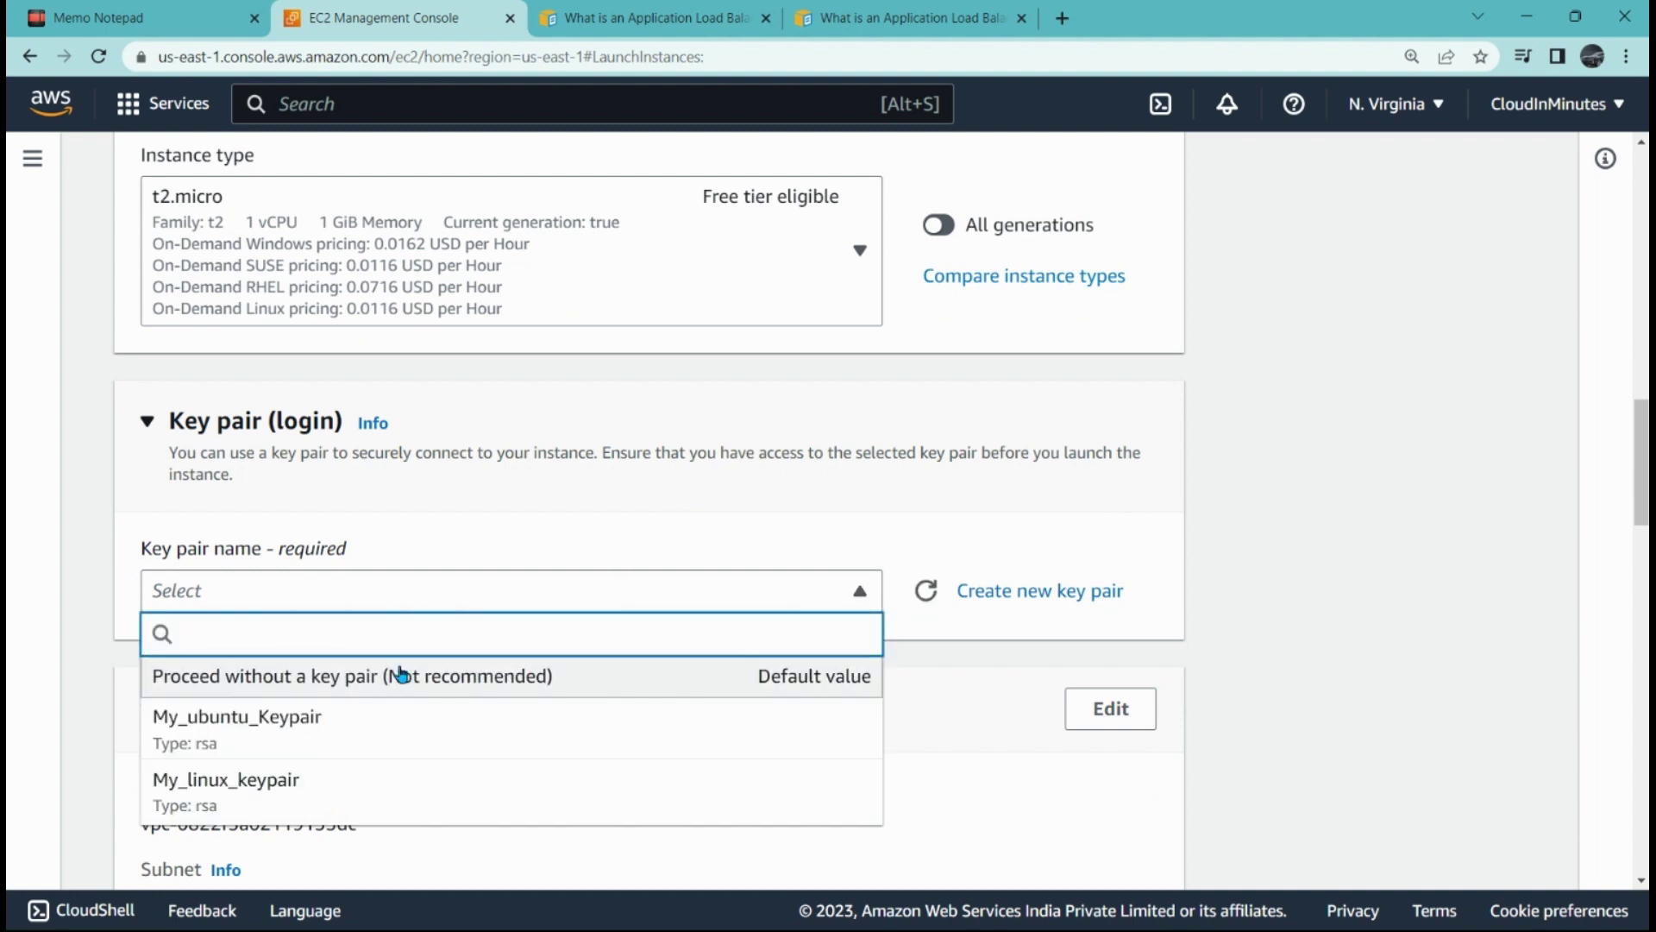
{"action": "left_click", "coordinate": [302, 739]}
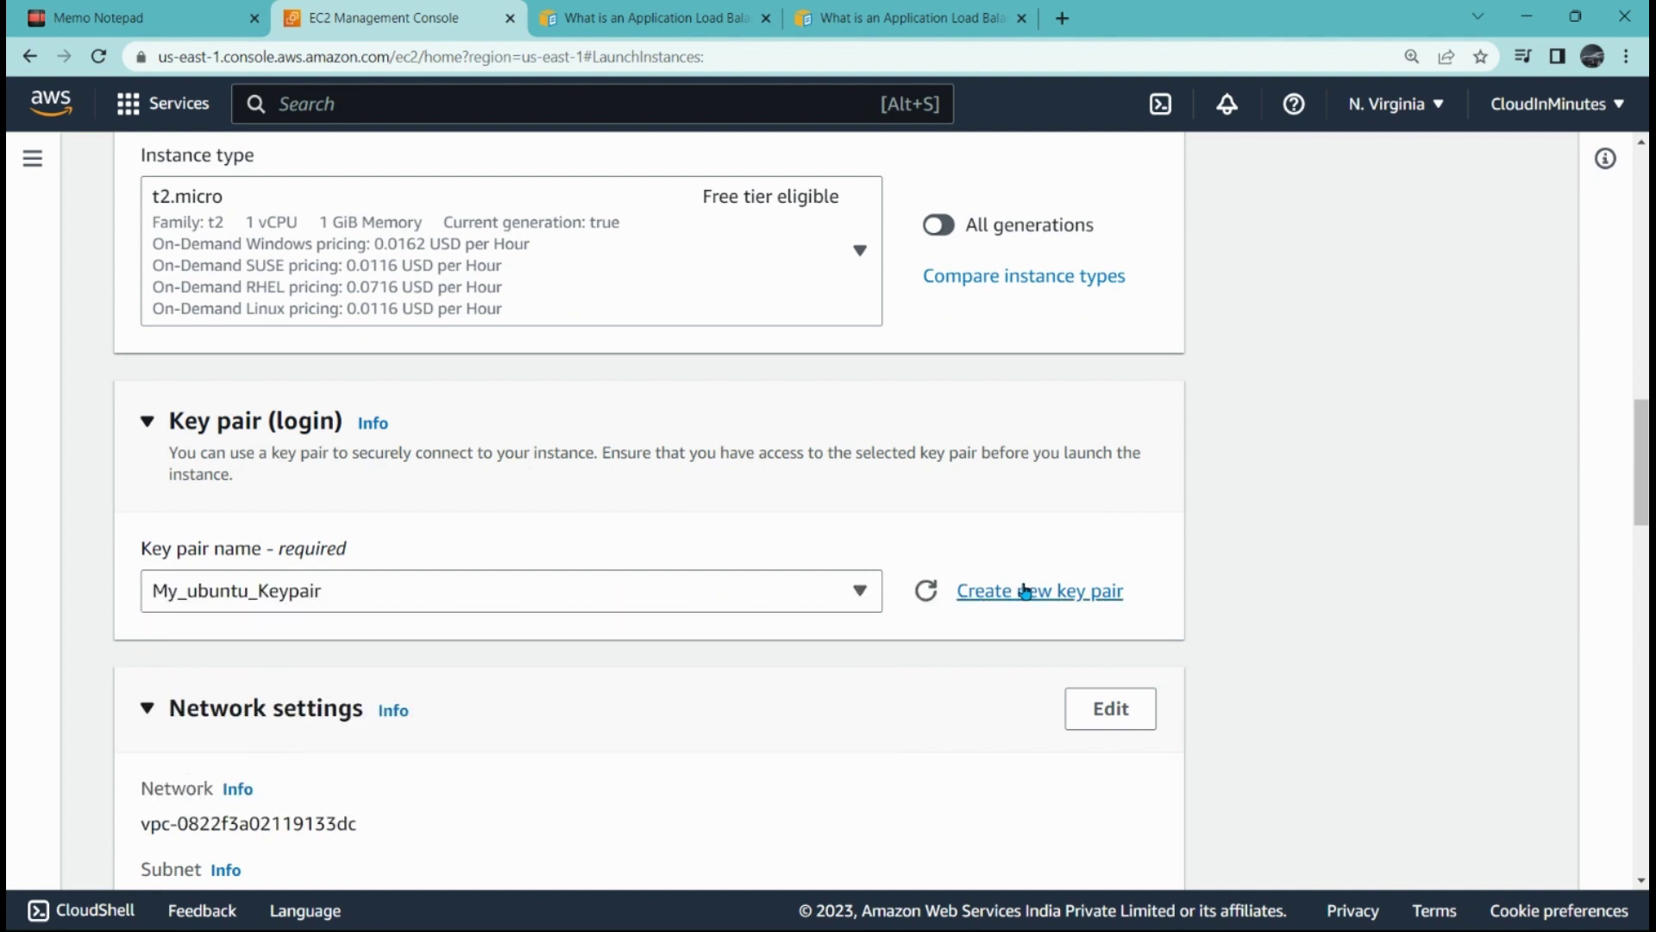
Edit the network settings and set the first inbound security group rule's type to All traffic.
{"action": "scroll", "coordinate": [1054, 597], "scroll_direction": "down", "scroll_amount": 1}
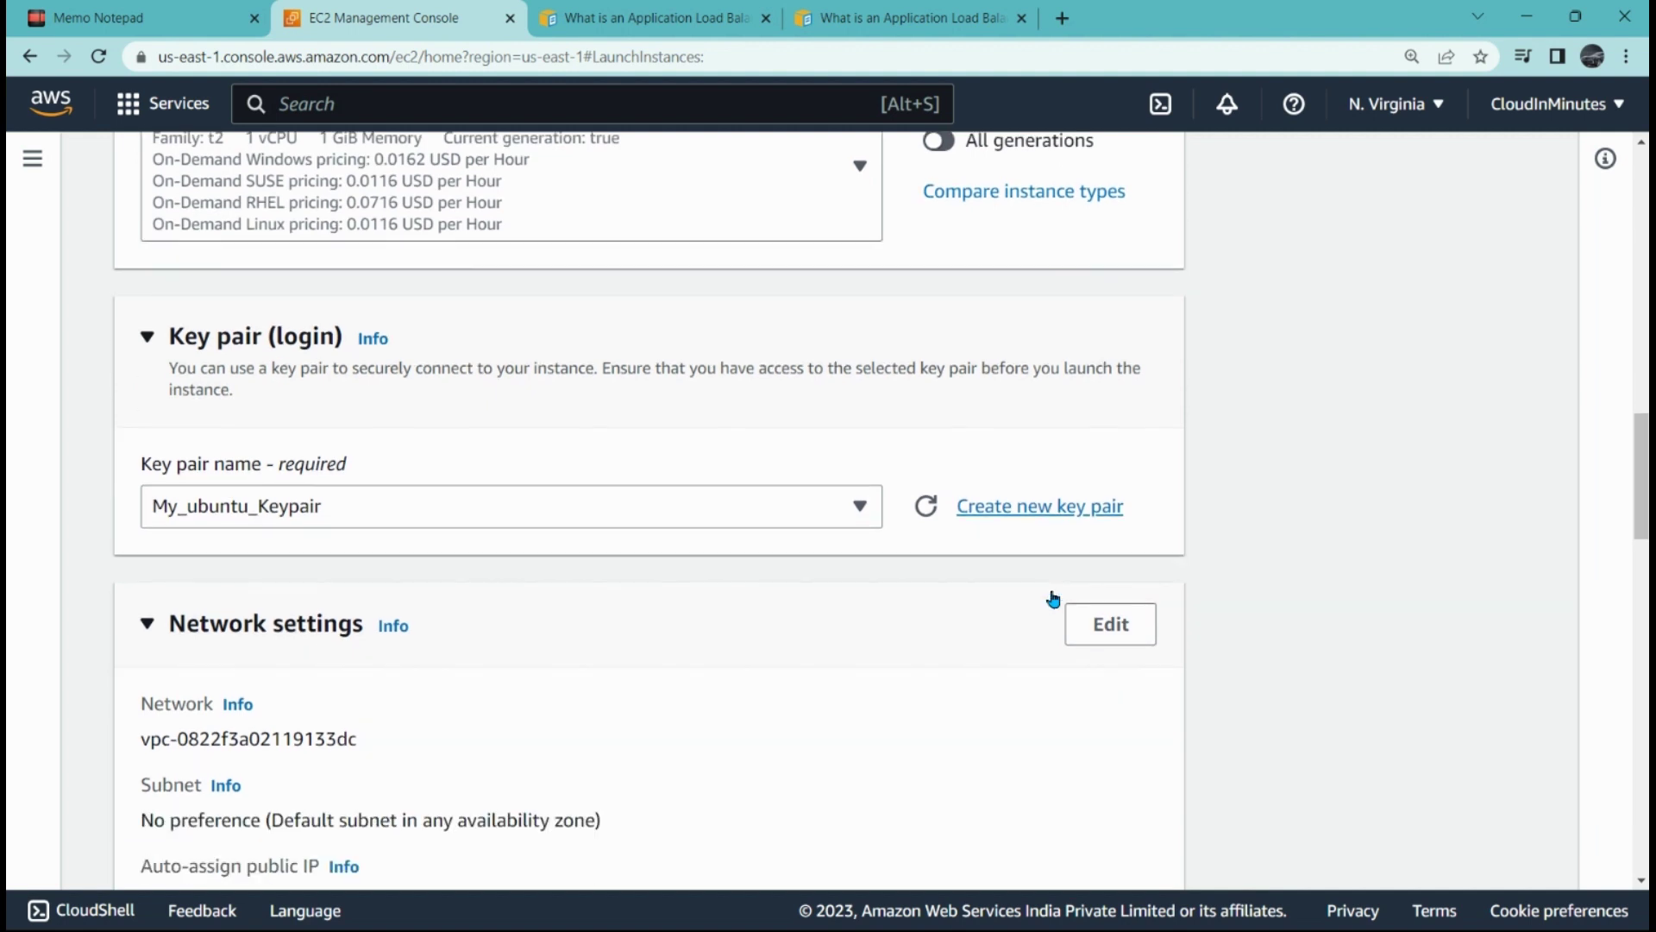
{"action": "scroll", "coordinate": [1053, 598], "scroll_direction": "down", "scroll_amount": 1}
{"action": "scroll", "coordinate": [1054, 598], "scroll_direction": "down", "scroll_amount": 1}
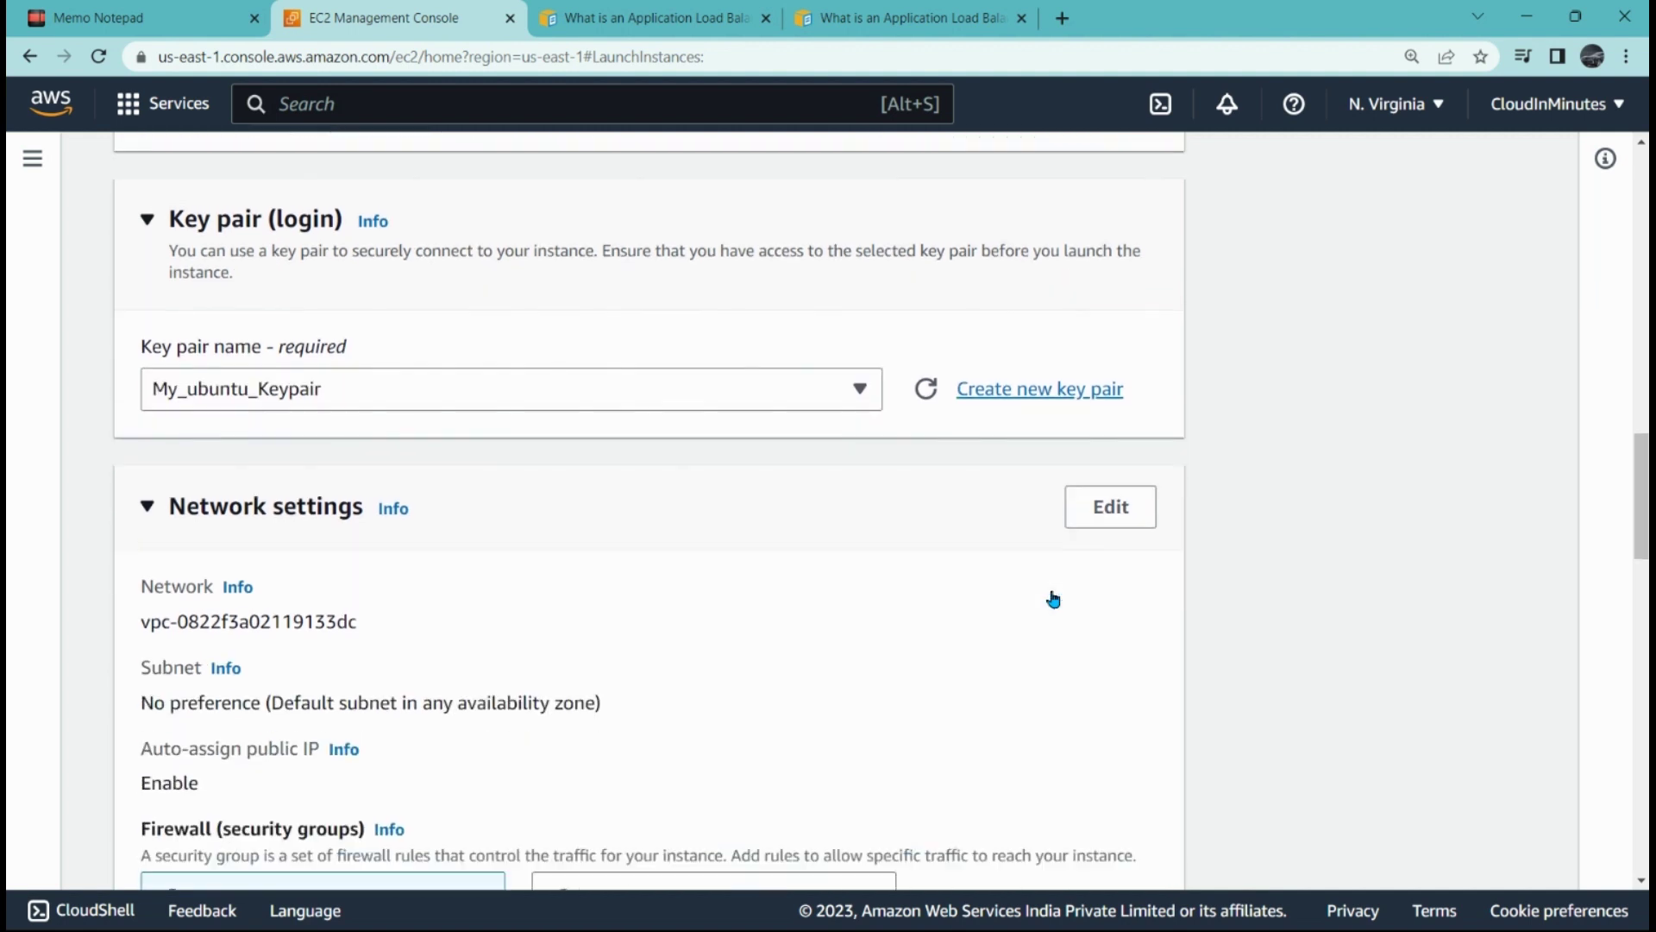
{"action": "left_click", "coordinate": [1105, 503]}
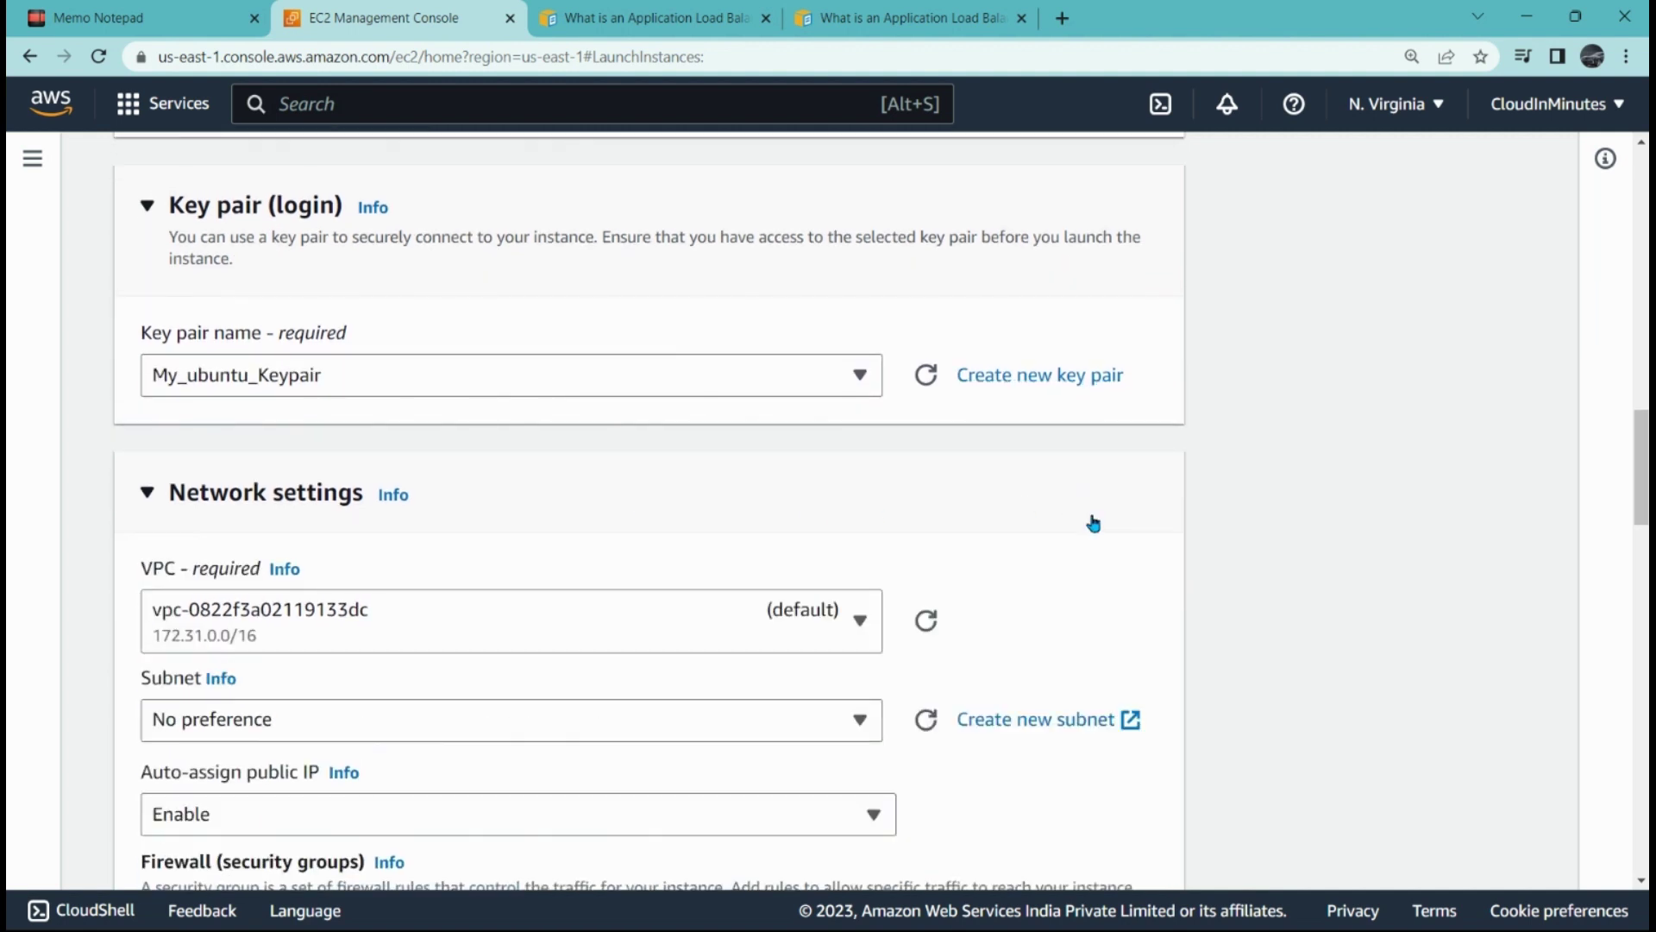
{"action": "scroll", "coordinate": [573, 521], "scroll_direction": "down", "scroll_amount": 3}
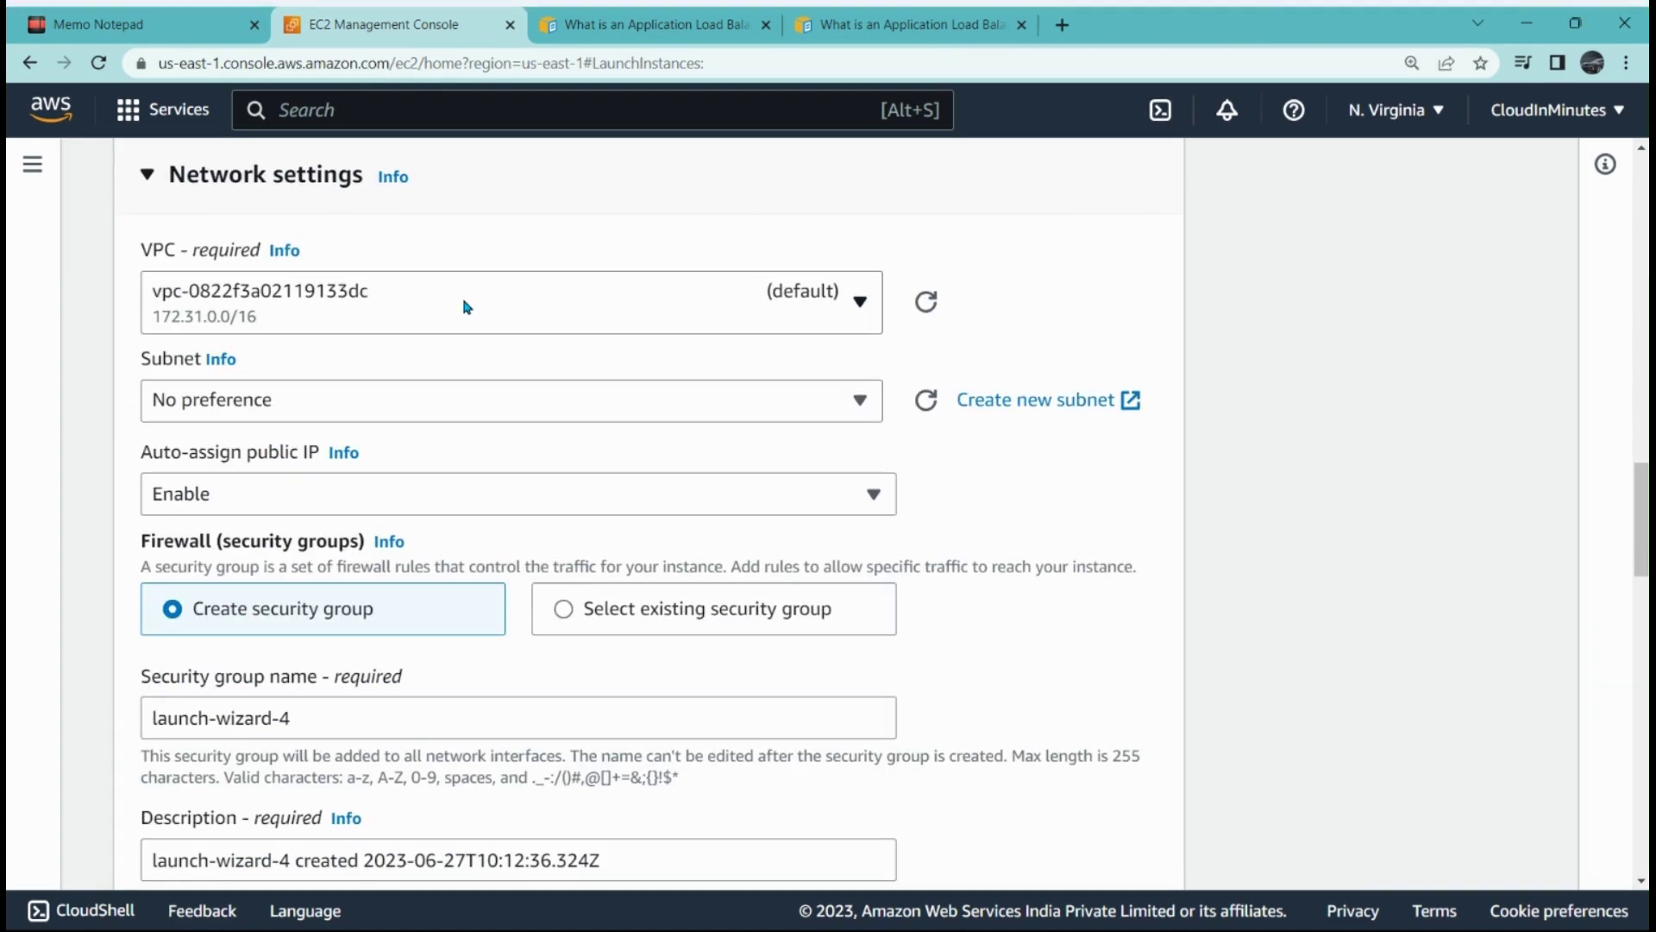
{"action": "scroll", "coordinate": [503, 488], "scroll_direction": "down", "scroll_amount": 6}
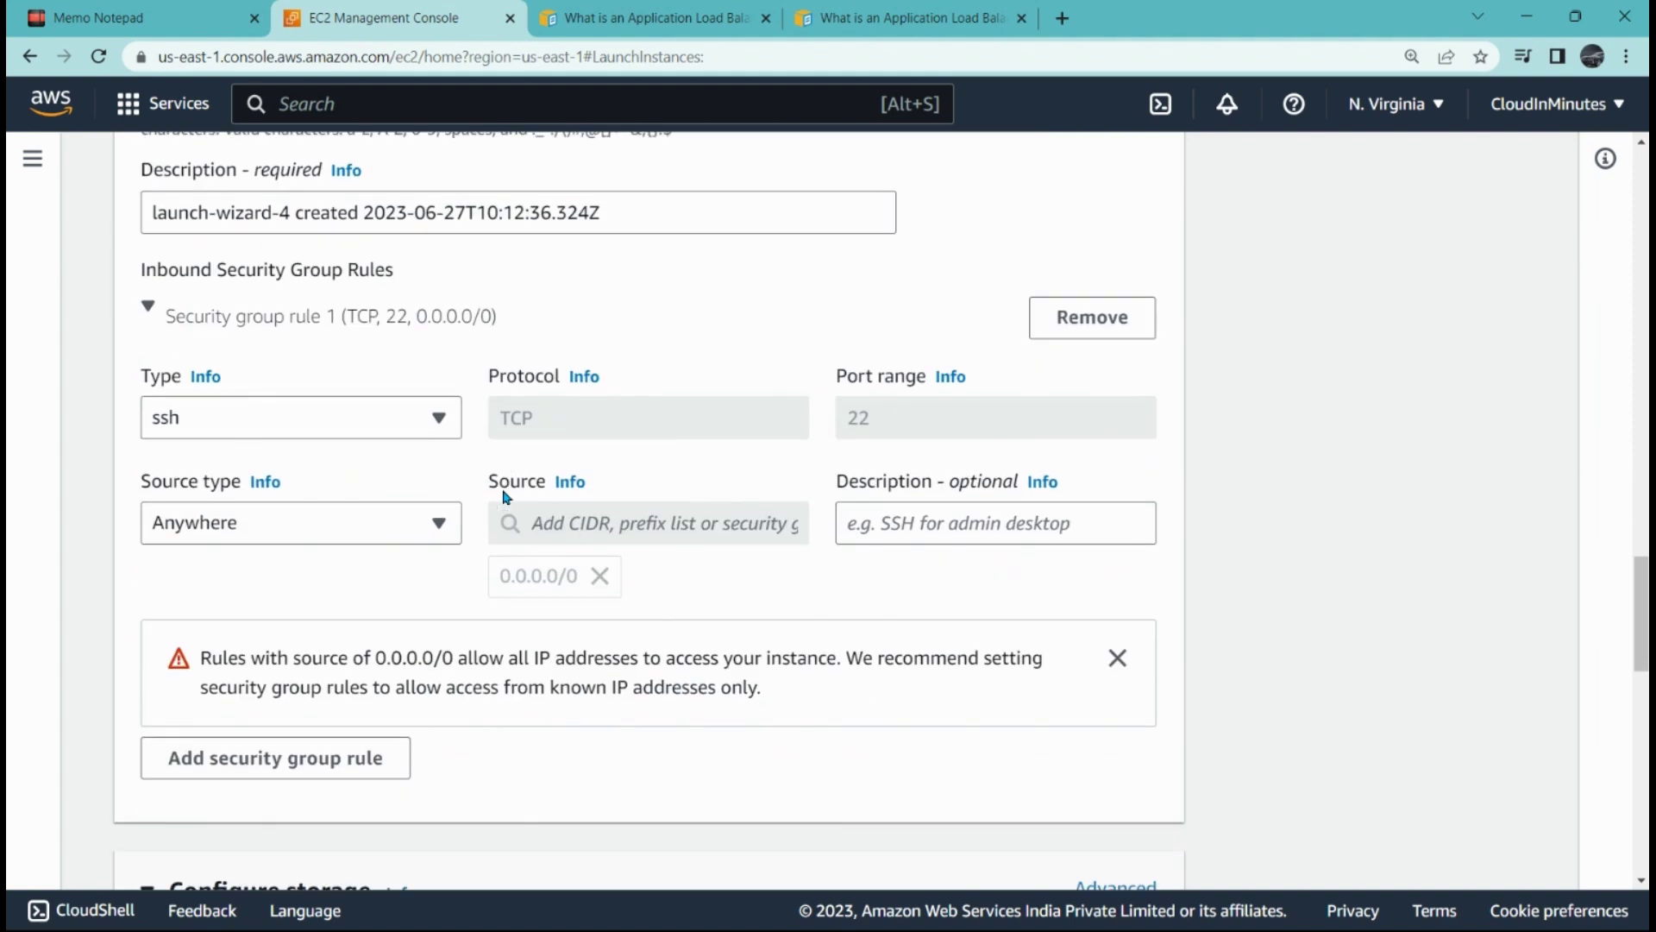
{"action": "left_click", "coordinate": [437, 418]}
{"action": "scroll", "coordinate": [288, 664], "scroll_direction": "down", "scroll_amount": 1}
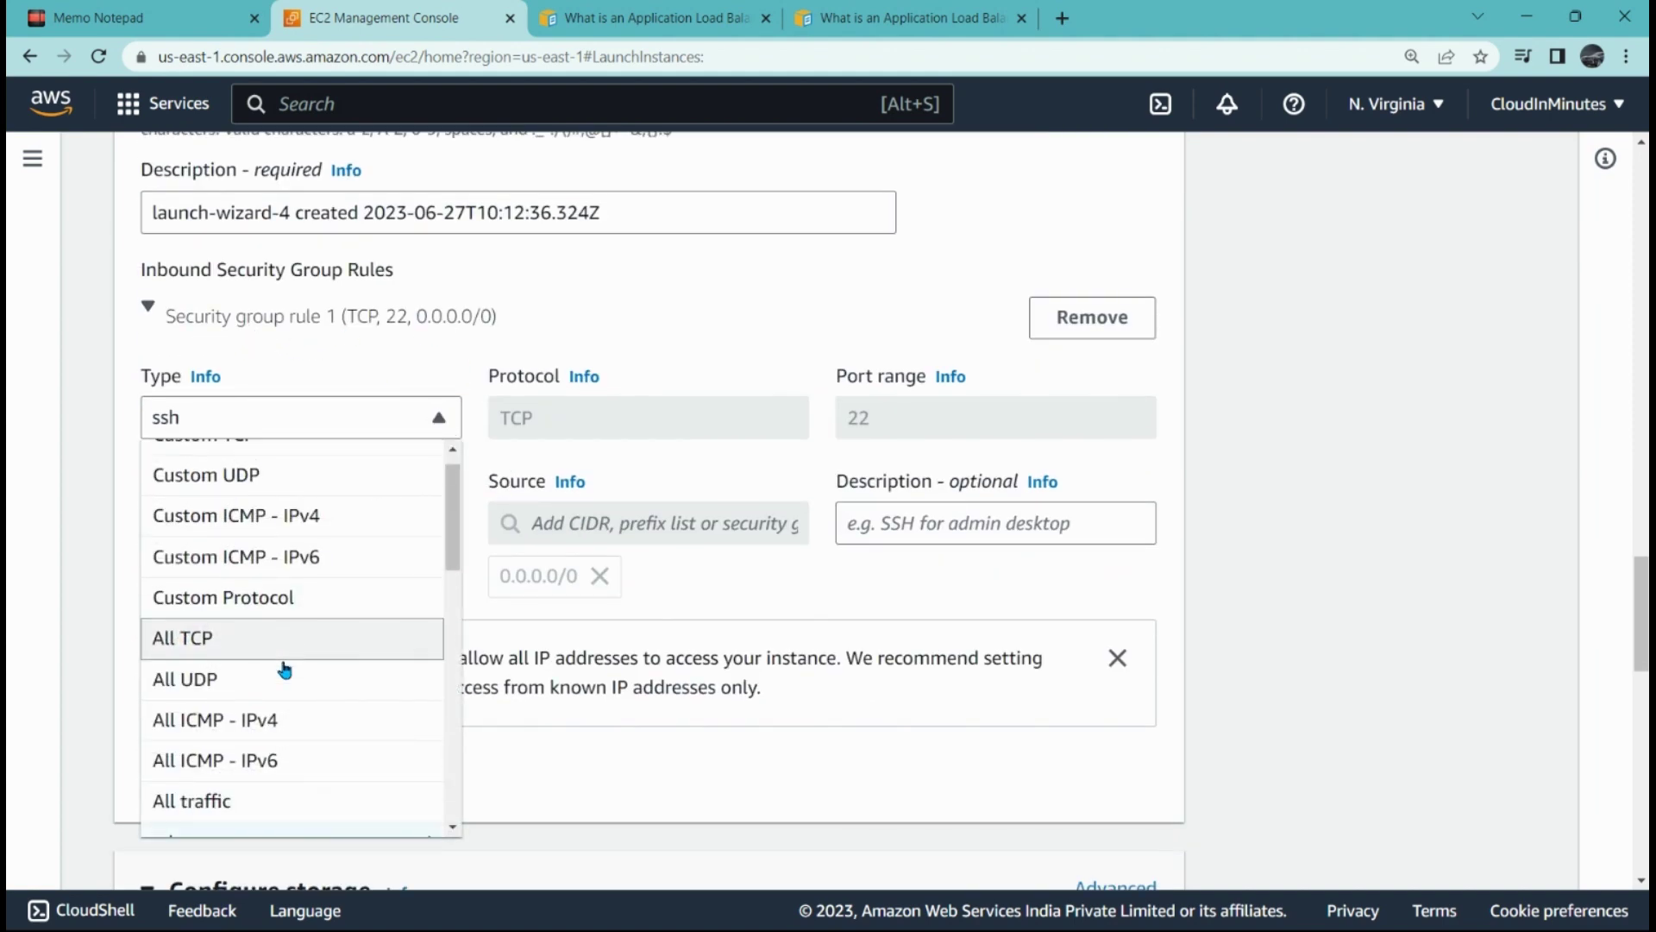
{"action": "scroll", "coordinate": [285, 669], "scroll_direction": "down", "scroll_amount": 2}
{"action": "left_click", "coordinate": [231, 614]}
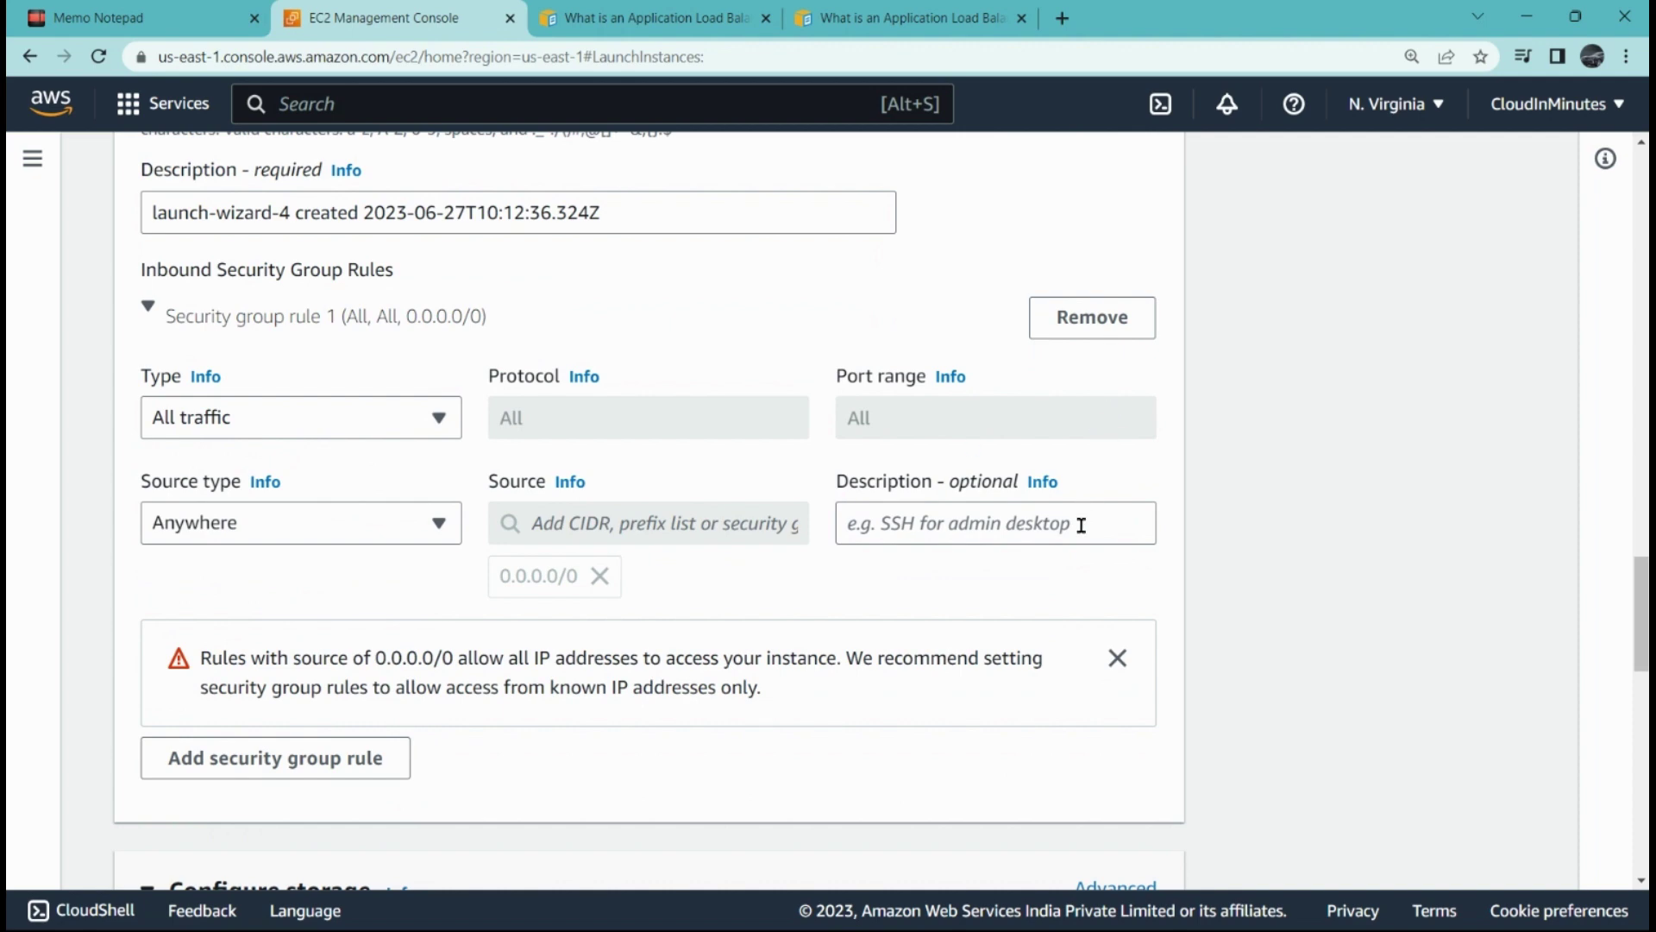
Set the number of instances to 2 and launch them.
{"action": "scroll", "coordinate": [1020, 625], "scroll_direction": "down", "scroll_amount": 10}
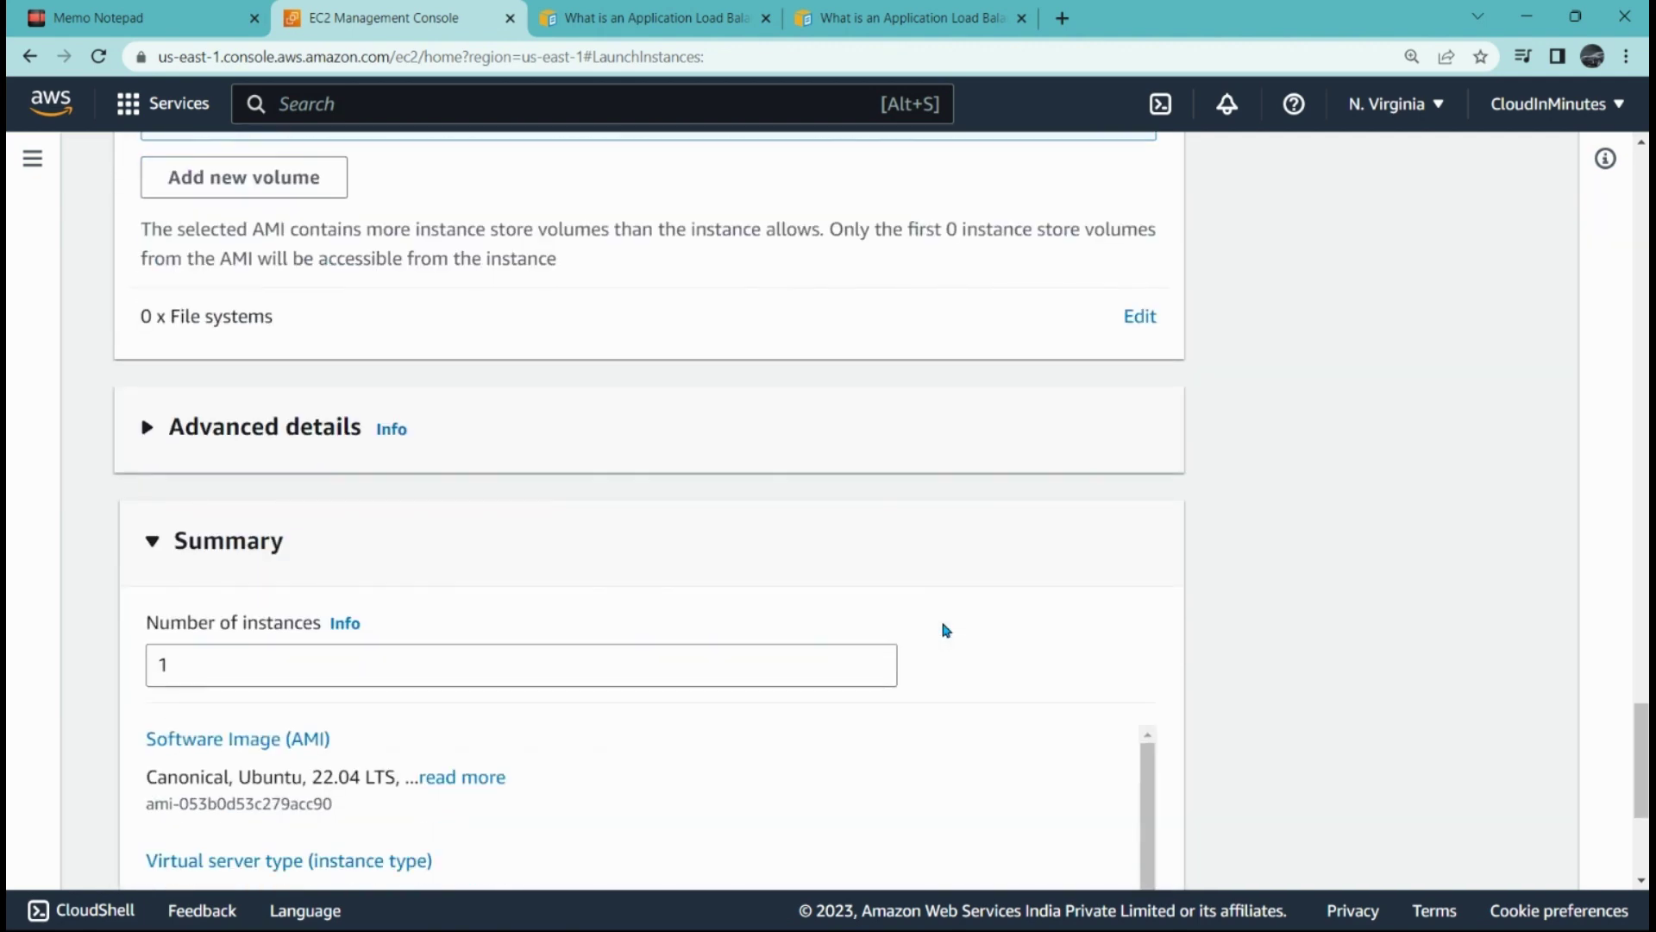
{"action": "scroll", "coordinate": [946, 630], "scroll_direction": "down", "scroll_amount": 4}
{"action": "double_click", "coordinate": [221, 340]}
{"action": "type", "text": "2"}
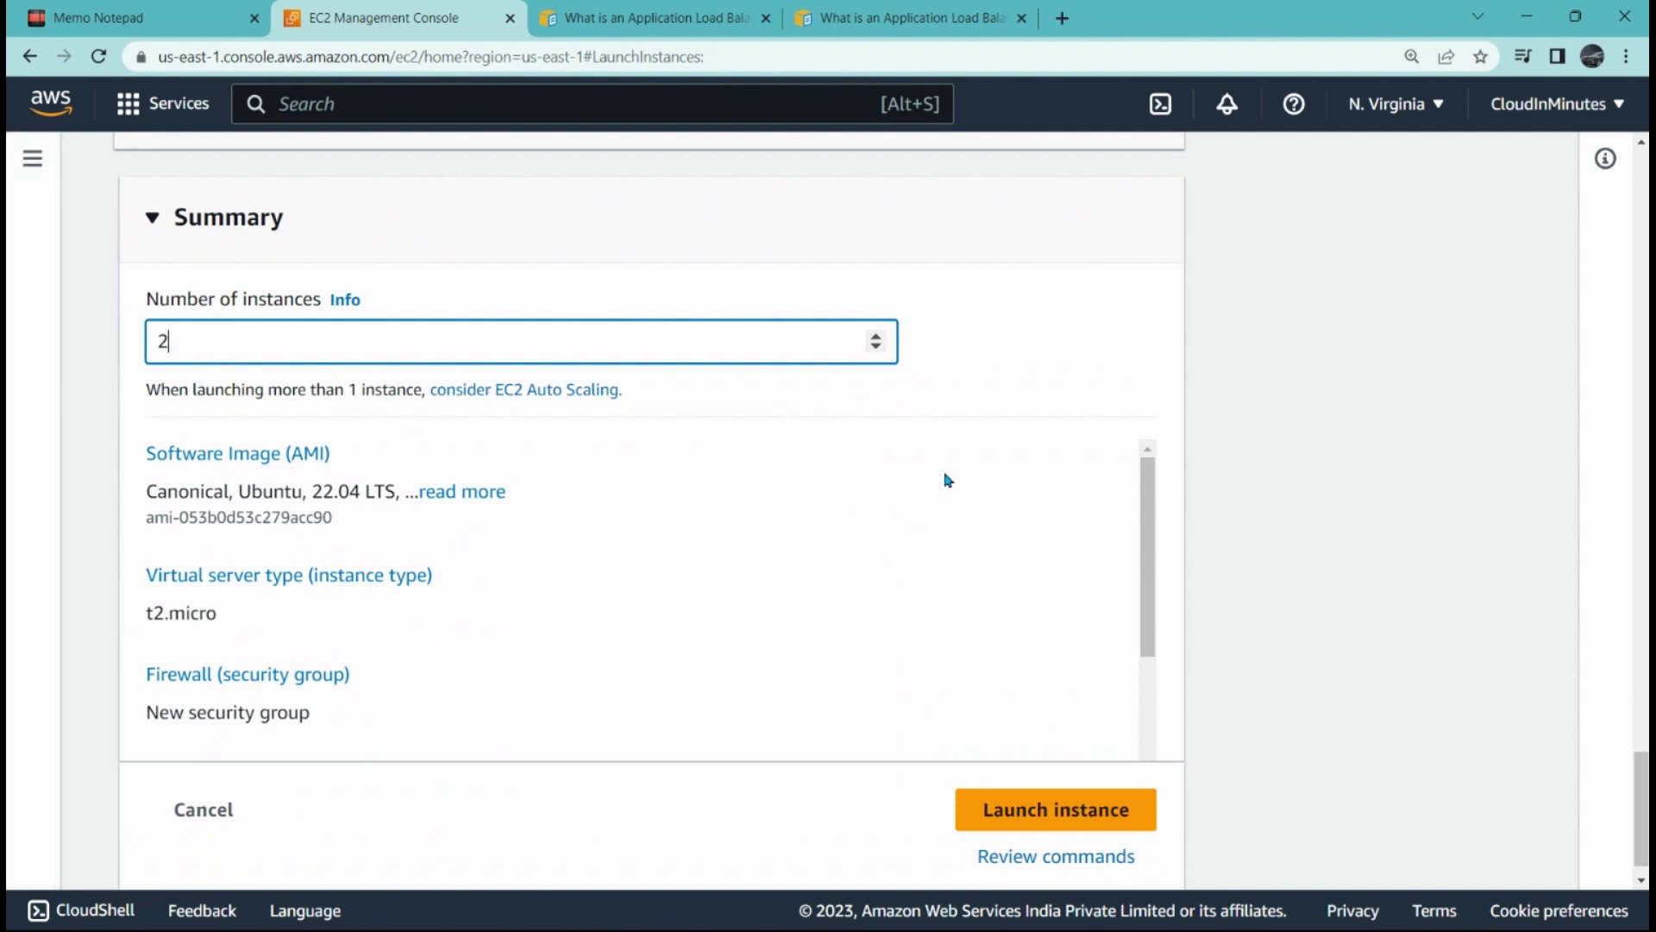
{"action": "scroll", "coordinate": [1024, 632], "scroll_direction": "down", "scroll_amount": 3}
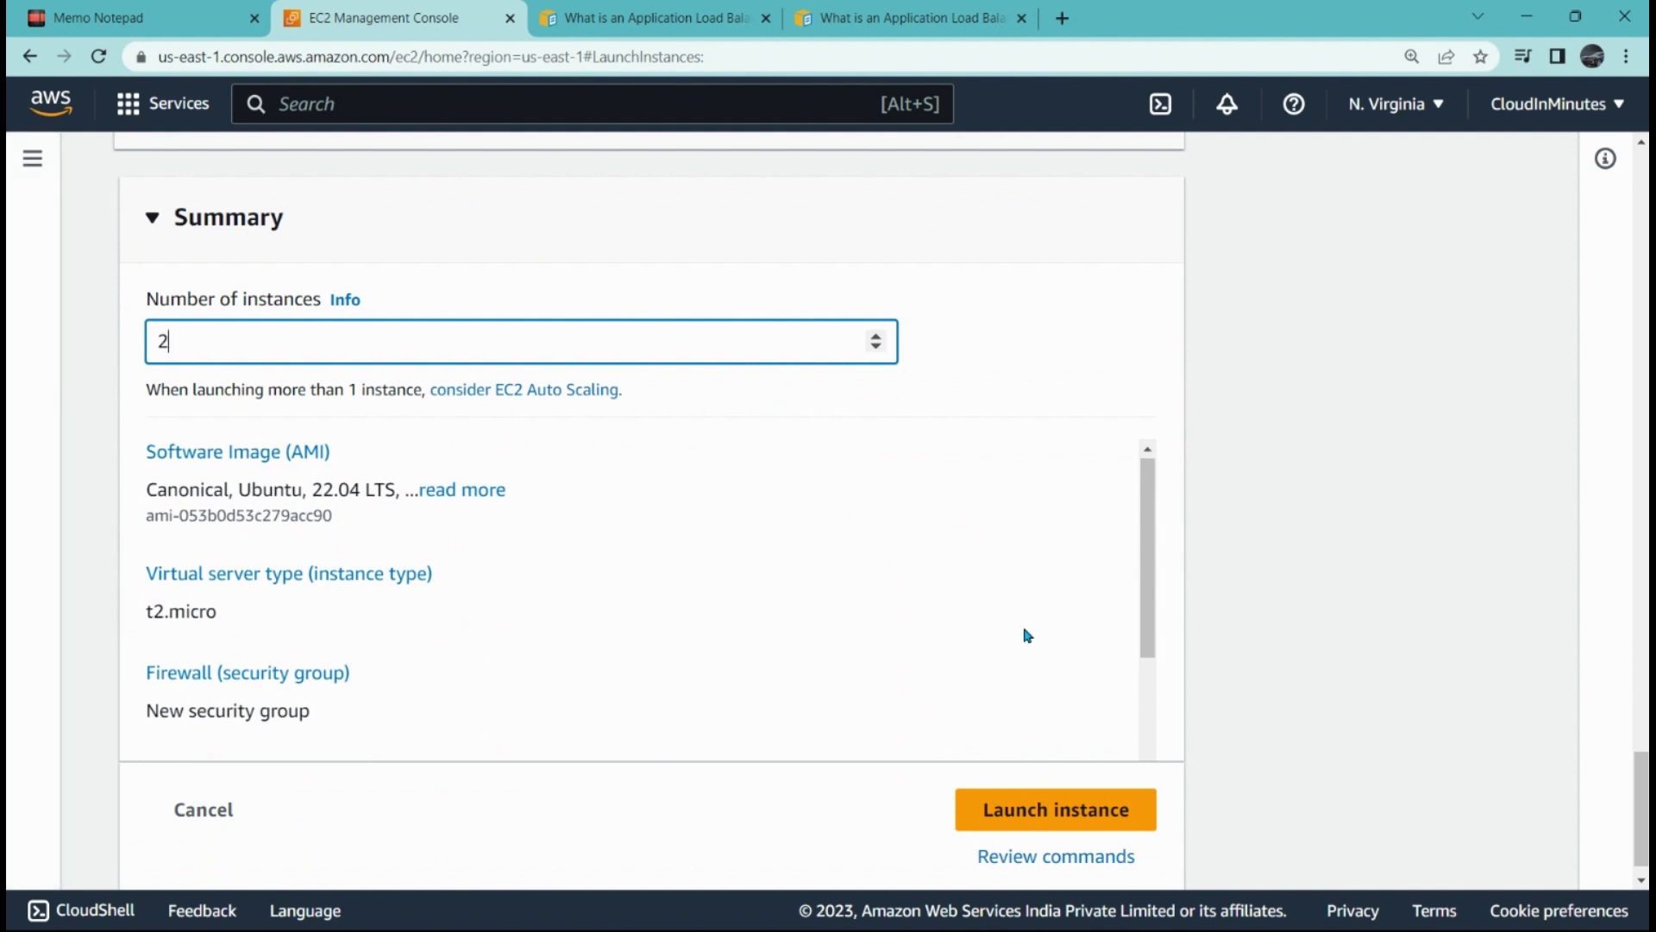
{"action": "left_click", "coordinate": [1056, 811]}
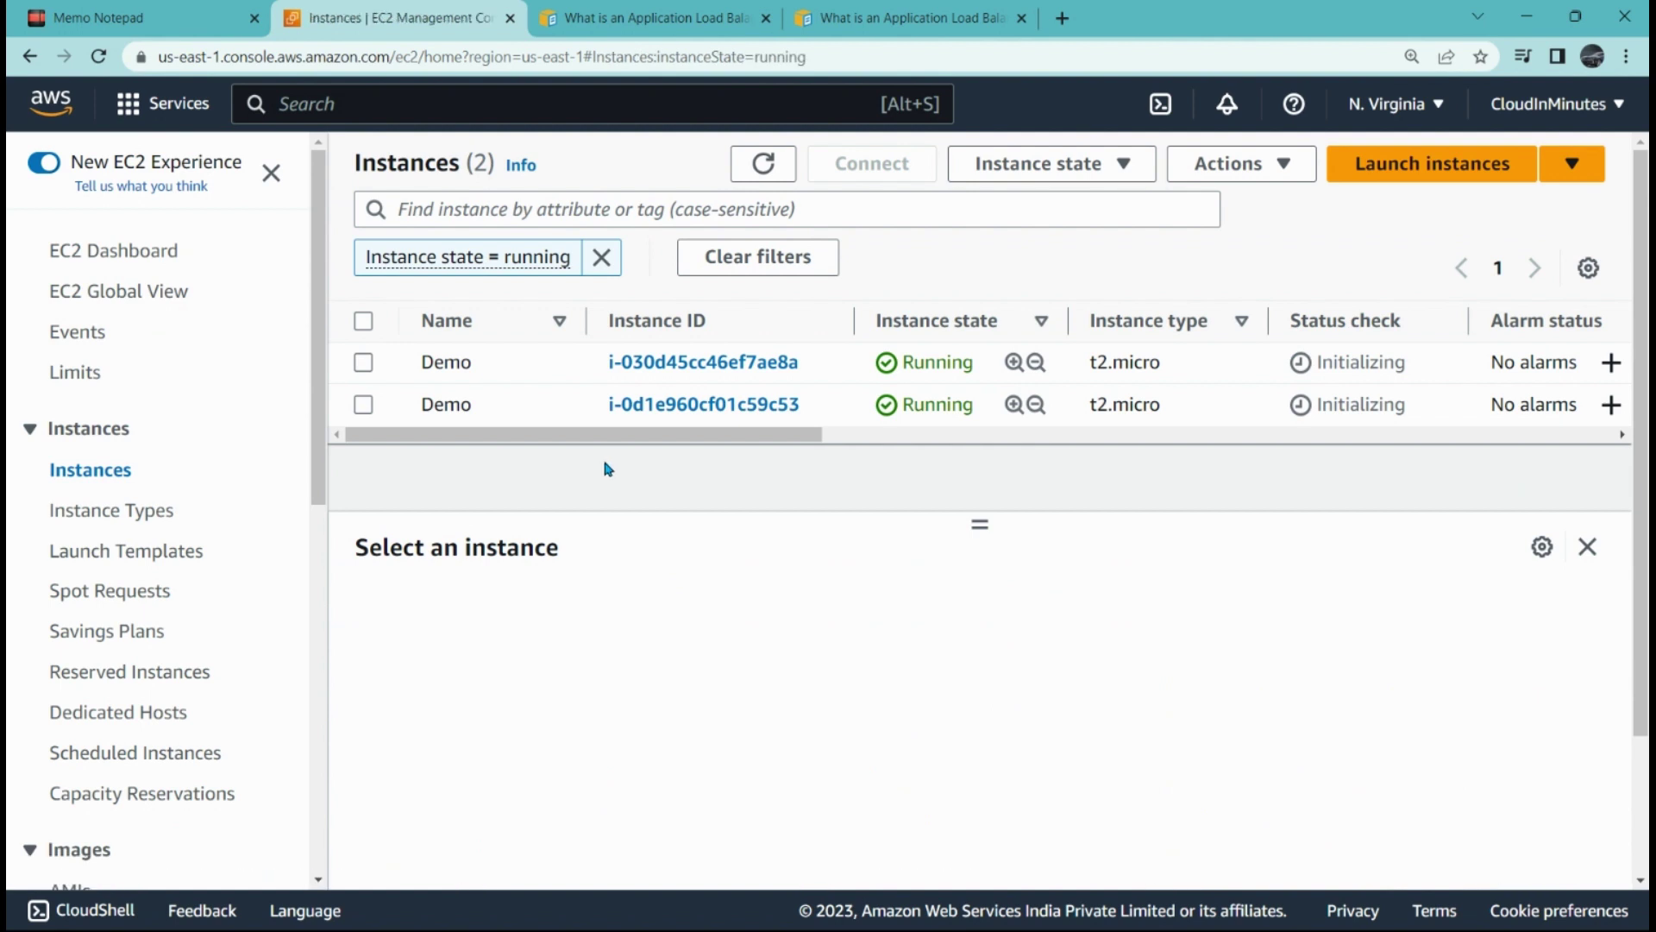
Rename the first Demo instance in the list as Demo_Apache2.
{"action": "left_click", "coordinate": [491, 364]}
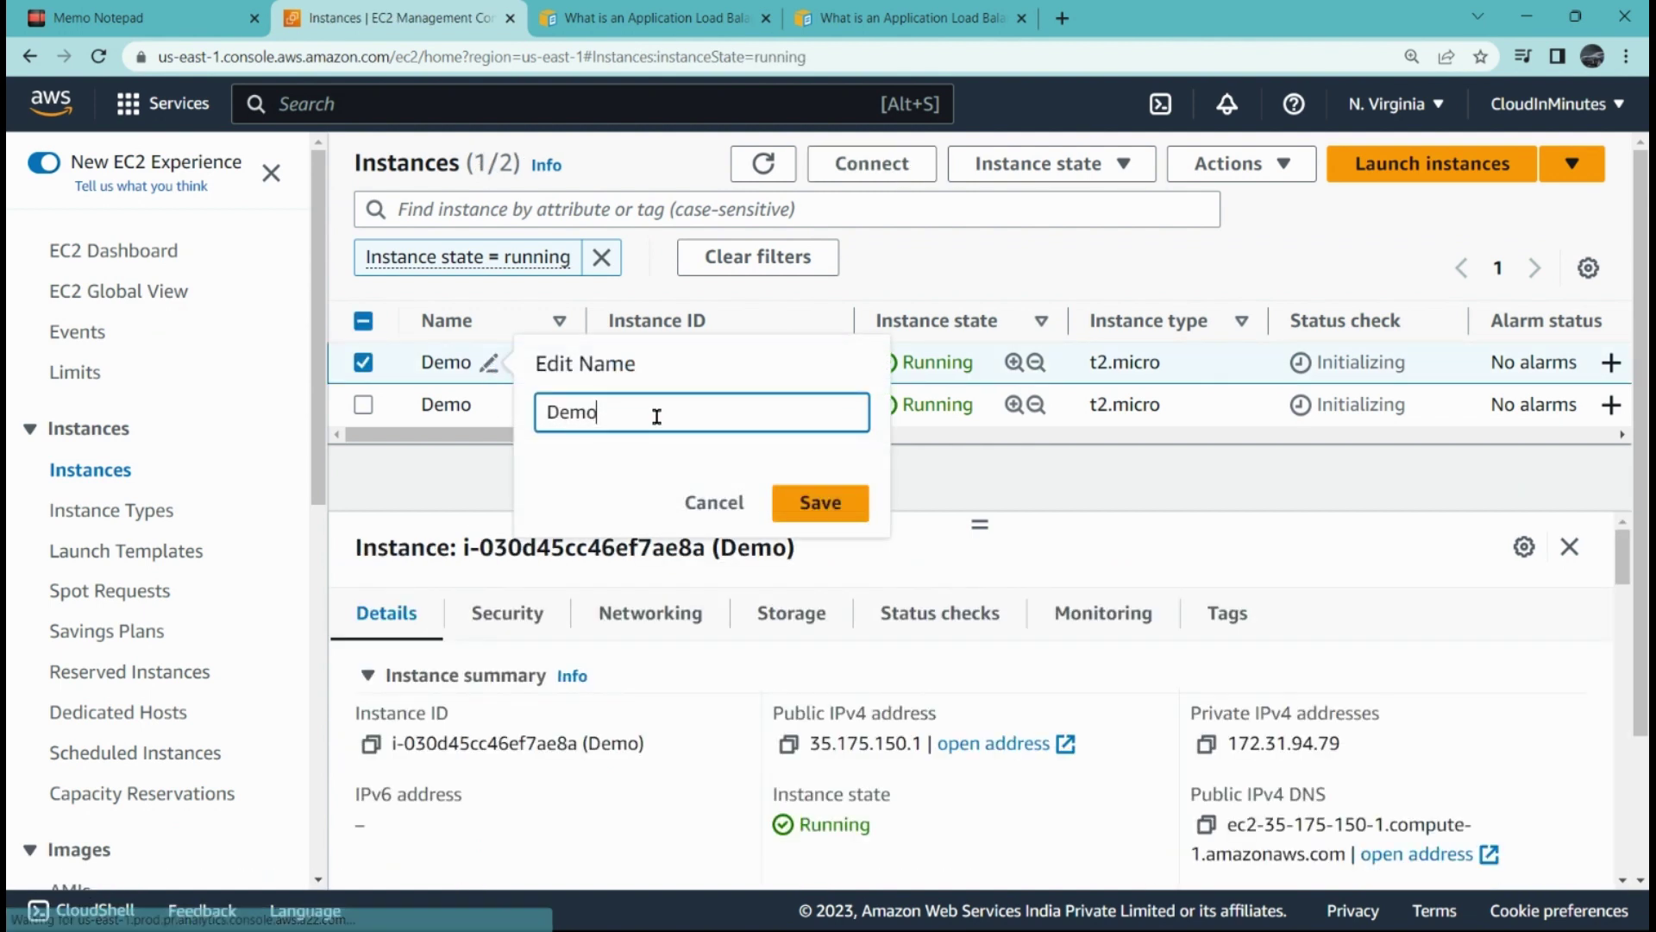
{"action": "type", "text": "_A"}
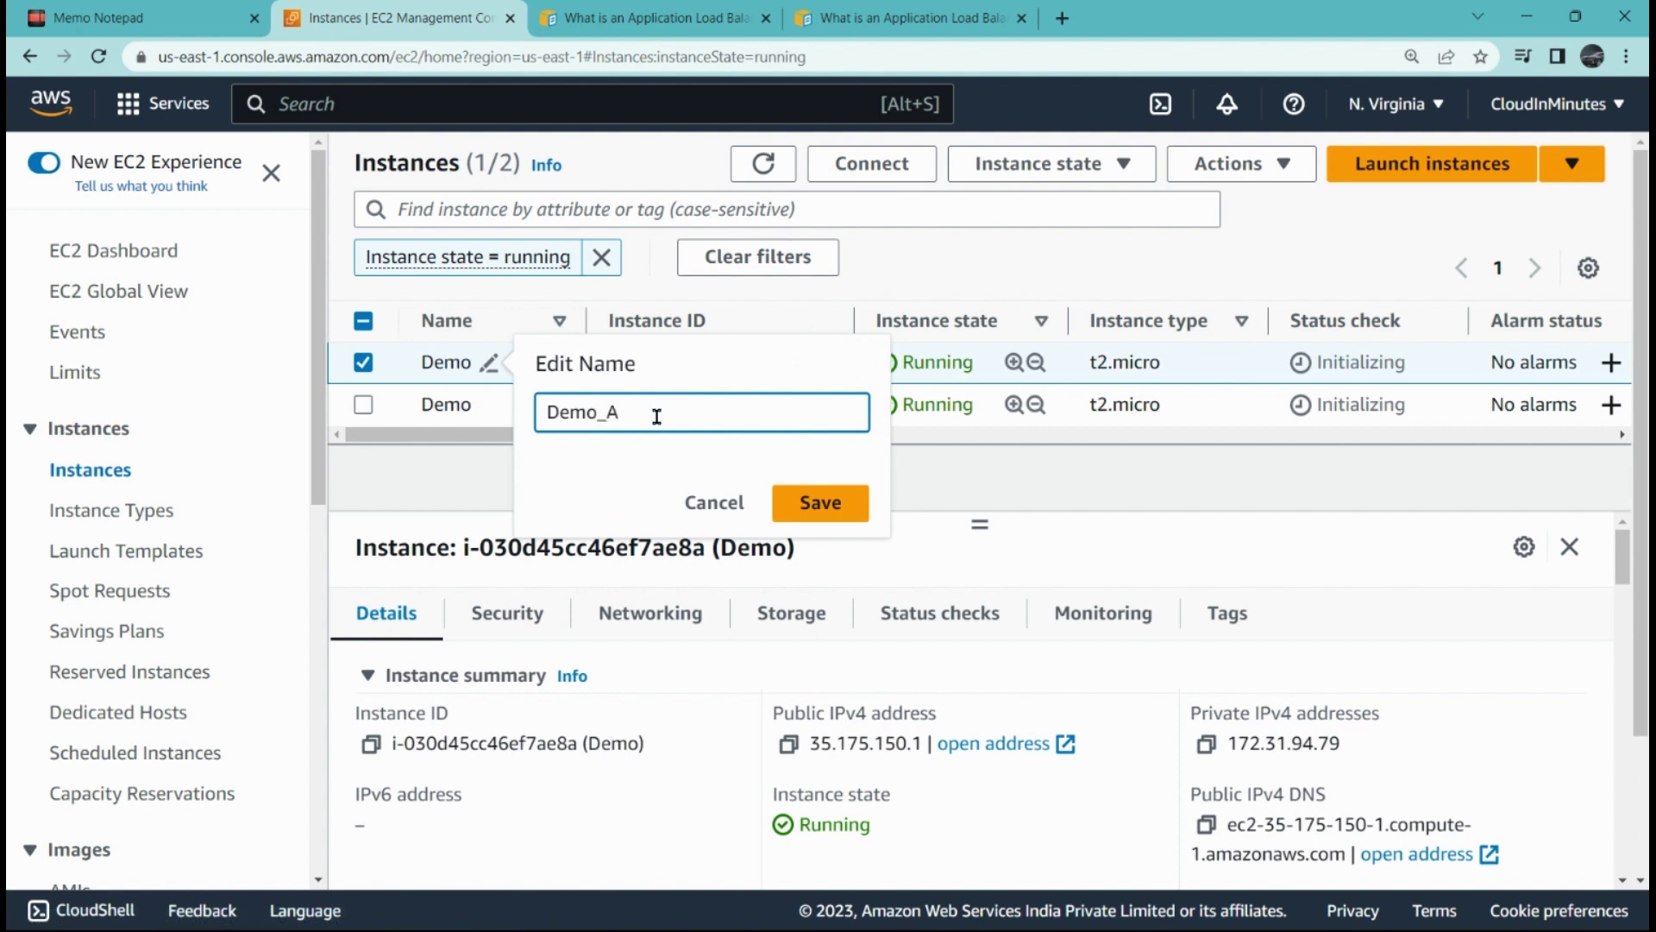
{"action": "type", "text": "pache2"}
{"action": "left_click", "coordinate": [821, 503]}
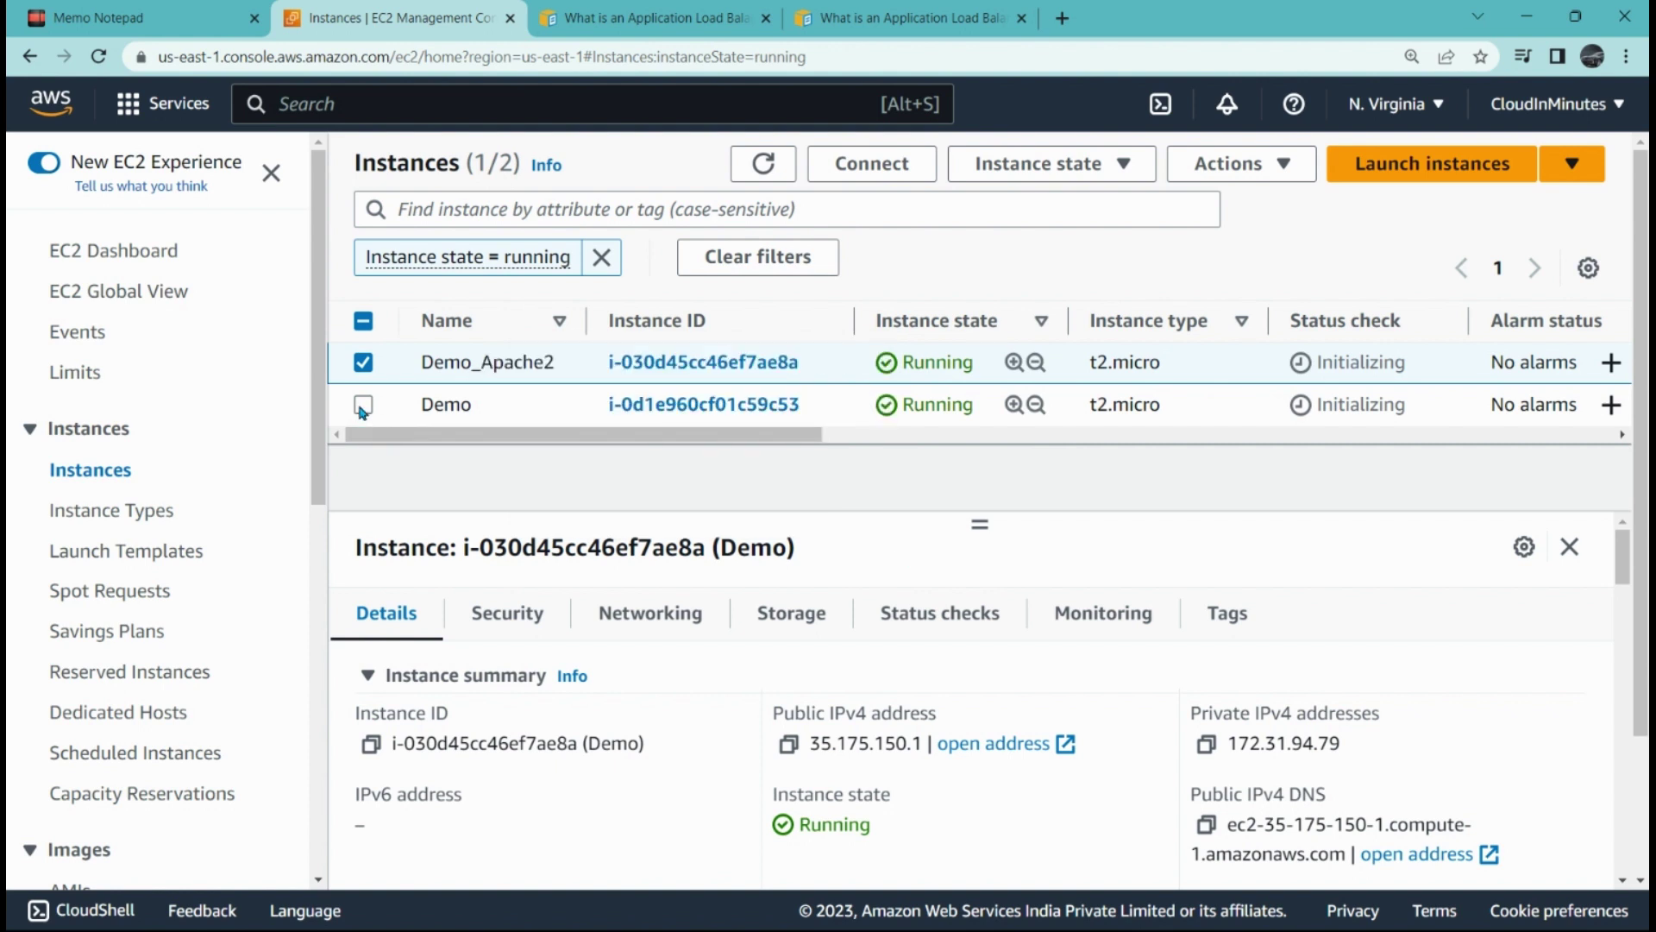
Rename the second Demo instance as Demo_Nginx and widen the Name column to fit the full names.
{"action": "left_click", "coordinate": [490, 406]}
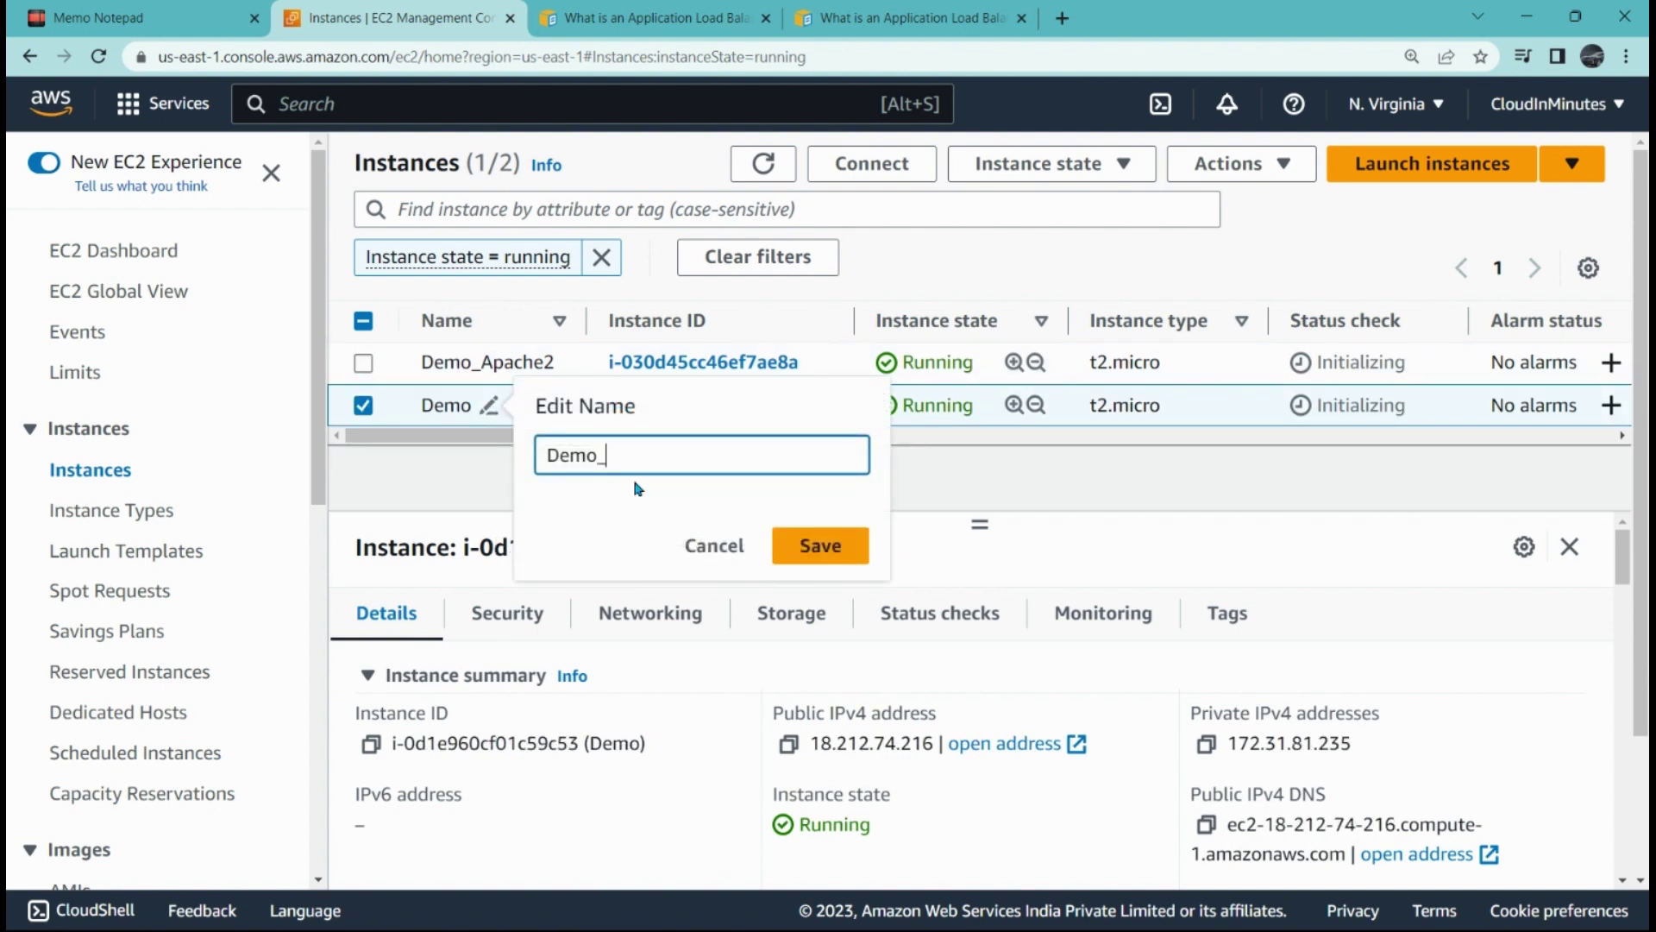
{"action": "type", "text": "_Nginx"}
{"action": "left_click", "coordinate": [857, 547]}
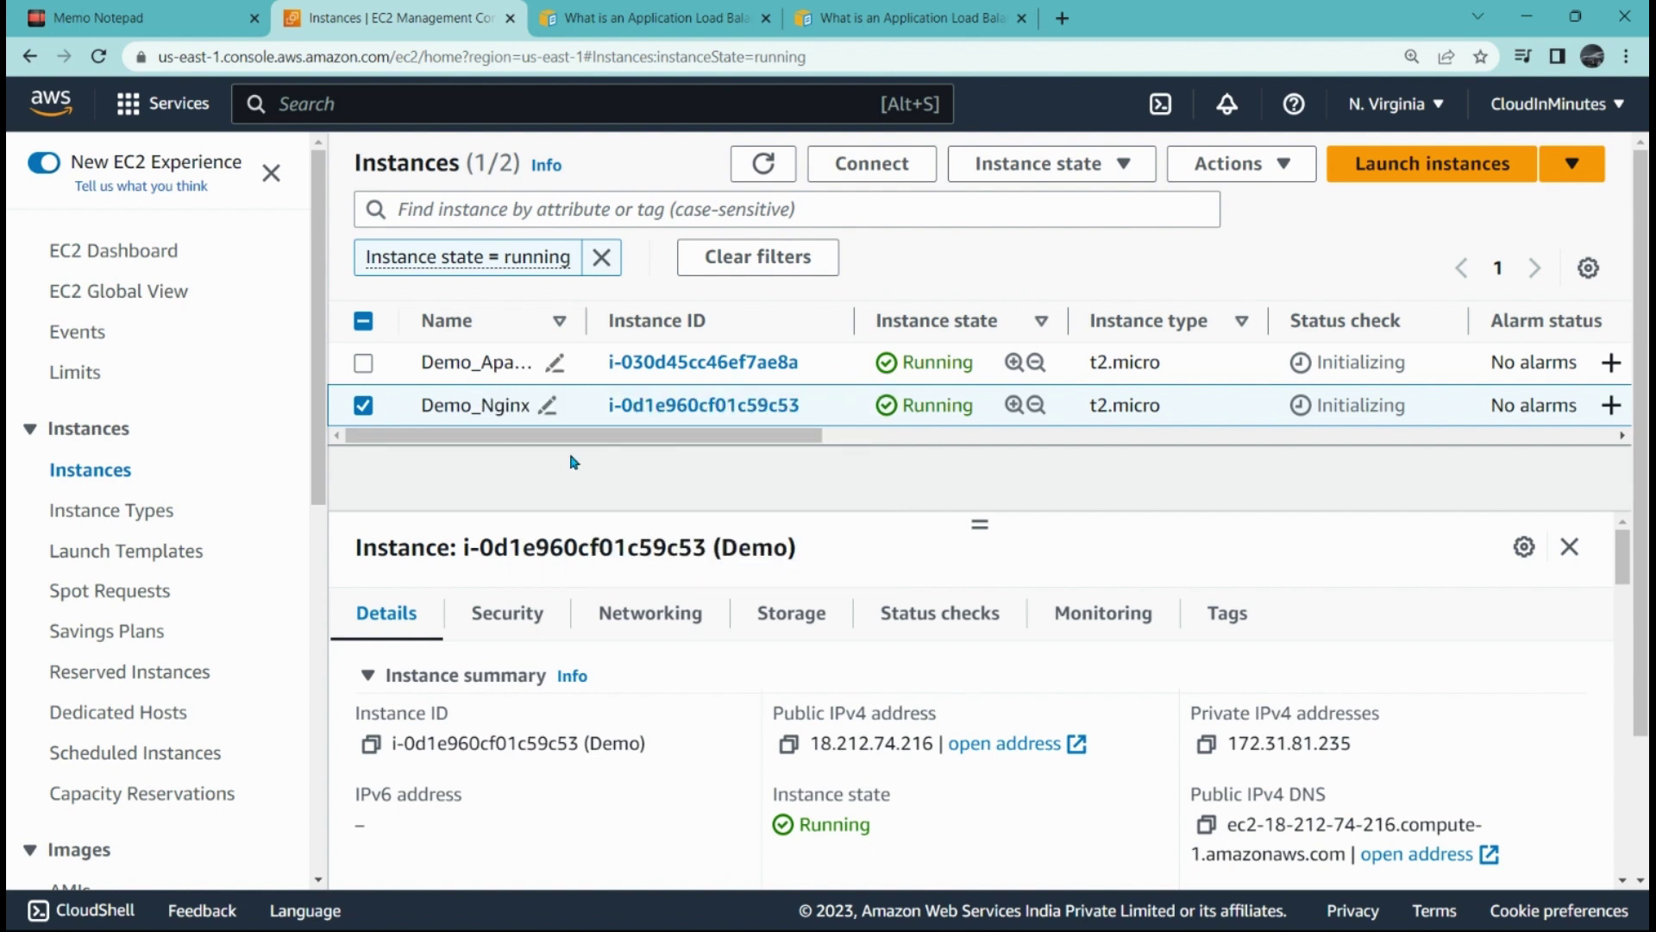
{"action": "left_click_drag", "start_coordinate": [587, 320], "coordinate": [684, 320]}
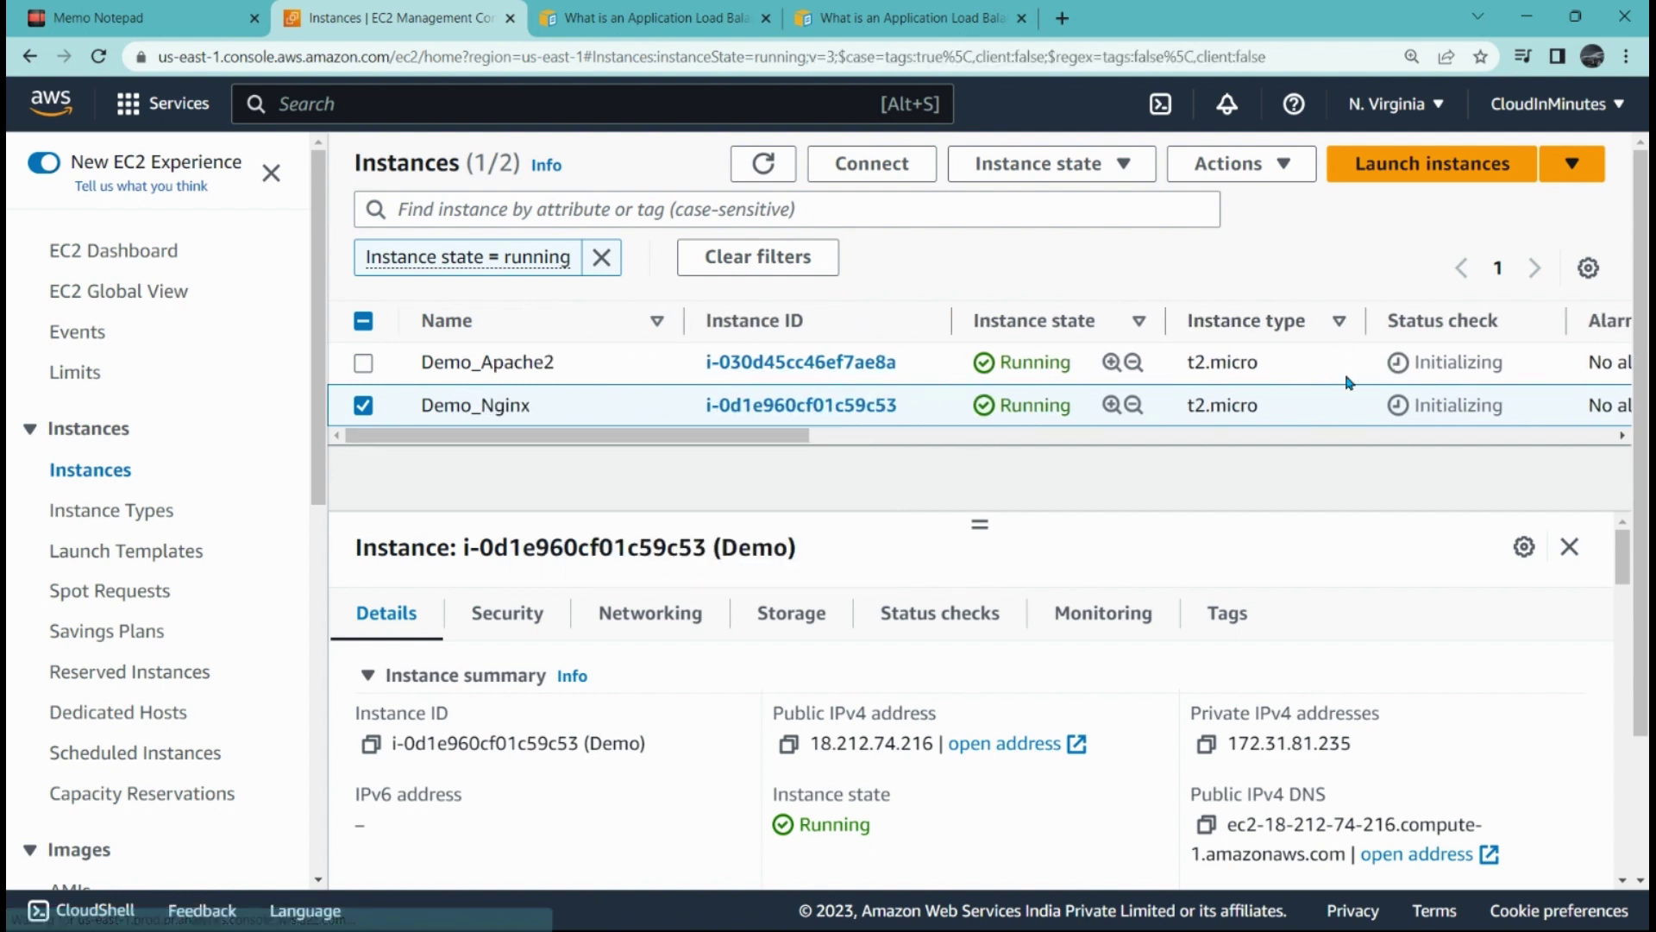
Go to the EC2 target groups and start creating a new target group.
{"action": "scroll", "coordinate": [155, 363], "scroll_direction": "down", "scroll_amount": 7}
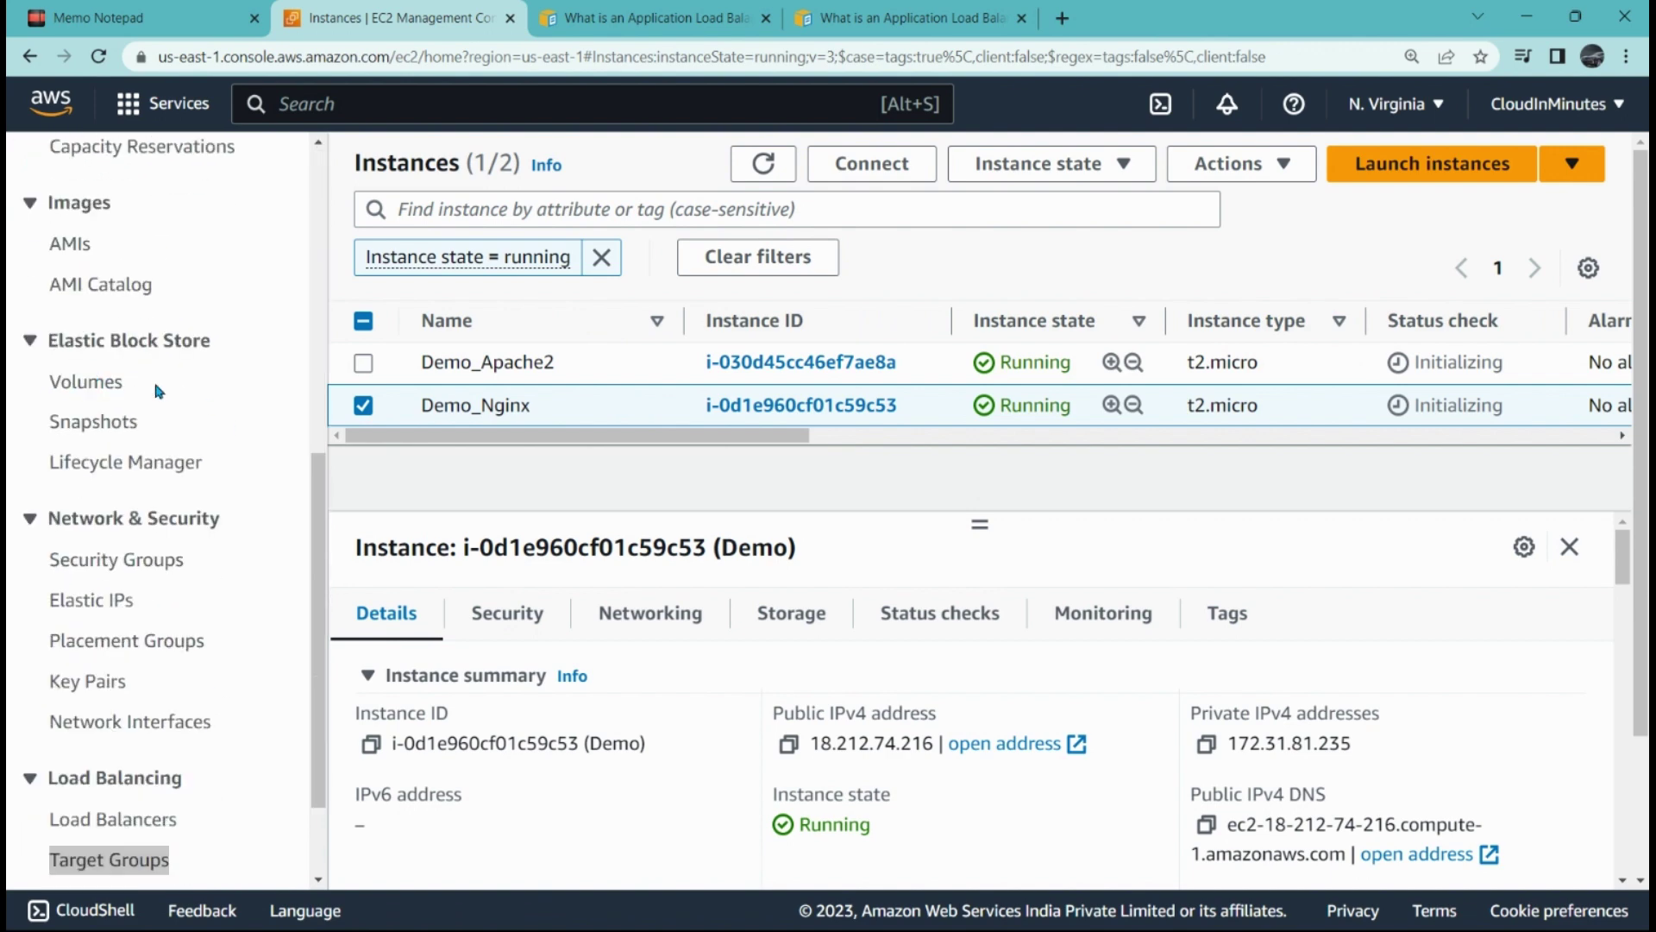
{"action": "scroll", "coordinate": [158, 390], "scroll_direction": "down", "scroll_amount": 3}
{"action": "left_click", "coordinate": [100, 734]}
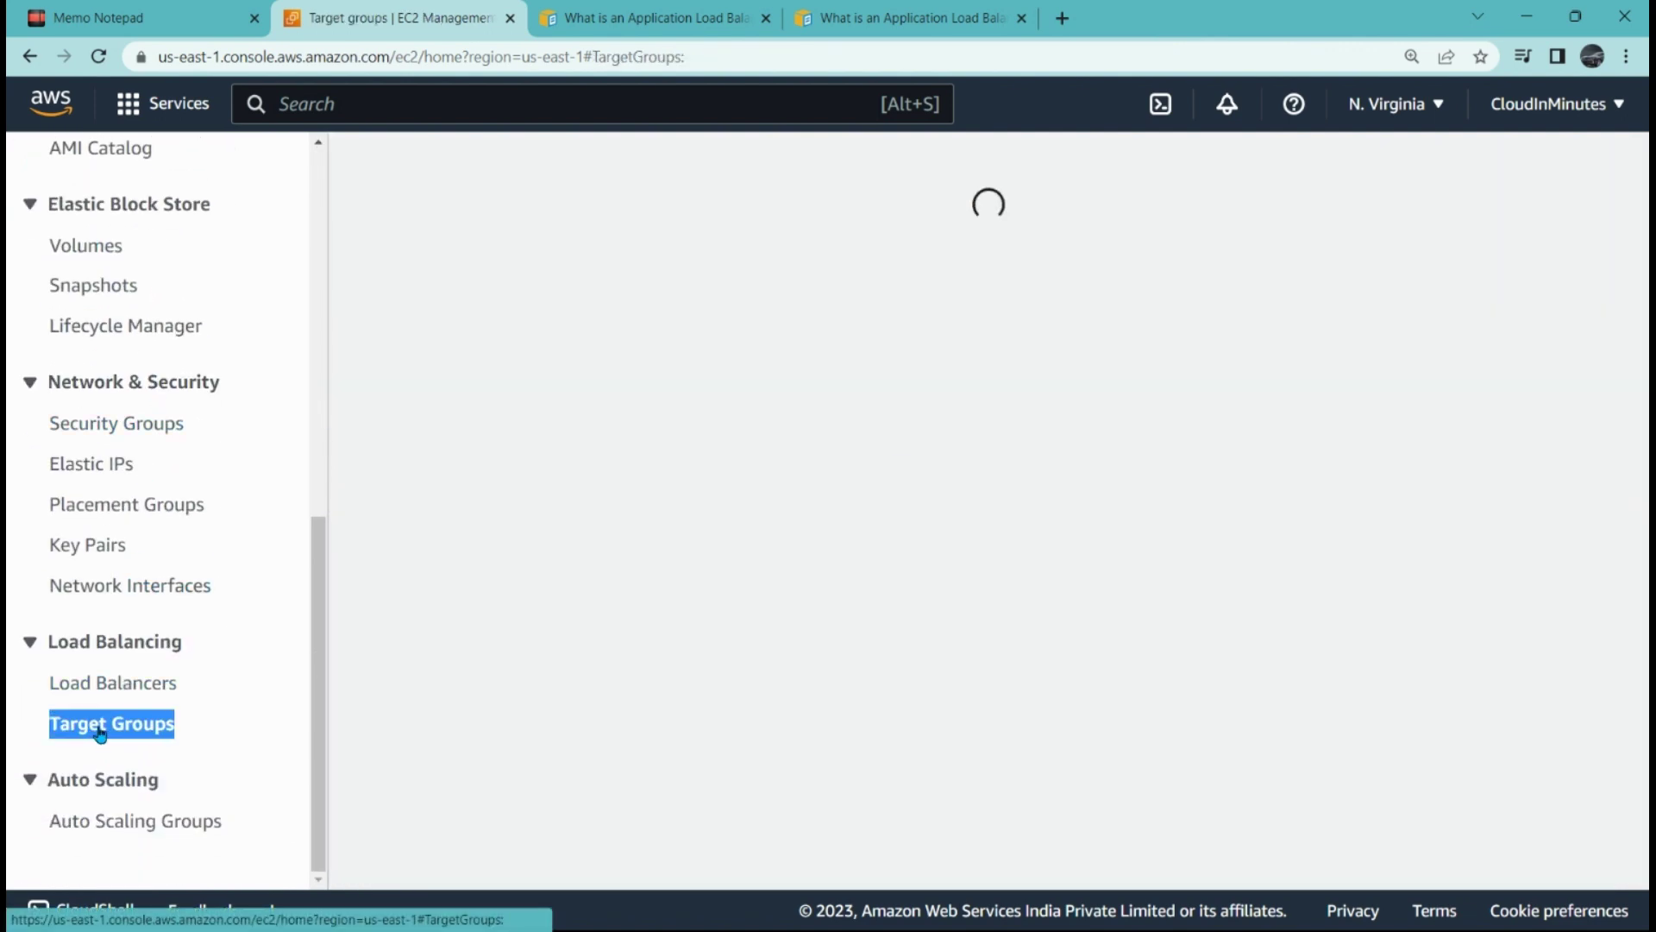
{"action": "left_click", "coordinate": [1368, 271]}
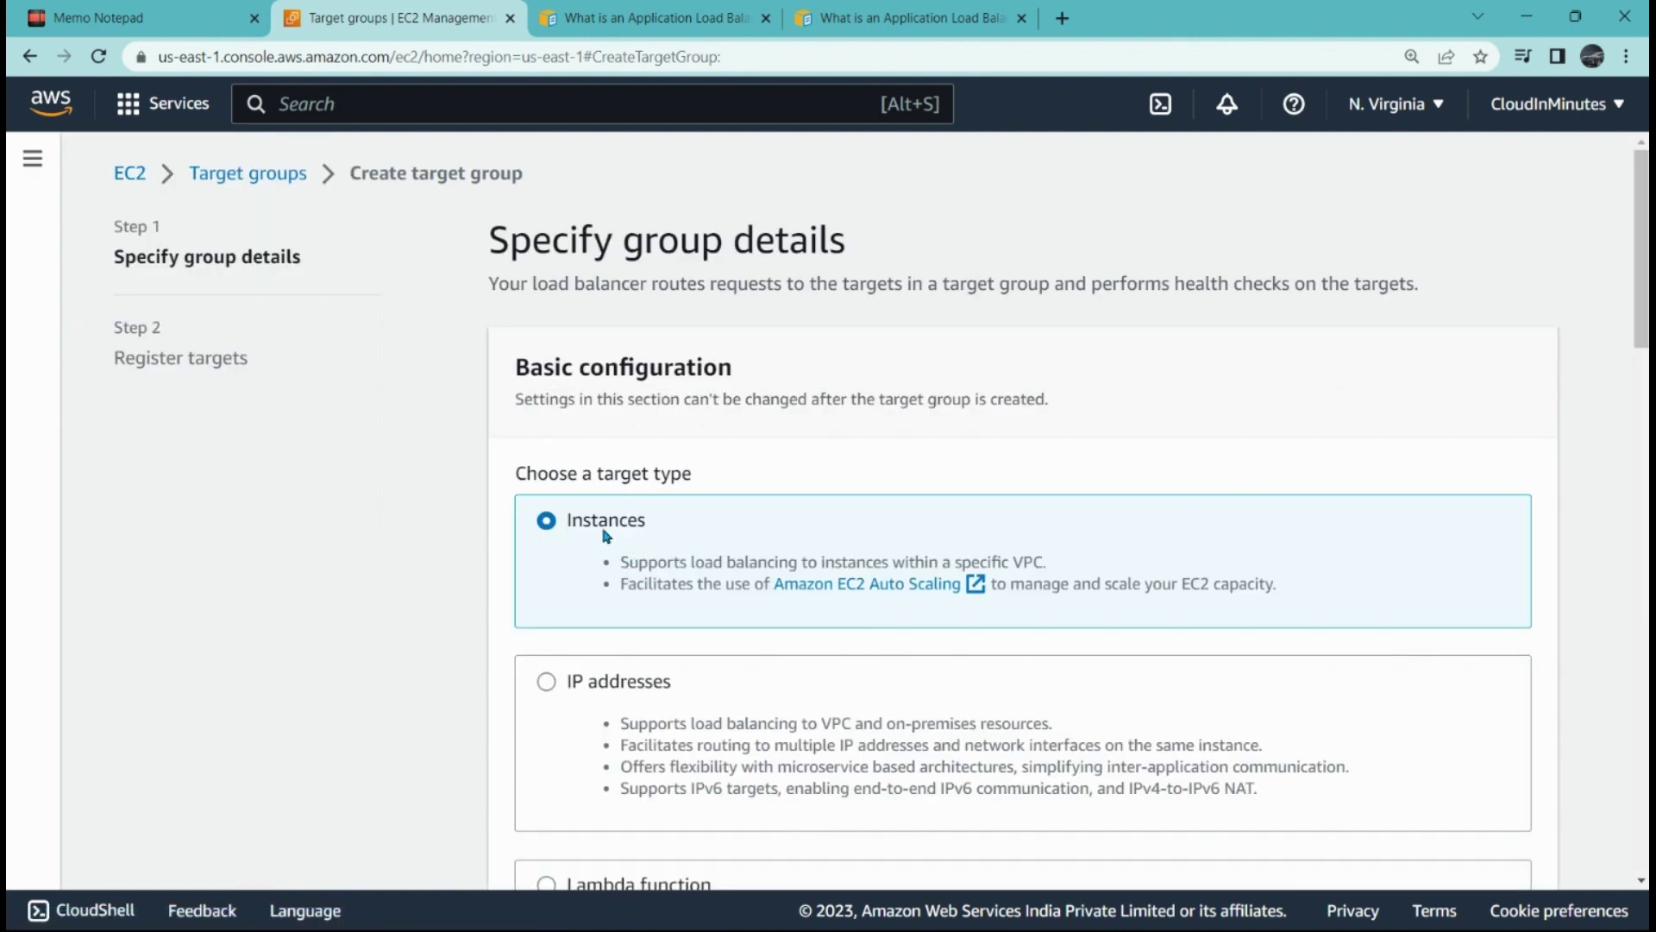
Keep Instances as the target type and name the target group TG-1.
{"action": "scroll", "coordinate": [730, 551], "scroll_direction": "down", "scroll_amount": 3}
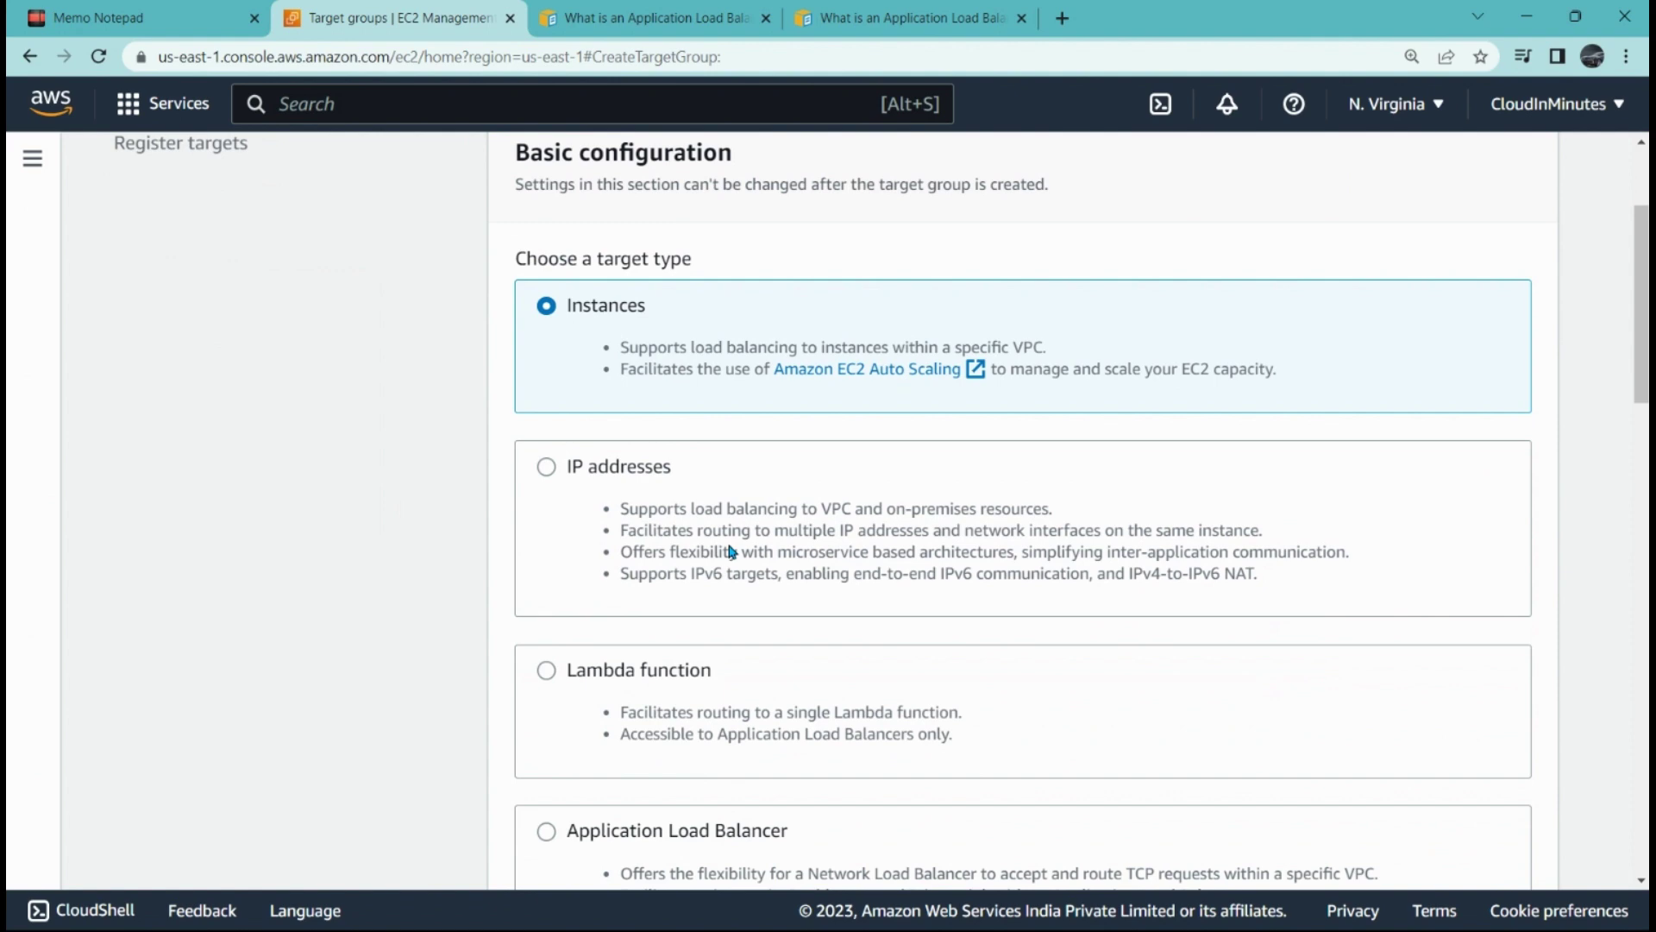
{"action": "scroll", "coordinate": [730, 552], "scroll_direction": "down", "scroll_amount": 9}
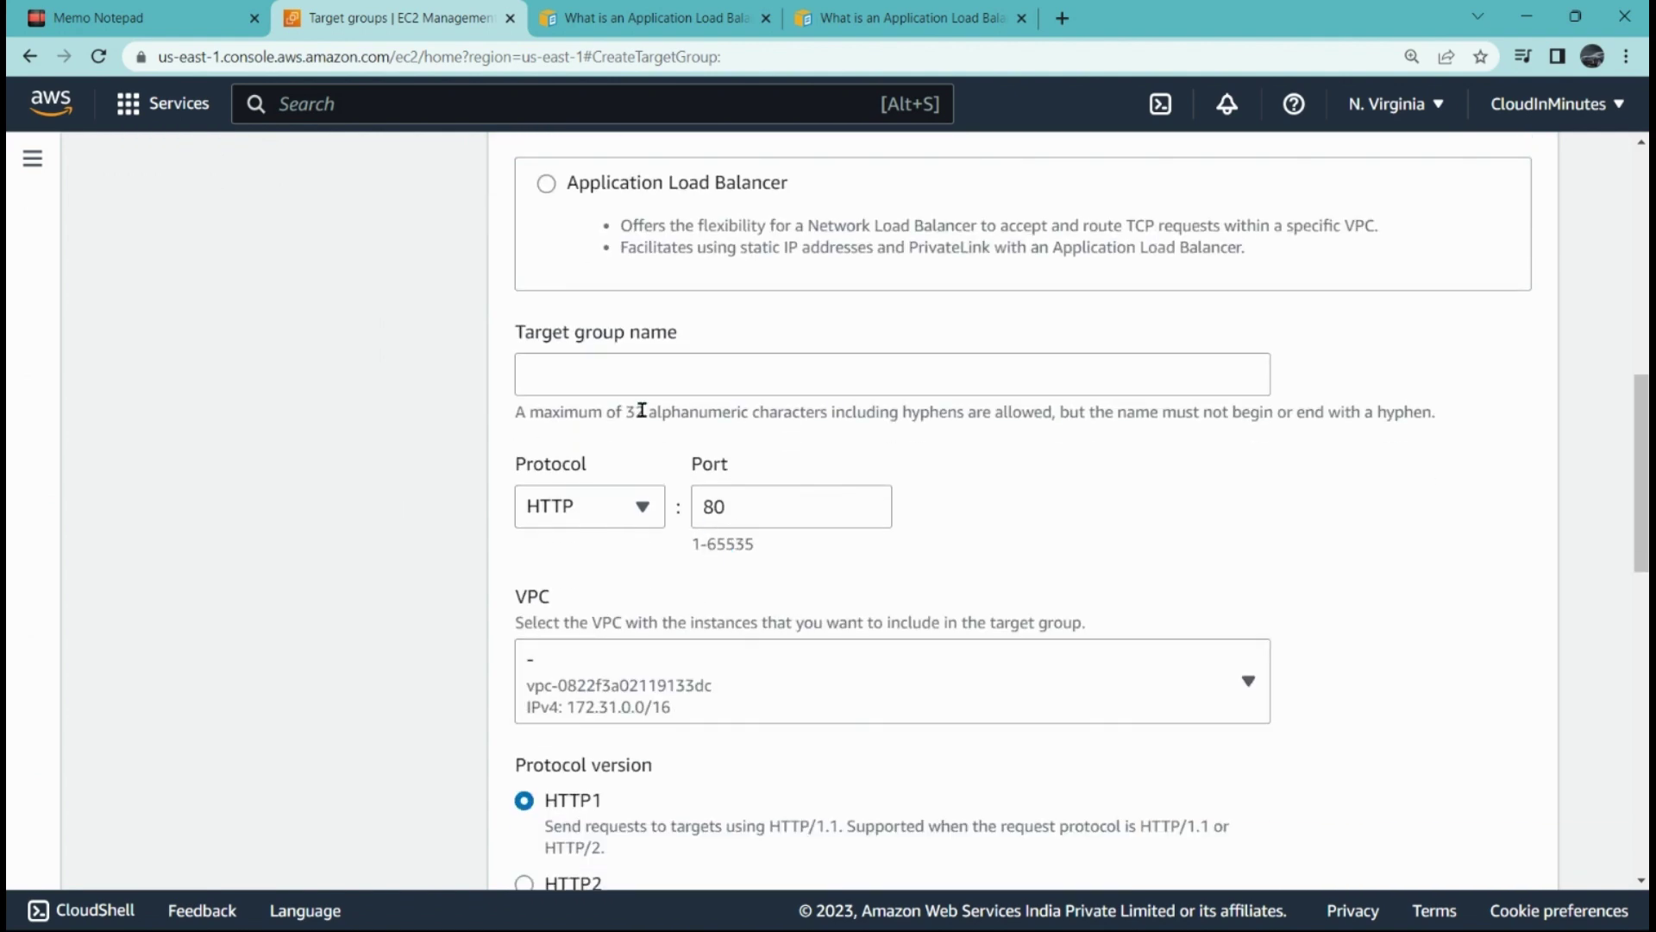
{"action": "scroll", "coordinate": [623, 388], "scroll_direction": "up", "scroll_amount": 2}
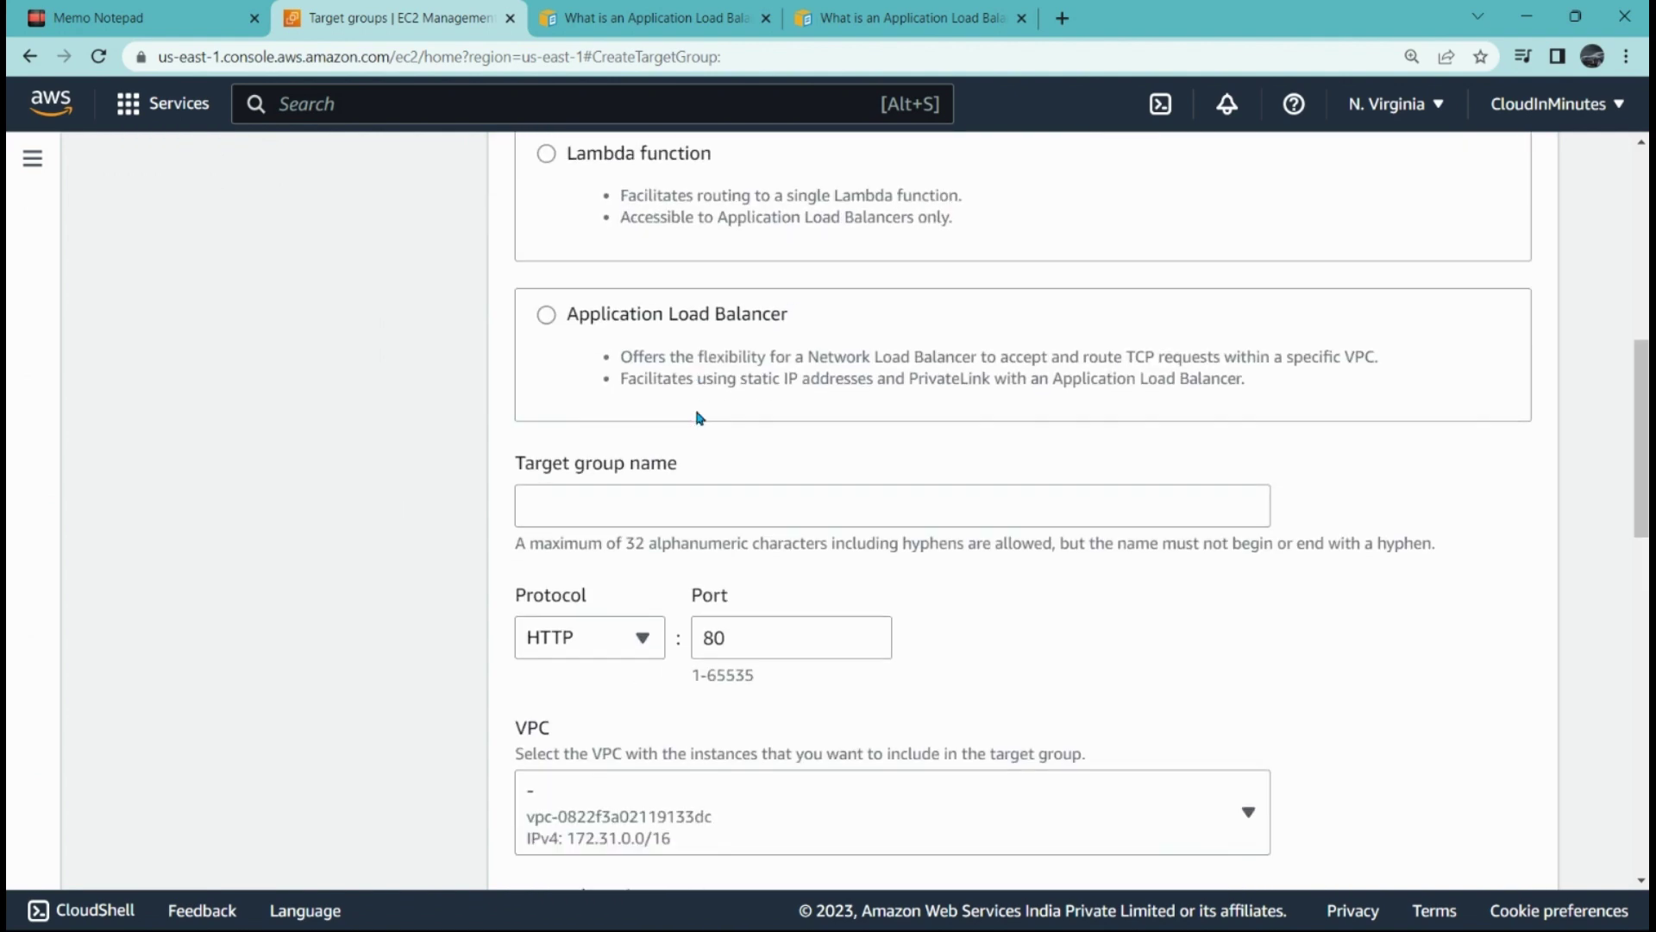
{"action": "scroll", "coordinate": [690, 448], "scroll_direction": "down", "scroll_amount": 1}
{"action": "left_click", "coordinate": [678, 494]}
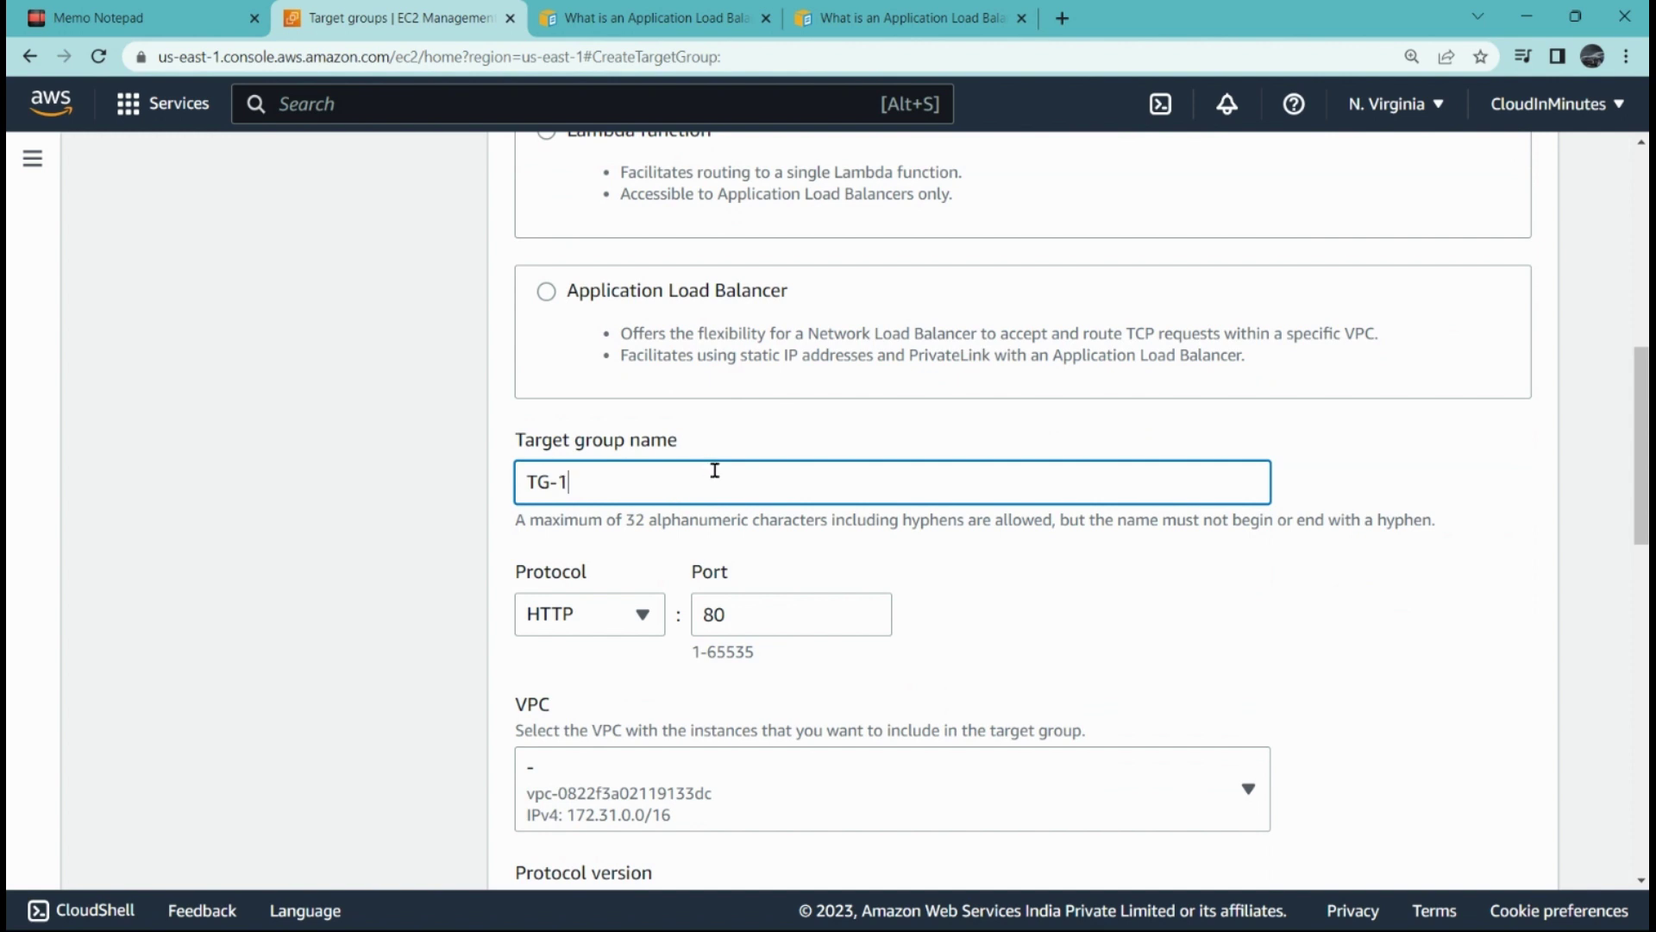
Keep the default VPC, HTTP1 protocol version and HTTP health check on path /, and proceed to registering targets.
{"action": "scroll", "coordinate": [716, 471], "scroll_direction": "down", "scroll_amount": 3}
{"action": "left_click", "coordinate": [717, 599]}
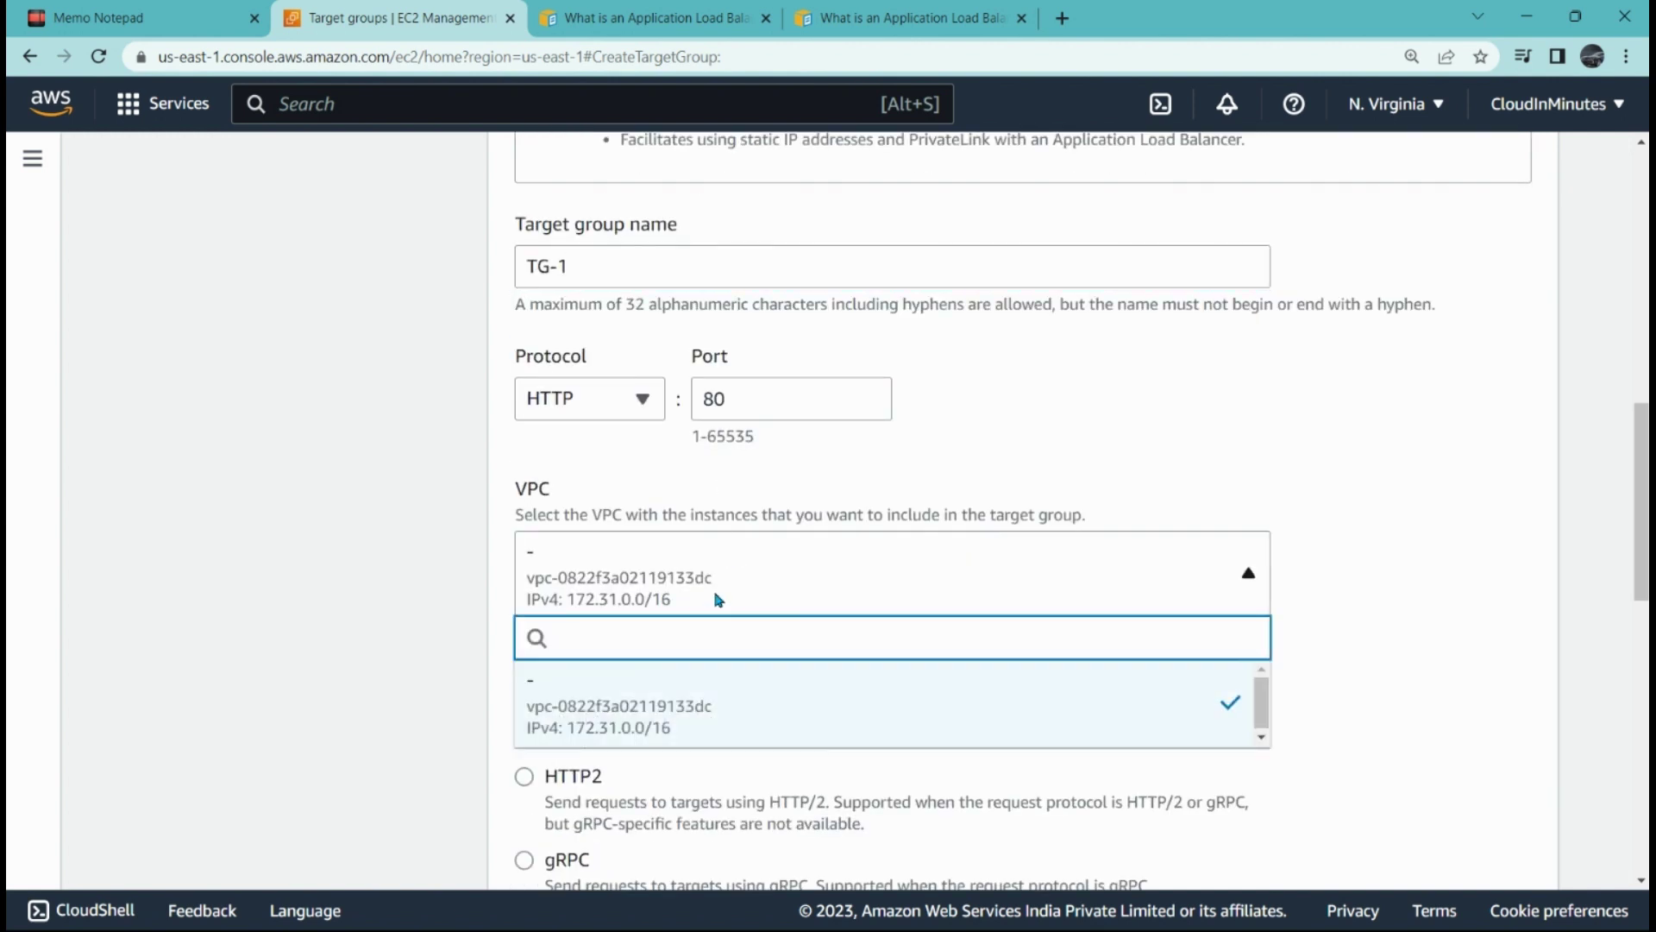
{"action": "left_click", "coordinate": [717, 598]}
{"action": "scroll", "coordinate": [714, 595], "scroll_direction": "down", "scroll_amount": 3}
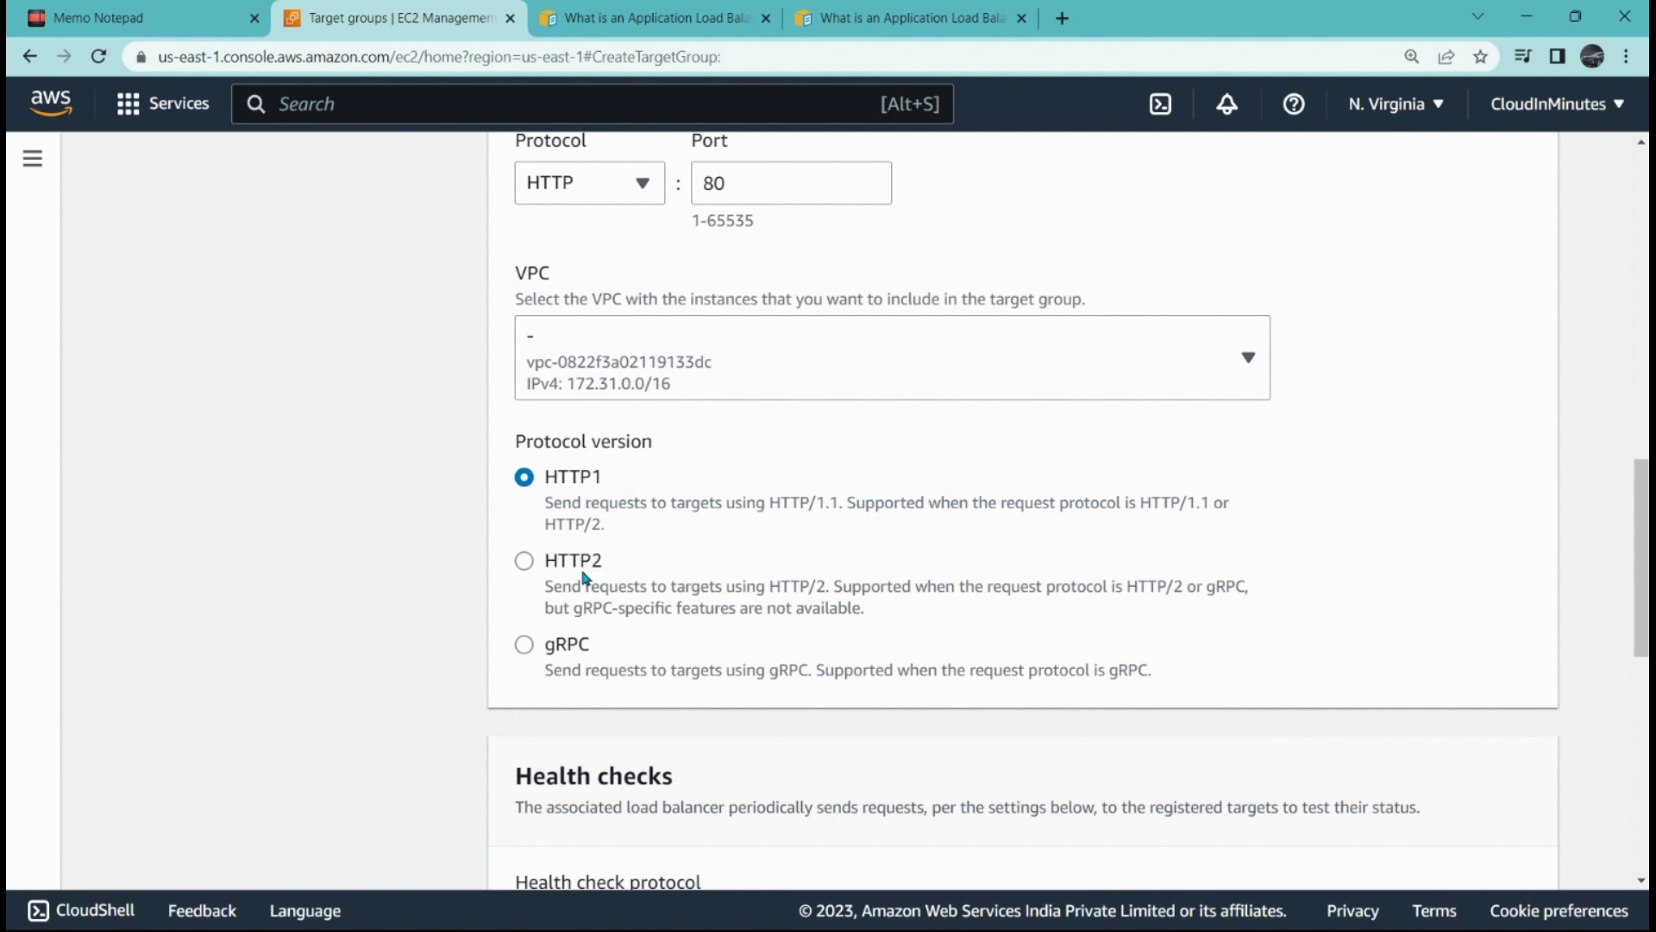
{"action": "scroll", "coordinate": [815, 543], "scroll_direction": "down", "scroll_amount": 3}
{"action": "scroll", "coordinate": [815, 540], "scroll_direction": "down", "scroll_amount": 4}
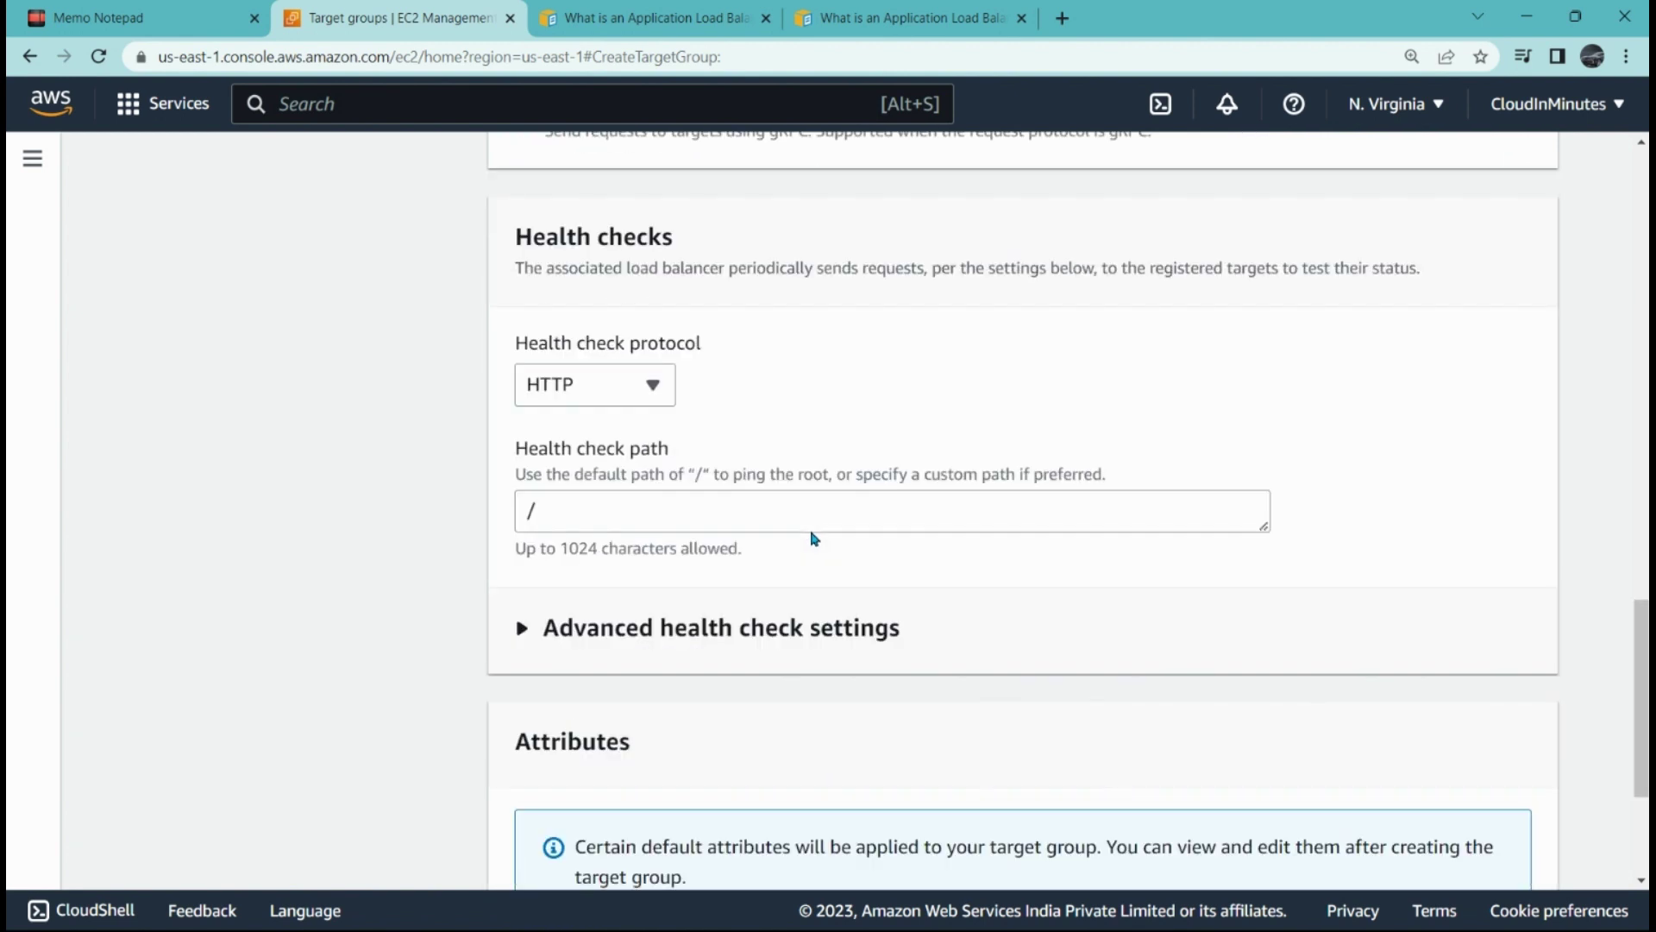
{"action": "scroll", "coordinate": [676, 403], "scroll_direction": "down", "scroll_amount": 2}
{"action": "scroll", "coordinate": [685, 431], "scroll_direction": "down", "scroll_amount": 2}
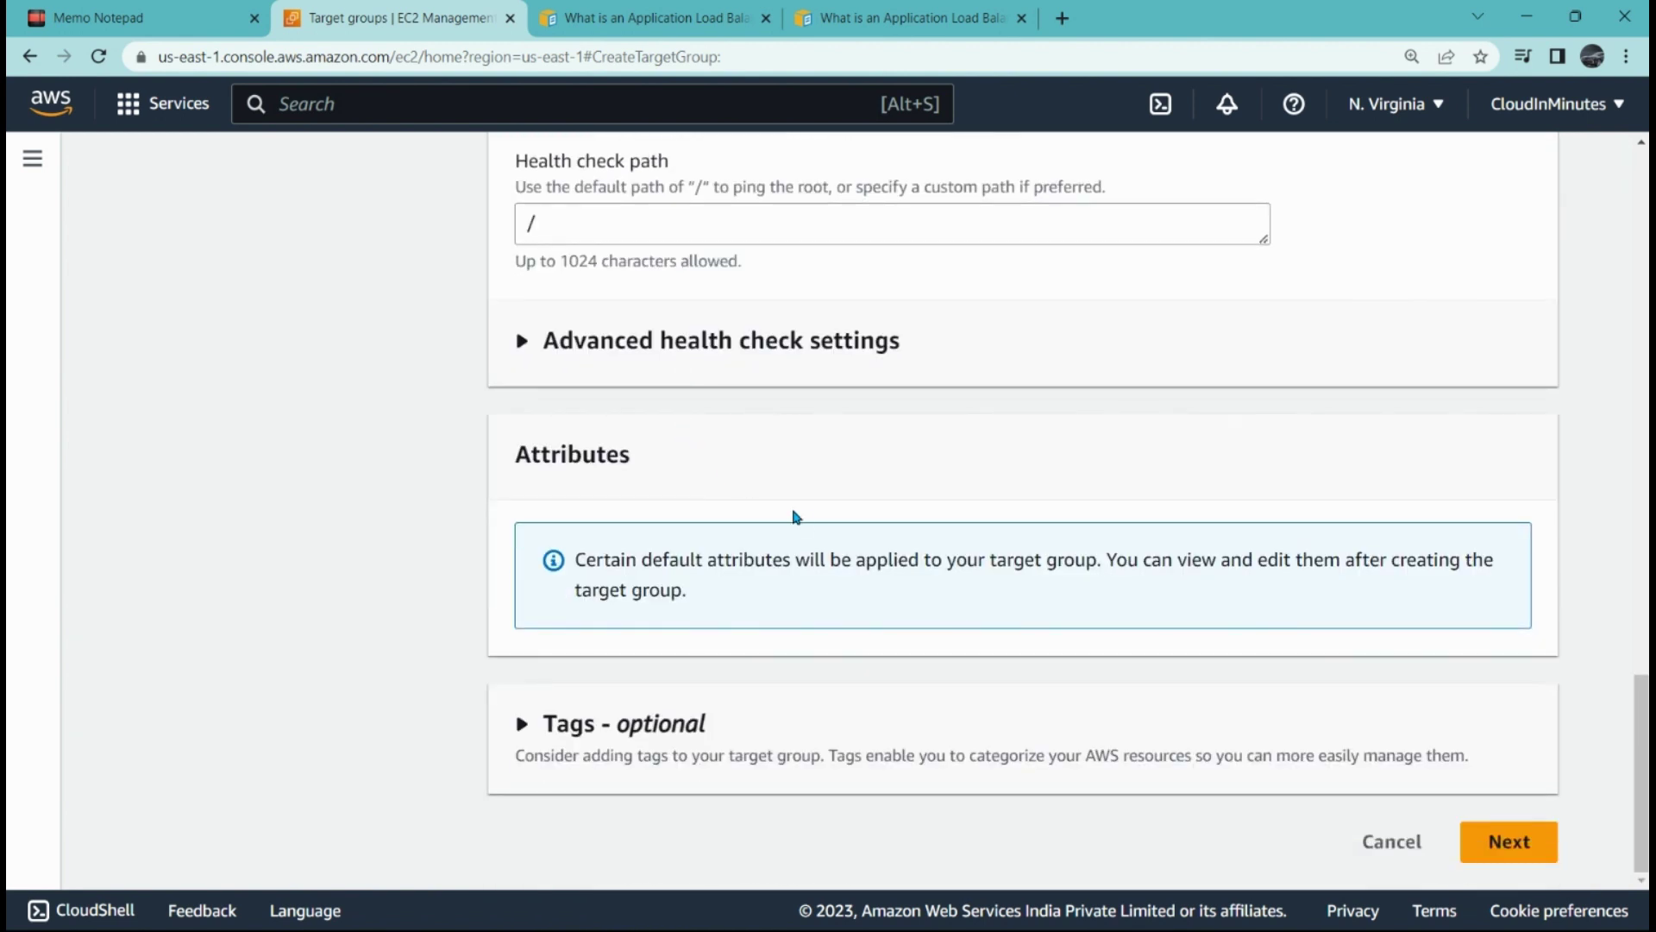
{"action": "left_click", "coordinate": [1508, 838]}
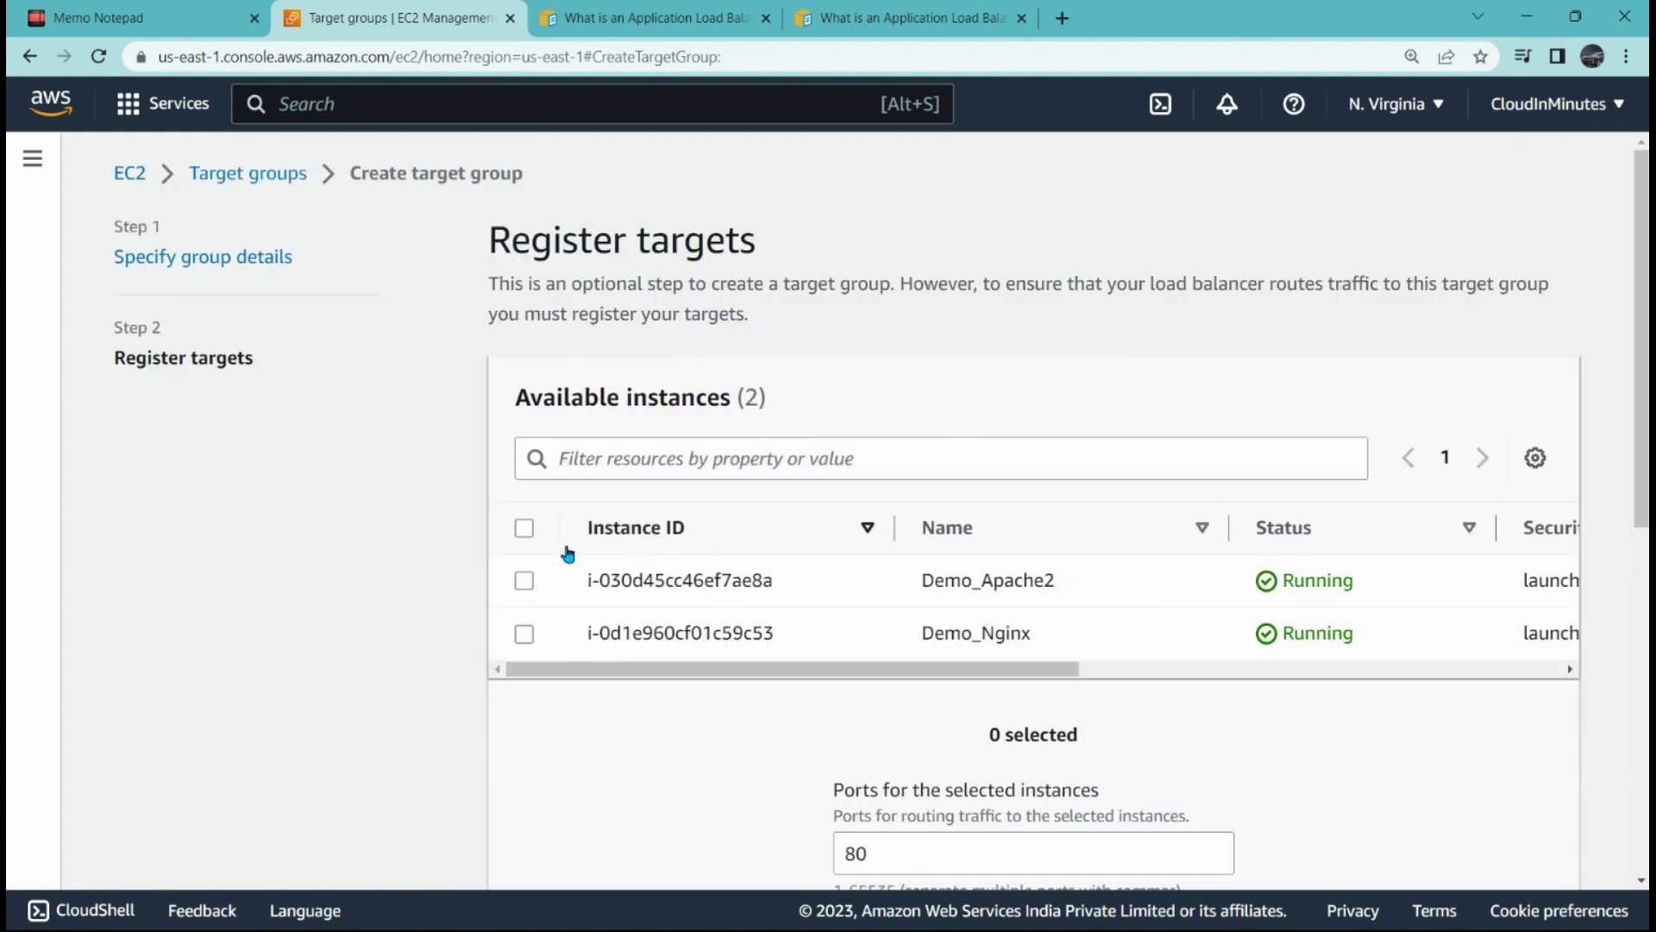
Include Demo_Apache2 and Demo_Nginx as pending targets on port 80 and create the target group.
{"action": "left_click", "coordinate": [524, 529]}
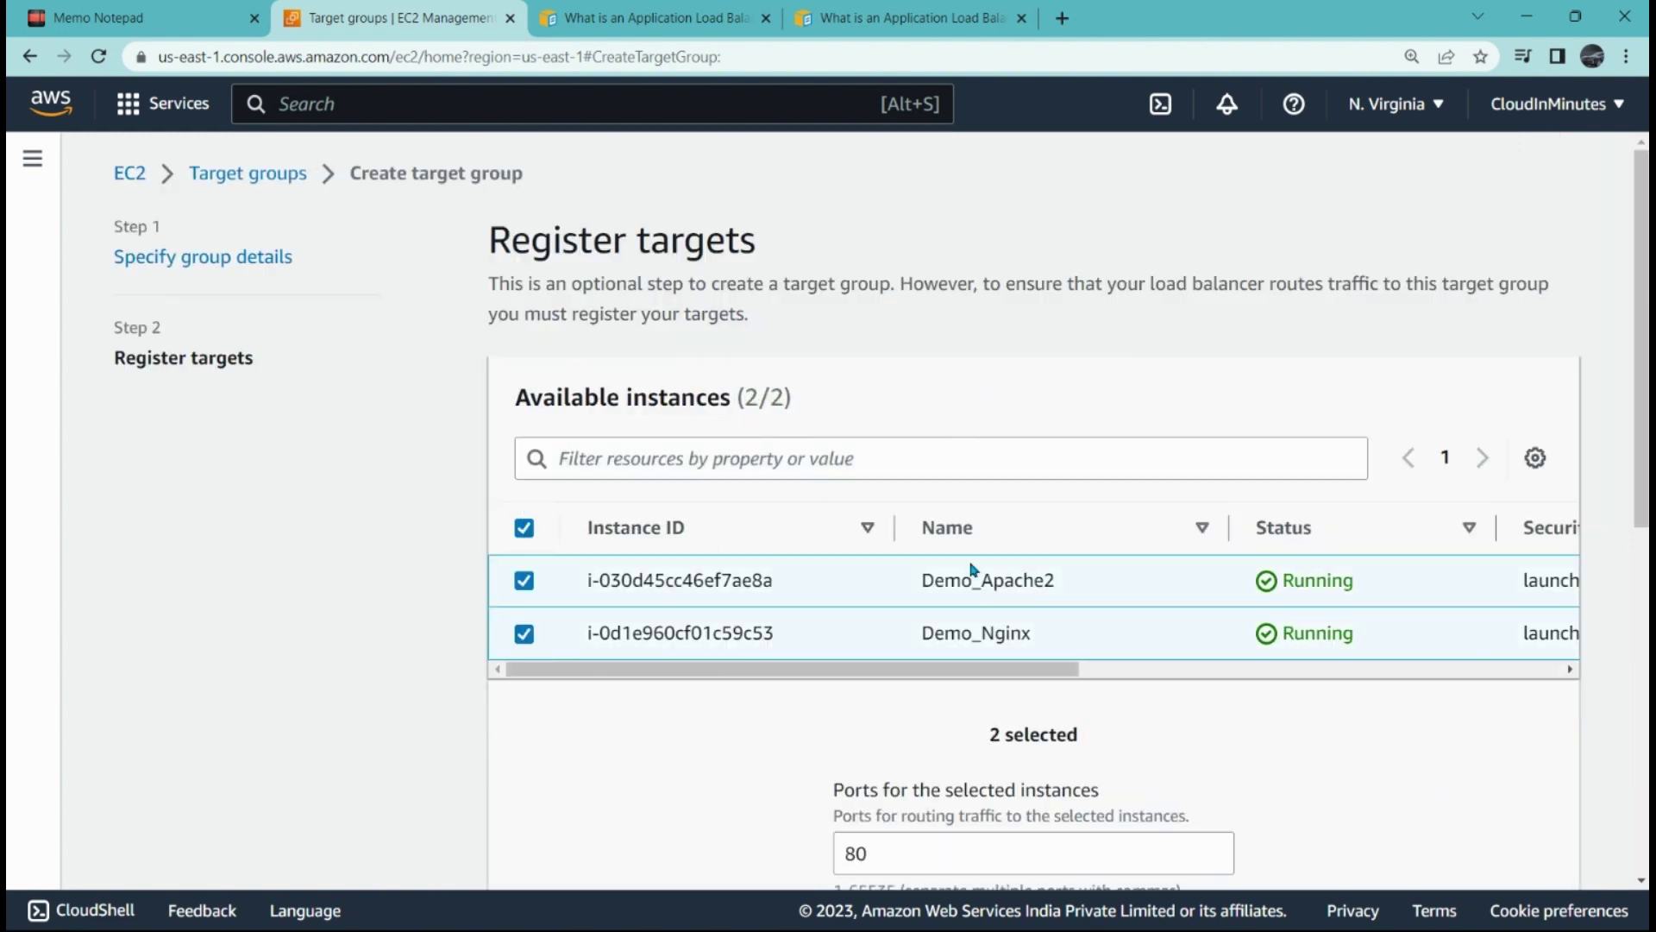
{"action": "scroll", "coordinate": [1186, 615], "scroll_direction": "down", "scroll_amount": 2}
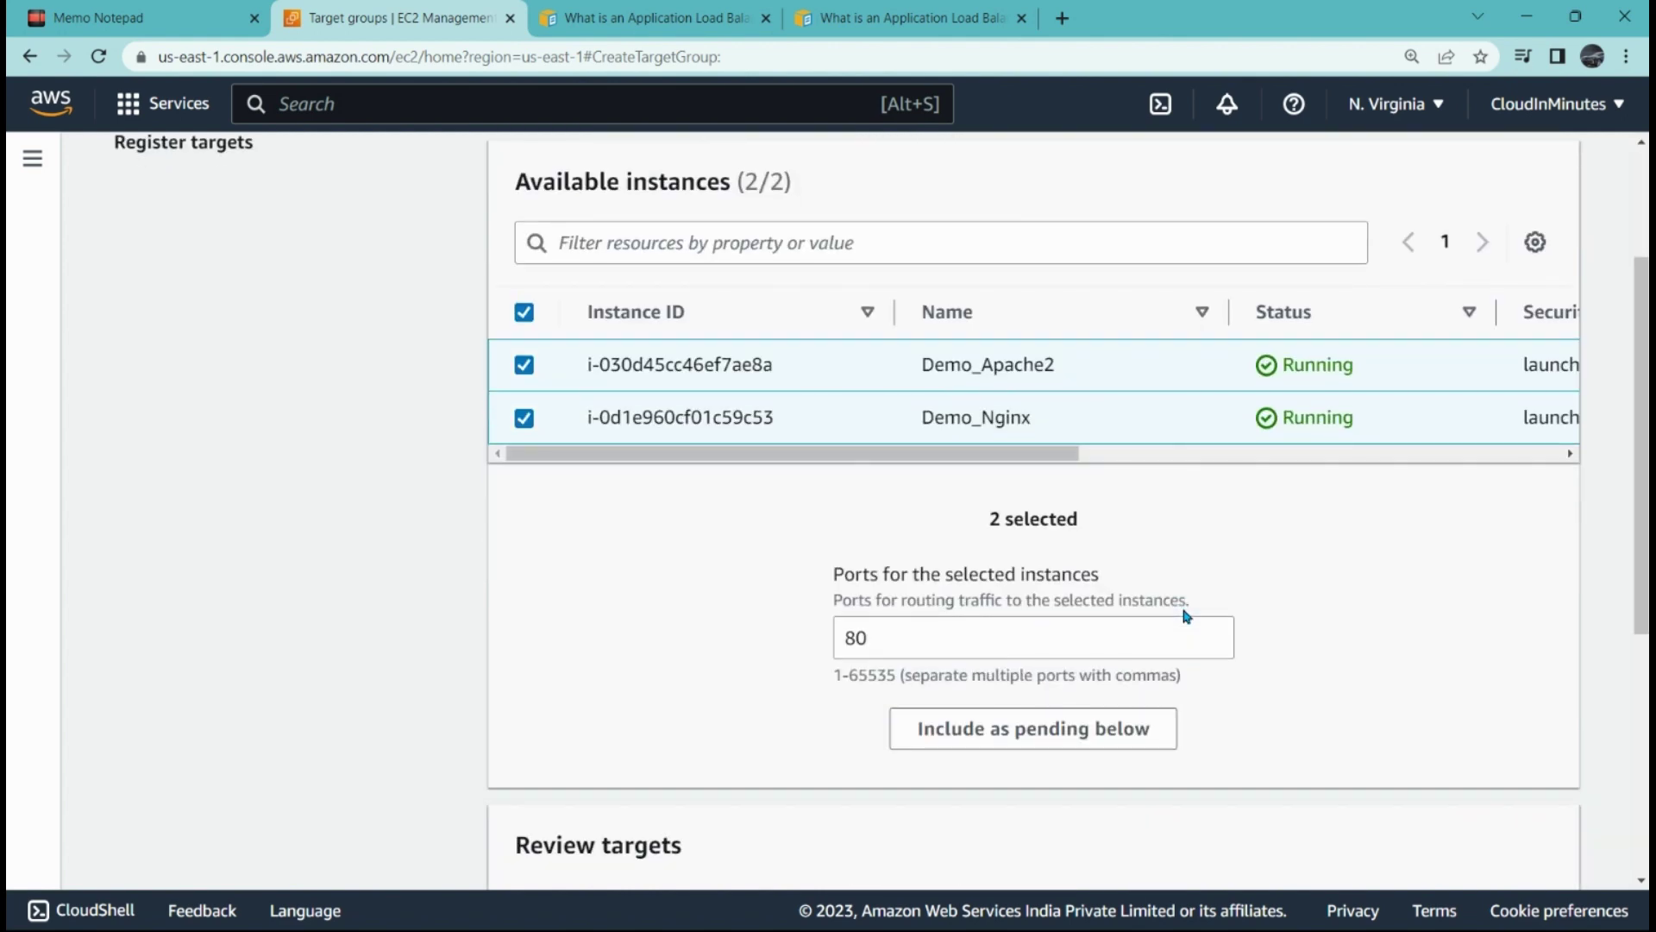
{"action": "scroll", "coordinate": [1183, 614], "scroll_direction": "down", "scroll_amount": 2}
{"action": "left_click", "coordinate": [1054, 539]}
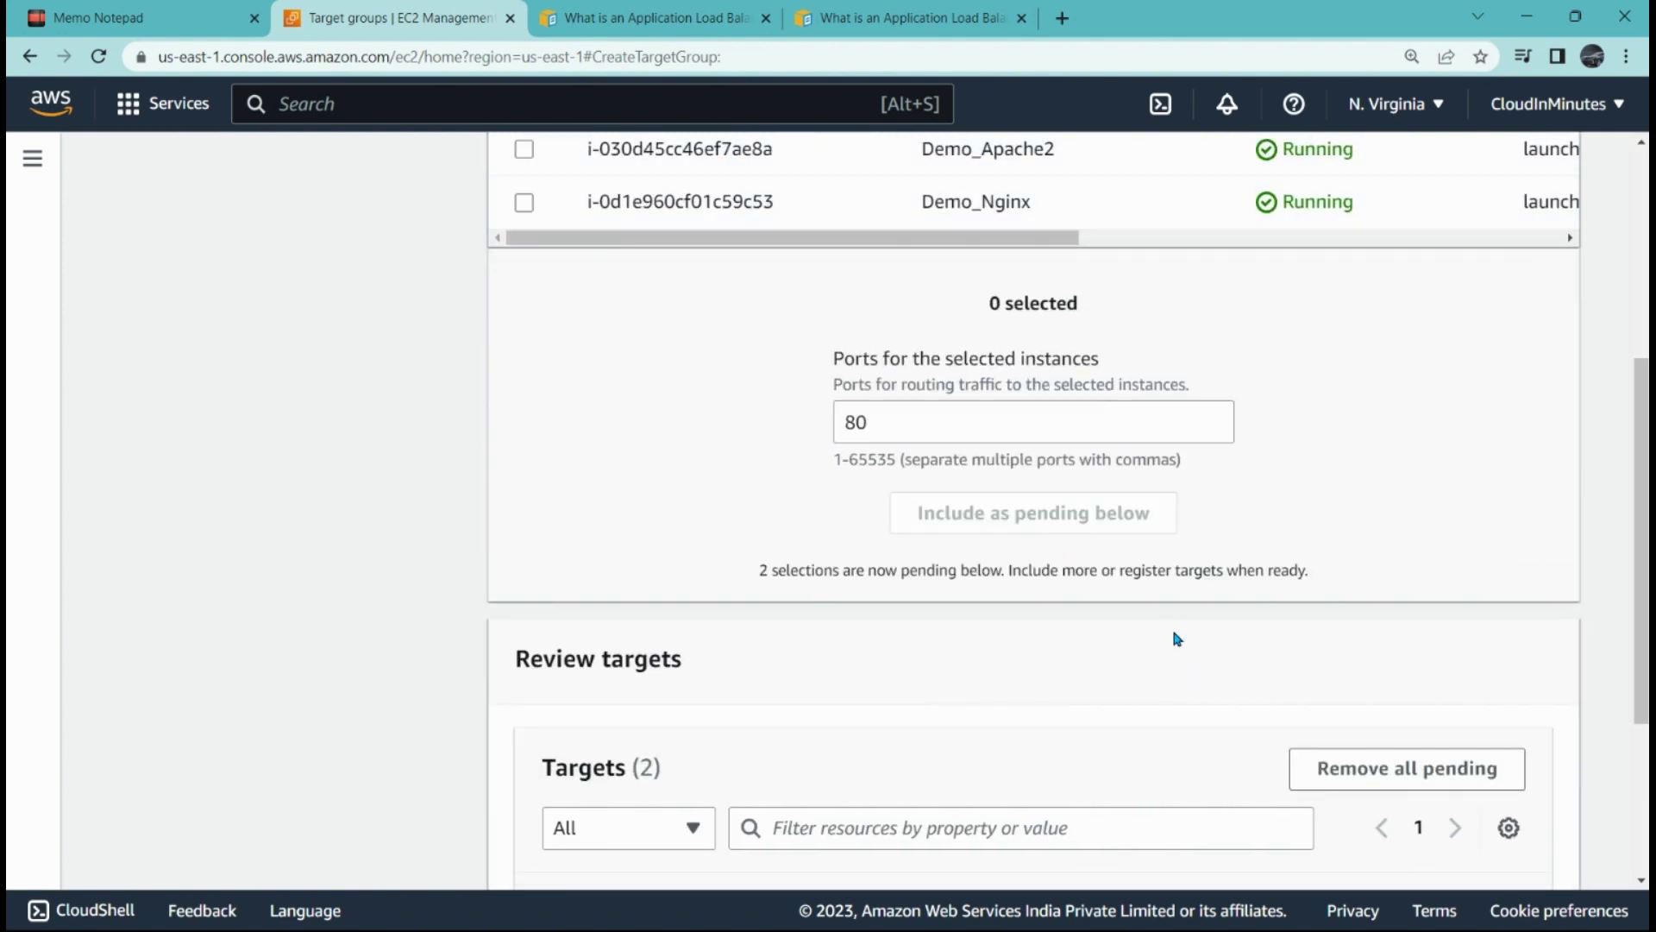
{"action": "scroll", "coordinate": [1178, 639], "scroll_direction": "down", "scroll_amount": 3}
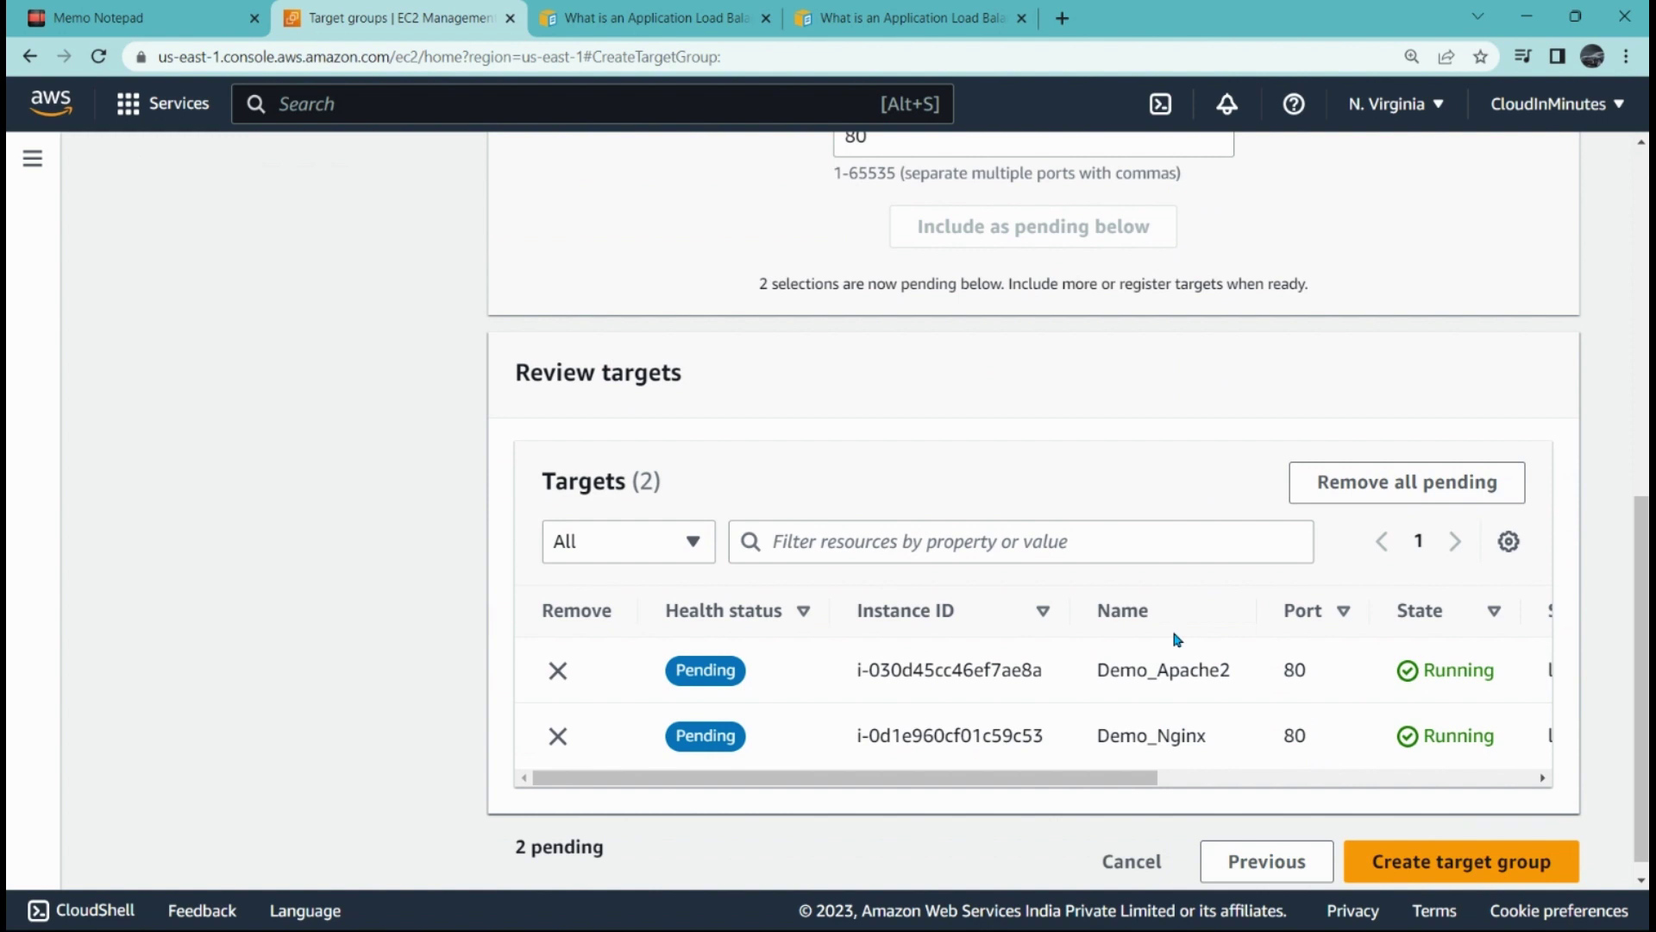
{"action": "scroll", "coordinate": [1175, 639], "scroll_direction": "down", "scroll_amount": 1}
{"action": "left_click", "coordinate": [1489, 842]}
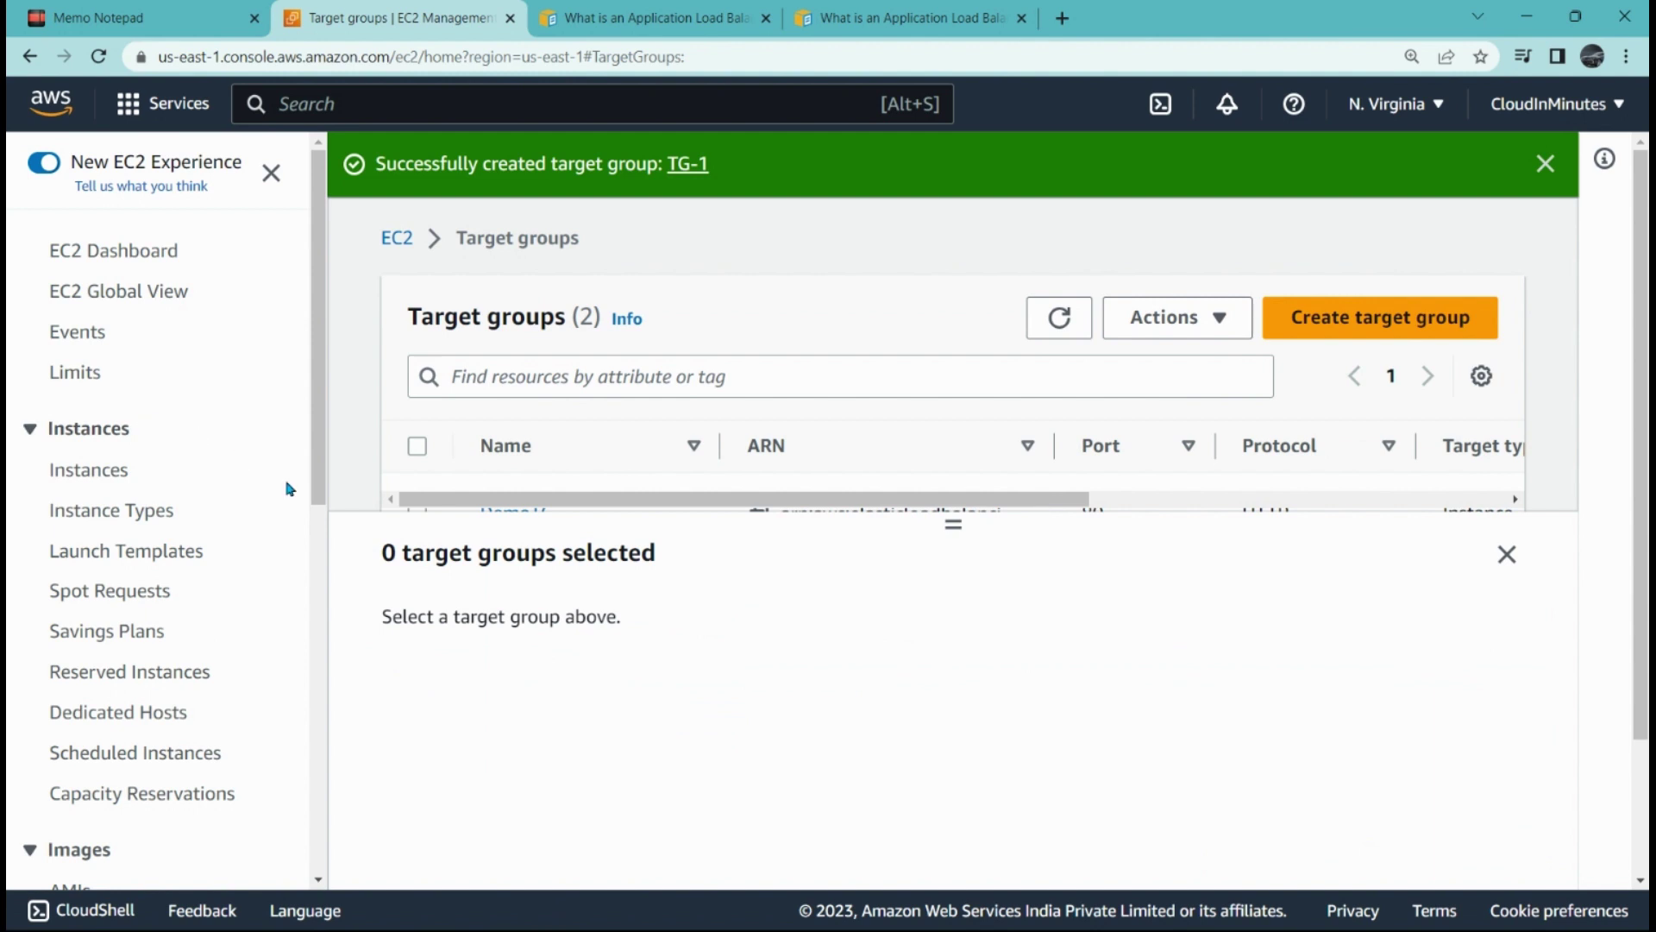
Go to the EC2 load balancers and start creating a new load balancer.
{"action": "scroll", "coordinate": [164, 535], "scroll_direction": "down", "scroll_amount": 5}
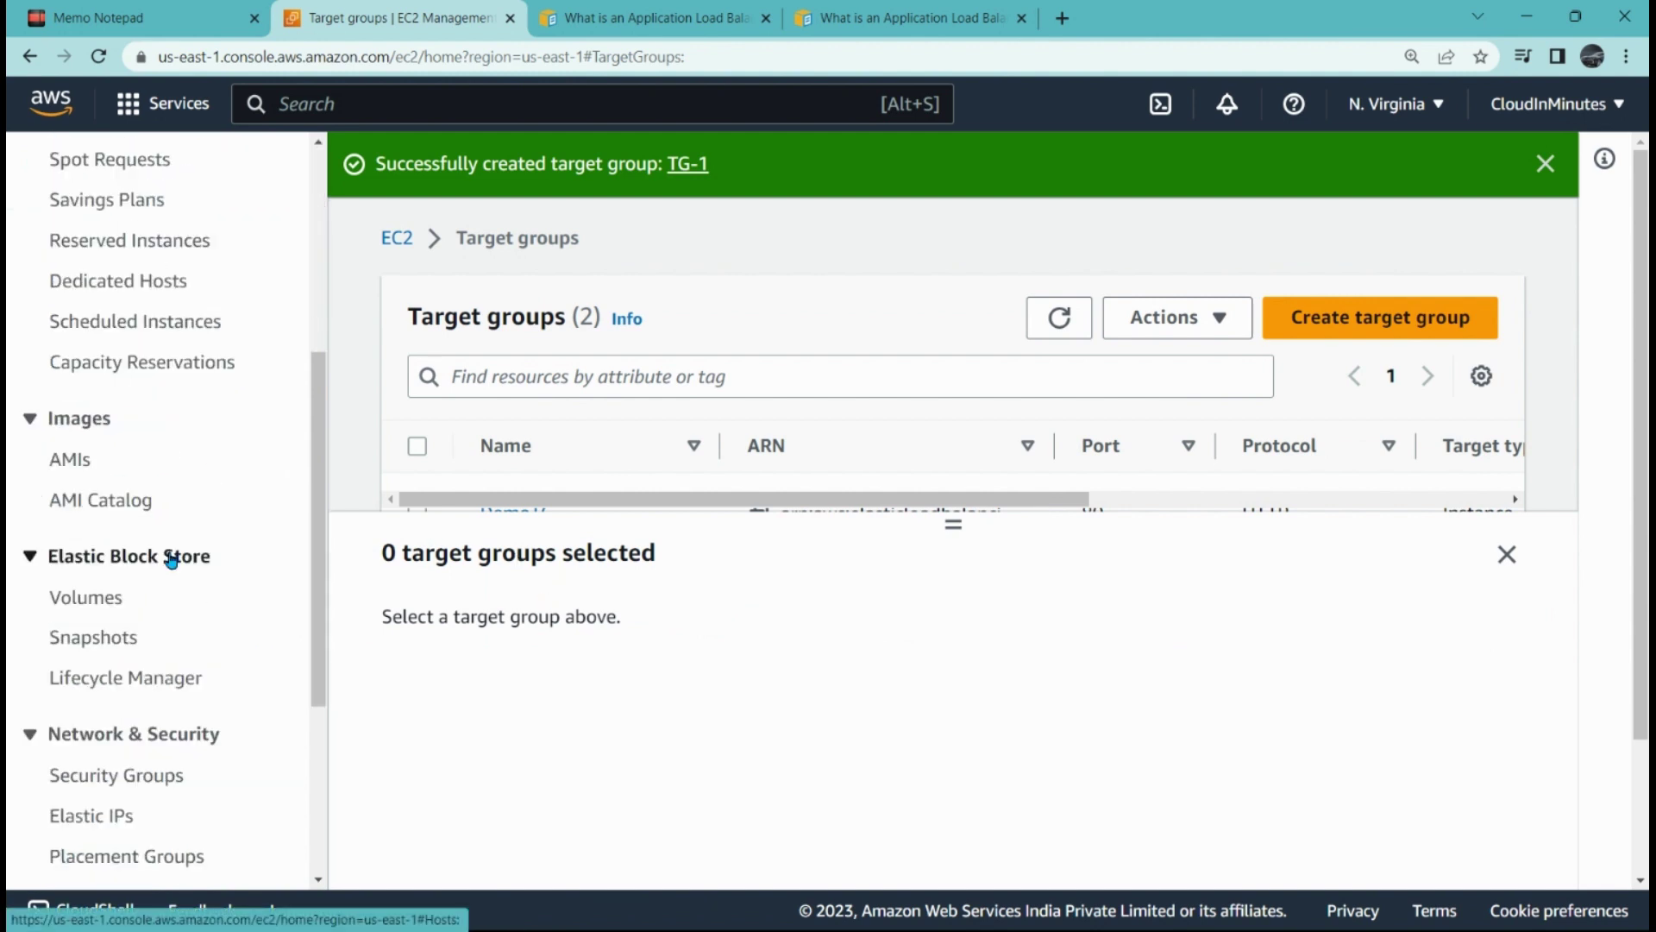
{"action": "scroll", "coordinate": [140, 634], "scroll_direction": "down", "scroll_amount": 4}
{"action": "left_click", "coordinate": [103, 712]}
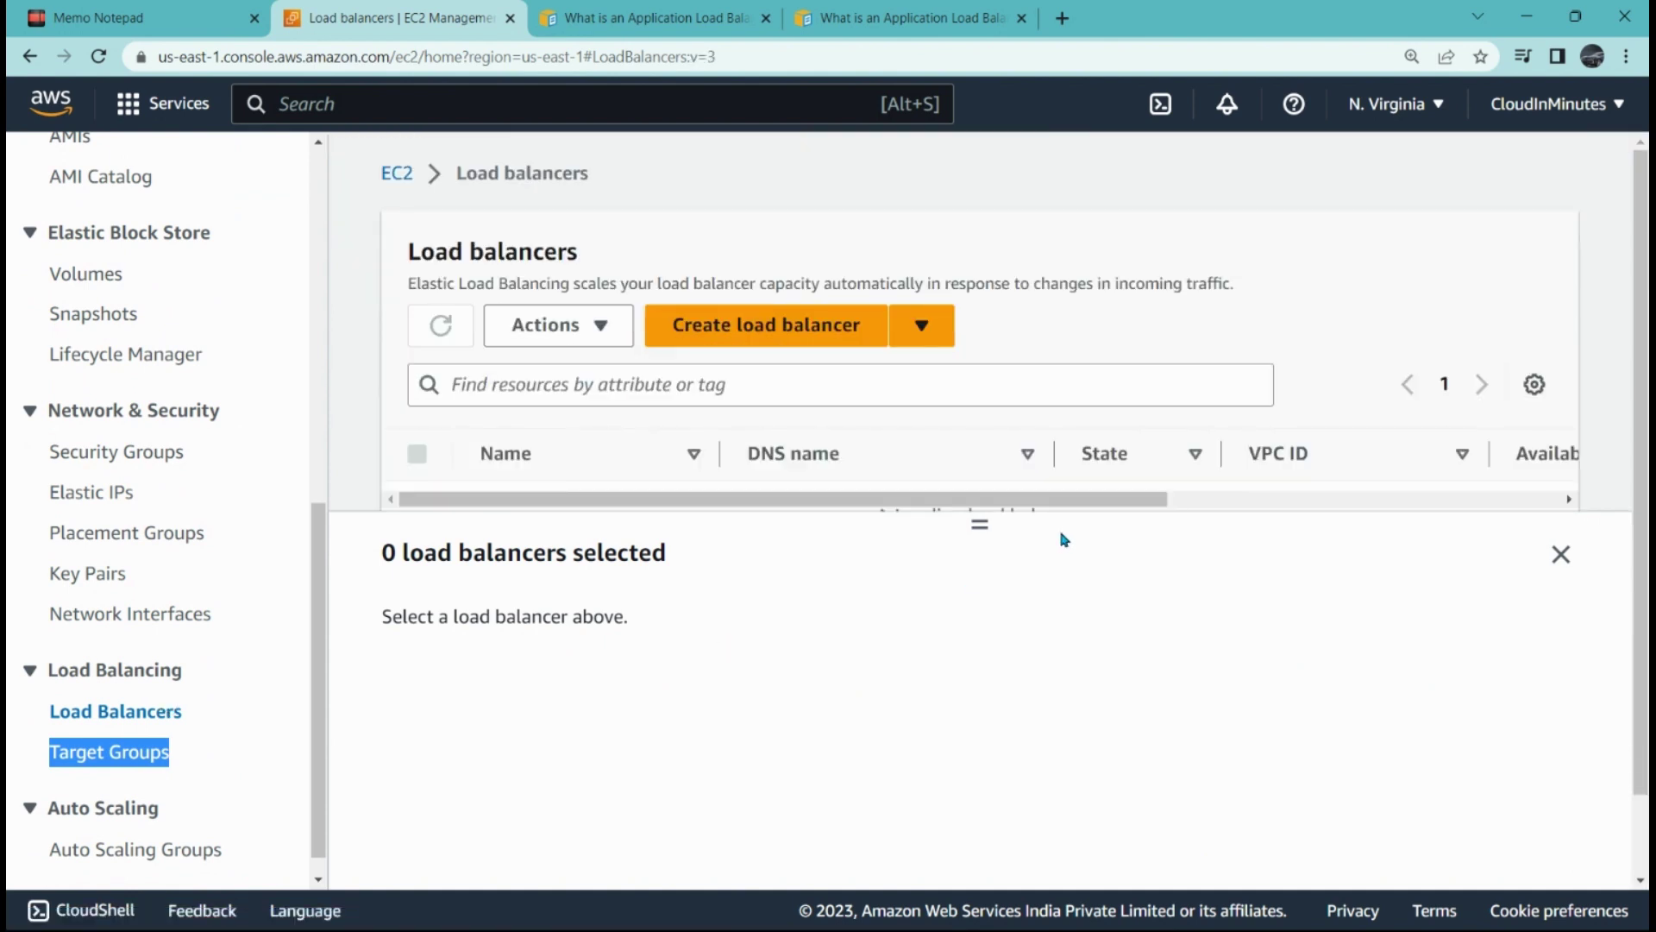
{"action": "left_click", "coordinate": [786, 341]}
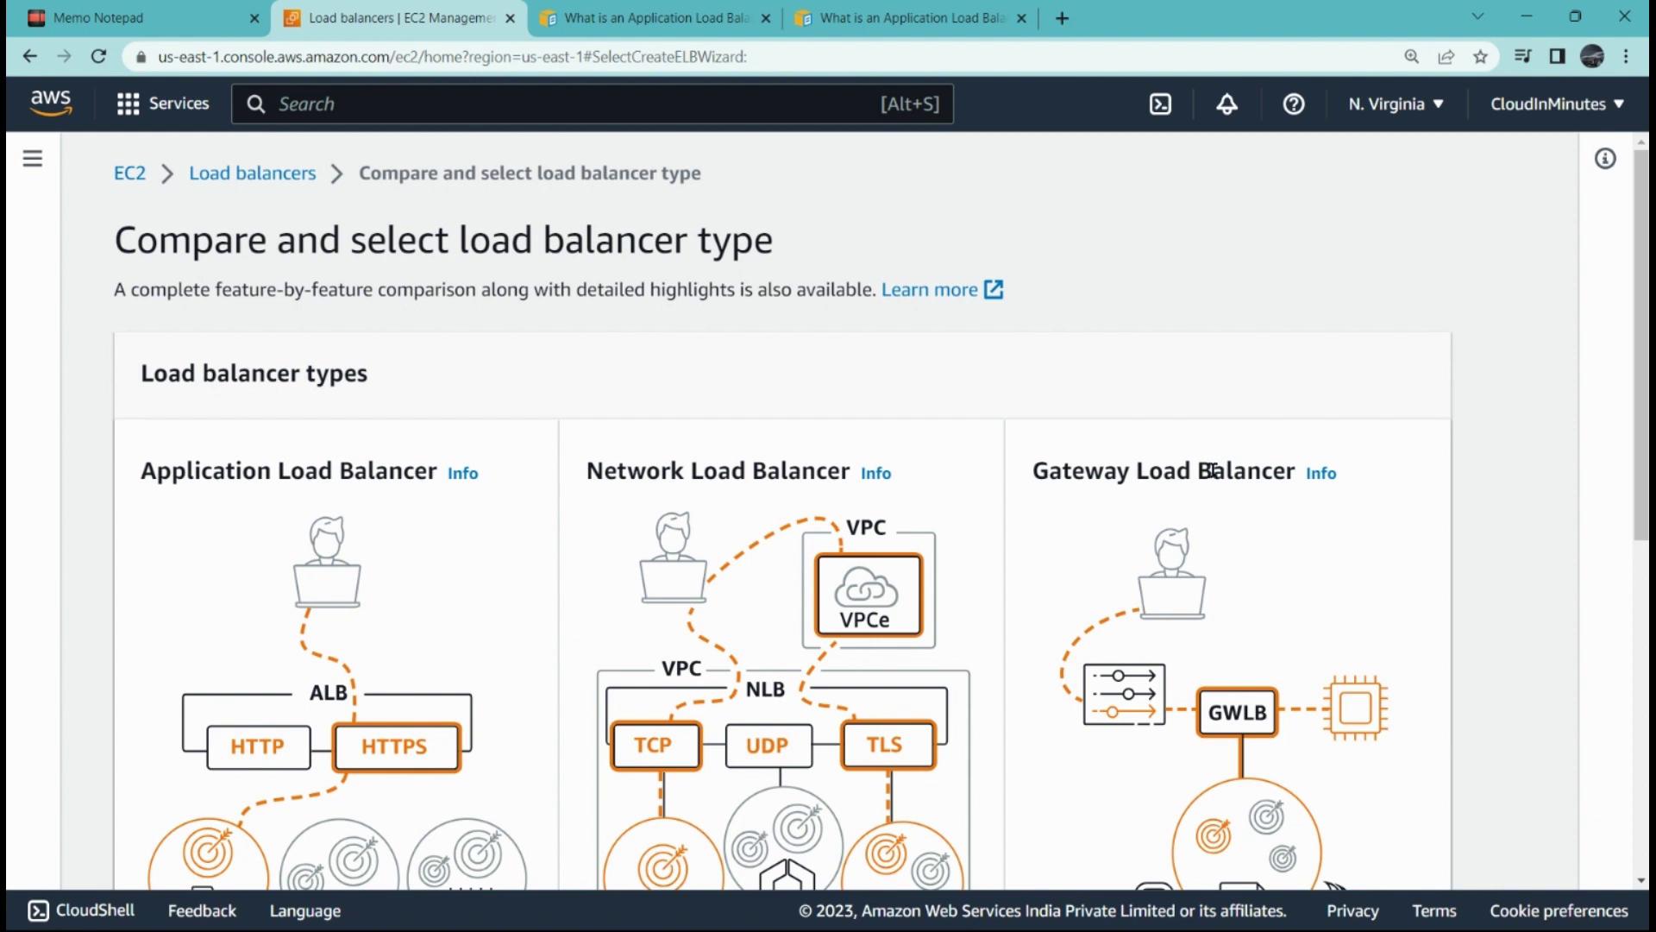
Review the load balancer types and choose to create an Application Load Balancer.
{"action": "scroll", "coordinate": [1209, 477], "scroll_direction": "down", "scroll_amount": 2}
{"action": "scroll", "coordinate": [1208, 480], "scroll_direction": "down", "scroll_amount": 3}
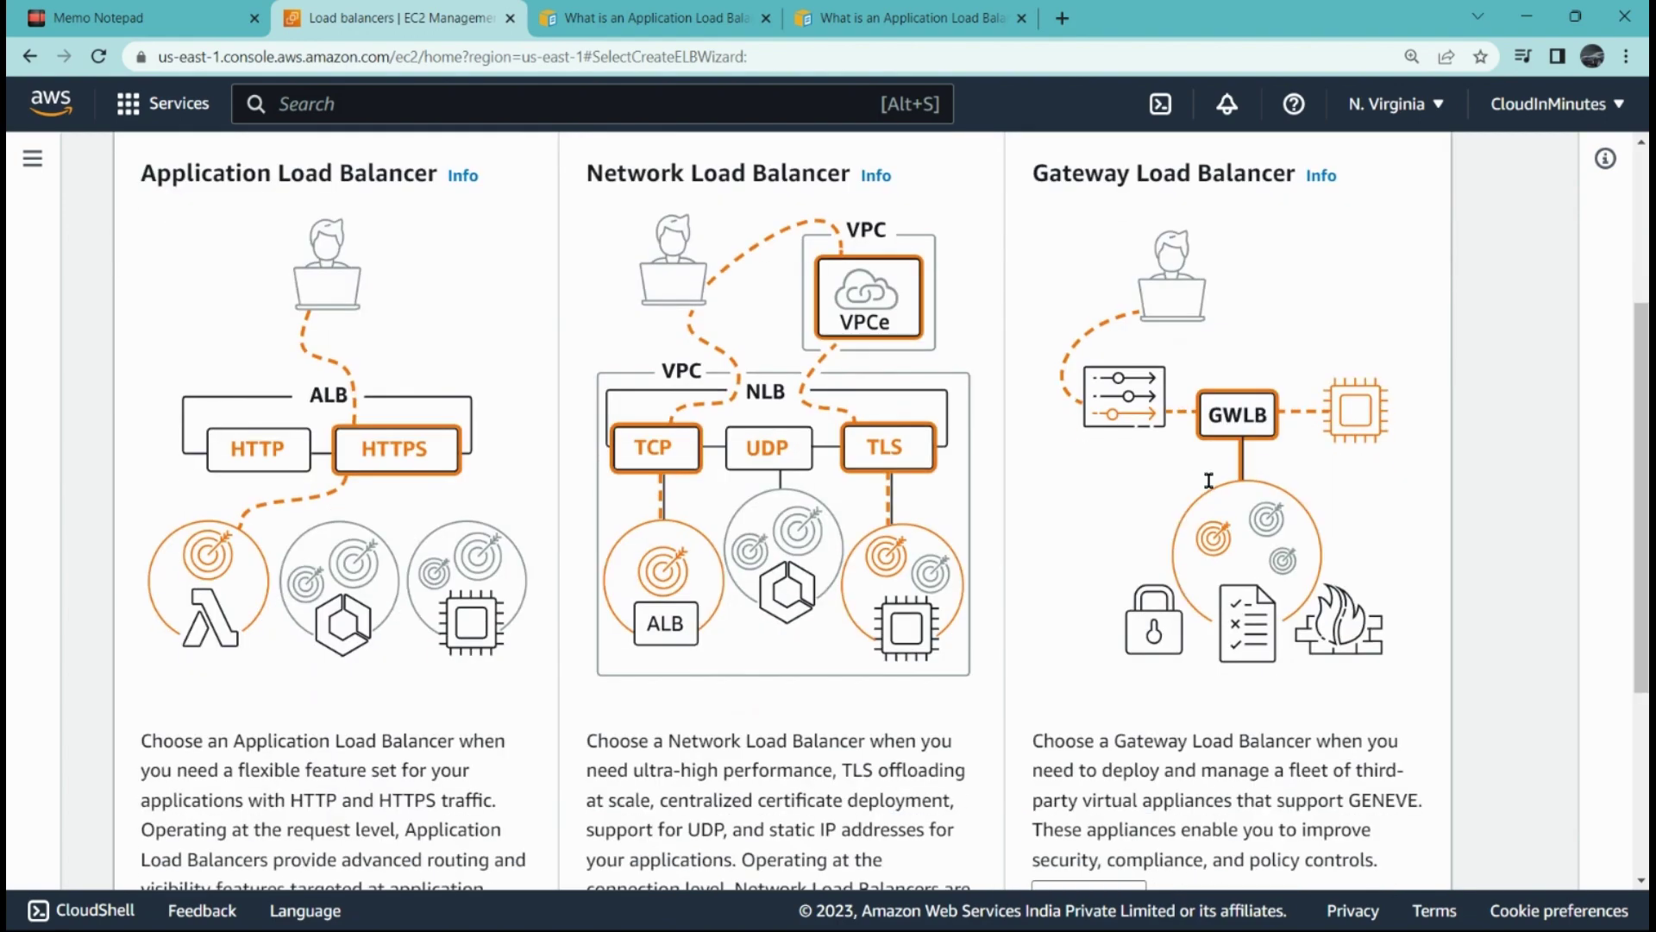
{"action": "scroll", "coordinate": [448, 541], "scroll_direction": "up", "scroll_amount": 5}
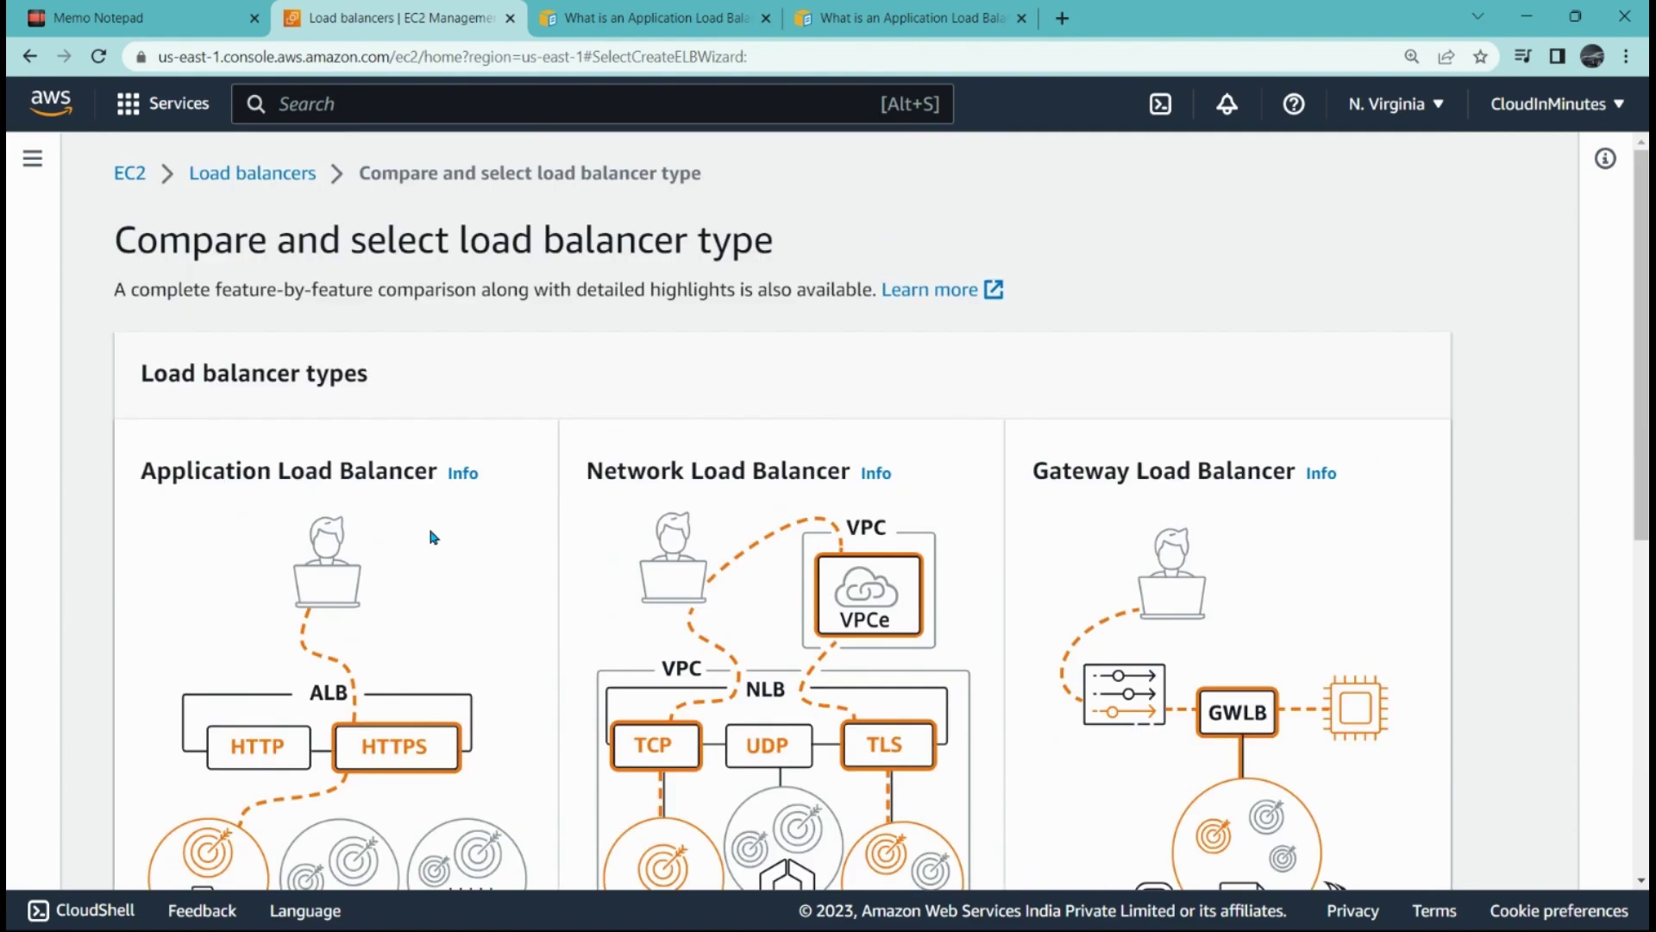
{"action": "scroll", "coordinate": [277, 469], "scroll_direction": "down", "scroll_amount": 6}
{"action": "left_click", "coordinate": [181, 640]}
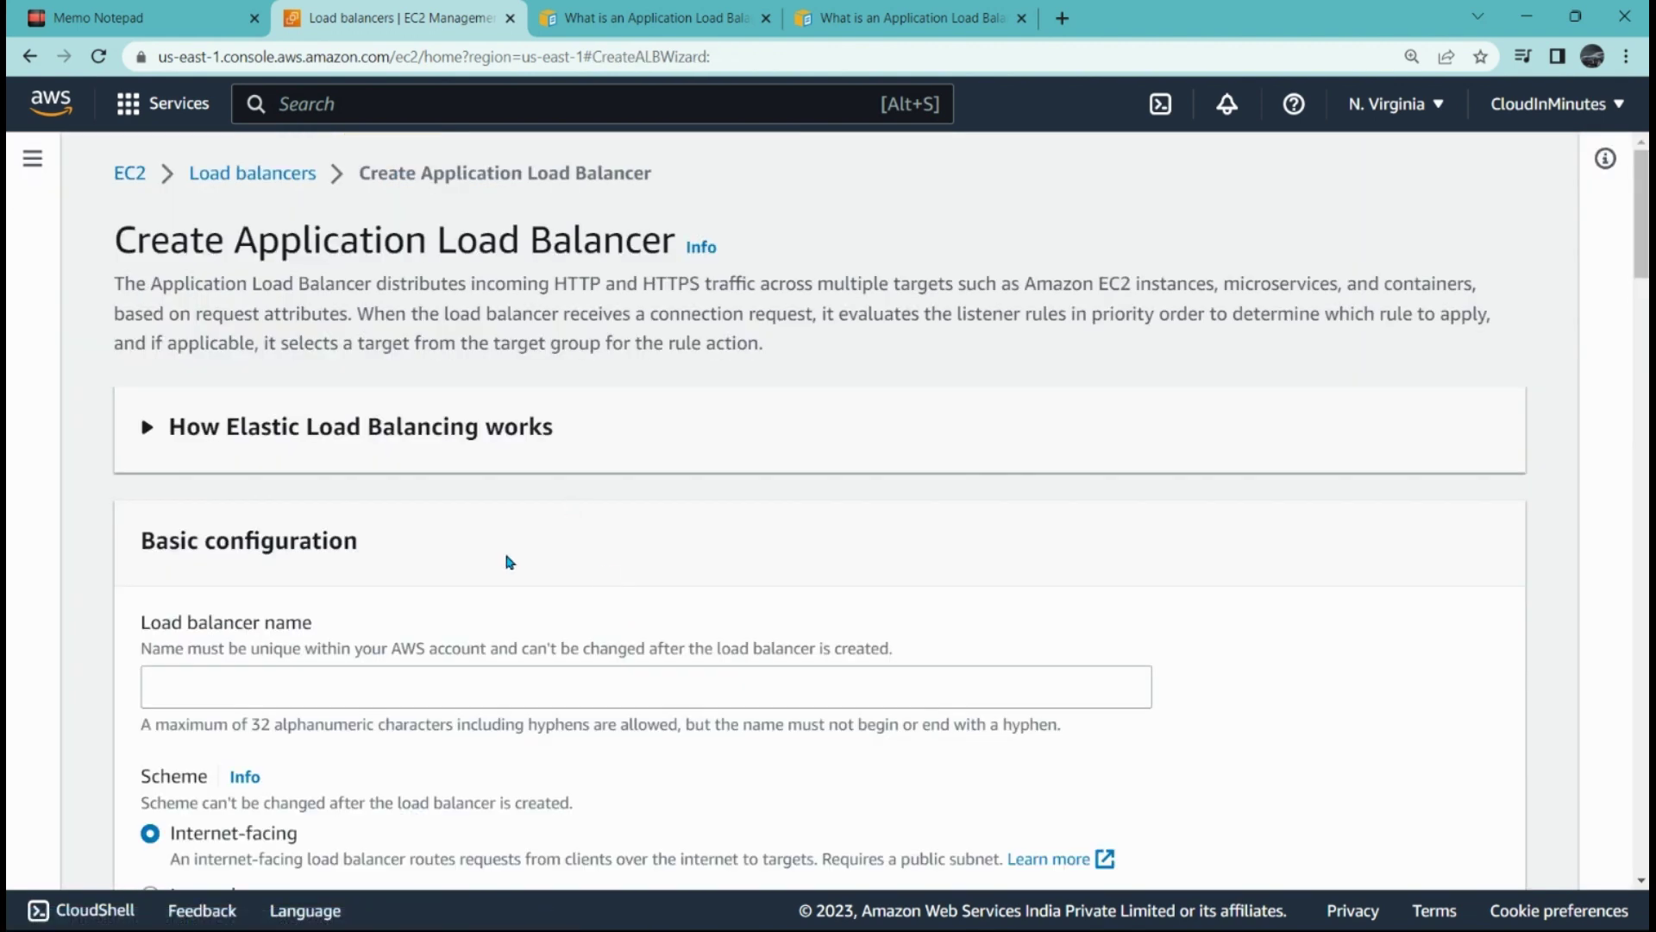
Name the load balancer Demo-ALB-1.
{"action": "scroll", "coordinate": [509, 562], "scroll_direction": "down", "scroll_amount": 2}
{"action": "left_click", "coordinate": [185, 471]}
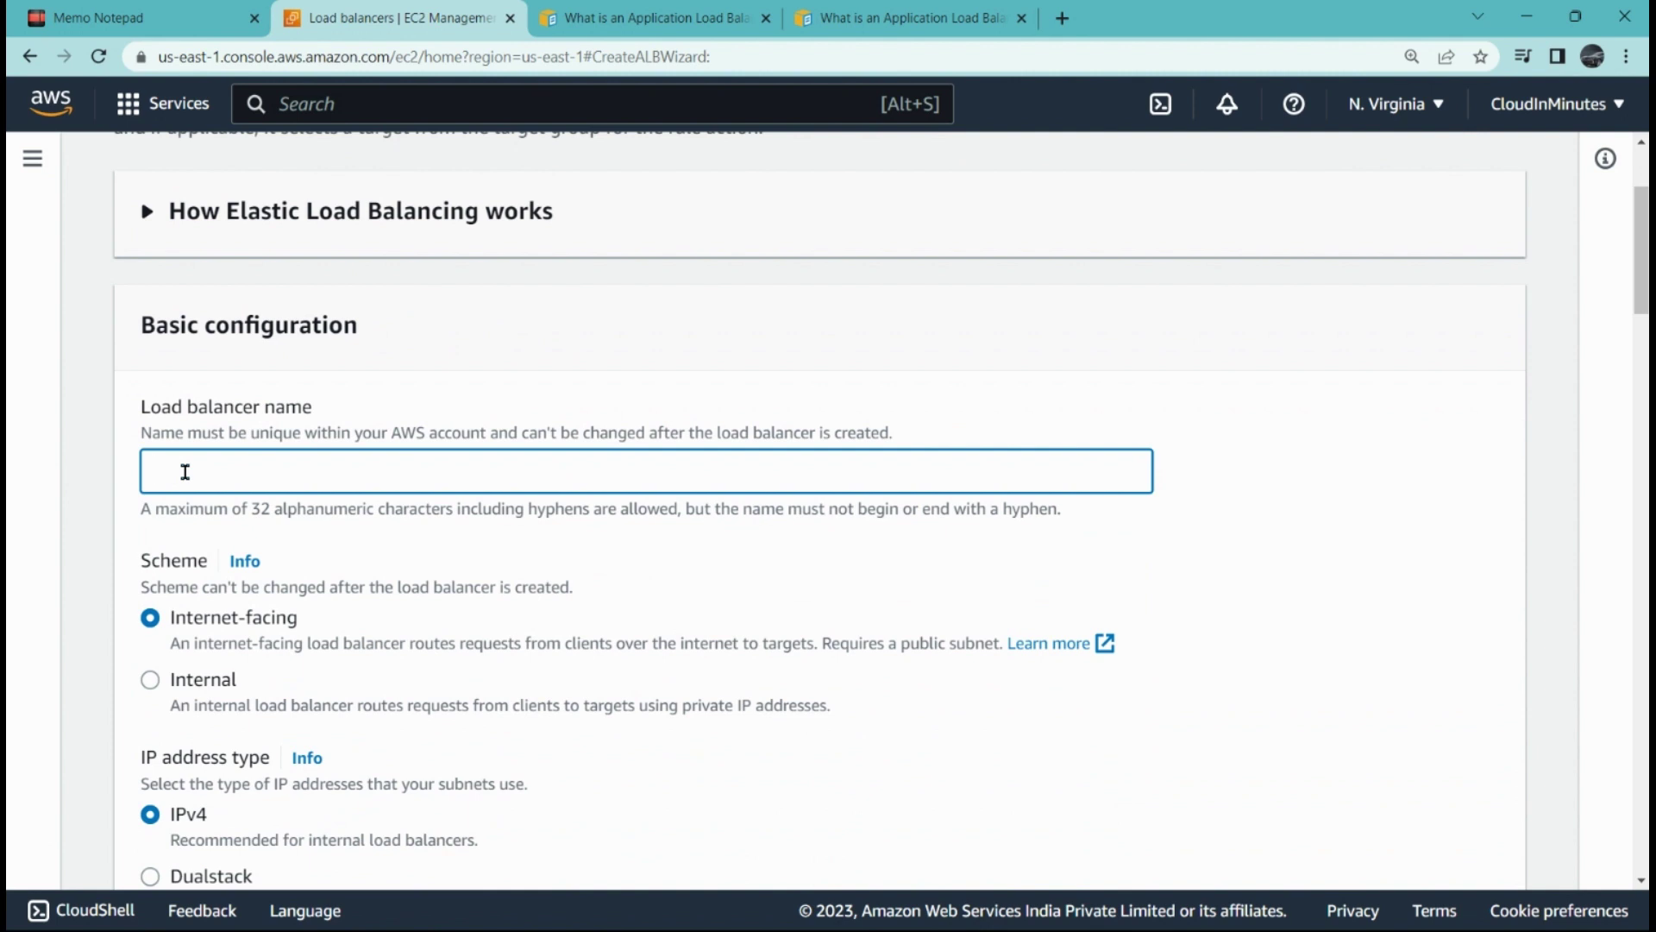
{"action": "type", "text": "Demo-ALB-1"}
Keep the Internet-facing scheme and IPv4 addressing, and select vpc-0822f3a02119133dc as the VPC in the network mapping.
{"action": "scroll", "coordinate": [303, 557], "scroll_direction": "down", "scroll_amount": 3}
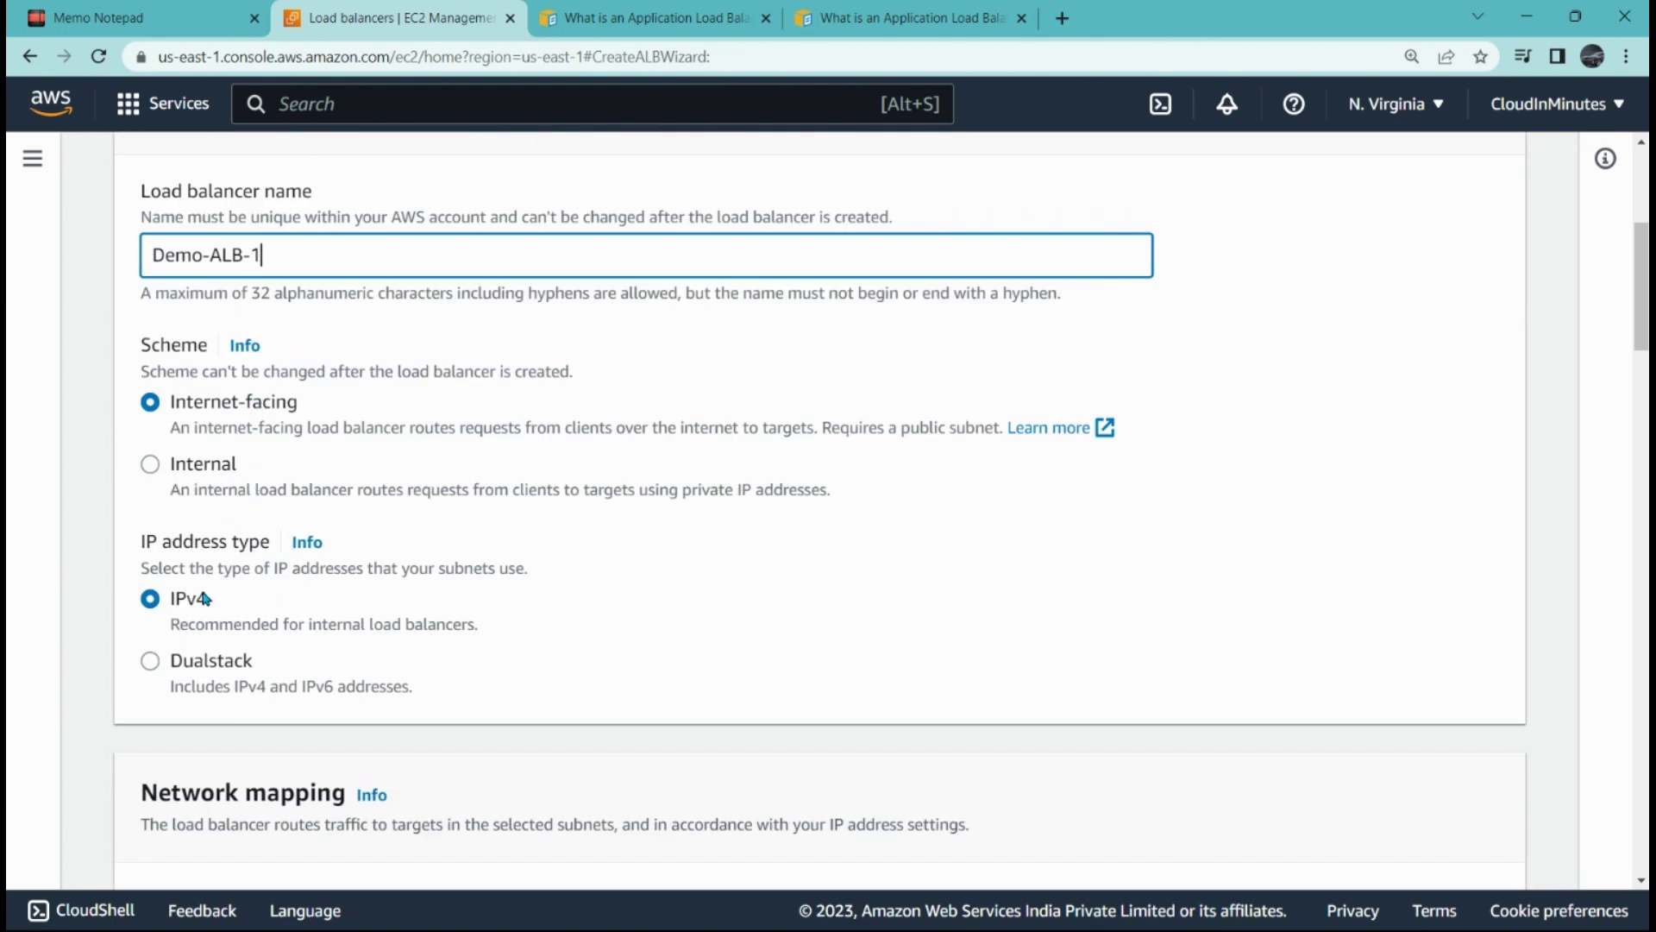
{"action": "scroll", "coordinate": [239, 600], "scroll_direction": "down", "scroll_amount": 6}
{"action": "scroll", "coordinate": [239, 598], "scroll_direction": "down", "scroll_amount": 3}
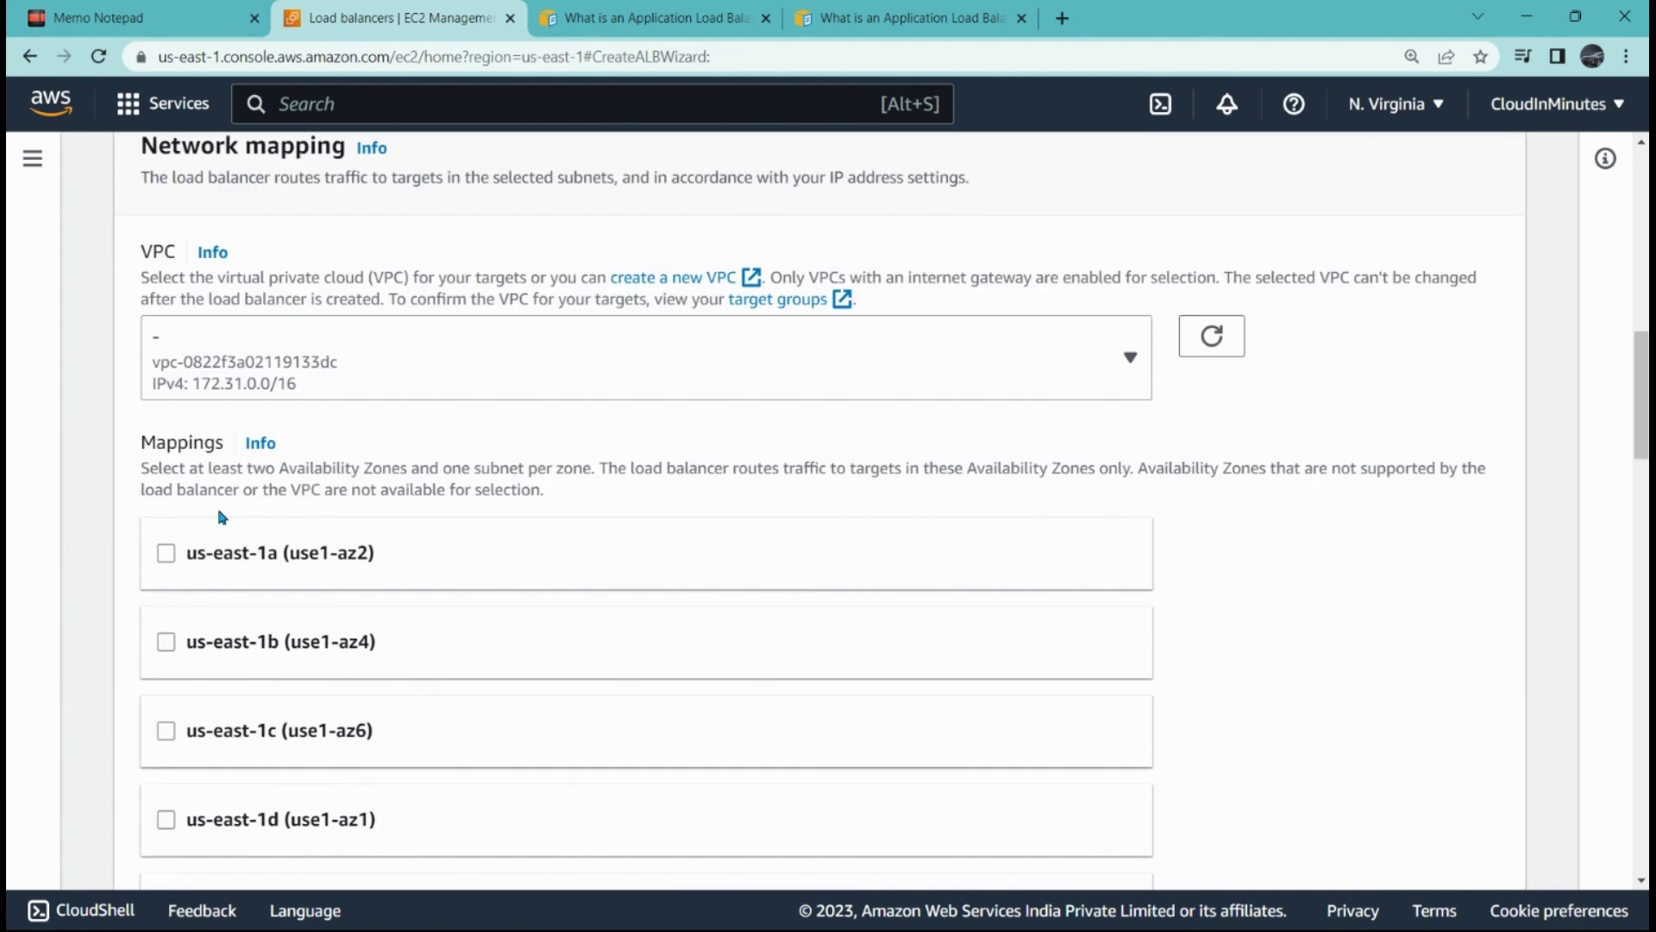
{"action": "left_click", "coordinate": [293, 376]}
{"action": "left_click", "coordinate": [289, 522]}
Enable all six Availability Zones, us-east-1a through us-east-1f, in the load balancer's network mappings with their default subnets.
{"action": "scroll", "coordinate": [184, 544], "scroll_direction": "down", "scroll_amount": 1}
{"action": "left_click", "coordinate": [167, 445]}
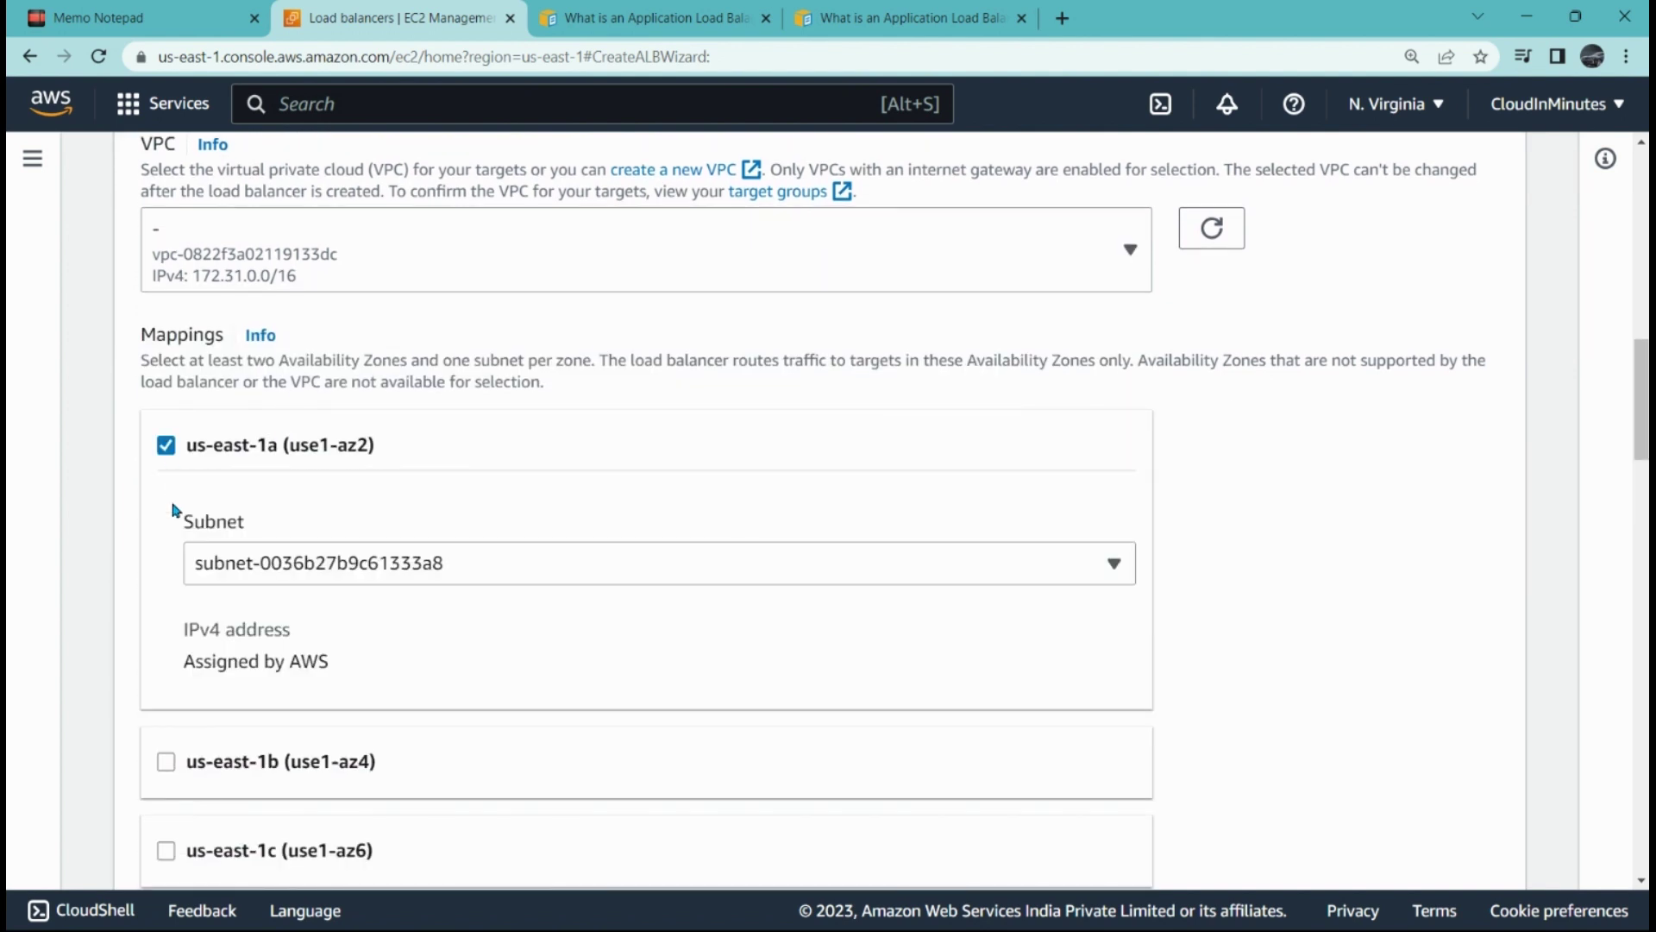
{"action": "scroll", "coordinate": [184, 647], "scroll_direction": "down", "scroll_amount": 3}
{"action": "left_click", "coordinate": [169, 442]}
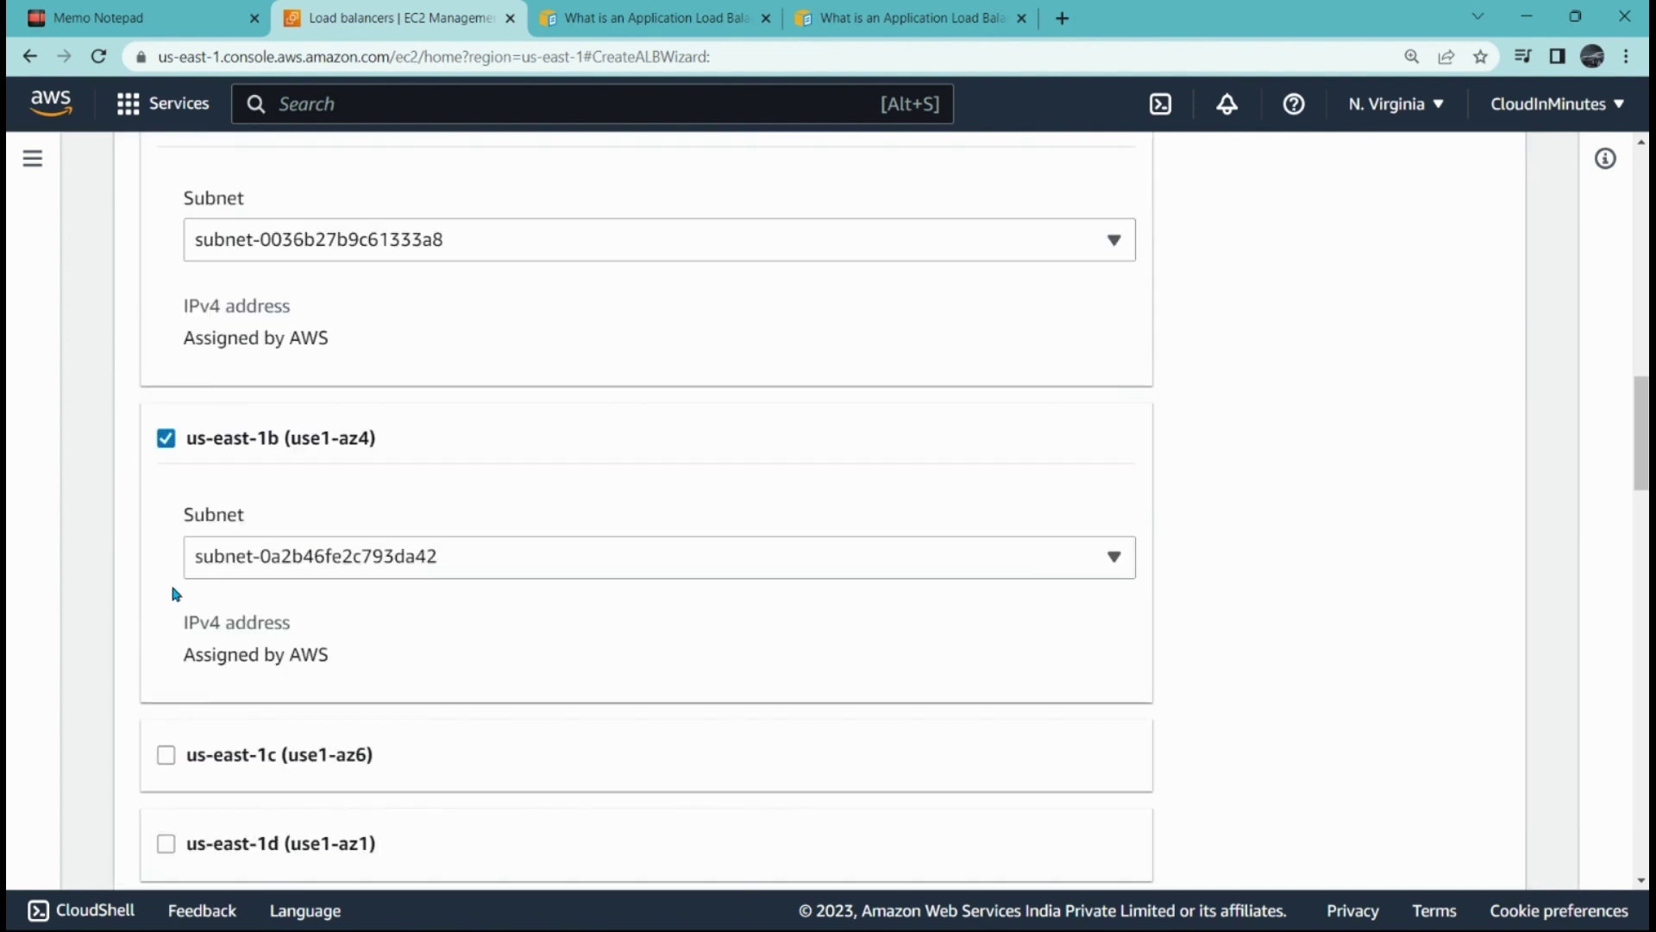
{"action": "scroll", "coordinate": [178, 630], "scroll_direction": "down", "scroll_amount": 2}
{"action": "left_click", "coordinate": [170, 541]}
{"action": "scroll", "coordinate": [170, 553], "scroll_direction": "down", "scroll_amount": 3}
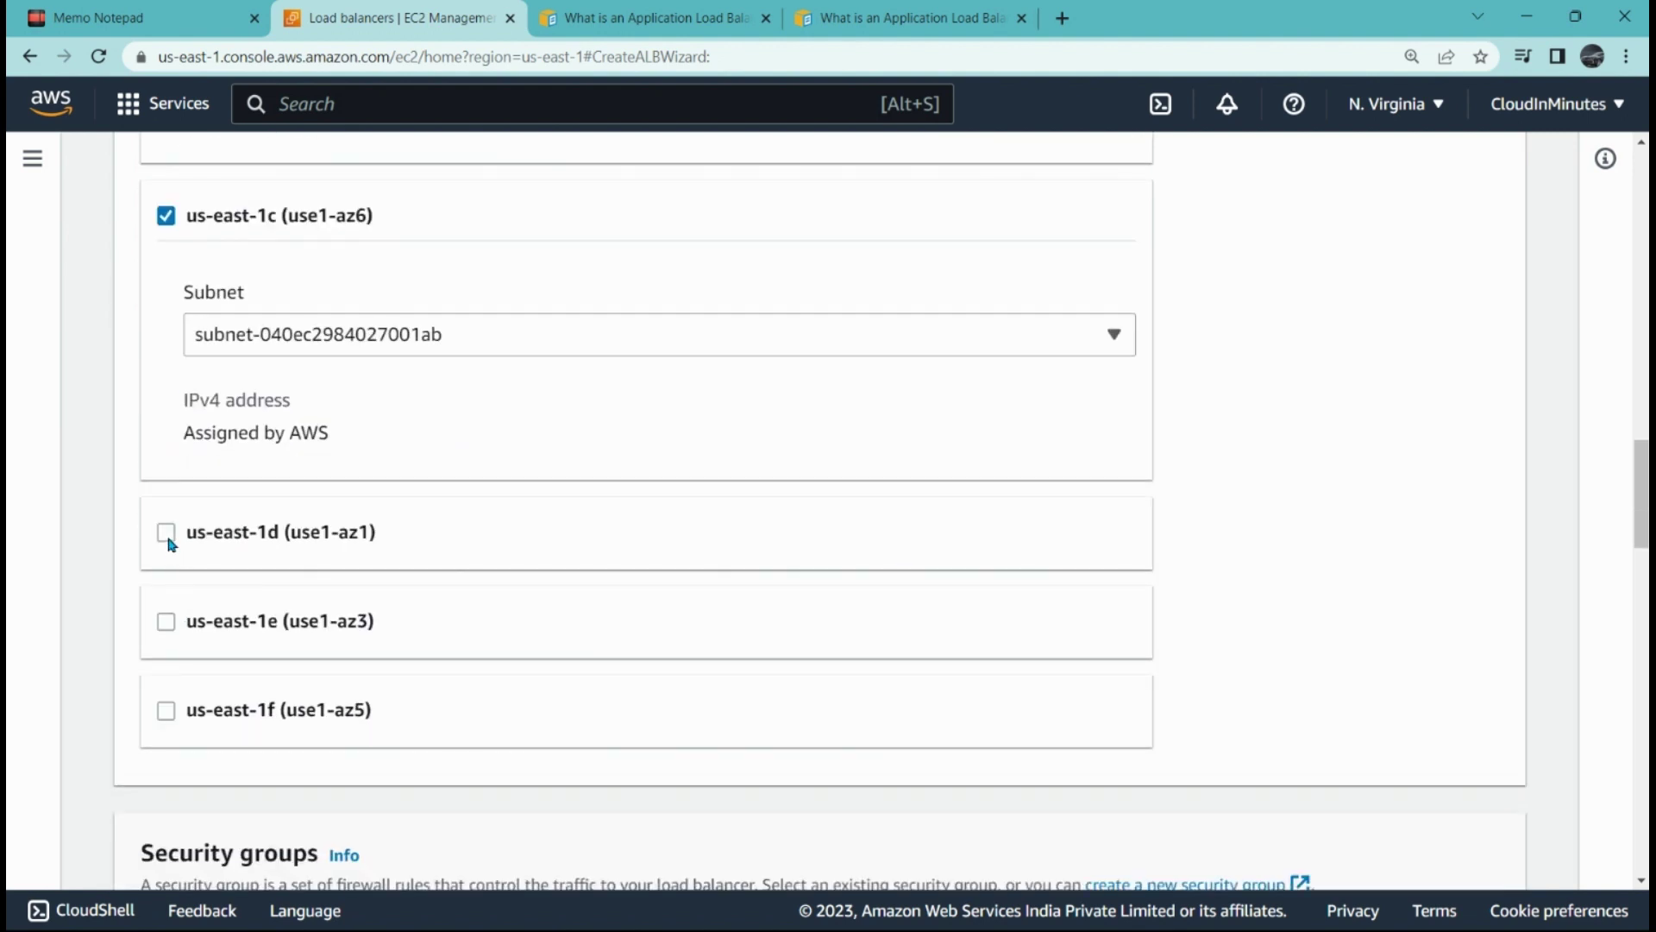
{"action": "left_click", "coordinate": [170, 540]}
{"action": "scroll", "coordinate": [170, 556], "scroll_direction": "down", "scroll_amount": 2}
{"action": "left_click", "coordinate": [167, 634]}
{"action": "scroll", "coordinate": [173, 636], "scroll_direction": "down", "scroll_amount": 2}
{"action": "scroll", "coordinate": [164, 664], "scroll_direction": "down", "scroll_amount": 1}
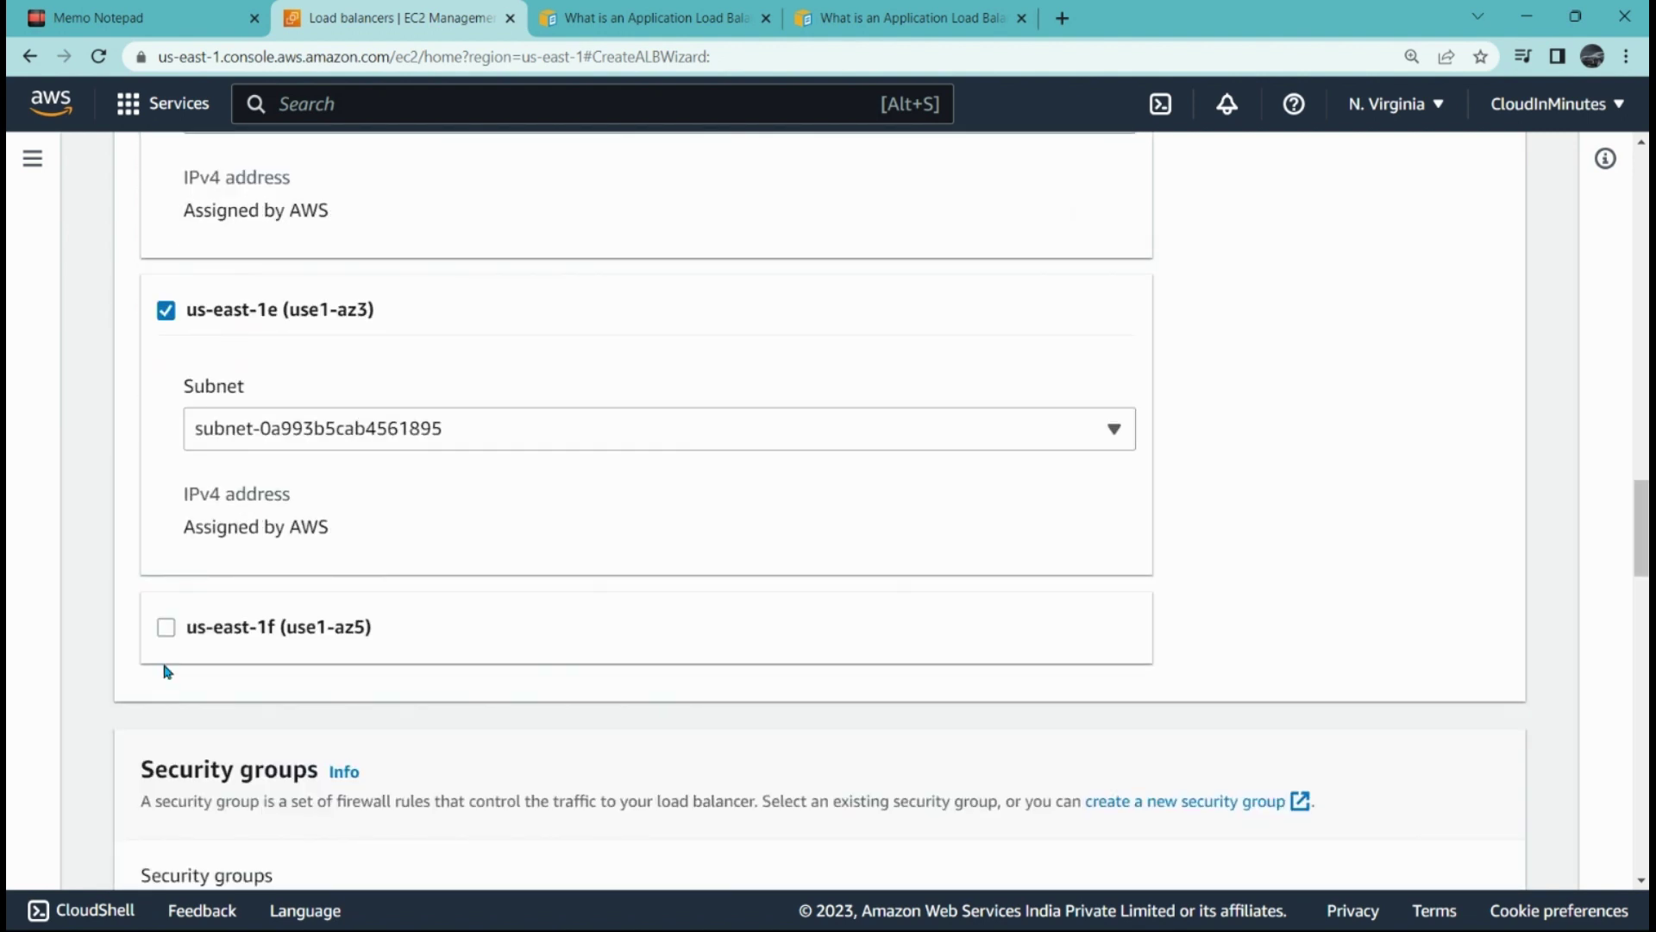
{"action": "left_click", "coordinate": [165, 627]}
Open the details of the running Demo_Apache2 instance and check which security group it uses.
{"action": "scroll", "coordinate": [488, 591], "scroll_direction": "down", "scroll_amount": 3}
{"action": "scroll", "coordinate": [498, 586], "scroll_direction": "down", "scroll_amount": 4}
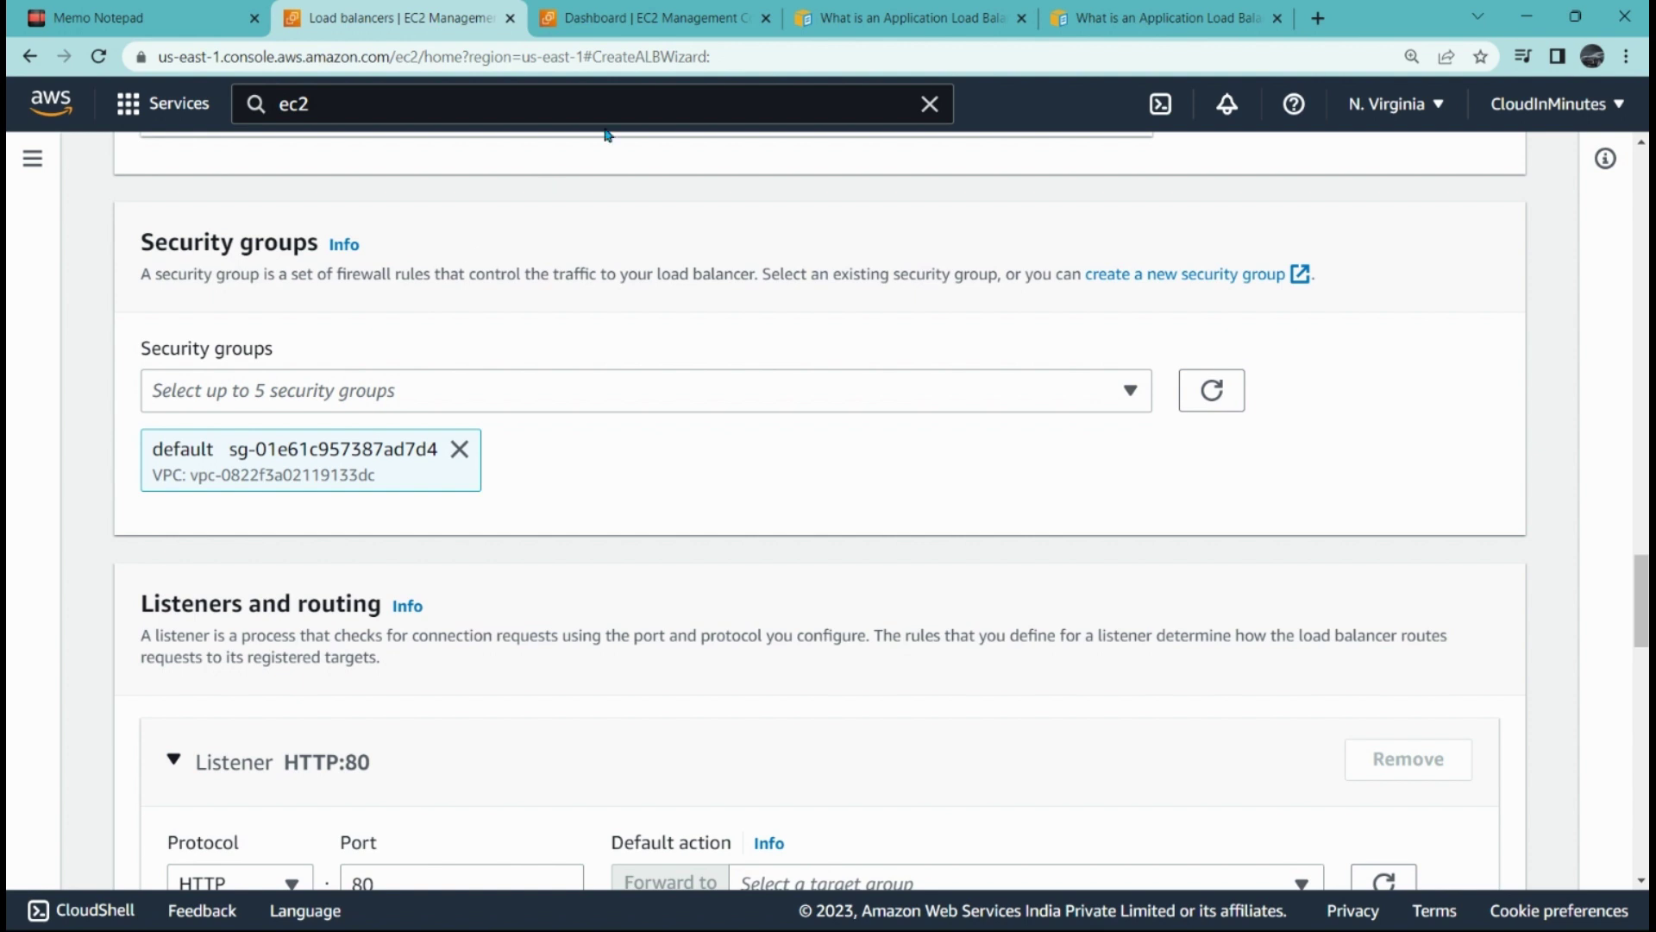
{"action": "left_click", "coordinate": [681, 9]}
{"action": "left_click", "coordinate": [493, 386]}
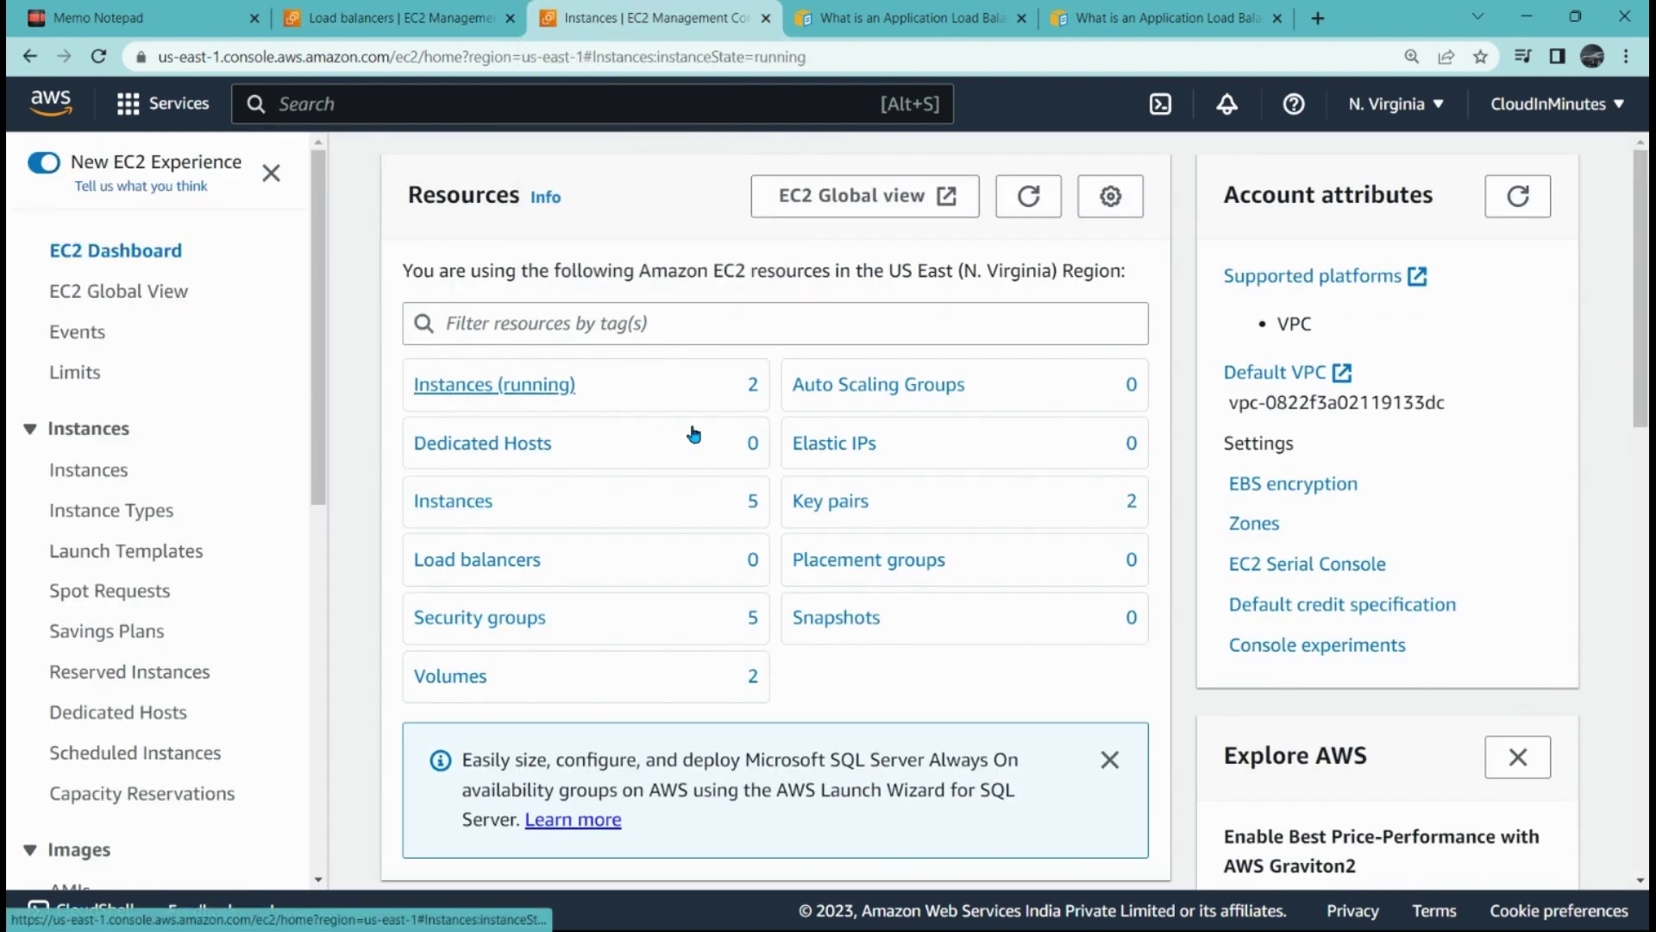
{"action": "left_click", "coordinate": [772, 369]}
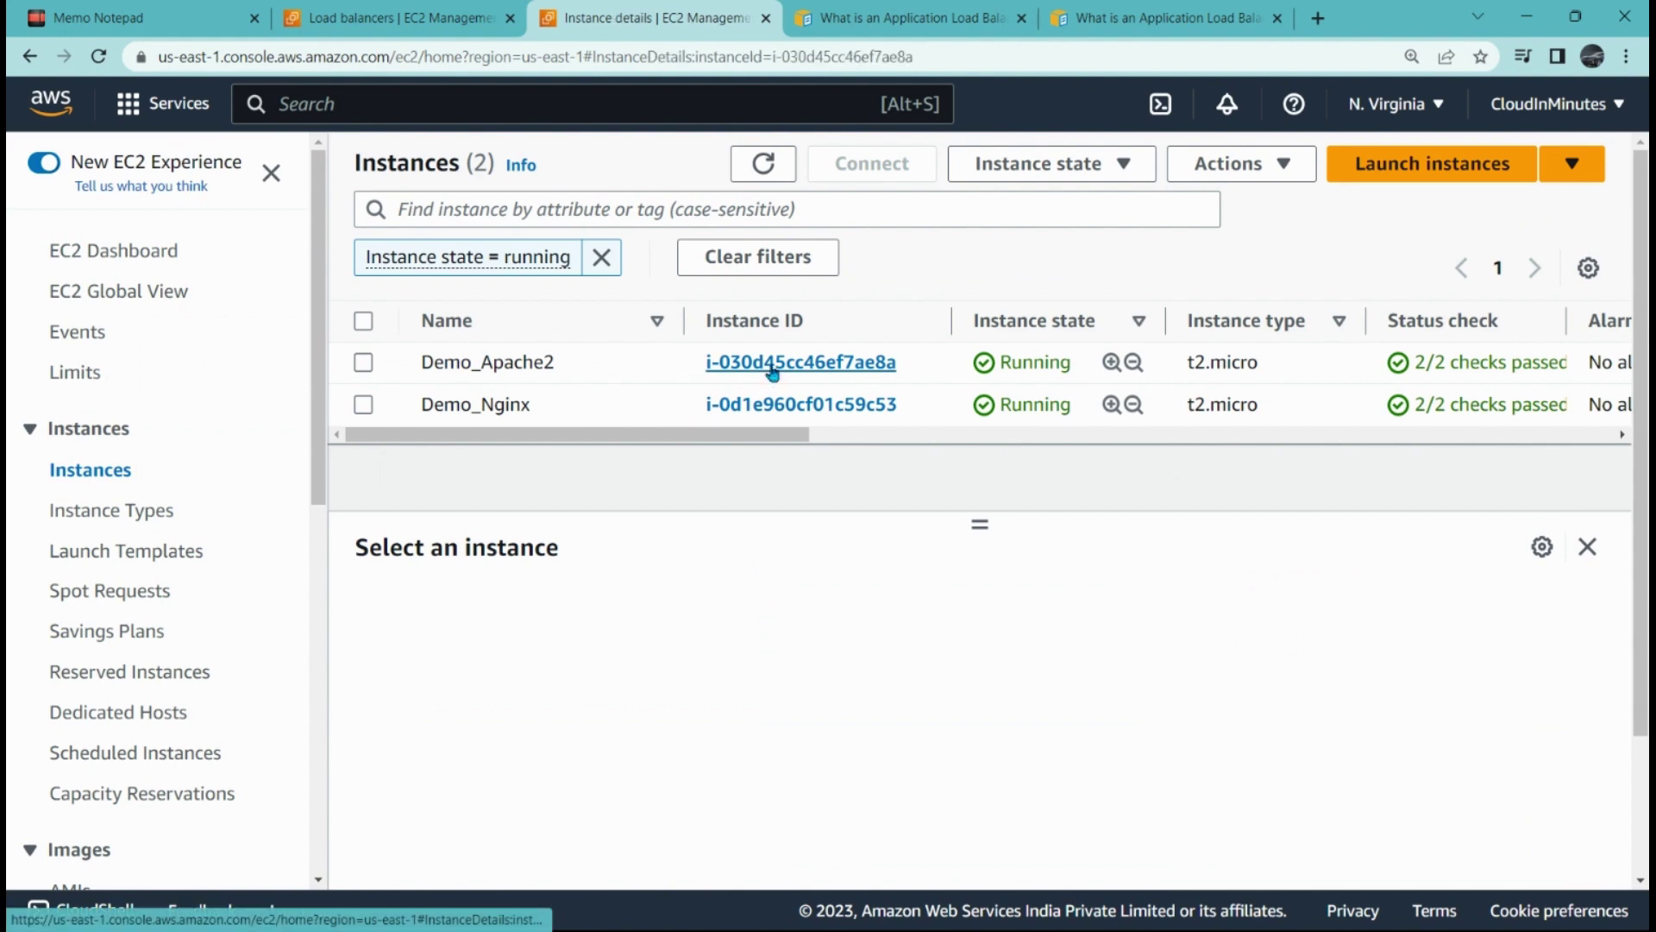
{"action": "scroll", "coordinate": [628, 427], "scroll_direction": "down", "scroll_amount": 5}
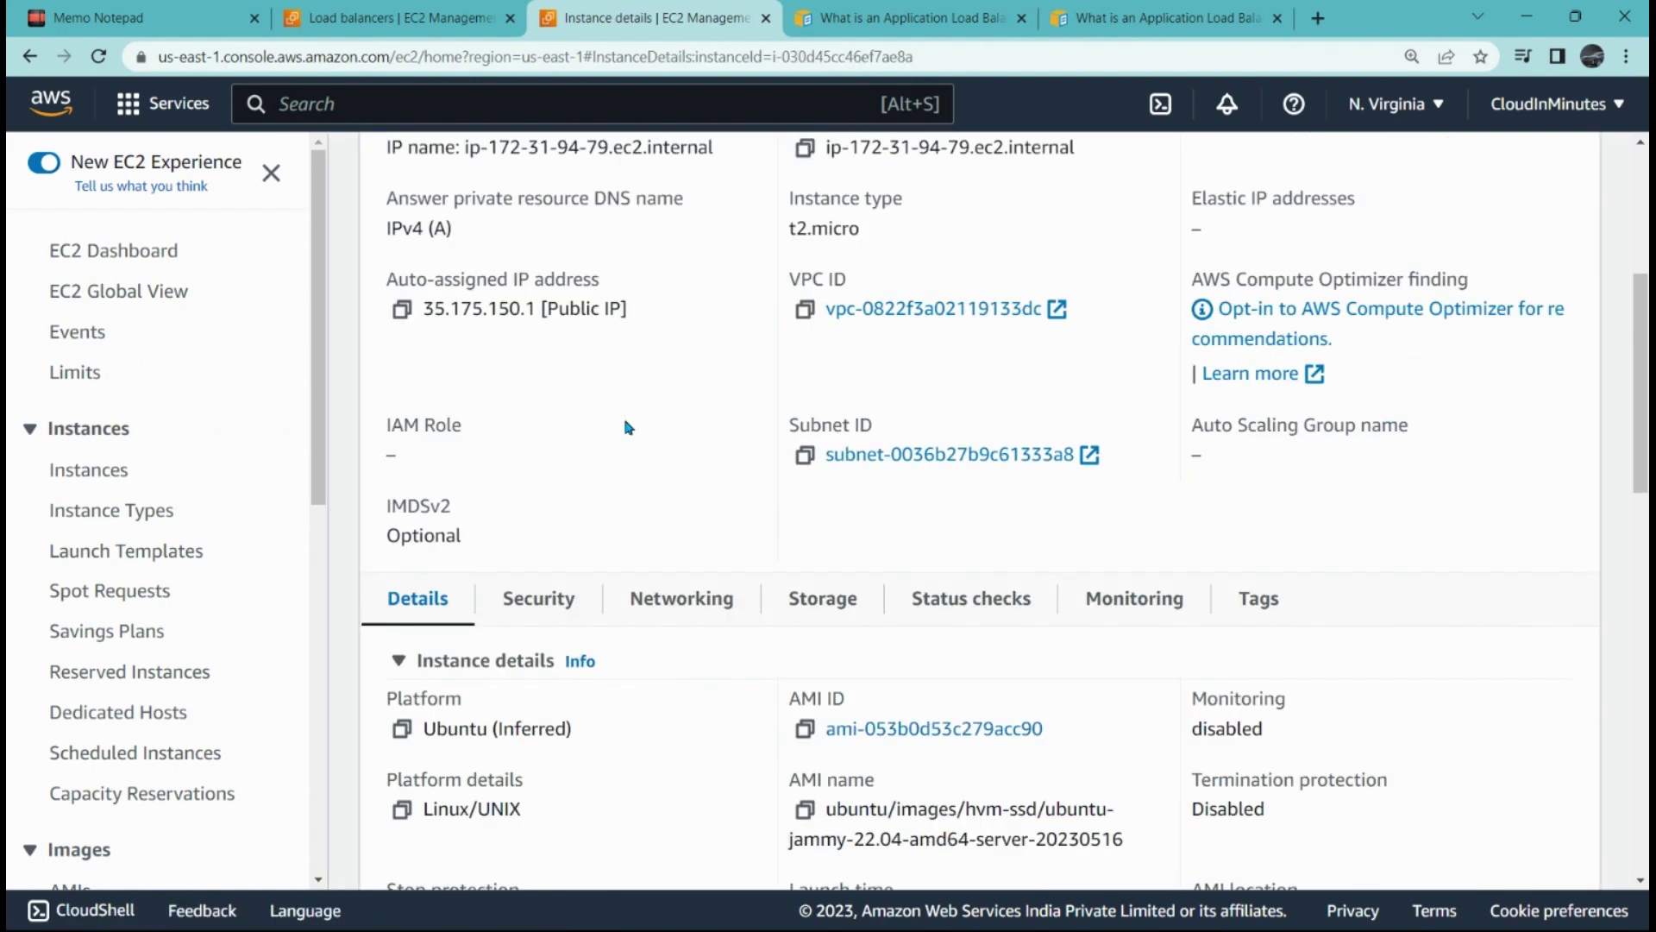
{"action": "scroll", "coordinate": [628, 427], "scroll_direction": "down", "scroll_amount": 3}
{"action": "left_click", "coordinate": [565, 294]}
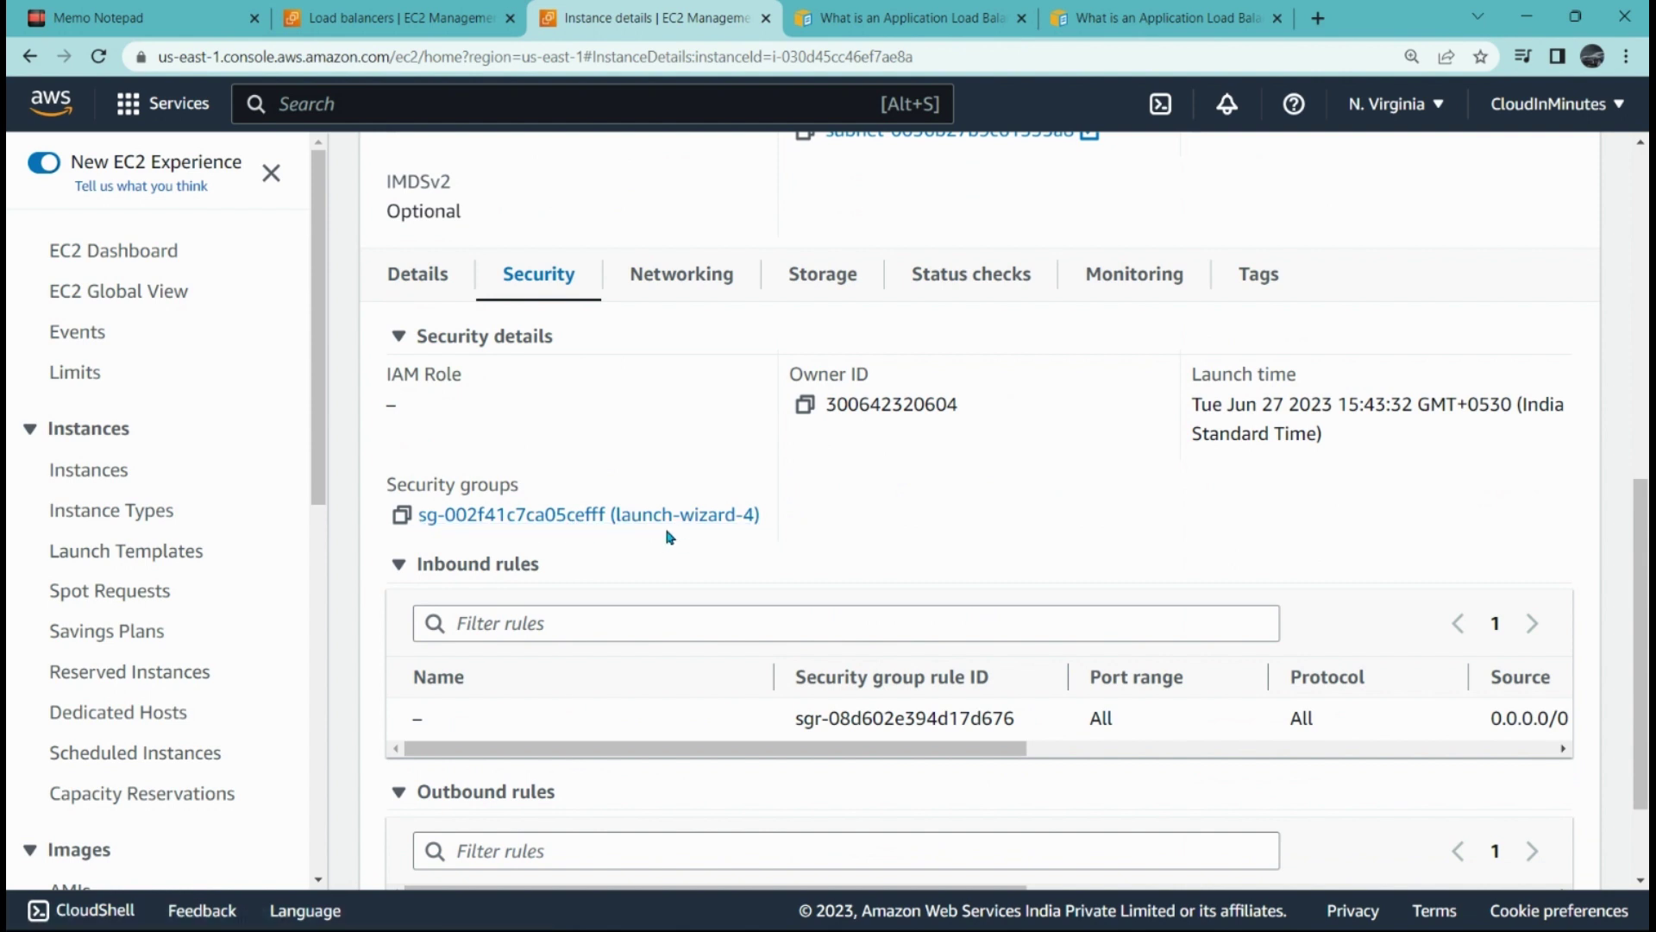
Return to the load balancer setup and add the launch-wizard-4 security group alongside the default one.
{"action": "left_click", "coordinate": [402, 14]}
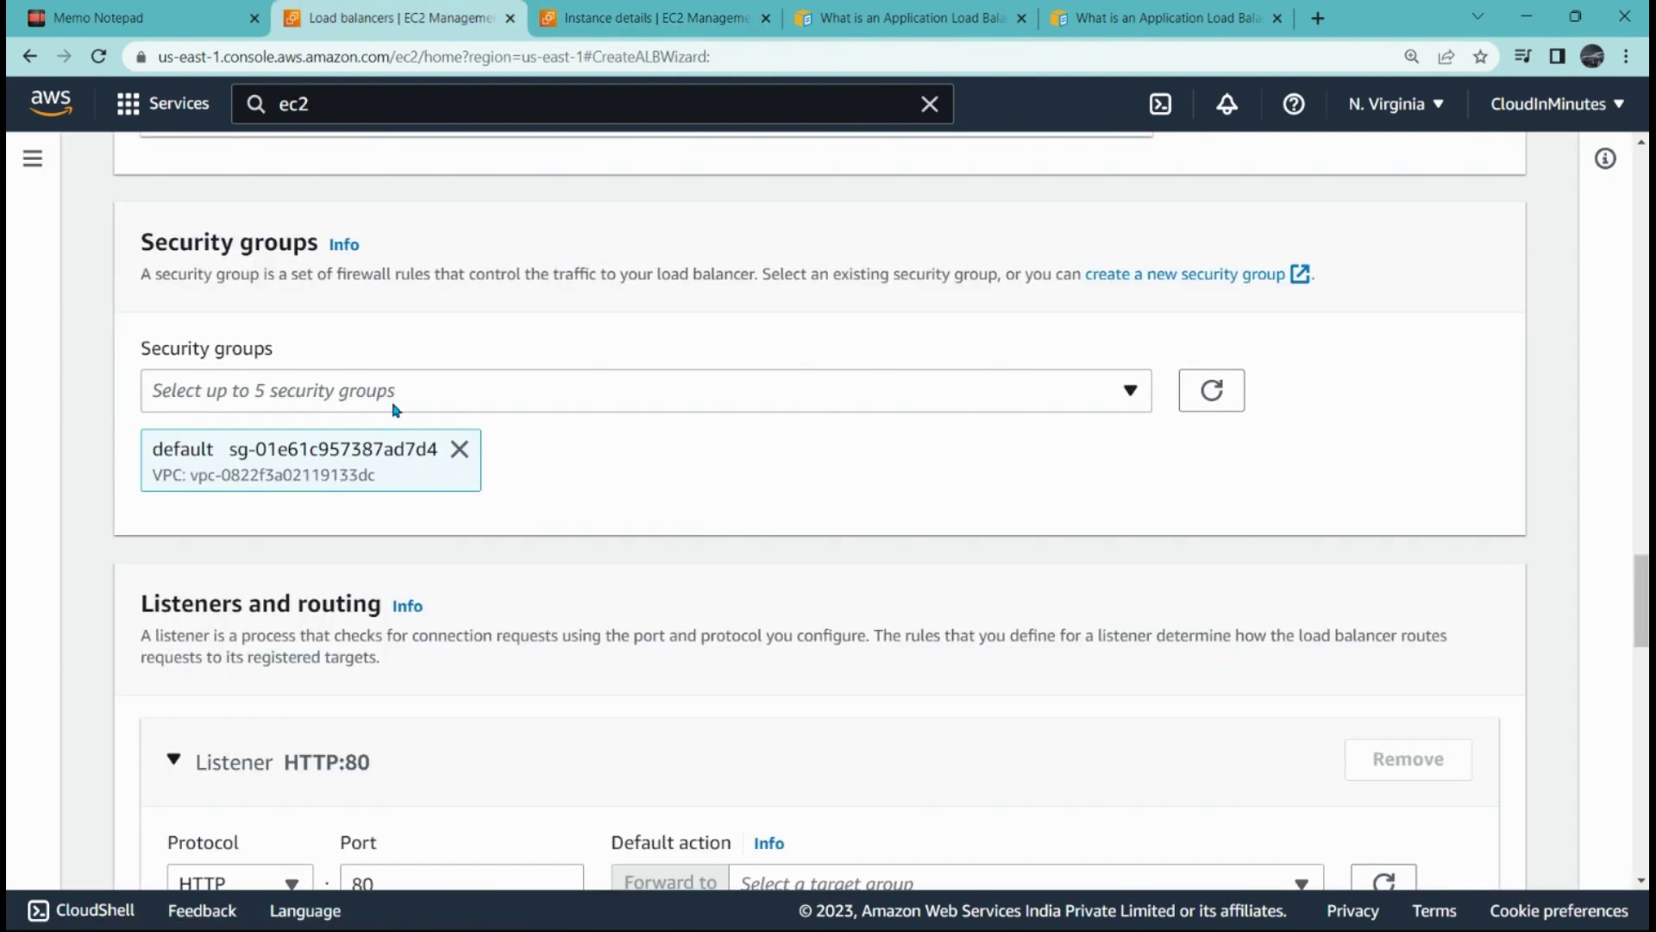
{"action": "left_click", "coordinate": [758, 398]}
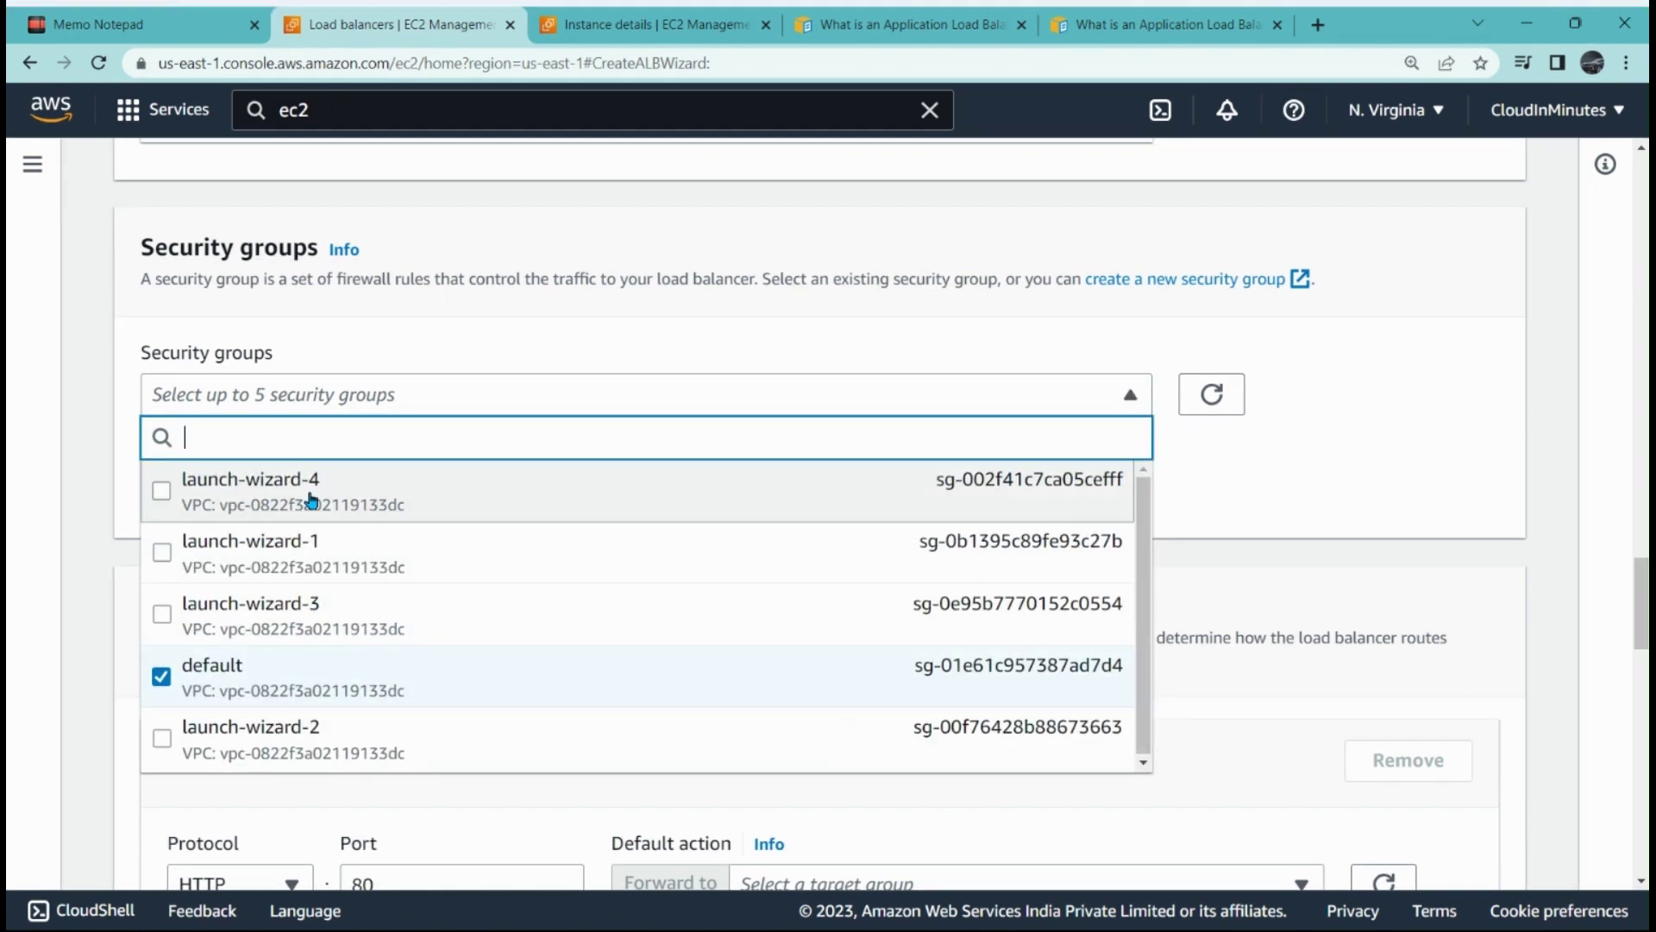
{"action": "left_click", "coordinate": [312, 500]}
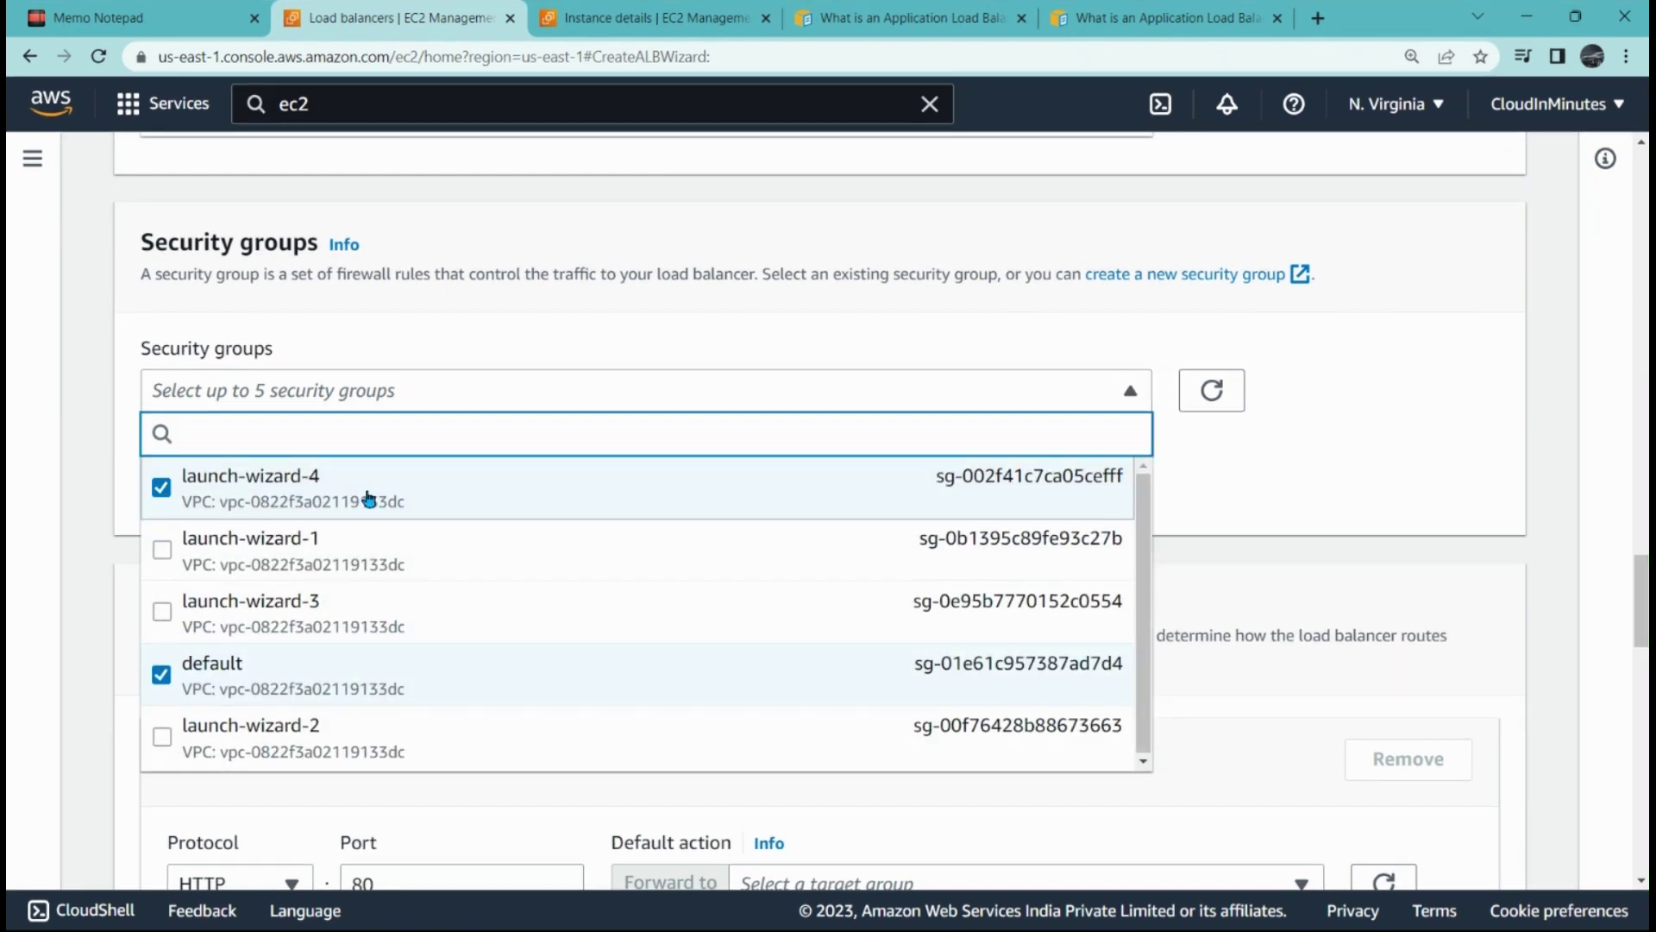
{"action": "left_click", "coordinate": [1283, 511]}
Set the HTTP:80 listener's default action to forward to target group TG-1.
{"action": "scroll", "coordinate": [947, 484], "scroll_direction": "down", "scroll_amount": 5}
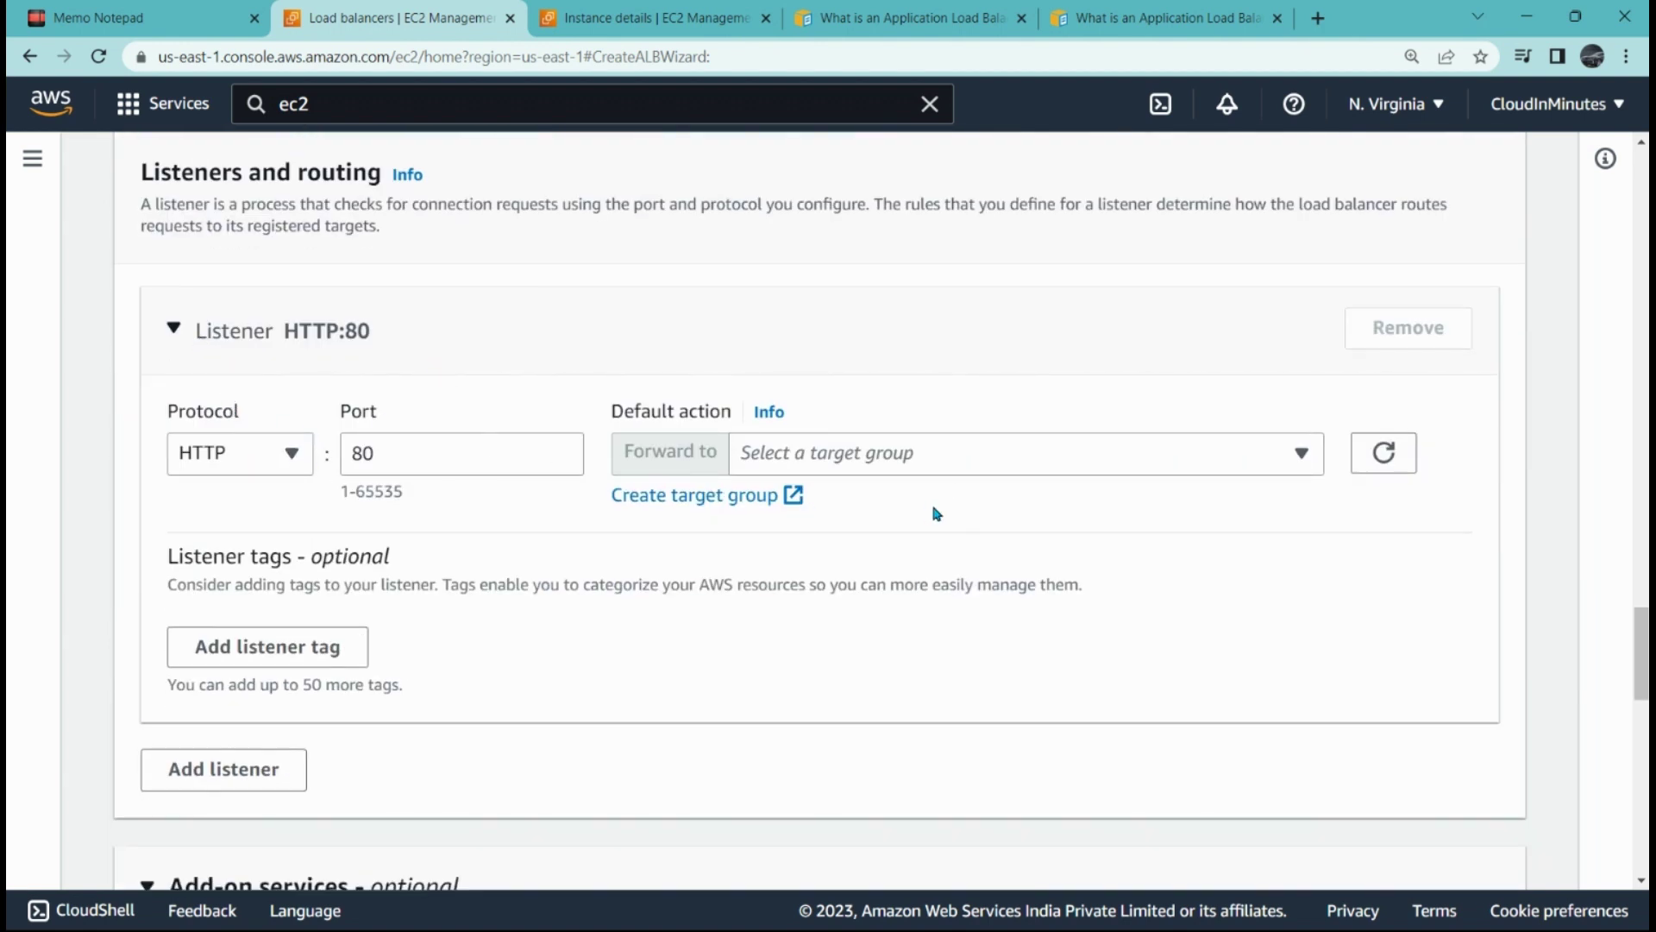
{"action": "left_click", "coordinate": [901, 466]}
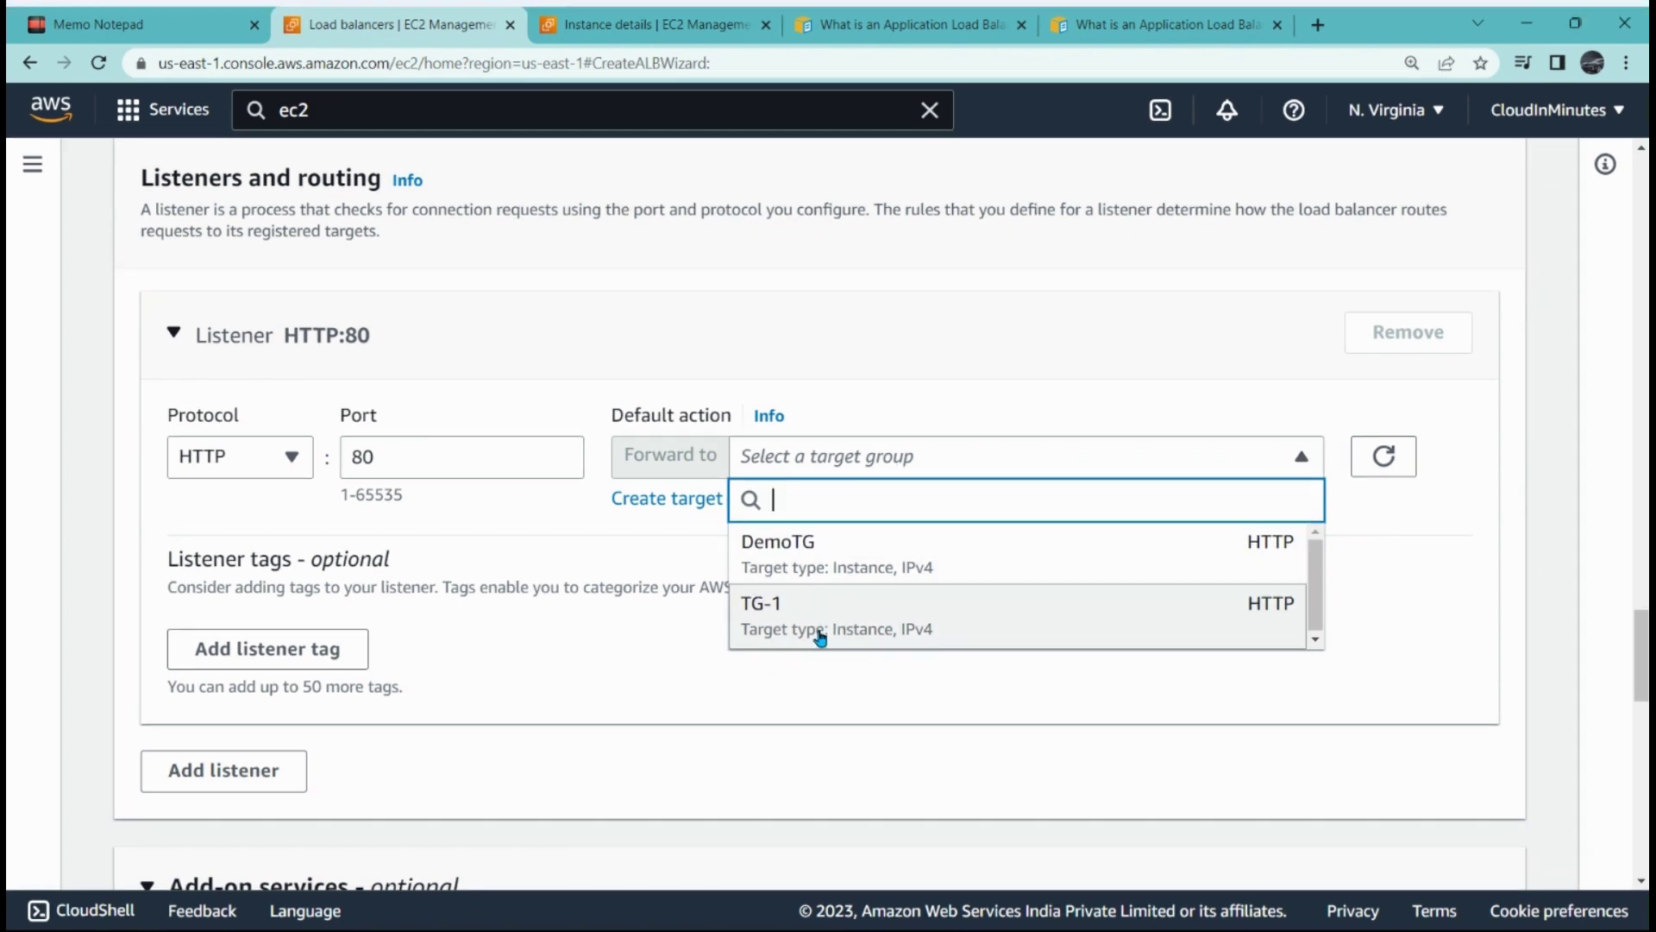
{"action": "left_click", "coordinate": [820, 636]}
Review the configuration summary and create the load balancer.
{"action": "scroll", "coordinate": [770, 574], "scroll_direction": "down", "scroll_amount": 5}
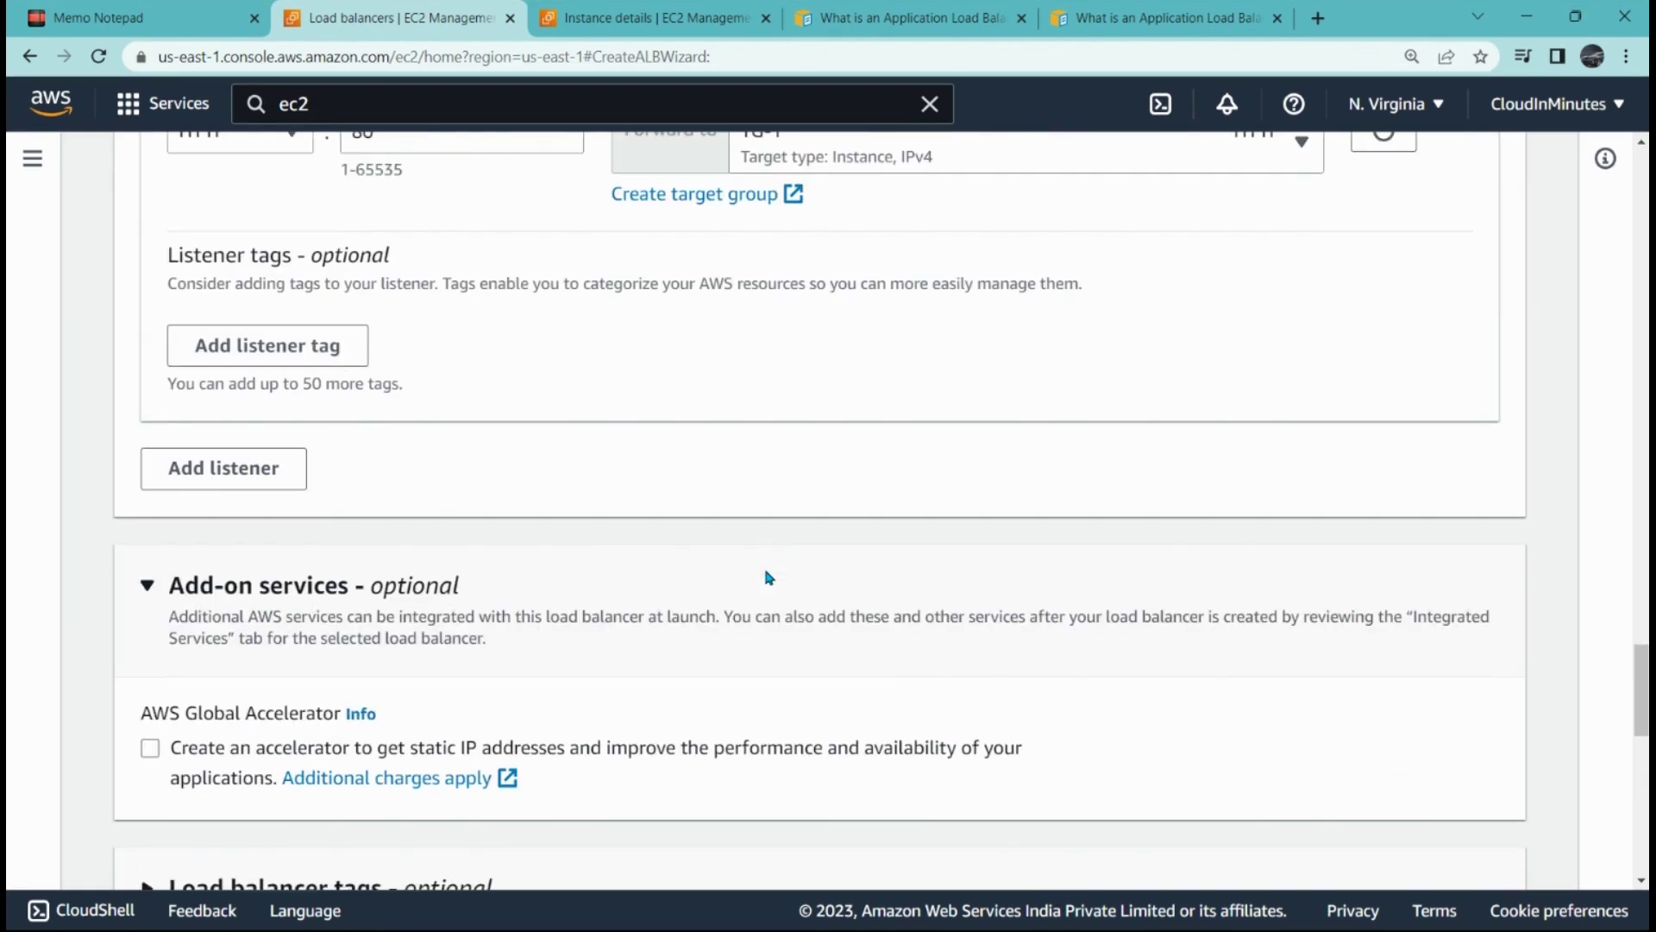
{"action": "scroll", "coordinate": [770, 577], "scroll_direction": "down", "scroll_amount": 10}
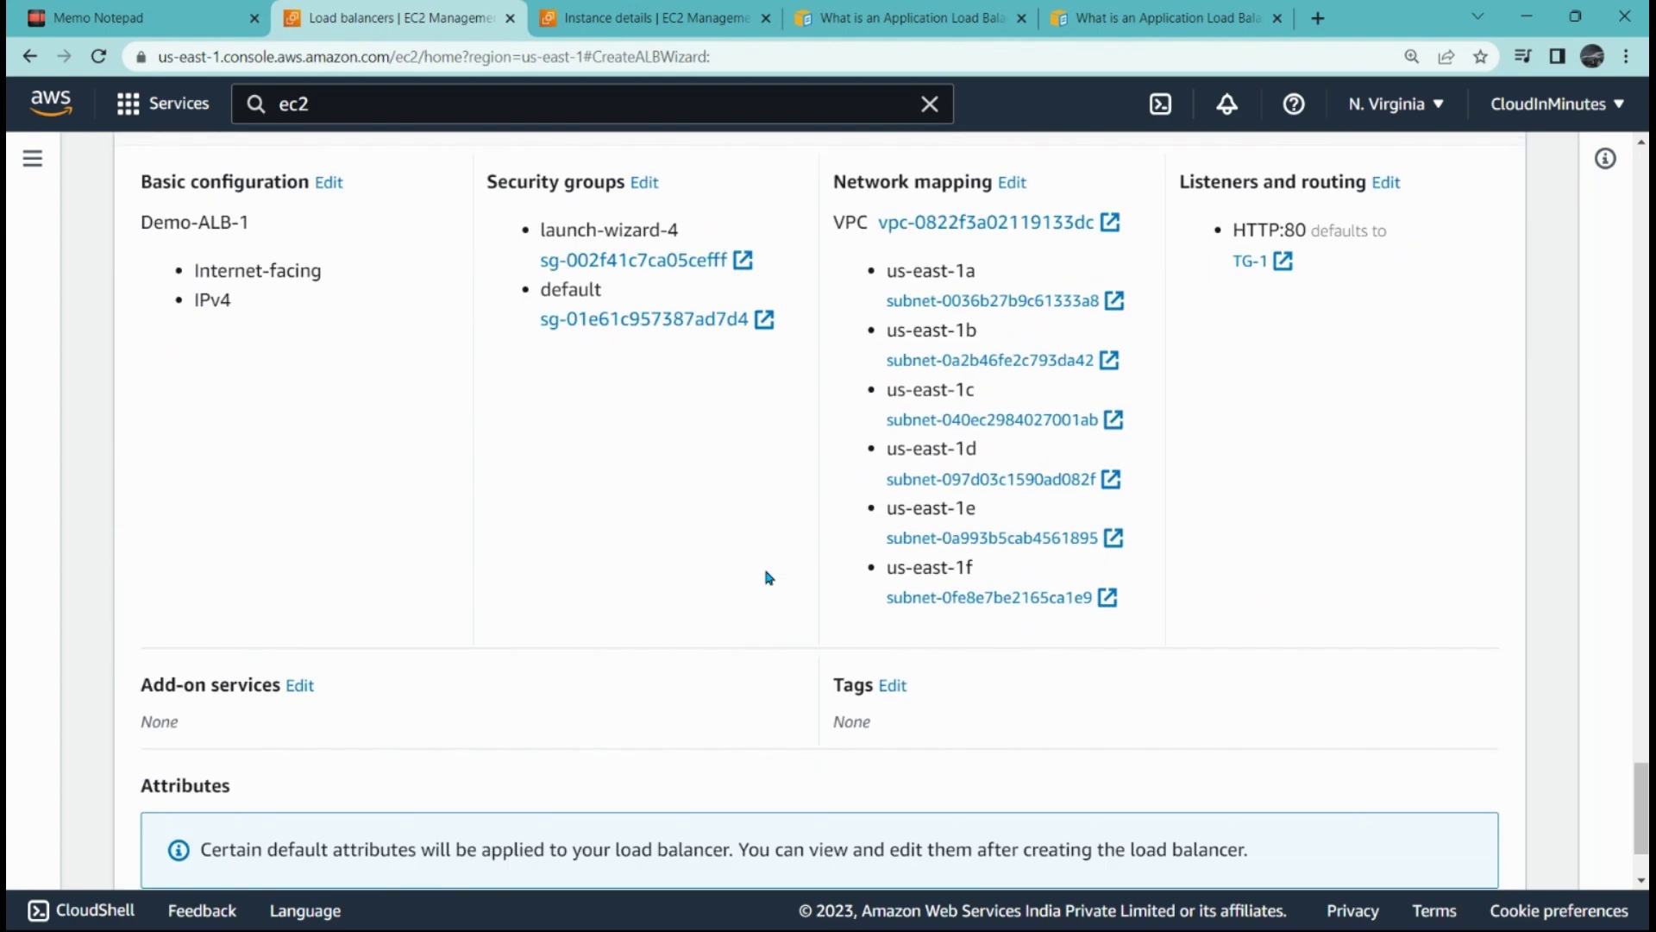
{"action": "left_click", "coordinate": [1463, 857]}
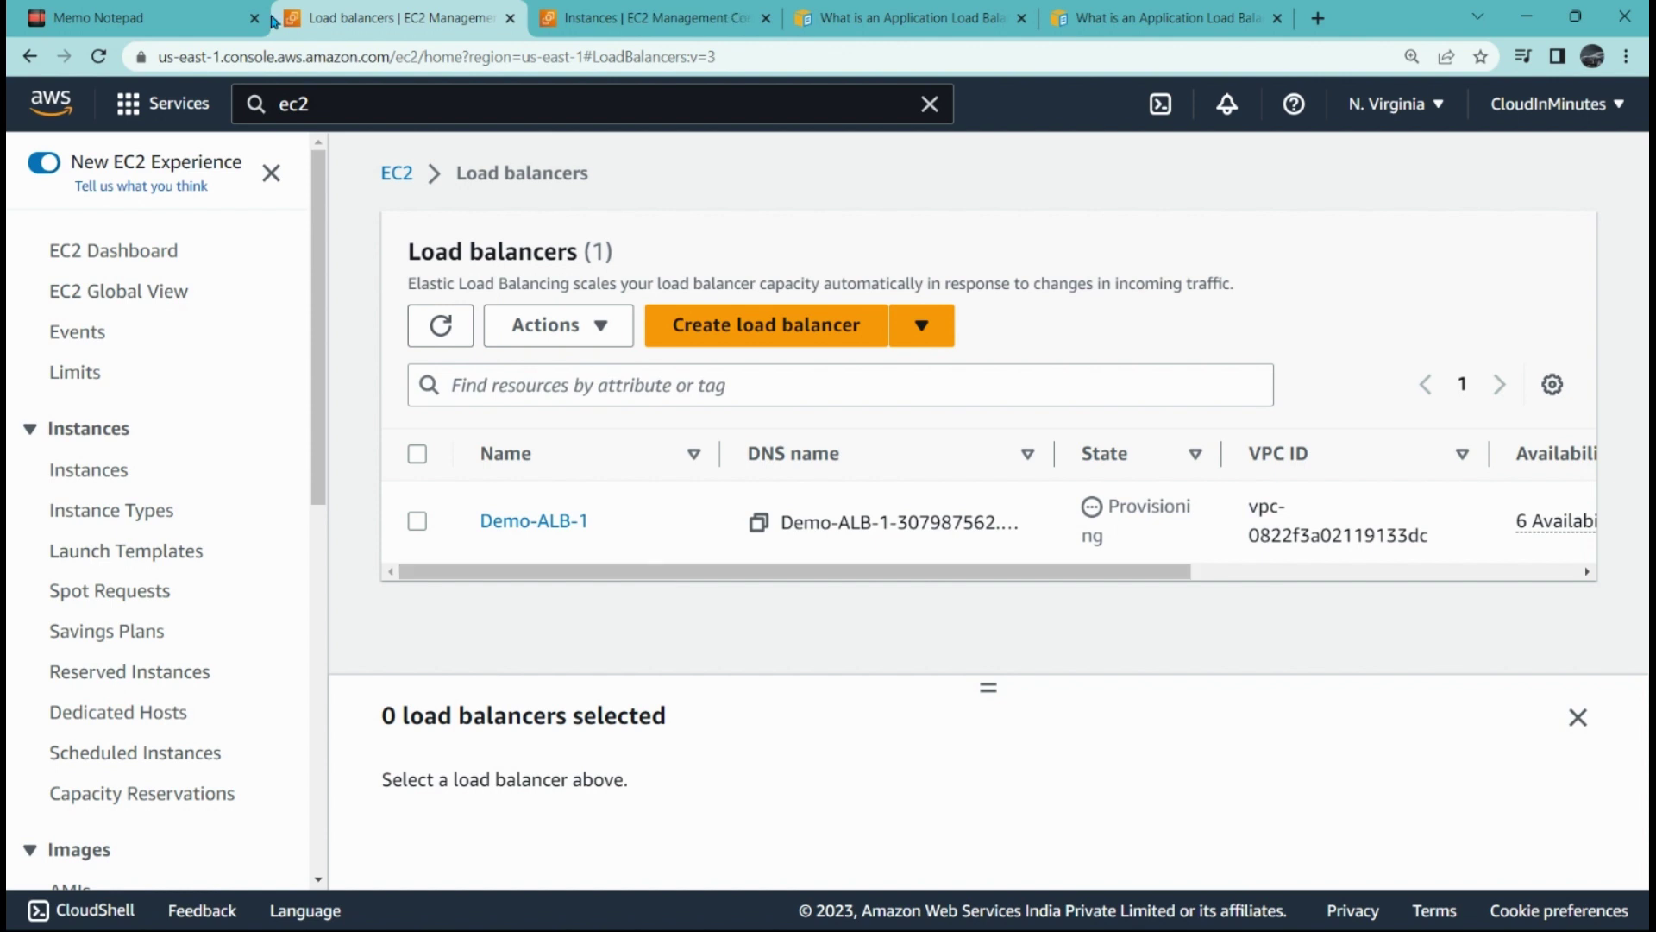
Switch to Memo Notepad and review the listed steps, from creating the EC2 instances to installing Apache 2 and Nginx.
{"action": "left_click", "coordinate": [183, 10]}
{"action": "left_click_drag", "start_coordinate": [516, 434], "coordinate": [880, 445]}
{"action": "left_click_drag", "start_coordinate": [516, 470], "coordinate": [1082, 472]}
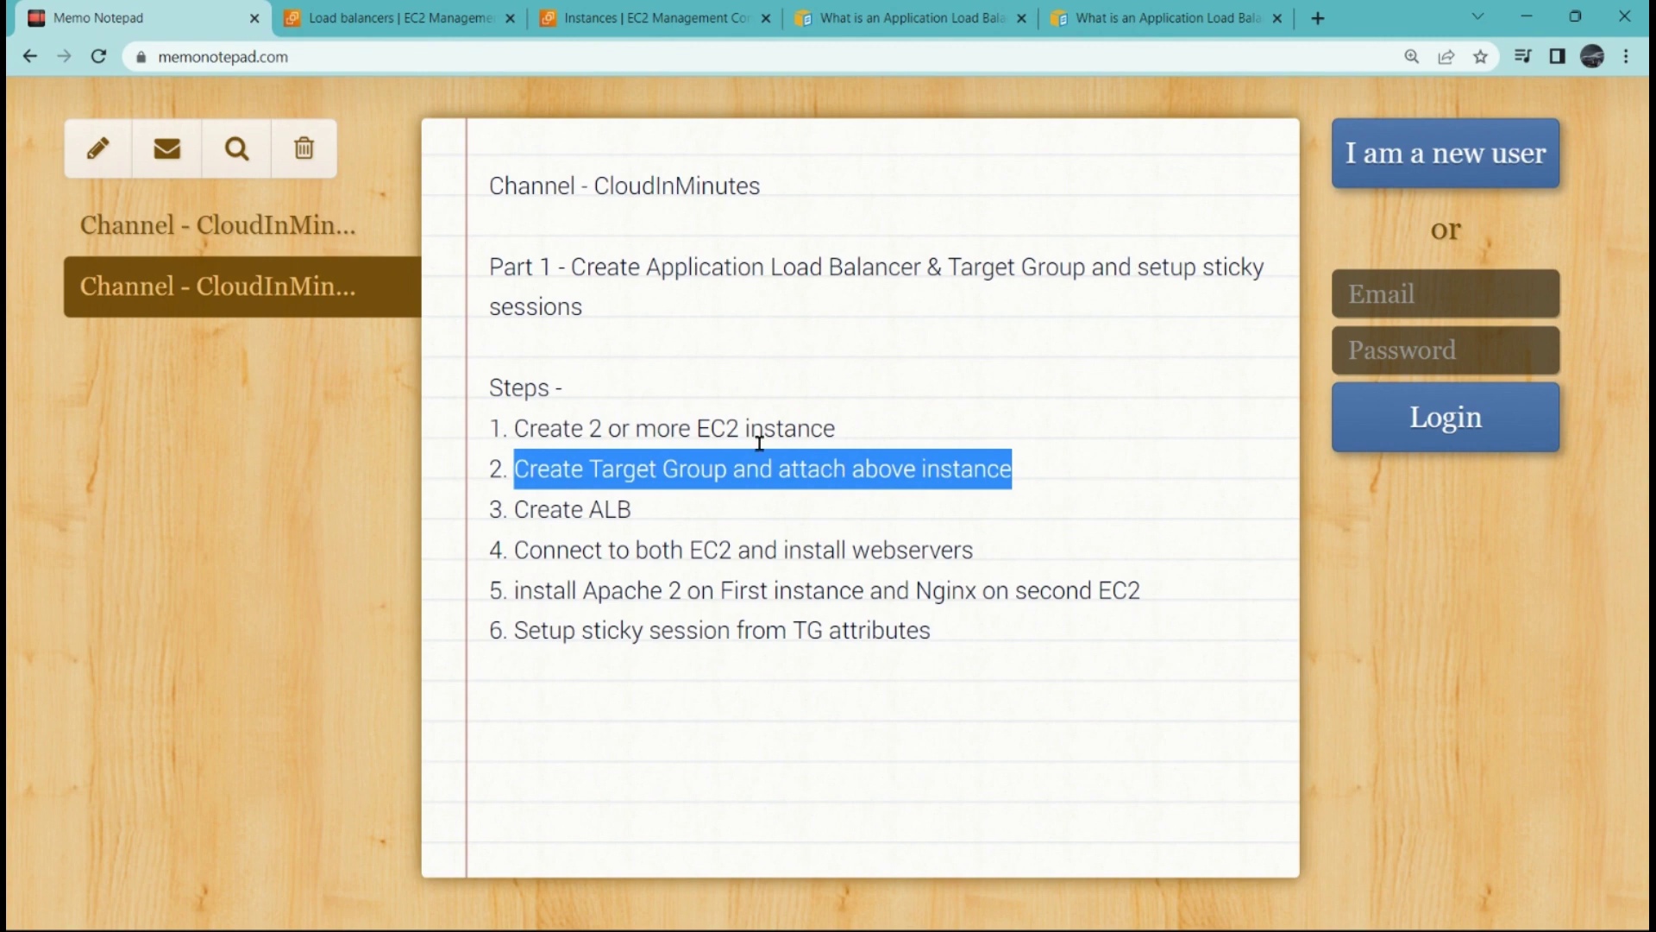
{"action": "left_click", "coordinate": [521, 514]}
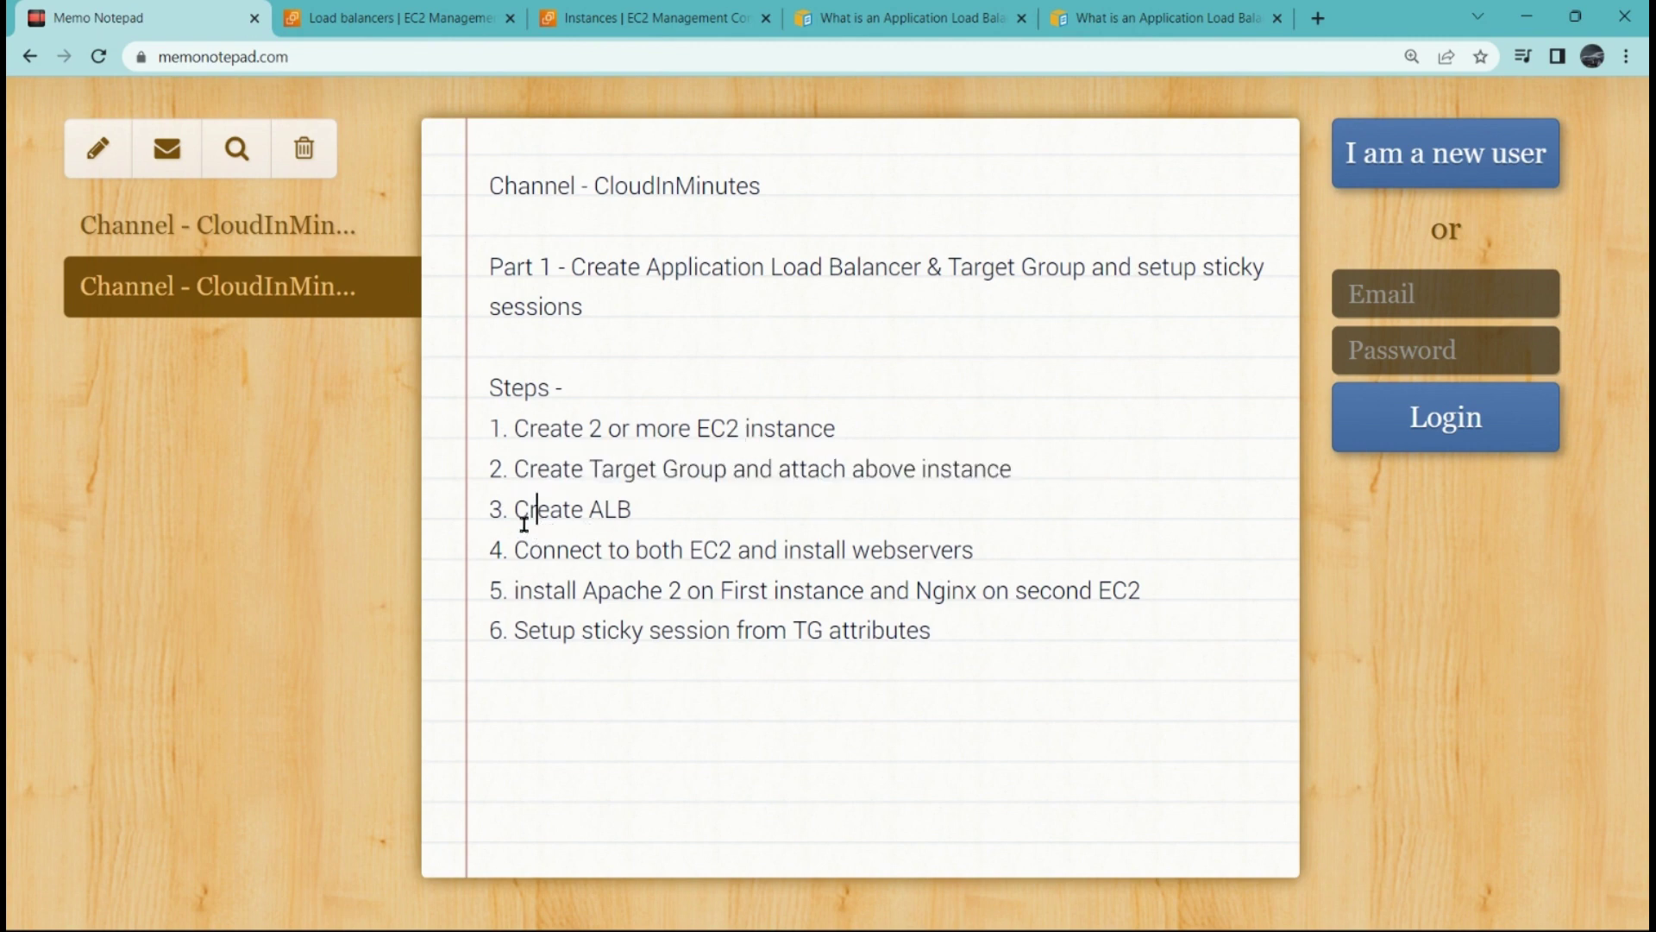
{"action": "left_click_drag", "start_coordinate": [515, 511], "coordinate": [673, 514]}
{"action": "left_click", "coordinate": [673, 514]}
{"action": "left_click_drag", "start_coordinate": [515, 551], "coordinate": [974, 552]}
{"action": "left_click", "coordinate": [975, 552]}
{"action": "left_click_drag", "start_coordinate": [507, 590], "coordinate": [1163, 606]}
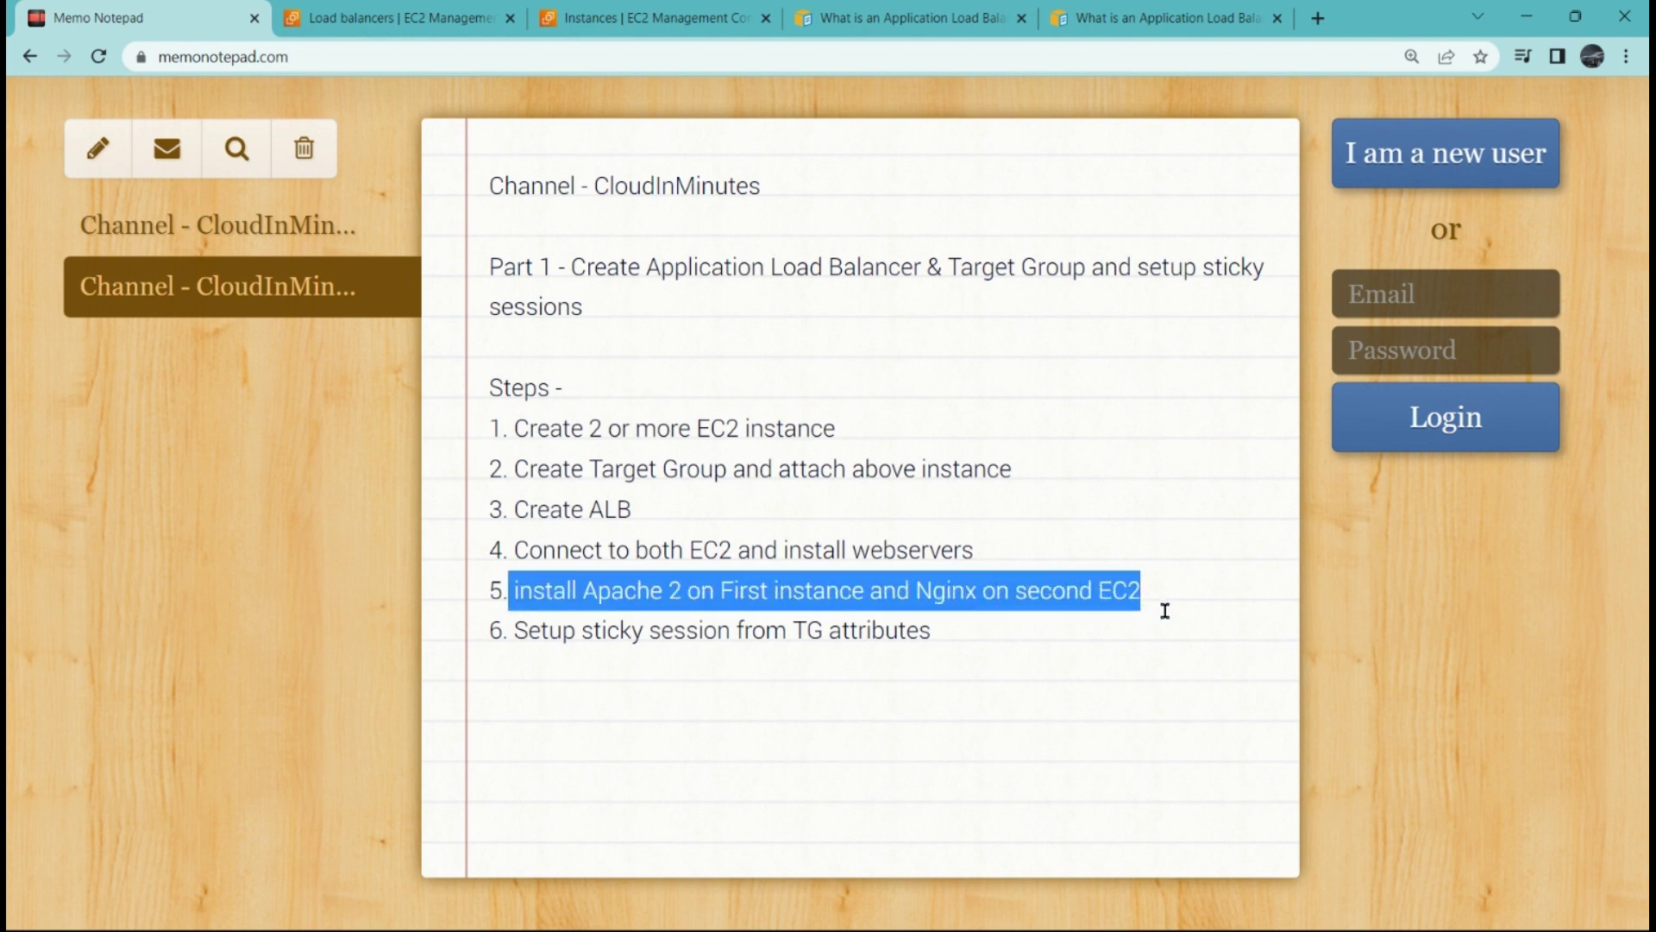
Return to the EC2 instances and connect to Demo_Apache2 through EC2 Instance Connect as user ubuntu.
{"action": "left_click", "coordinate": [665, 7]}
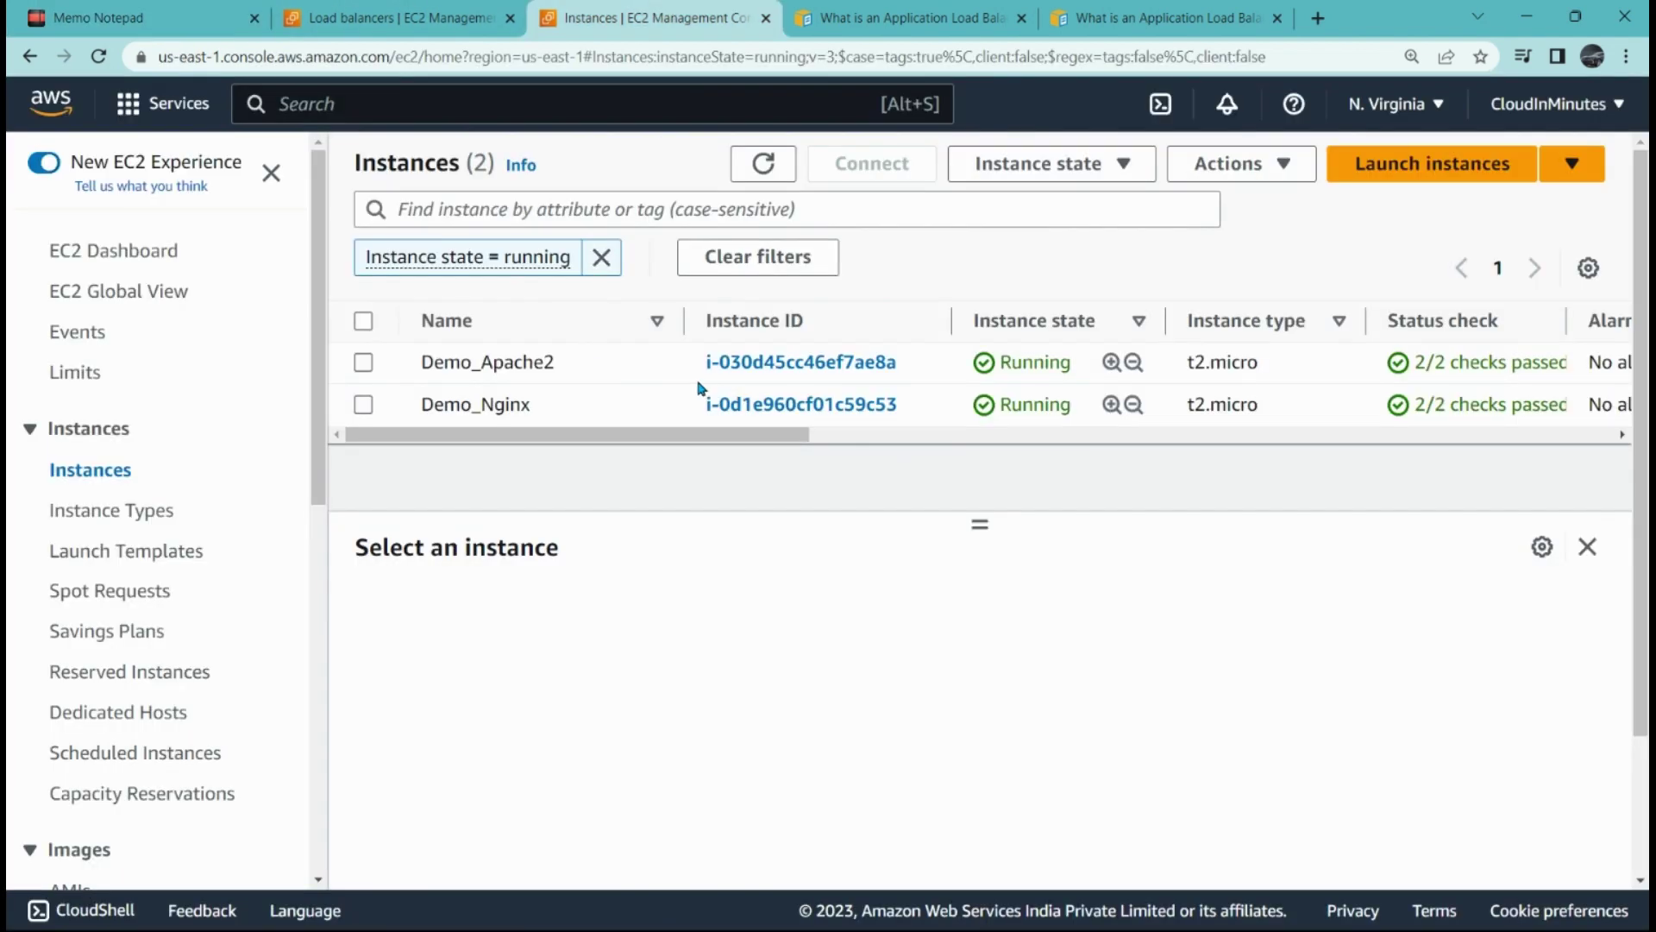
{"action": "right_click", "coordinate": [793, 367]}
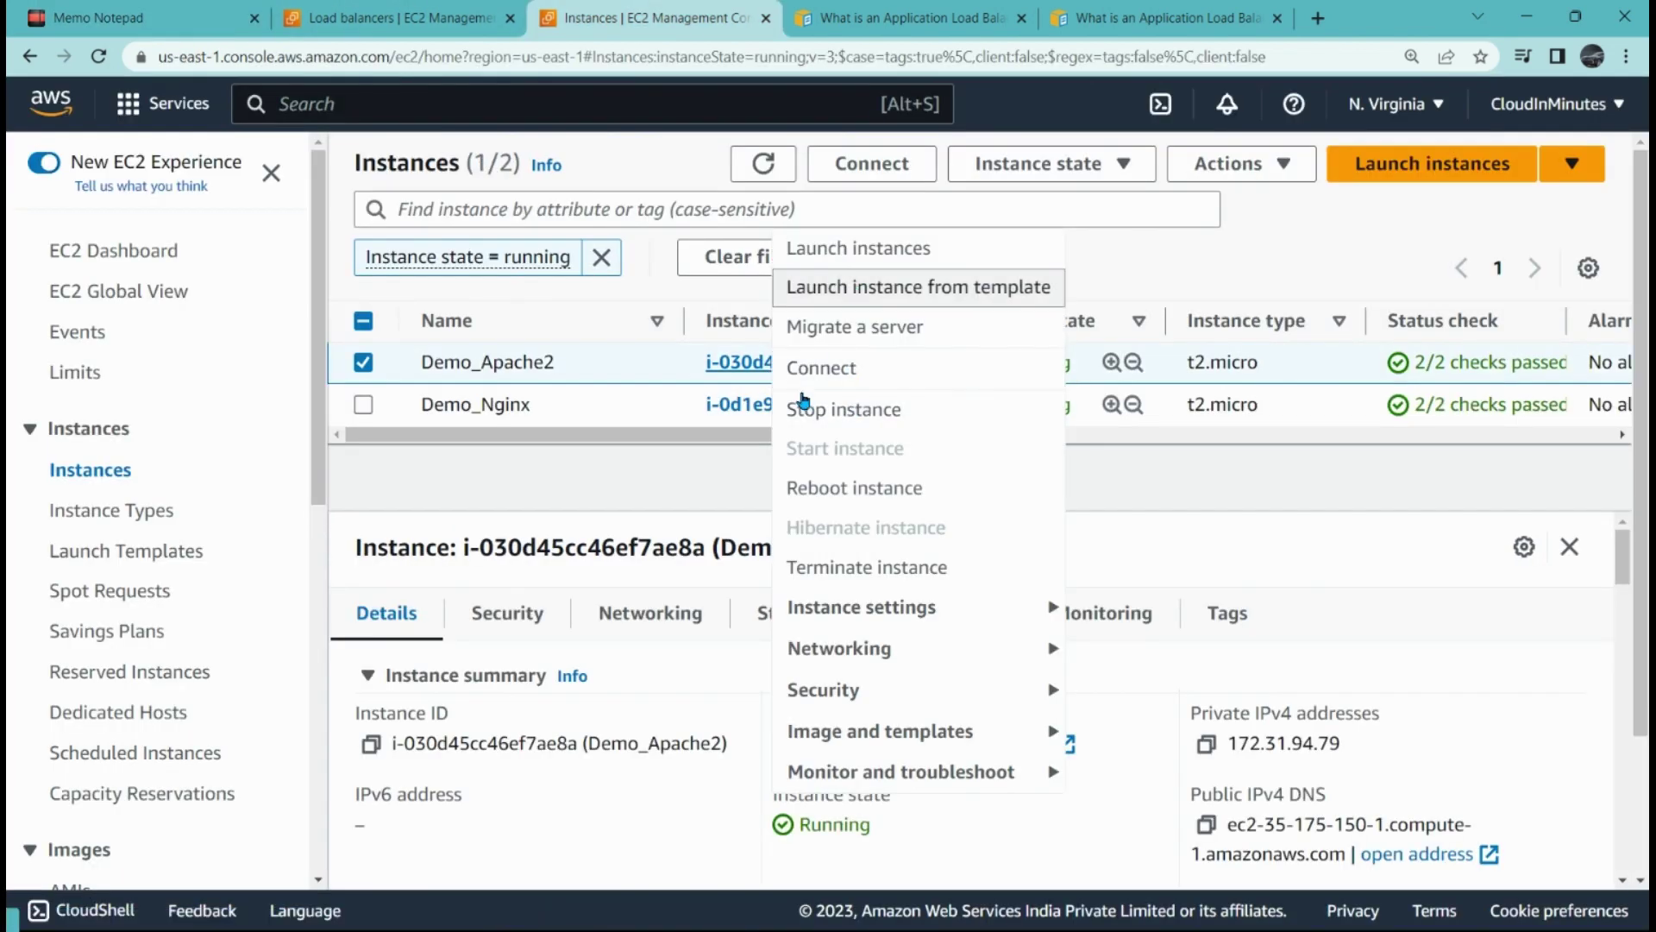
{"action": "left_click", "coordinate": [669, 480]}
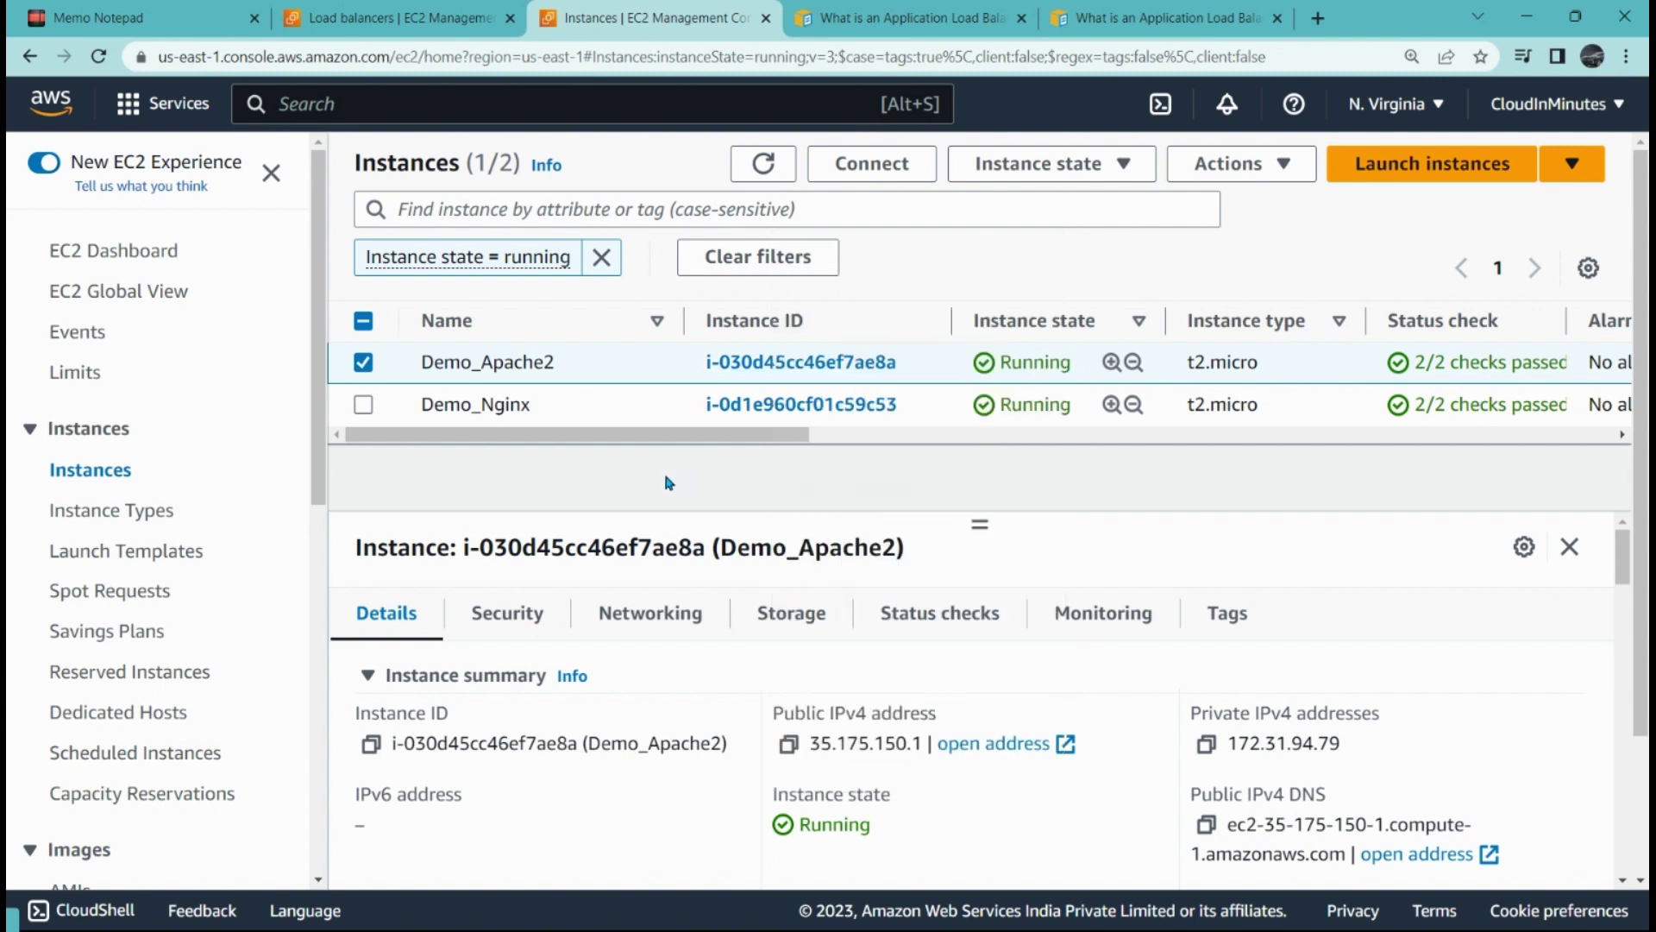
{"action": "left_click", "coordinate": [363, 365]}
{"action": "left_click", "coordinate": [363, 363]}
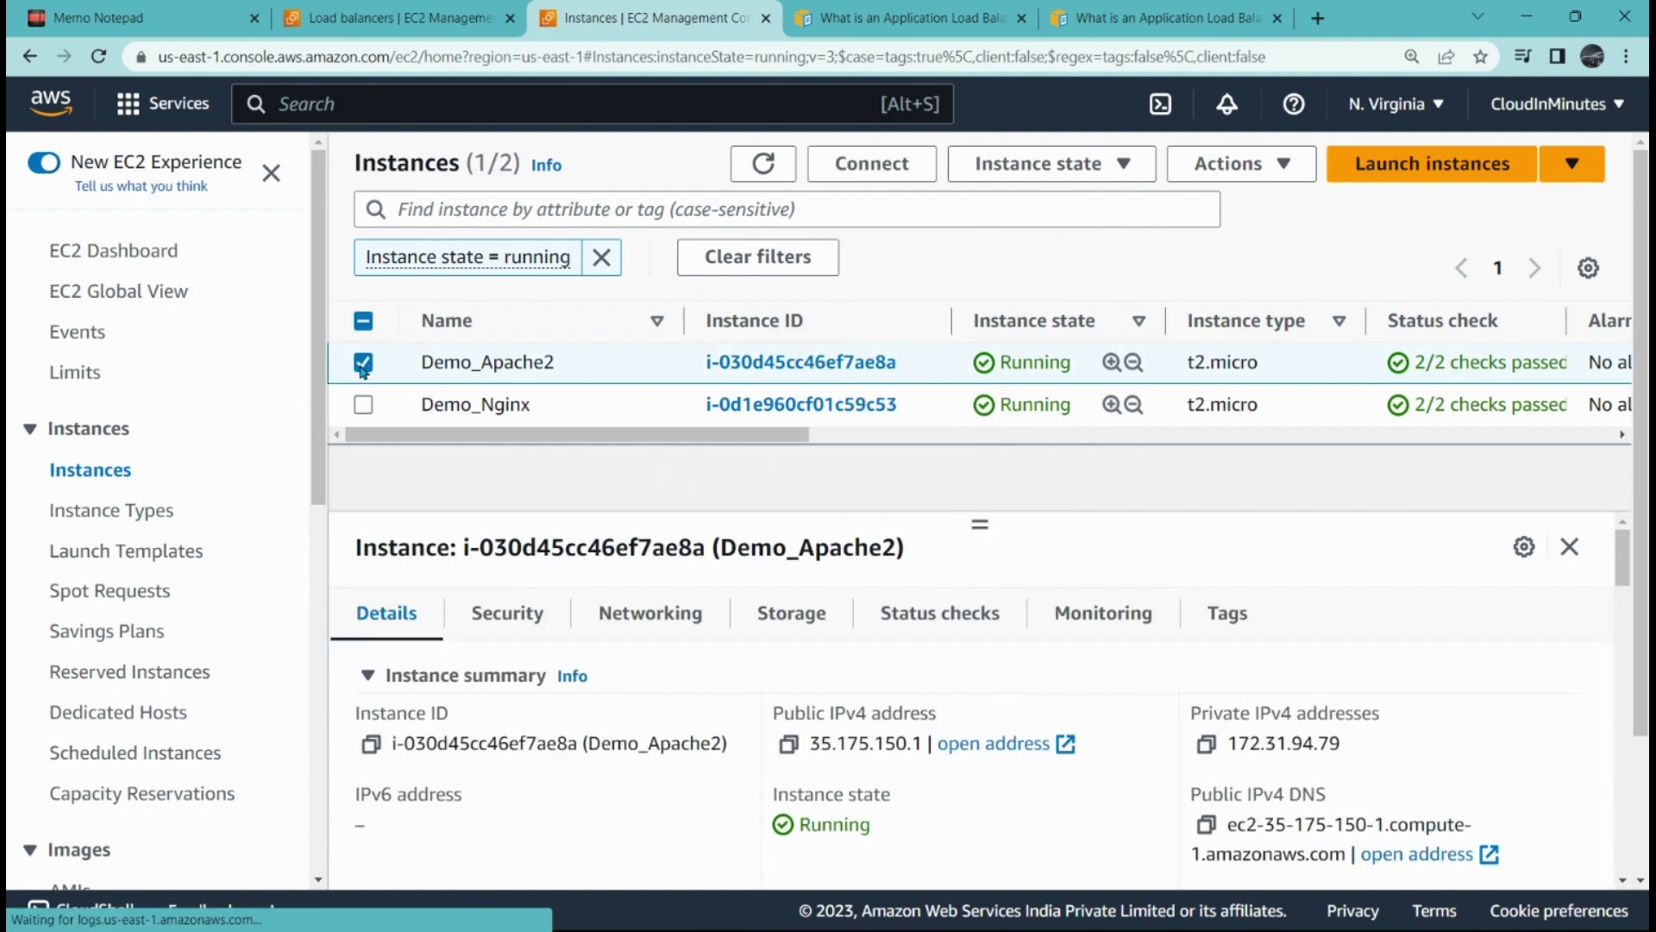
{"action": "left_click", "coordinate": [897, 168]}
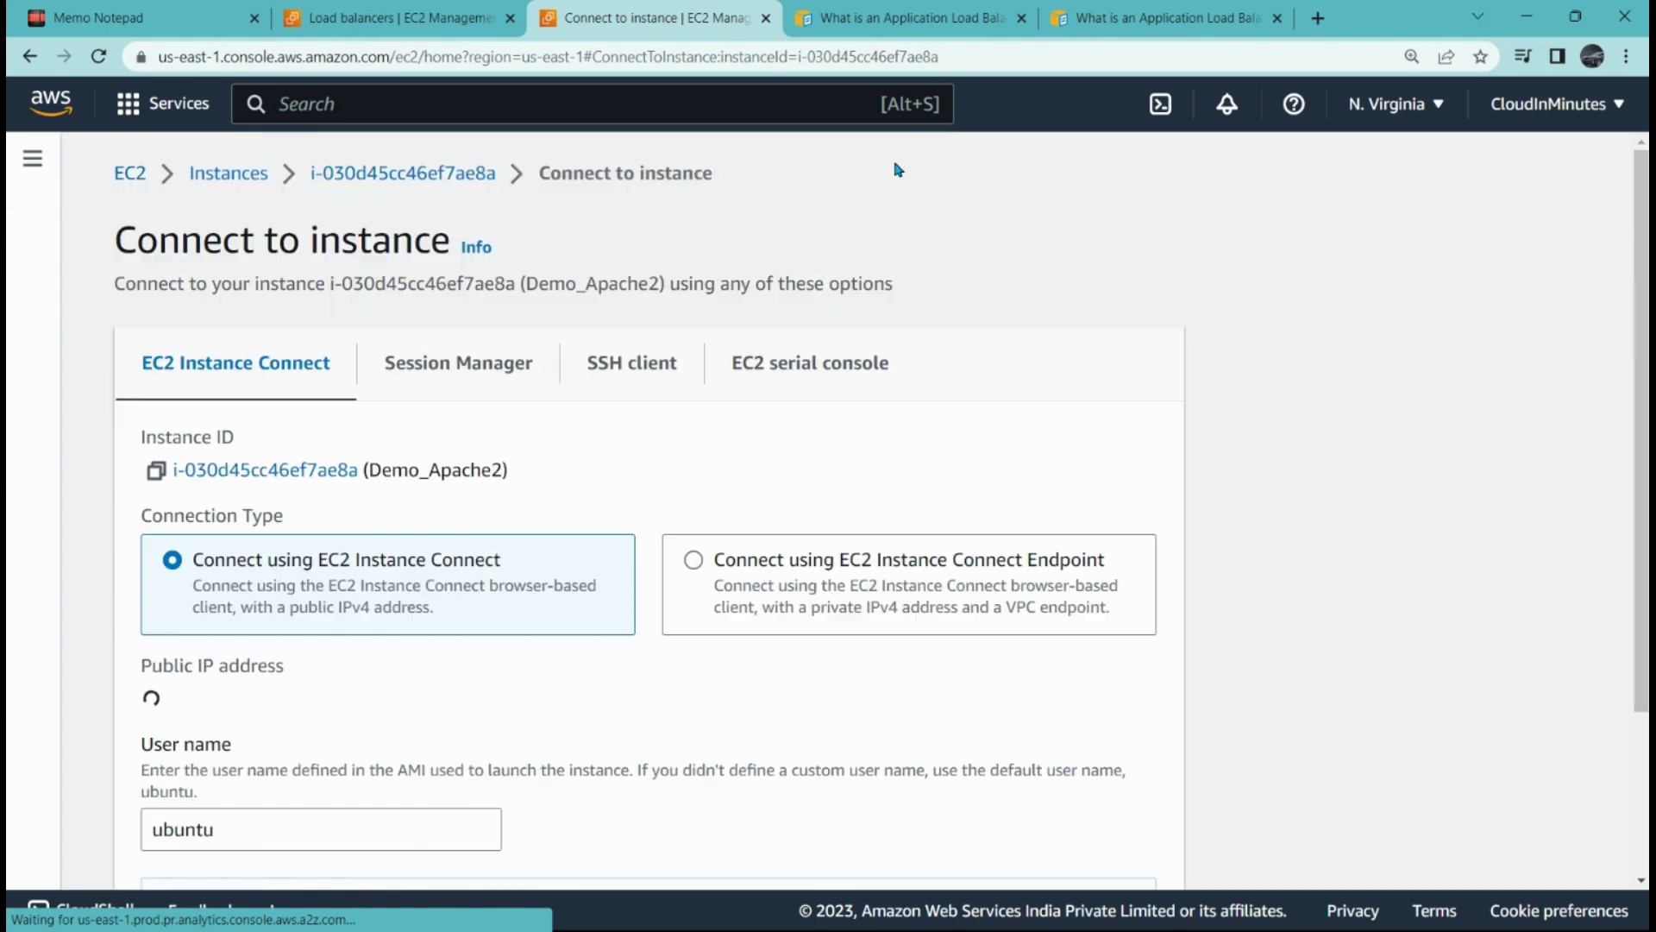
{"action": "scroll", "coordinate": [776, 617], "scroll_direction": "down", "scroll_amount": 3}
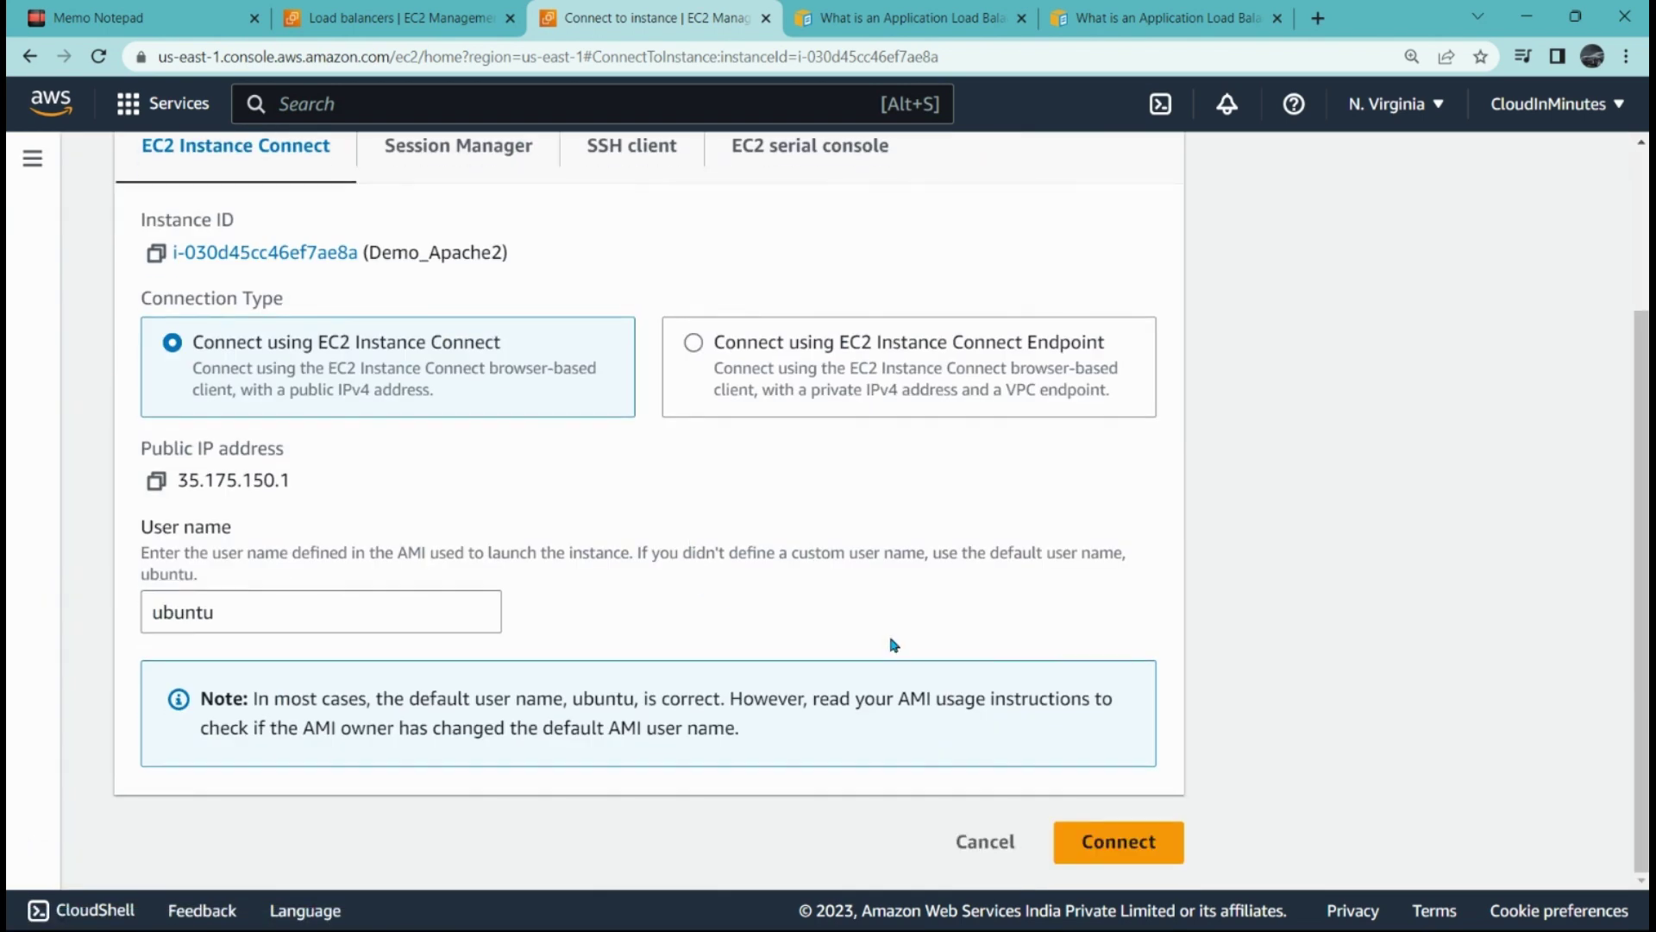
{"action": "left_click", "coordinate": [1122, 846]}
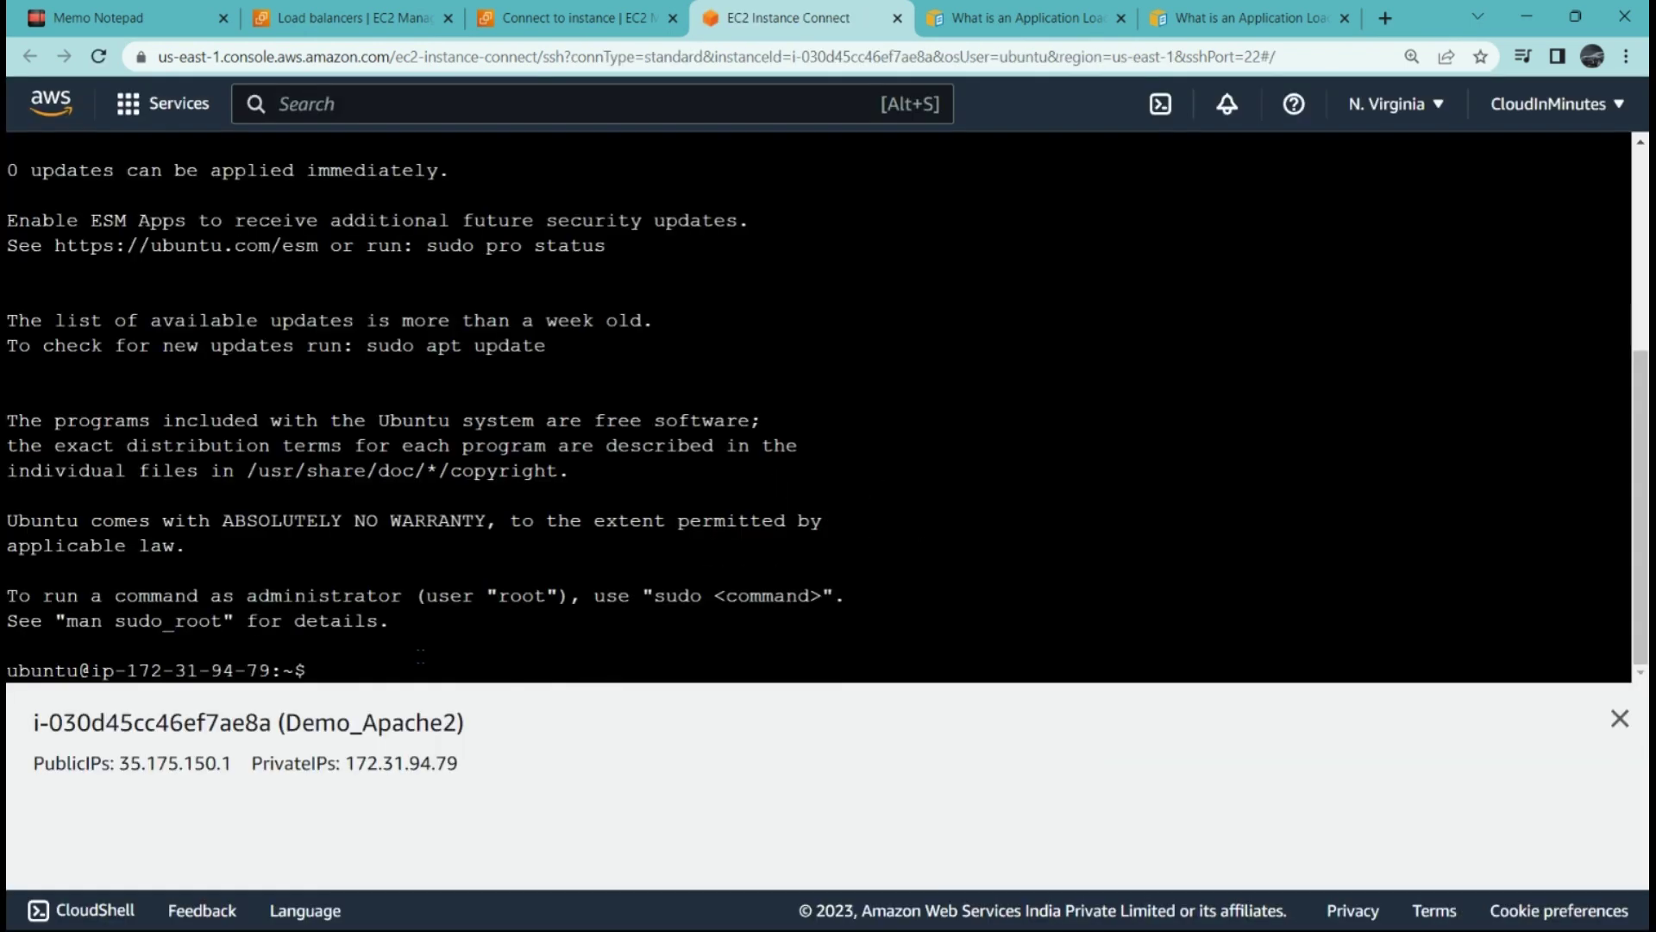
Refresh the package lists on Demo_Apache2 with sudo apt-get update.
{"action": "type", "text": "sudo apt-get udate"}
{"action": "key", "text": "Return"}
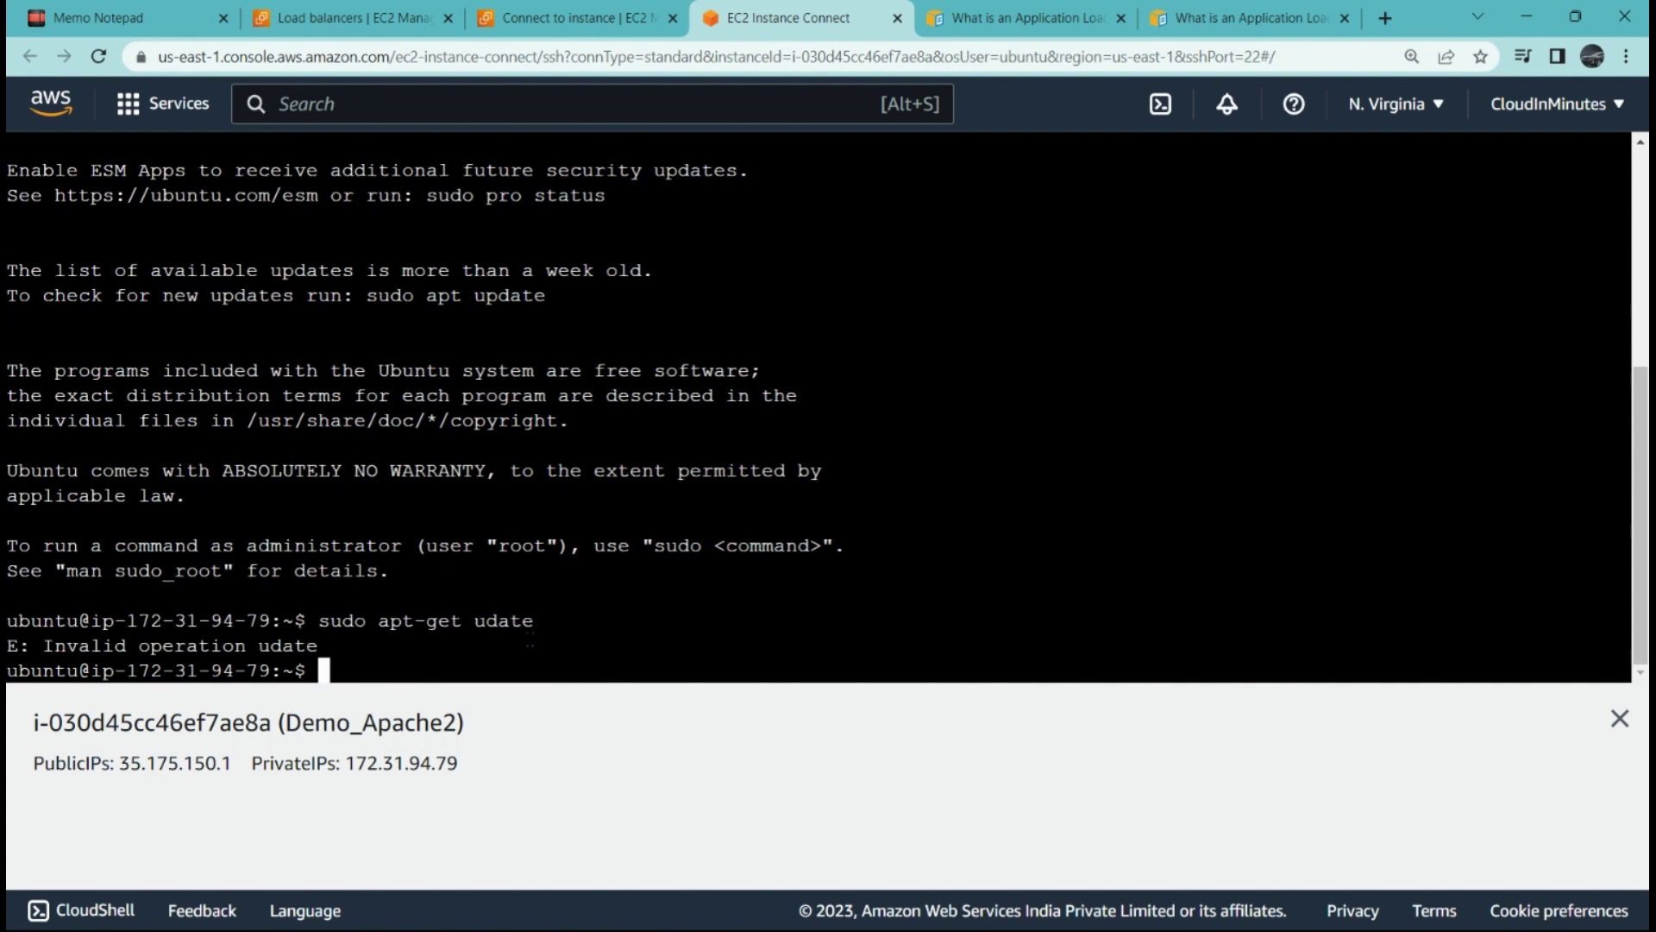
{"action": "type", "text": "sudo ap"}
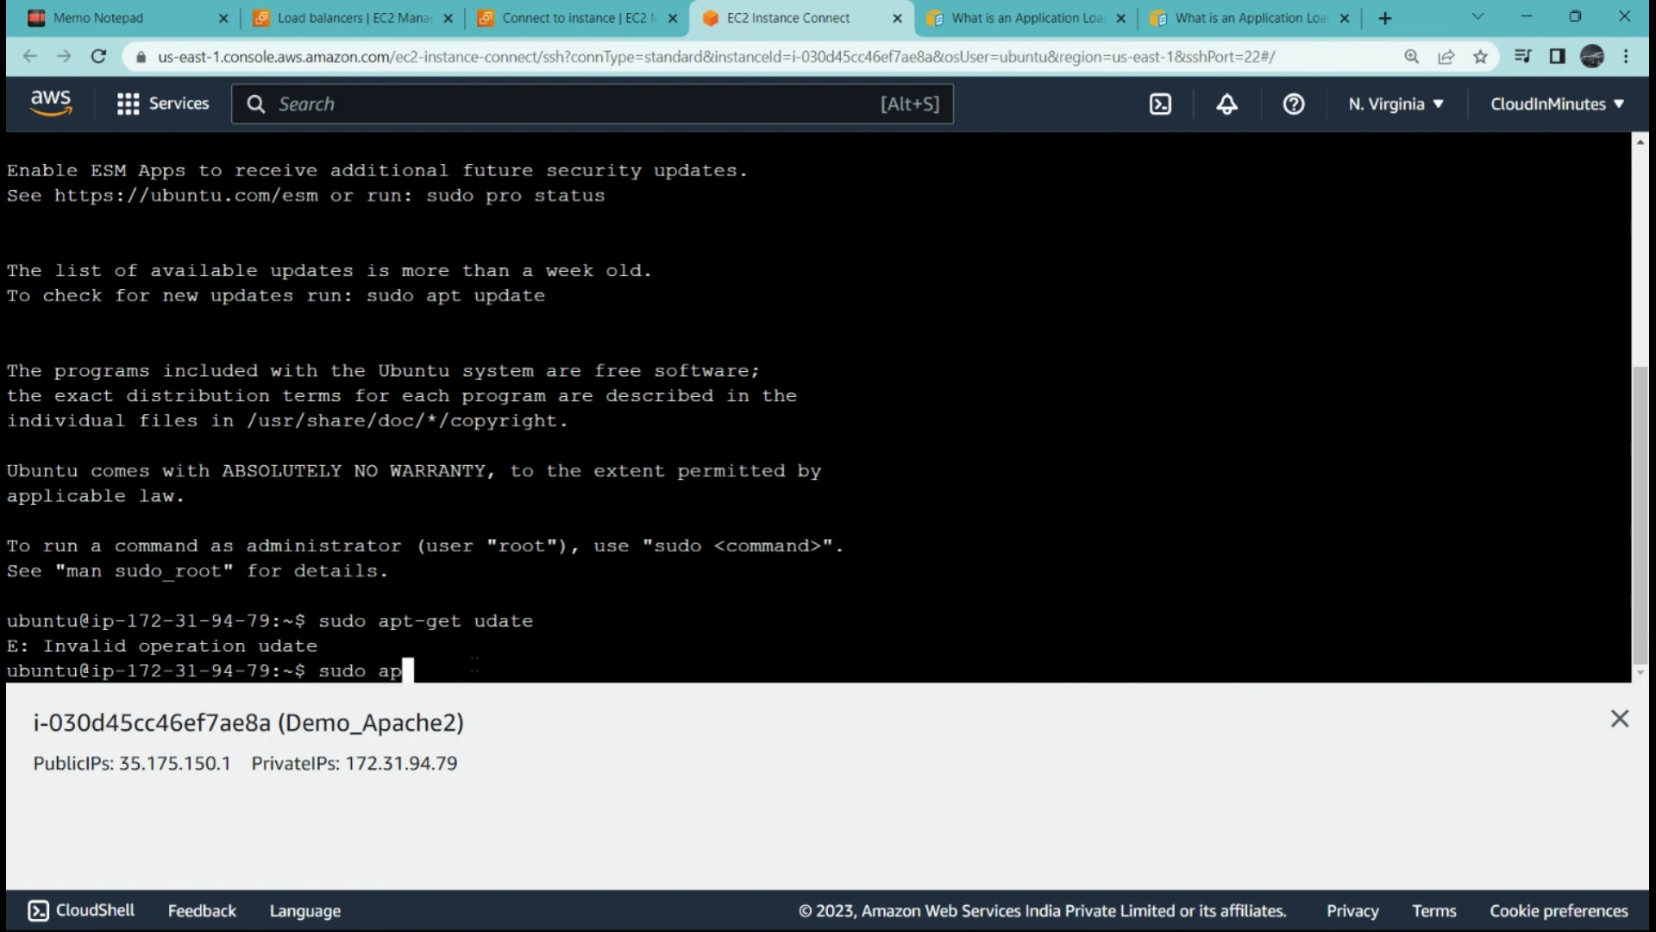
{"action": "type", "text": "t-get update"}
{"action": "key", "text": "Return"}
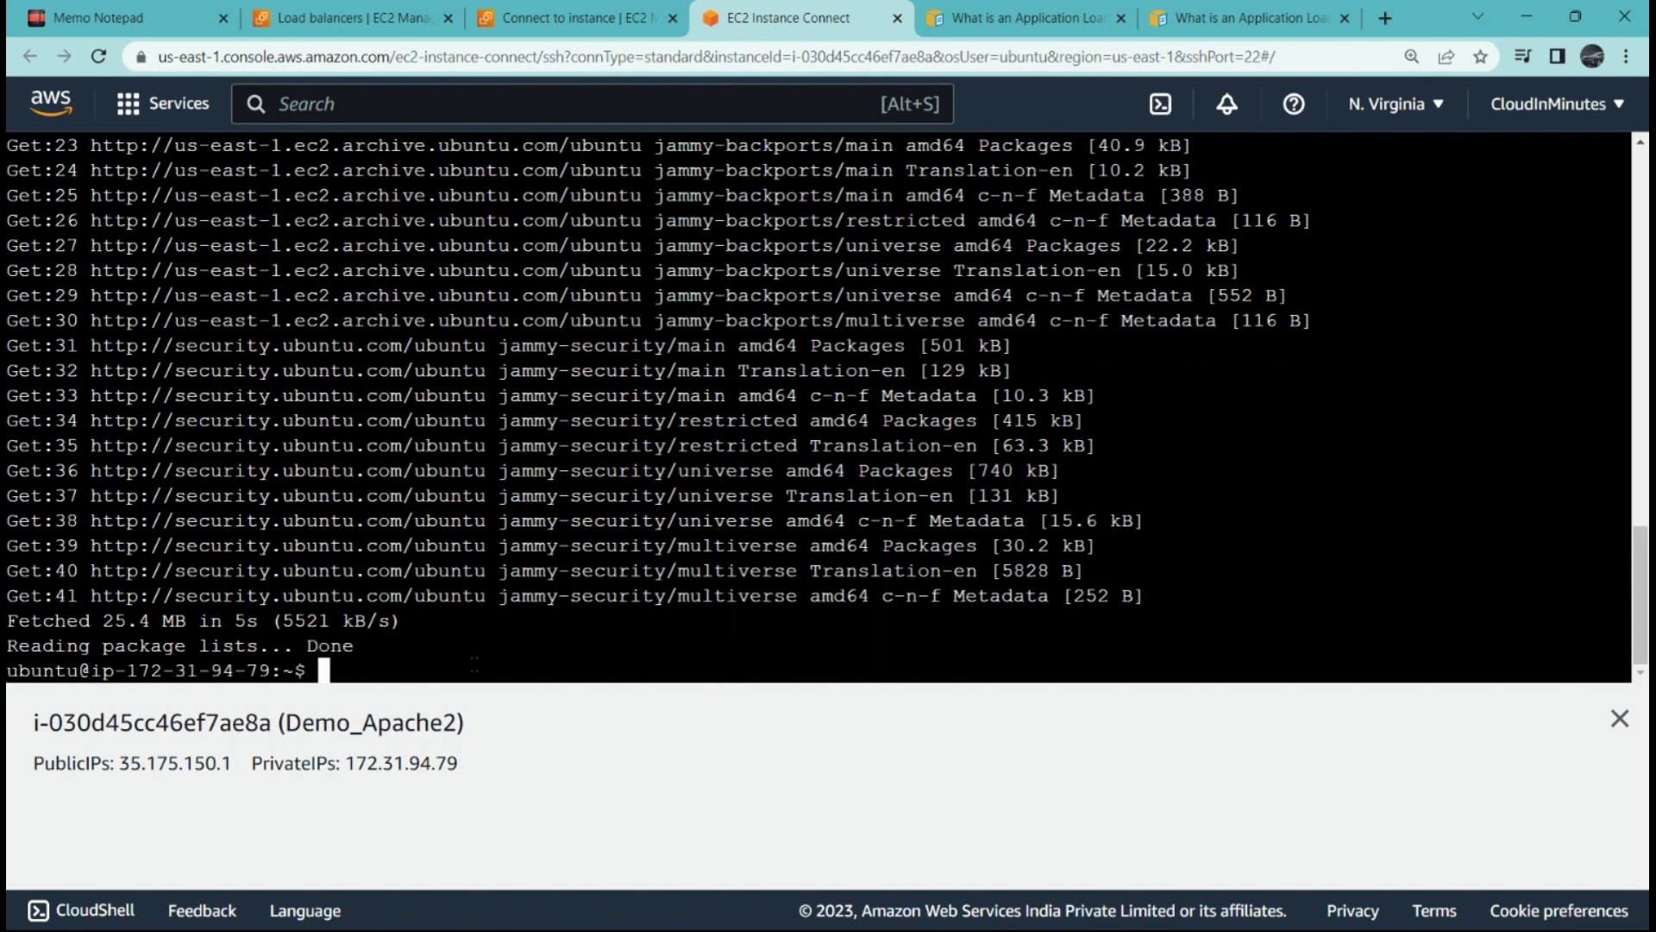
Install the Apache web server on Demo_Apache2 with sudo apt-get install apache2.
{"action": "type", "text": "su"}
{"action": "key", "text": "BackSpace"}
{"action": "key", "text": "BackSpace"}
{"action": "type", "text": "sudo apt-g"}
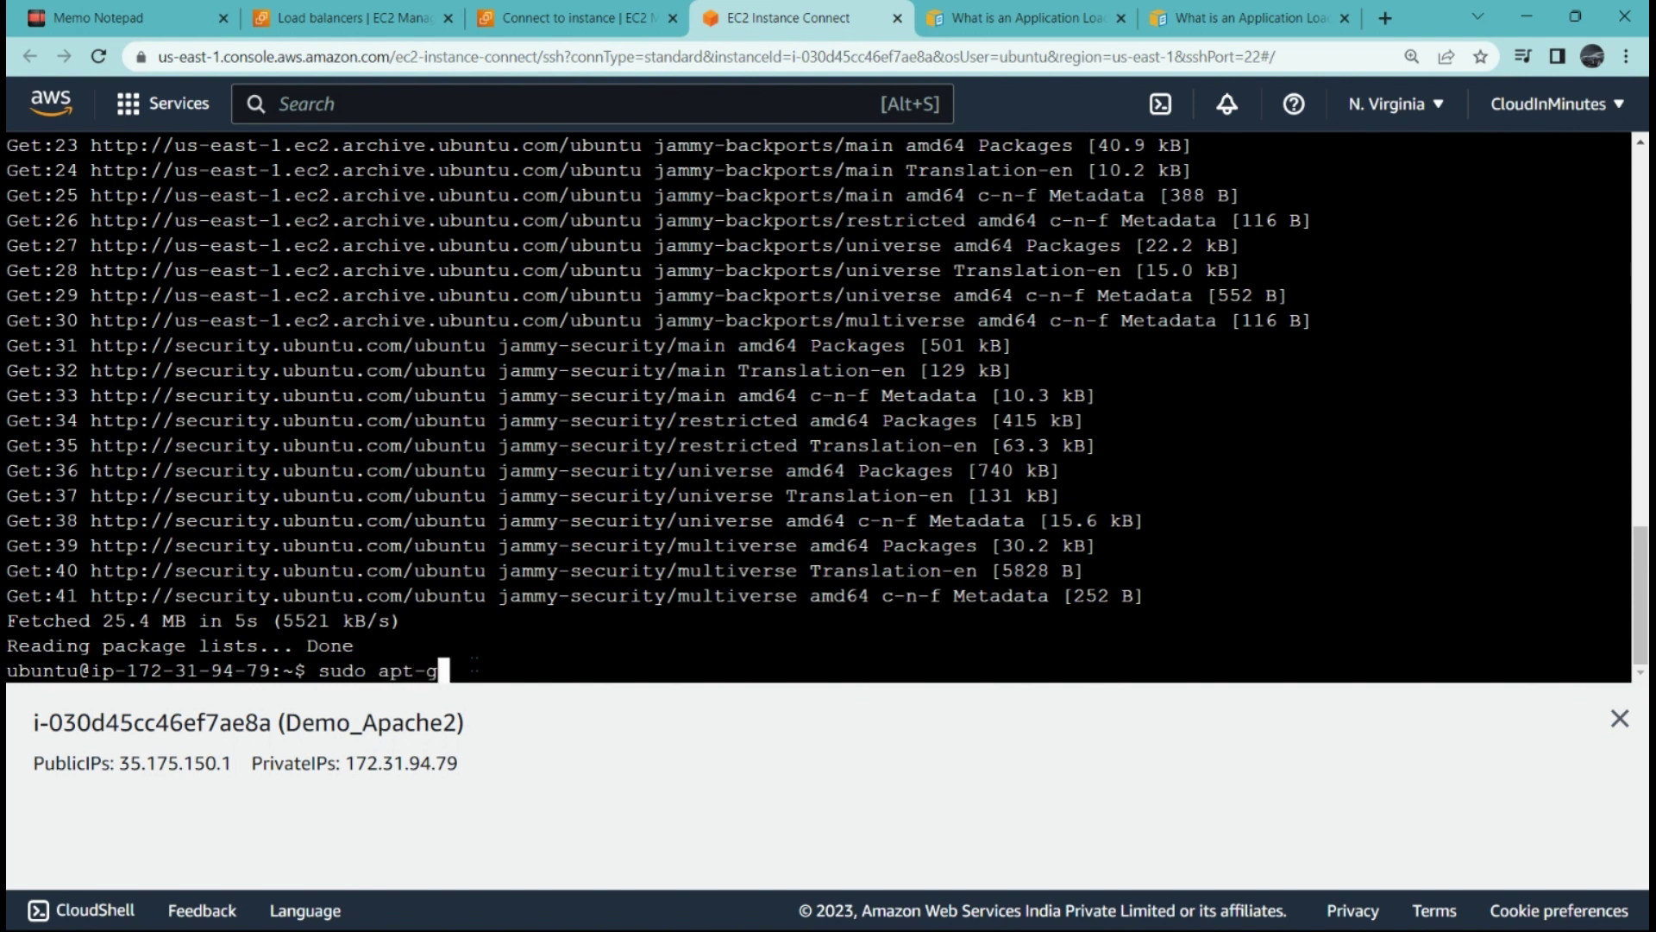
{"action": "type", "text": "et install ap"}
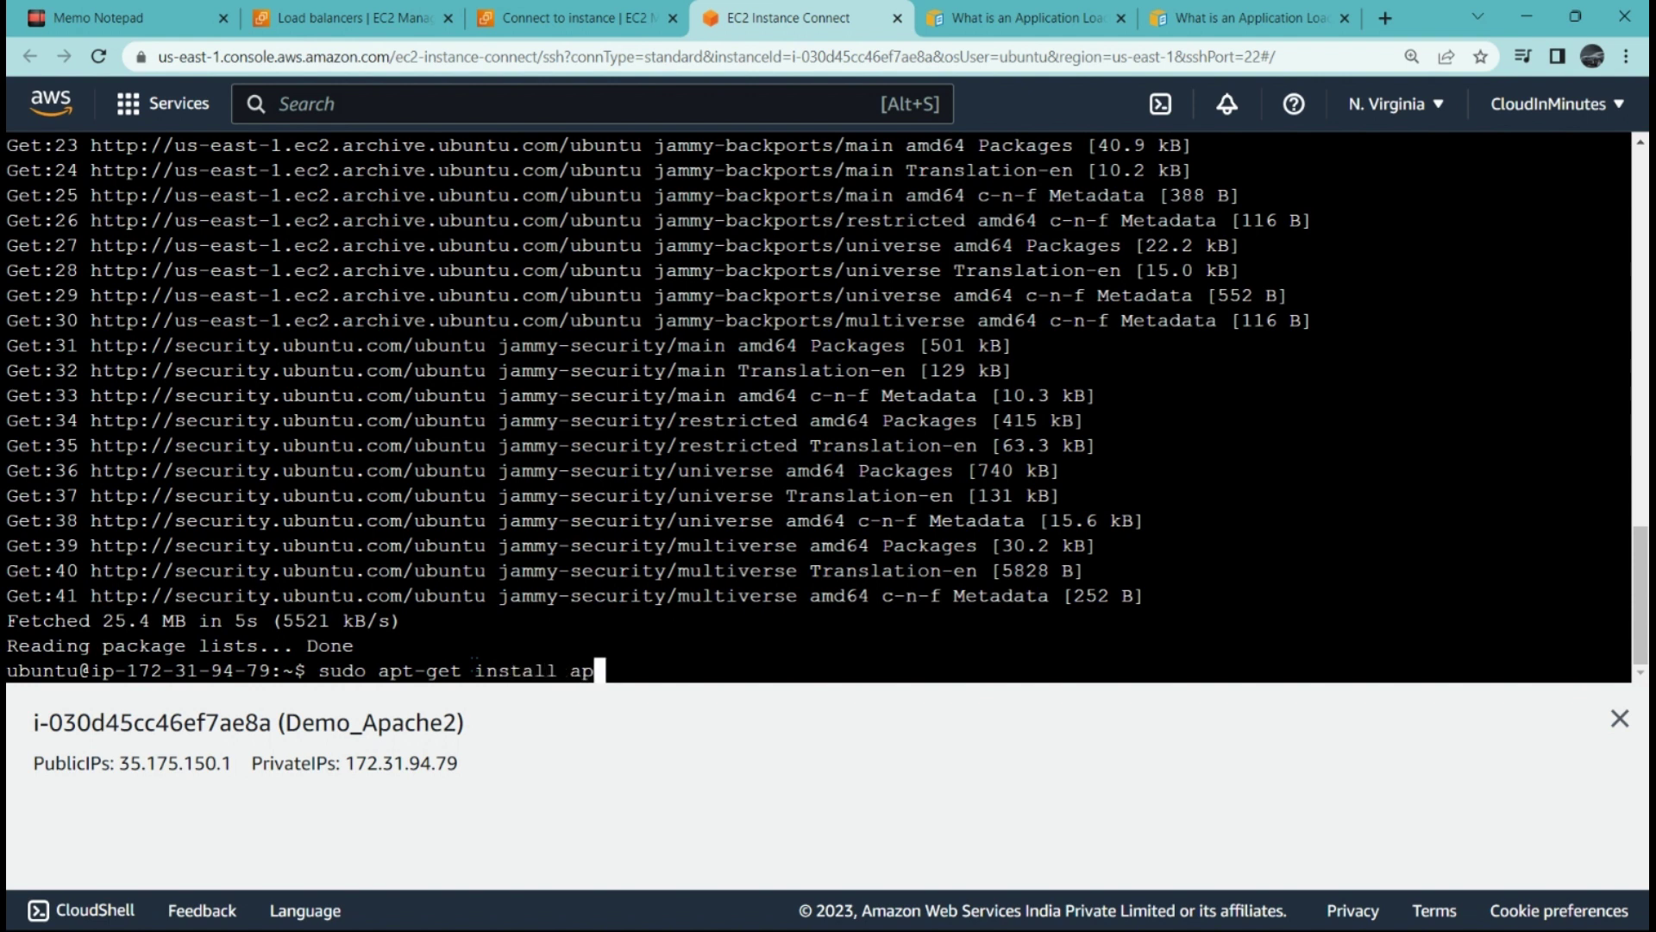
{"action": "type", "text": "ache2"}
{"action": "key", "text": "Return"}
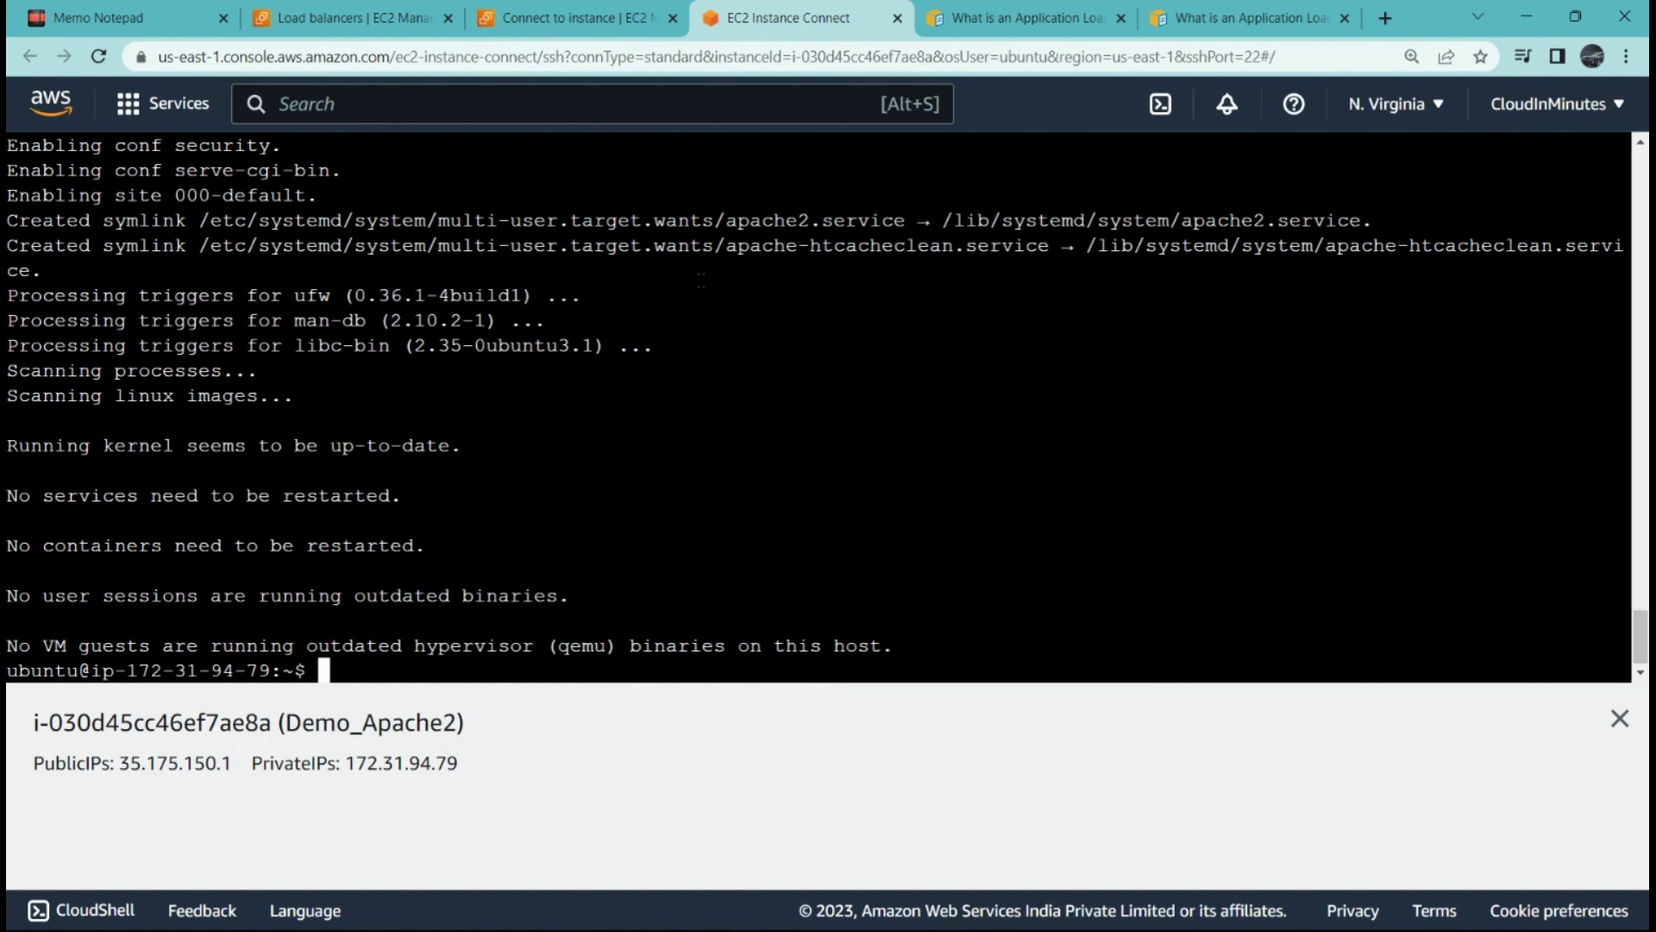
Copy the public IP address of Demo_Apache2 from its connection page.
{"action": "left_click", "coordinate": [609, 12]}
{"action": "scroll", "coordinate": [421, 455], "scroll_direction": "up", "scroll_amount": 1}
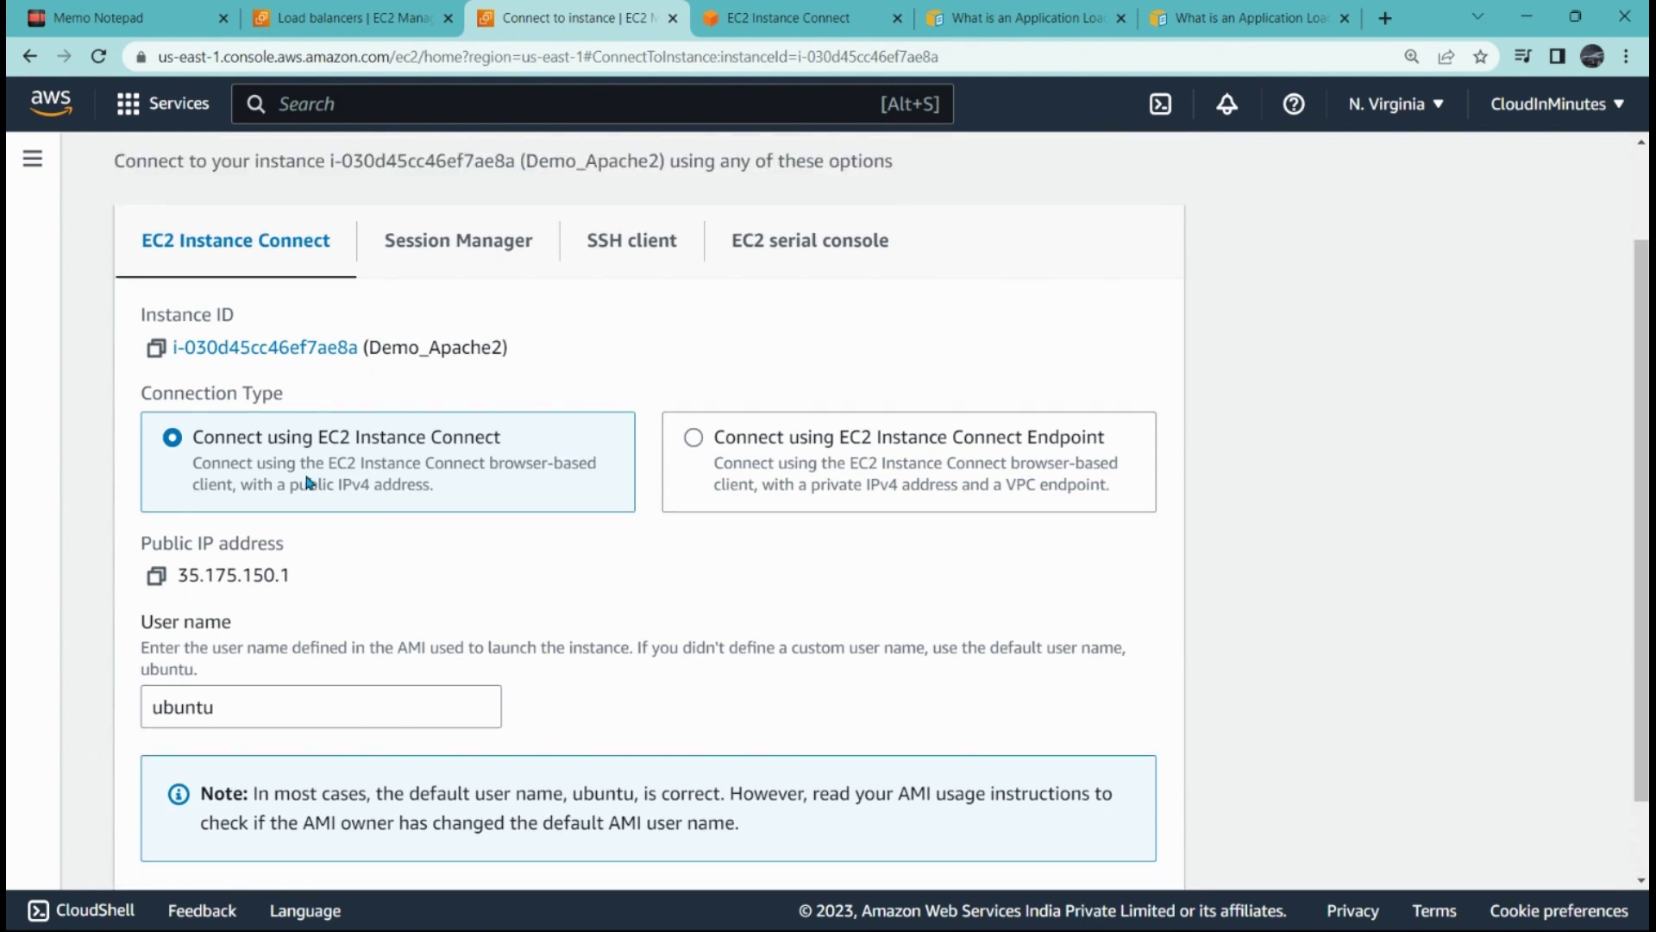
{"action": "left_click", "coordinate": [158, 590]}
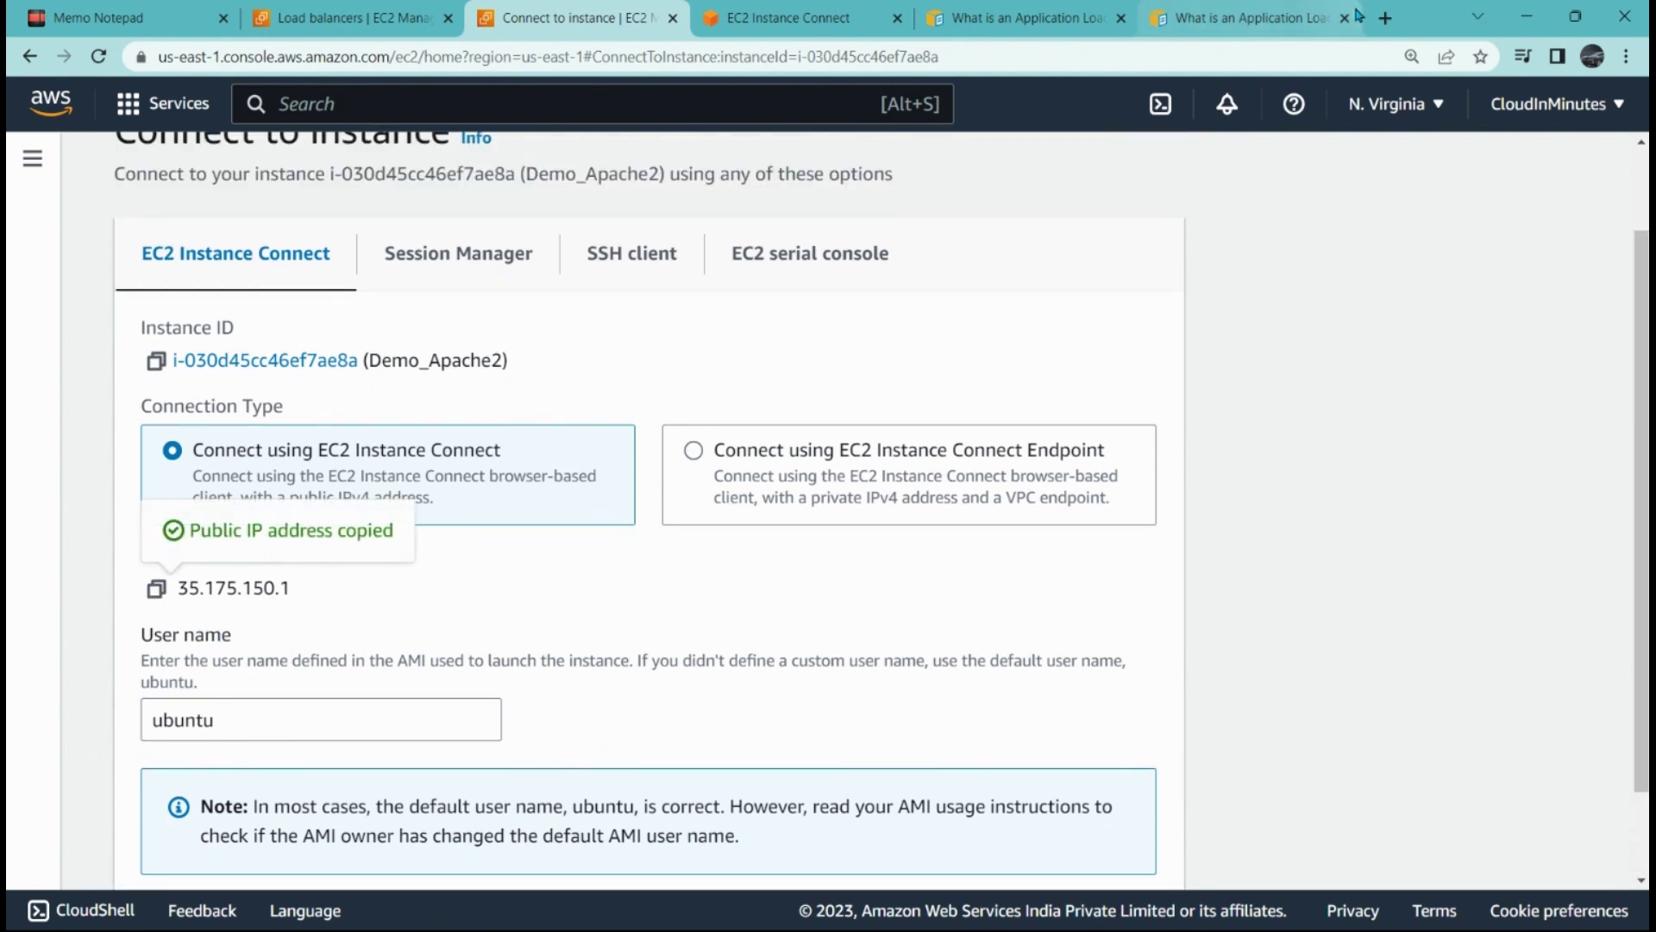
Open the Demo_Apache2 public address 35.175.150.1 in a new browser tab and check the web server's page.
{"action": "left_click", "coordinate": [1382, 21]}
{"action": "key", "text": "ctrl+v"}
{"action": "key", "text": "Return"}
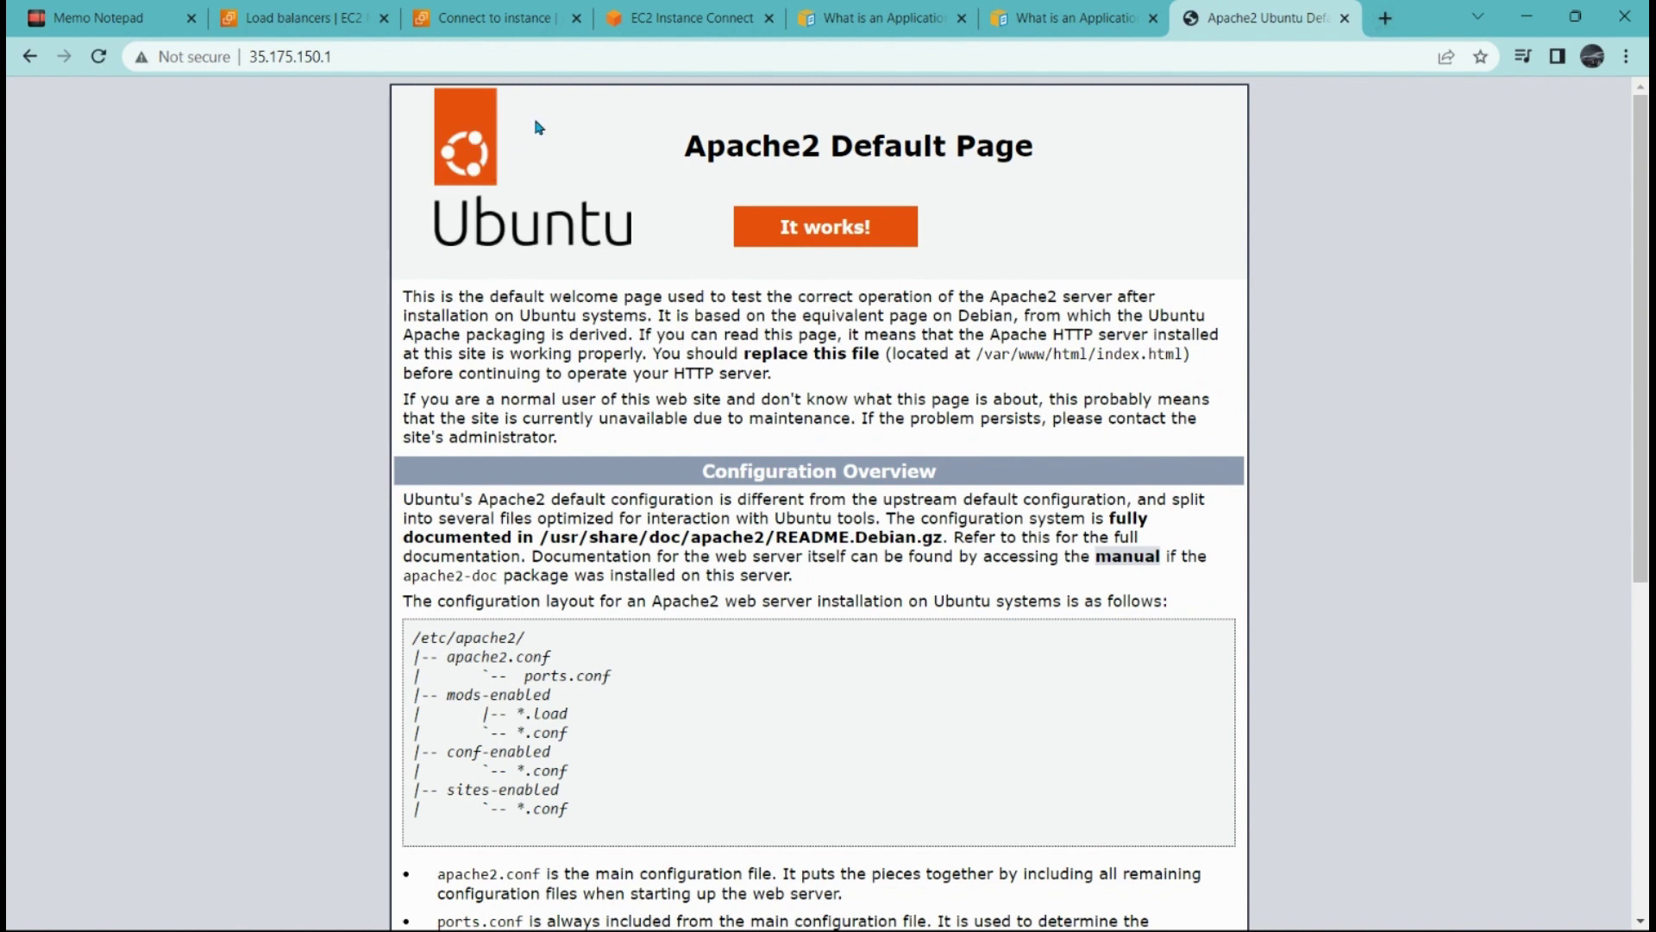
{"action": "left_click_drag", "start_coordinate": [614, 121], "coordinate": [1023, 148]}
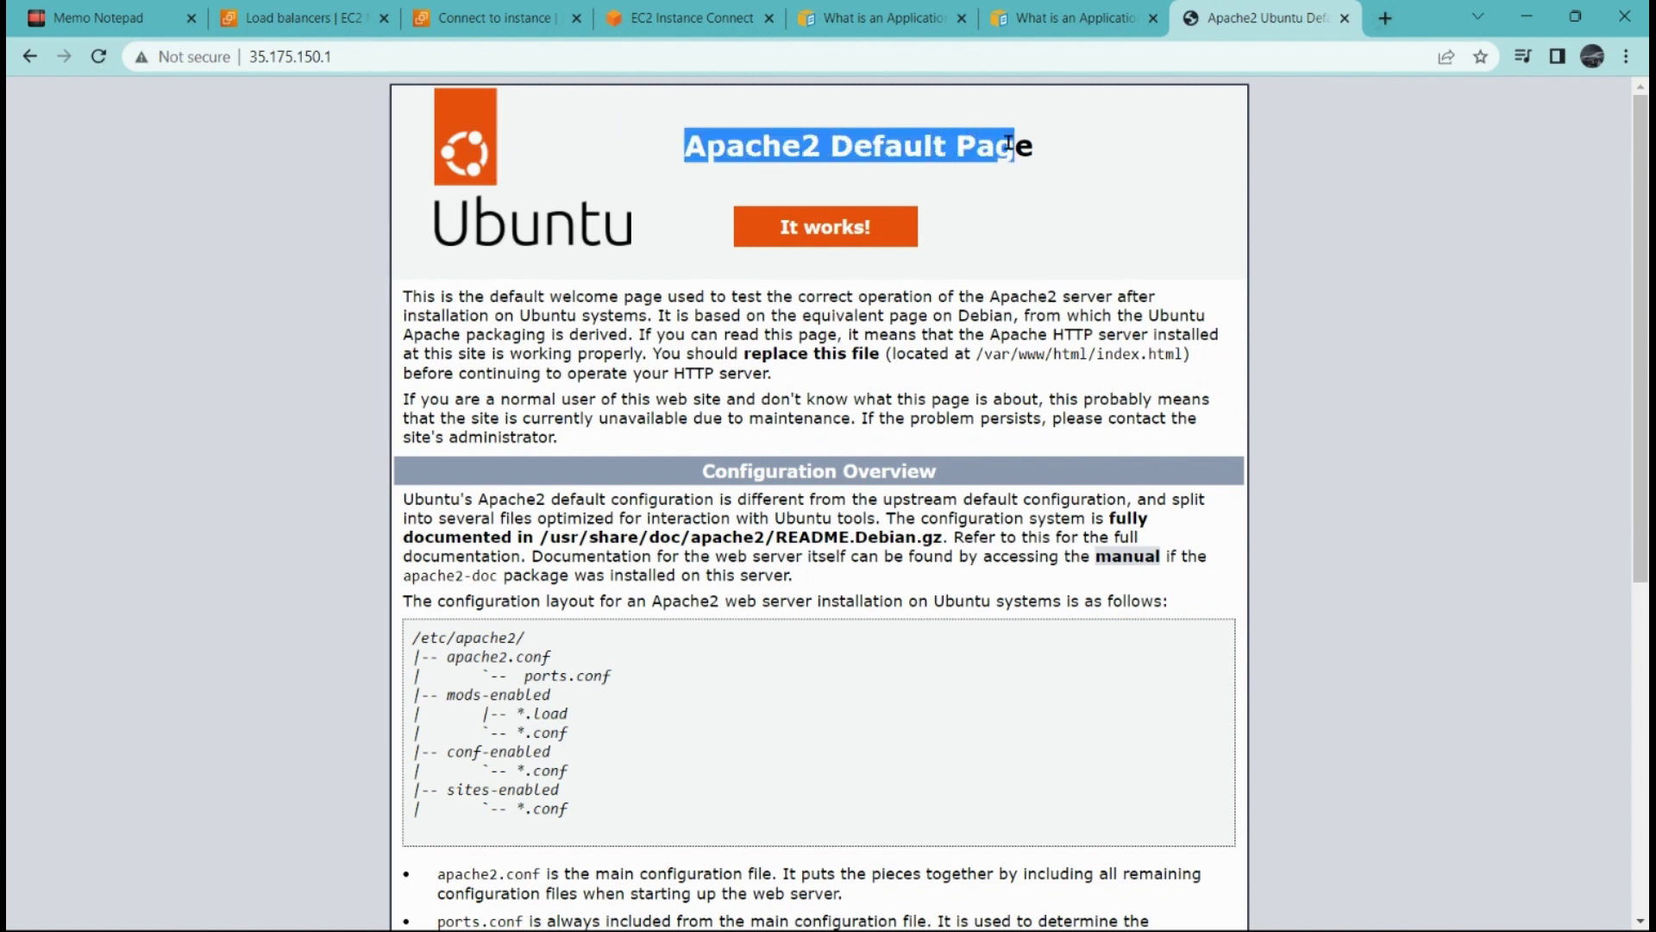
{"action": "left_click", "coordinate": [1021, 147]}
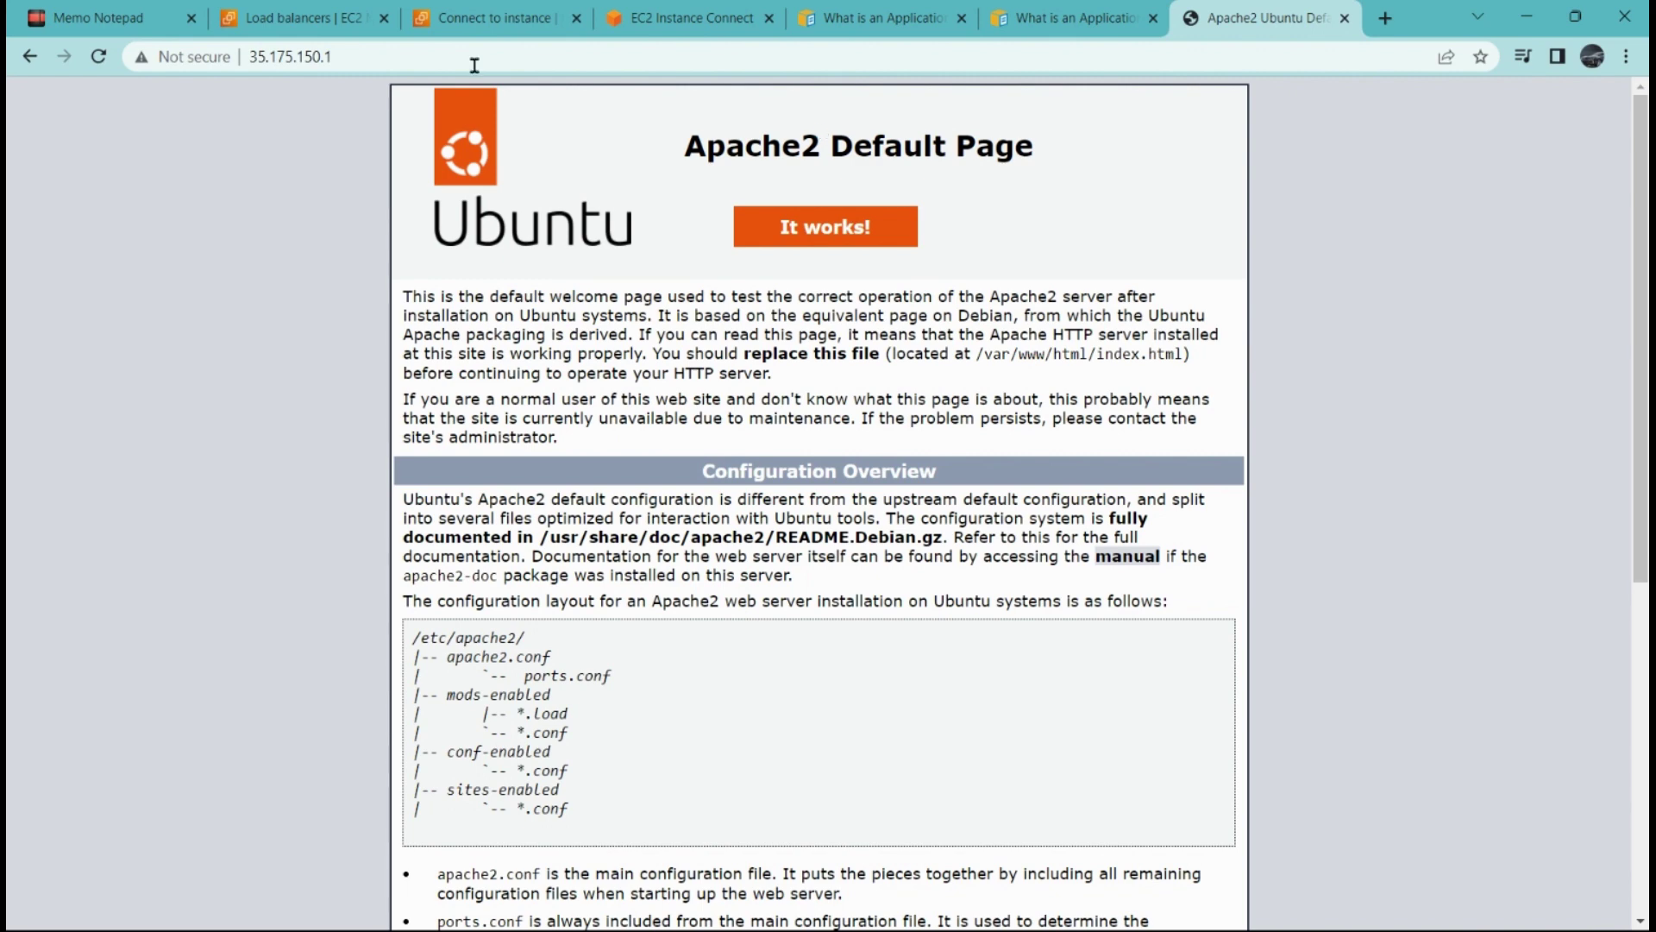
Return to the EC2 instances and connect to Demo_Nginx through EC2 Instance Connect as user ubuntu.
{"action": "left_click", "coordinate": [446, 18]}
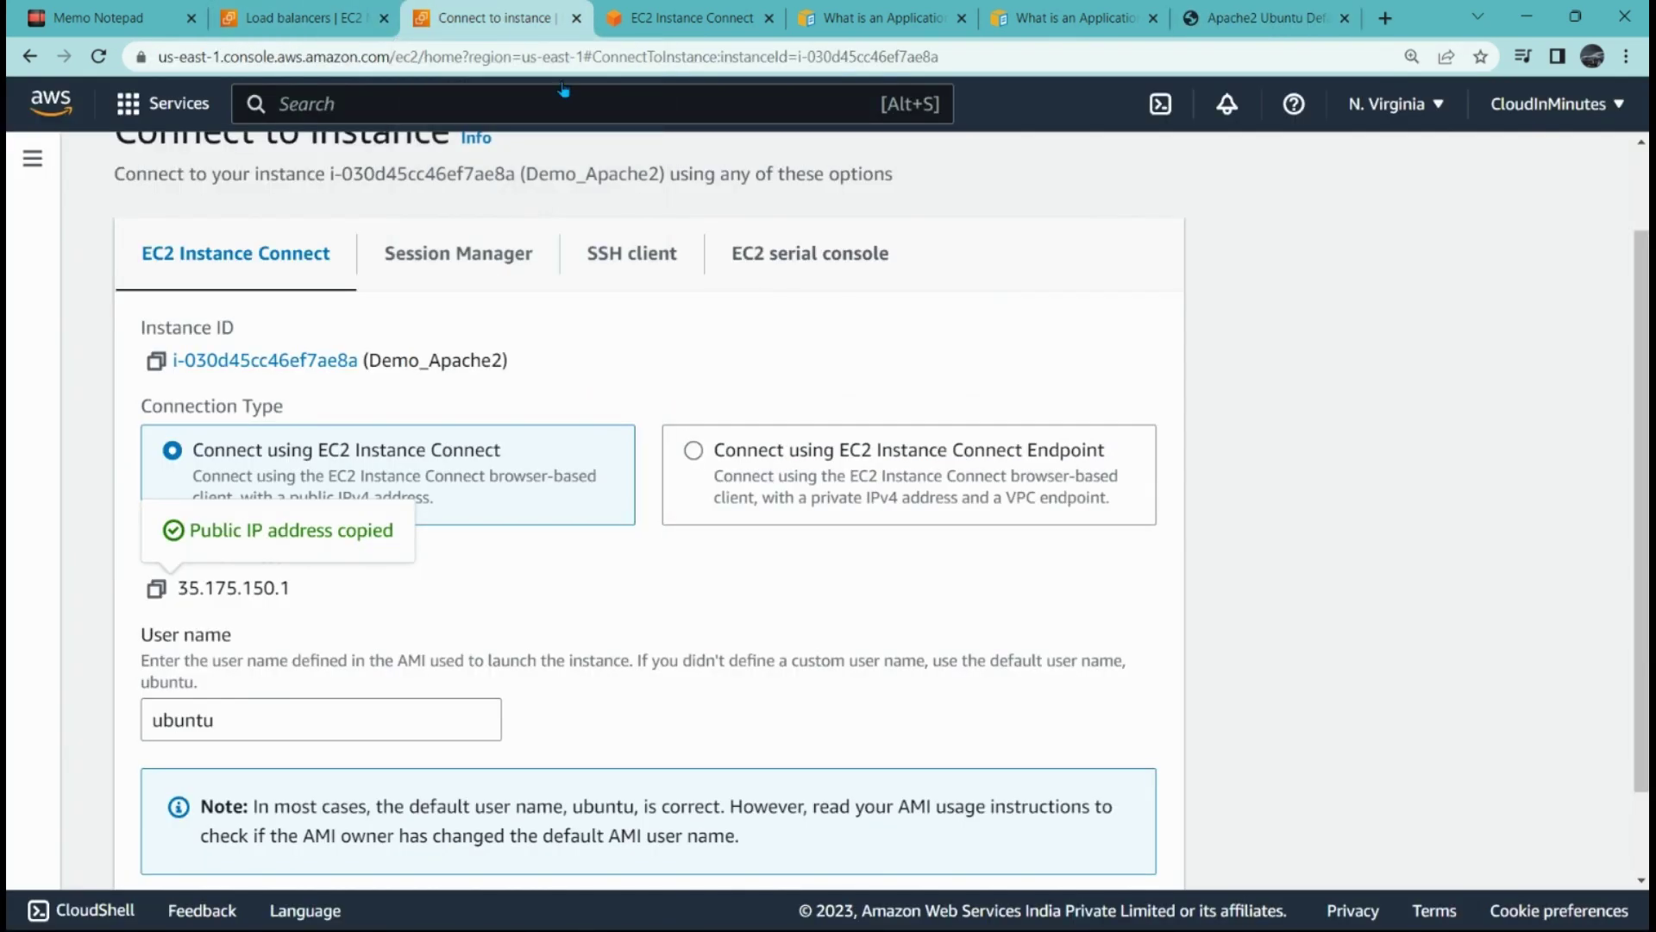
{"action": "scroll", "coordinate": [345, 160], "scroll_direction": "up", "scroll_amount": 2}
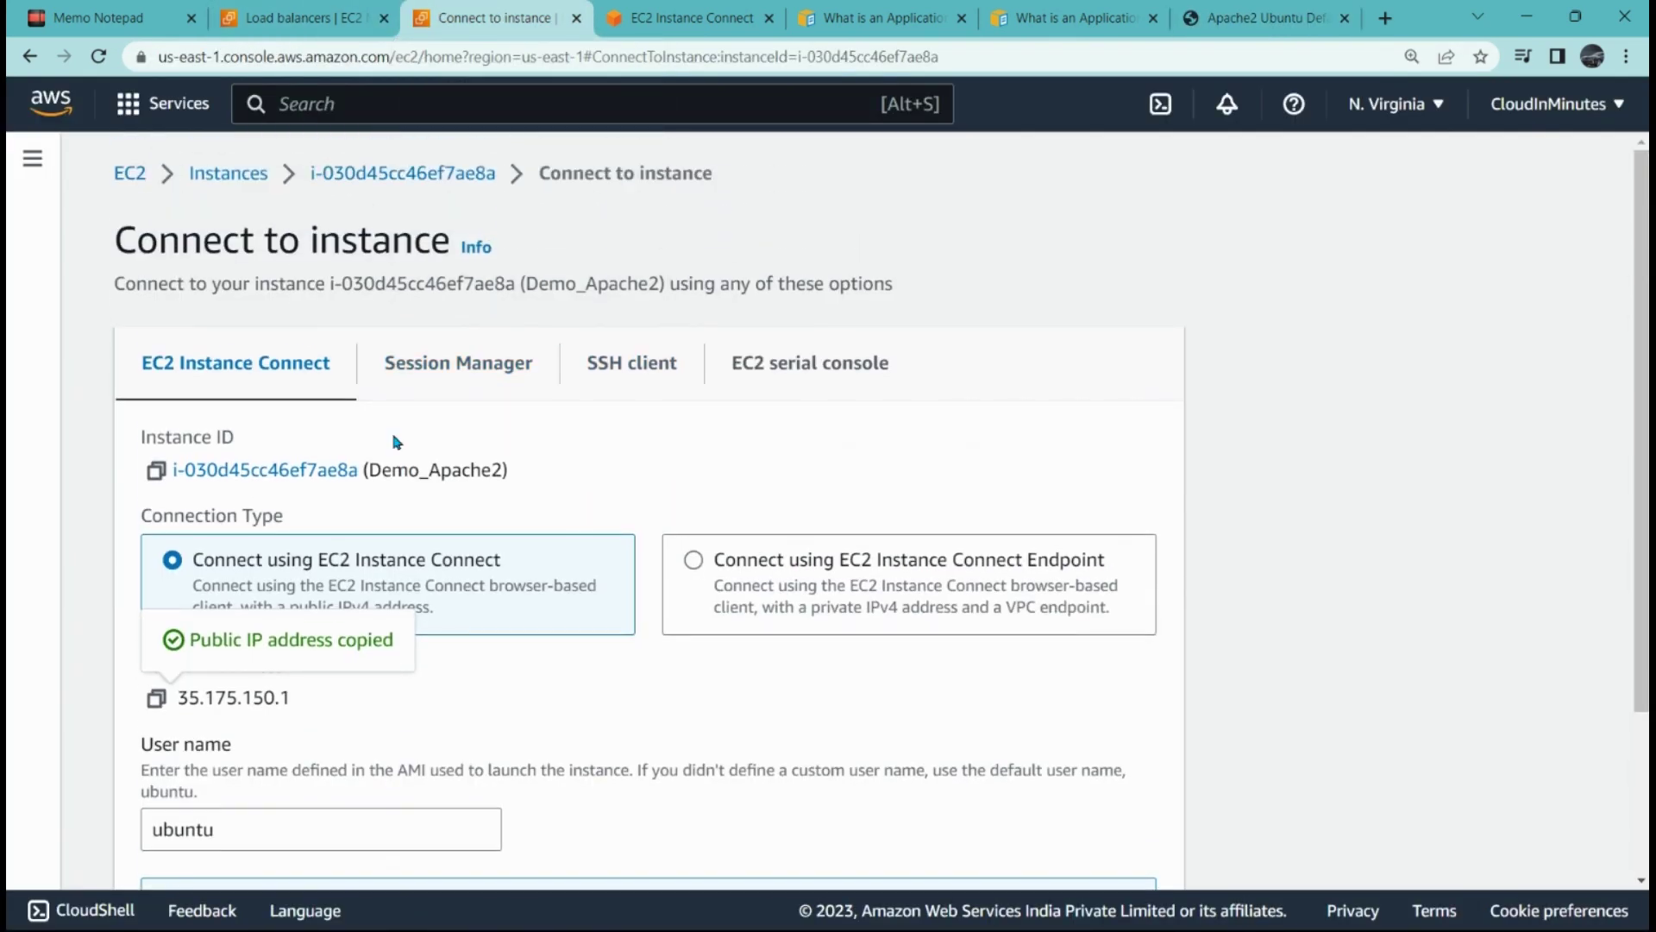
{"action": "left_click", "coordinate": [228, 173]}
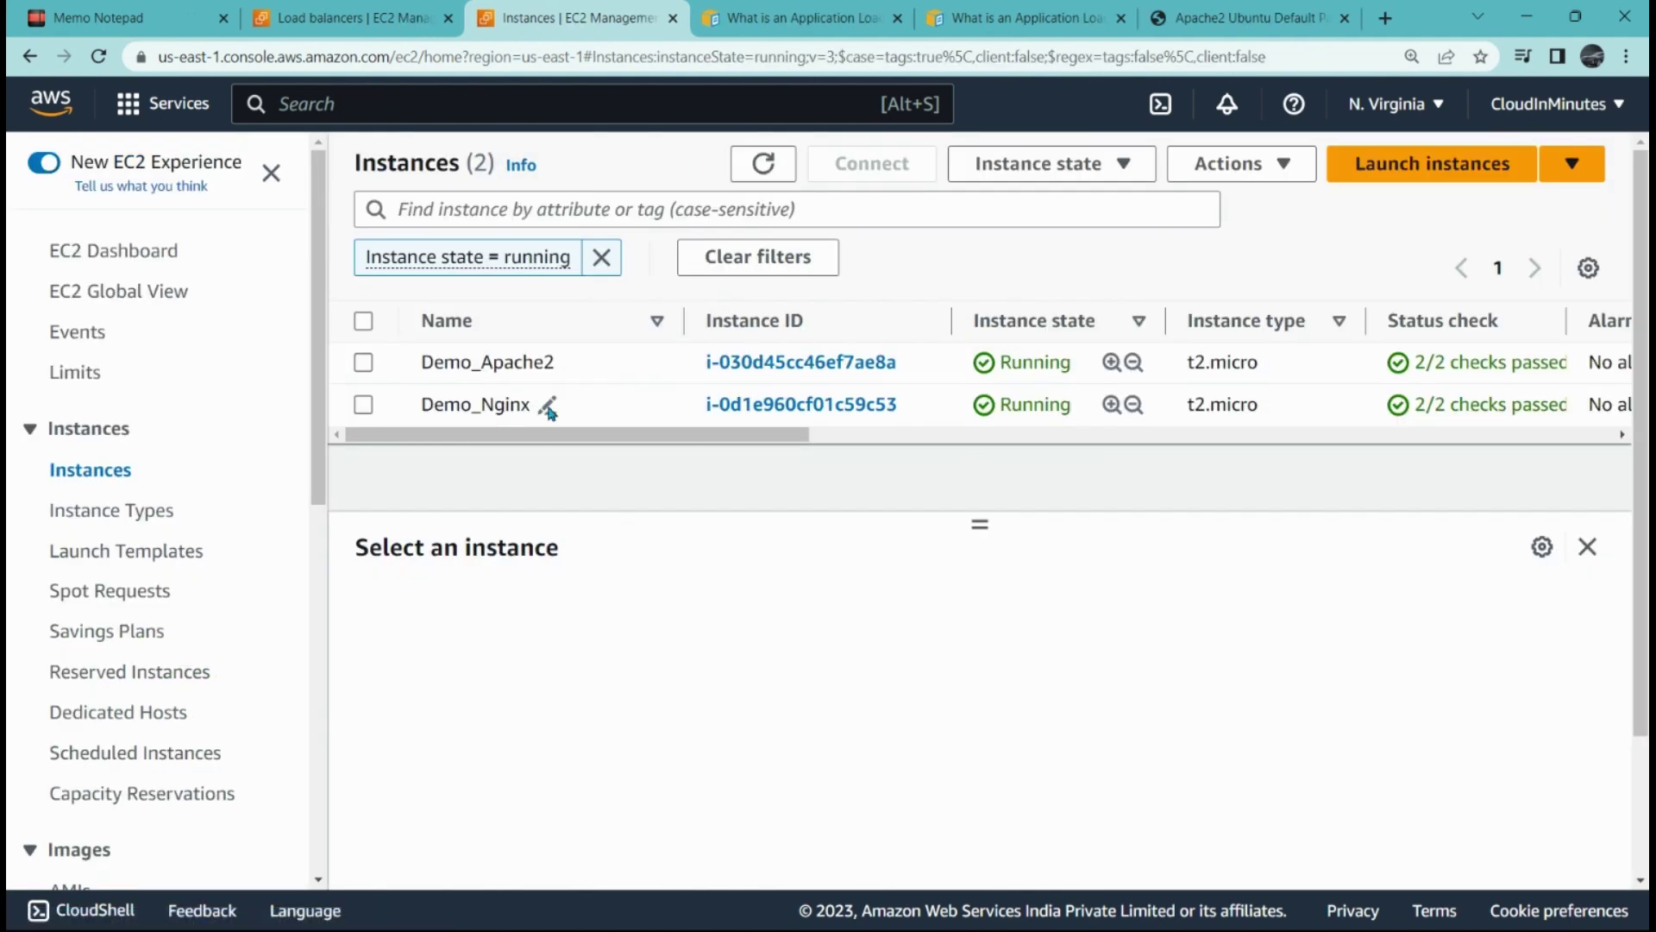
{"action": "left_click", "coordinate": [793, 407]}
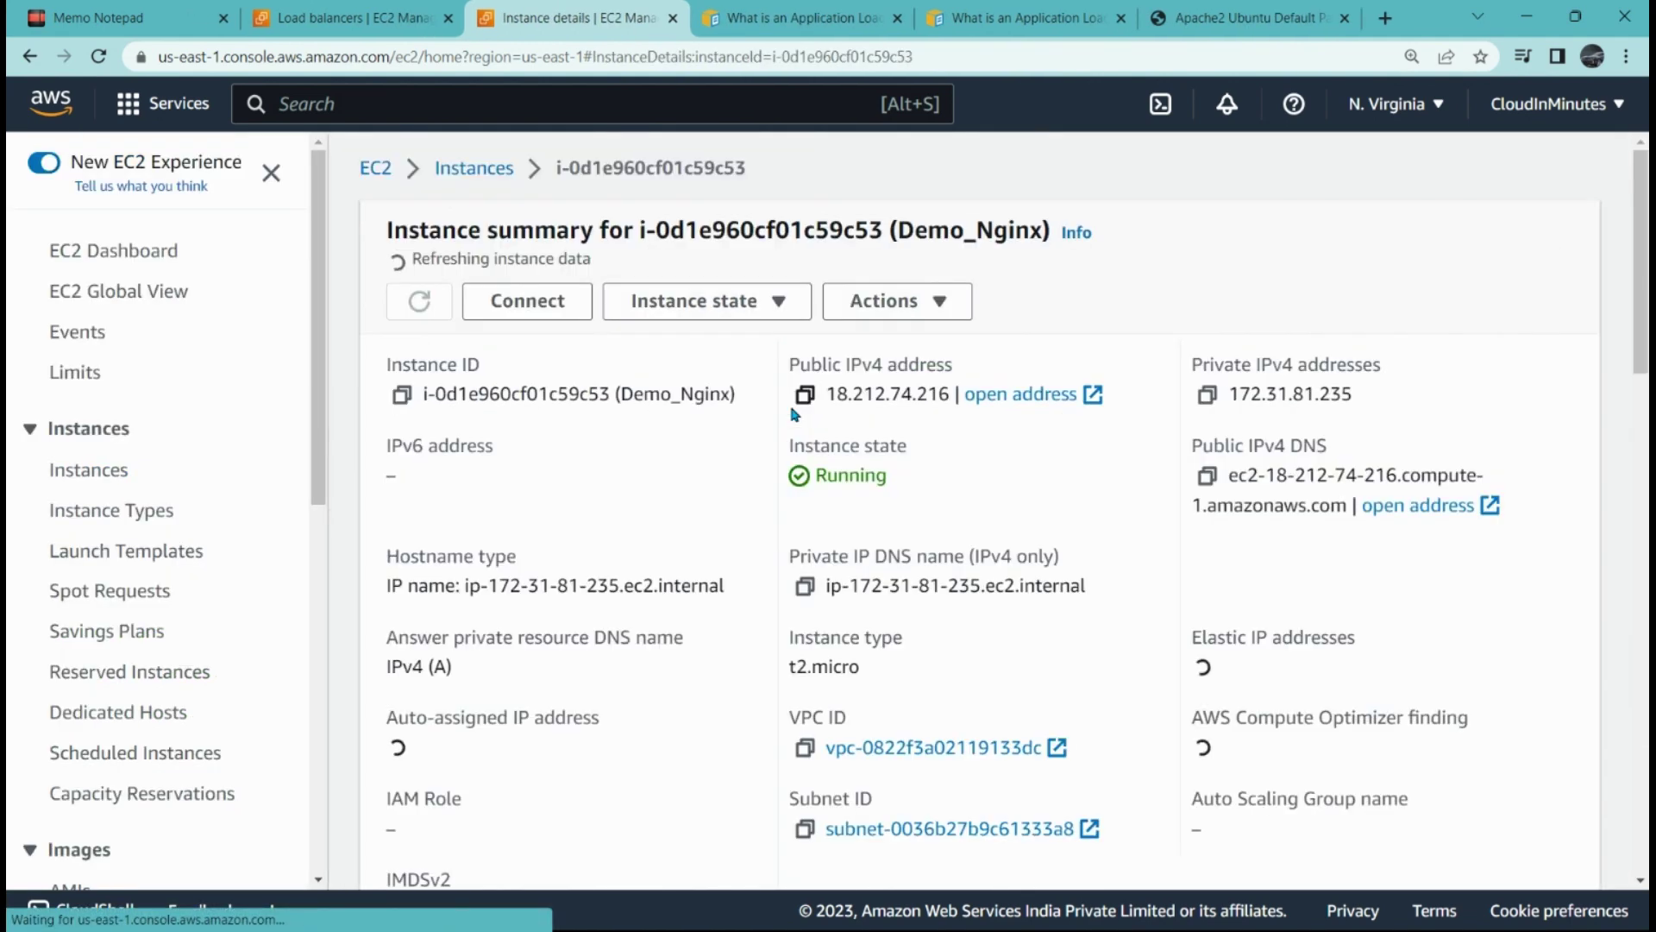
{"action": "left_click", "coordinate": [543, 297]}
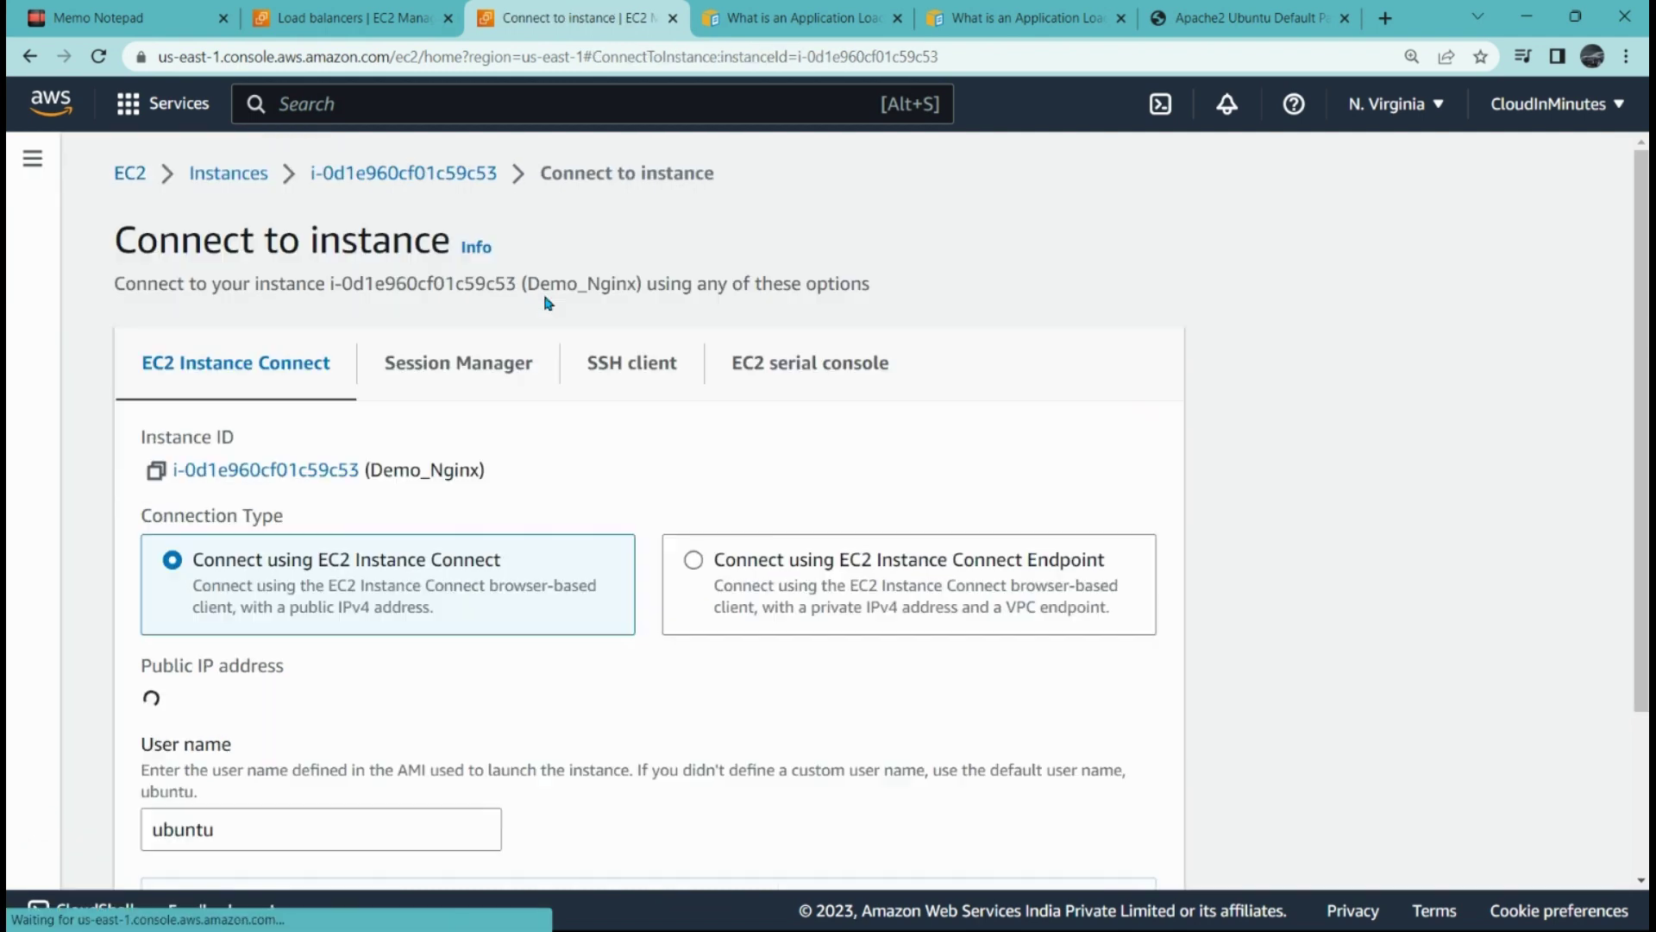
{"action": "scroll", "coordinate": [296, 518], "scroll_direction": "down", "scroll_amount": 1}
{"action": "scroll", "coordinate": [296, 517], "scroll_direction": "down", "scroll_amount": 2}
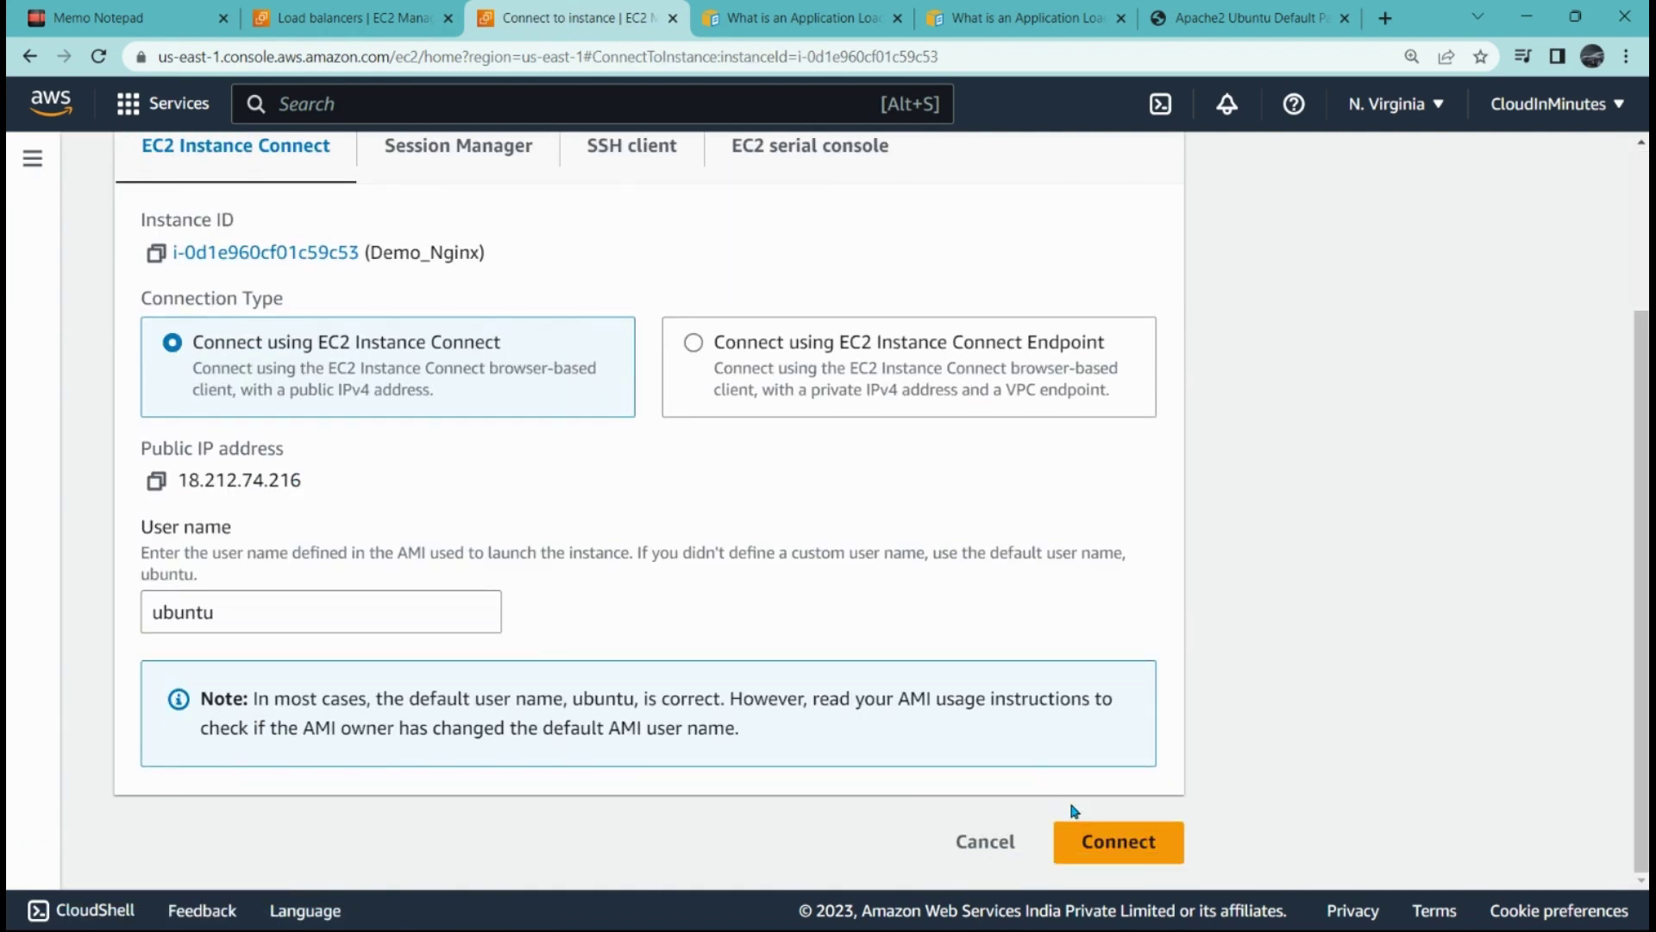
{"action": "left_click", "coordinate": [1080, 833]}
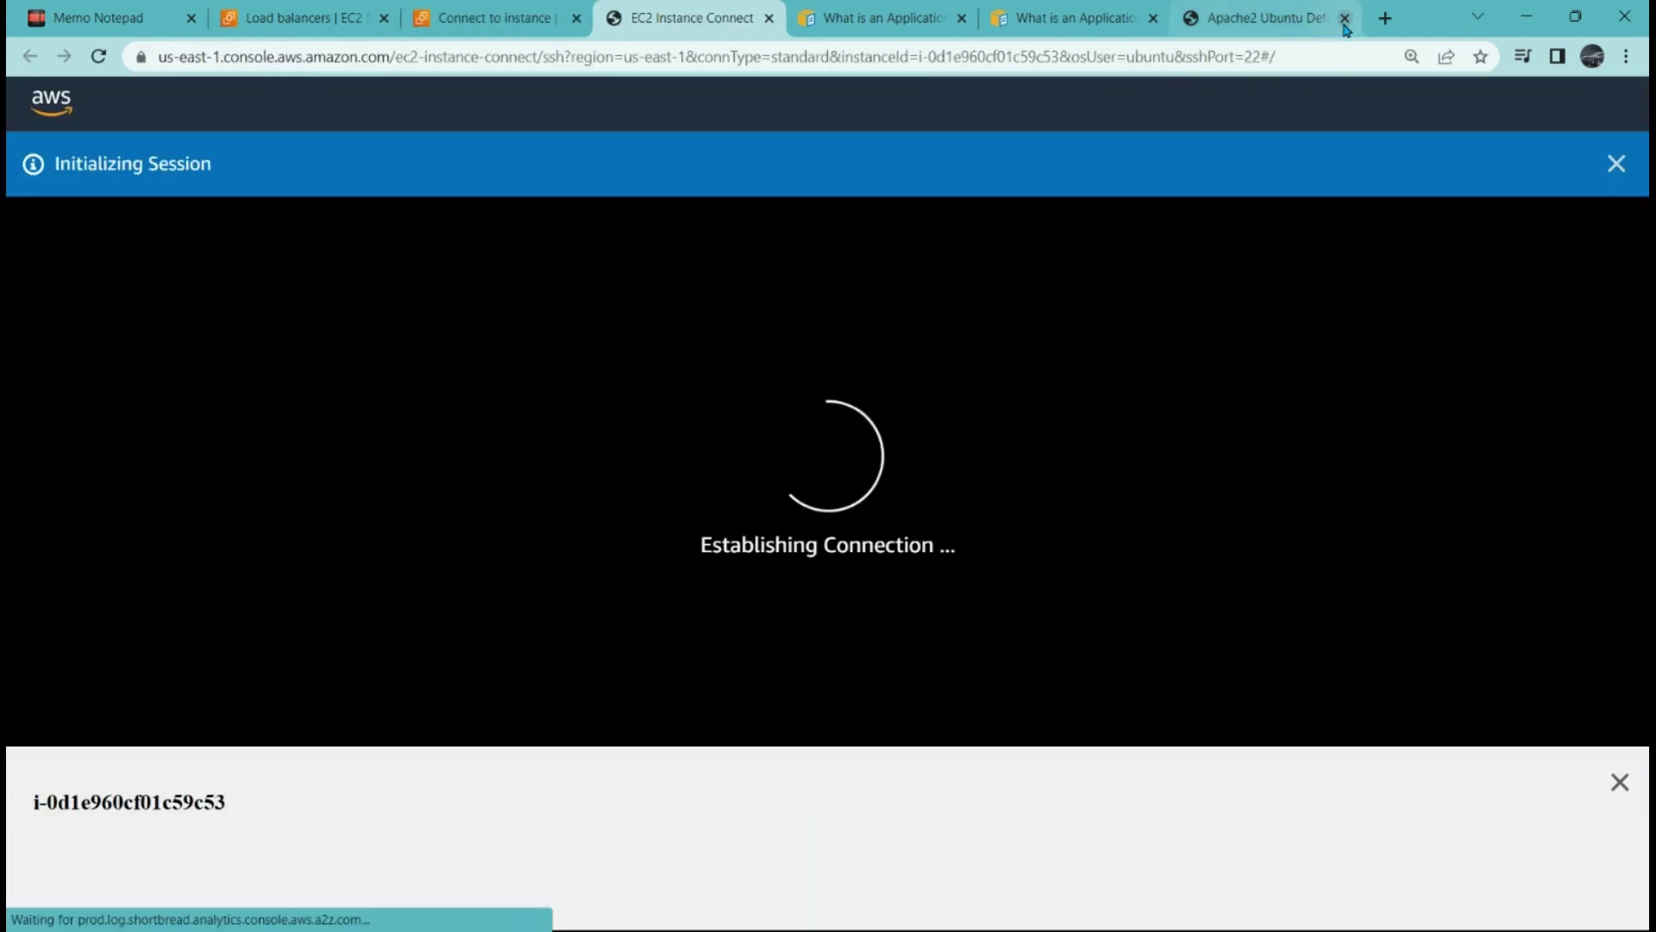
Refresh the package lists on Demo_Nginx with sudo apt-get update.
{"action": "type", "text": "s"}
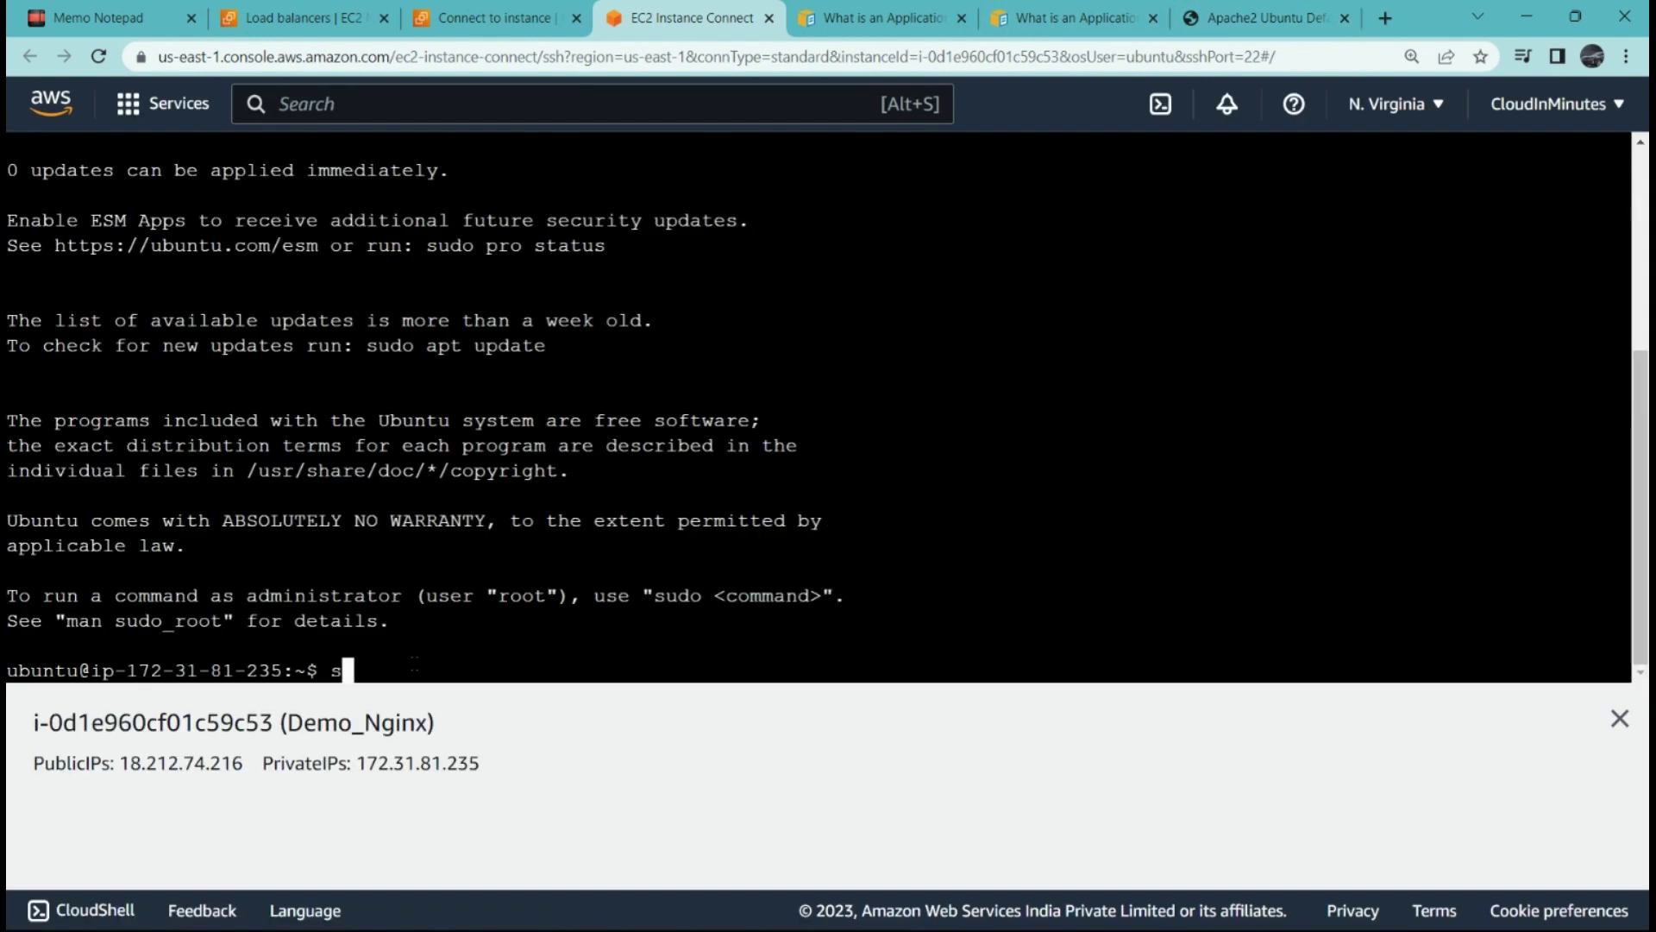
{"action": "type", "text": "udo apt-get upd"}
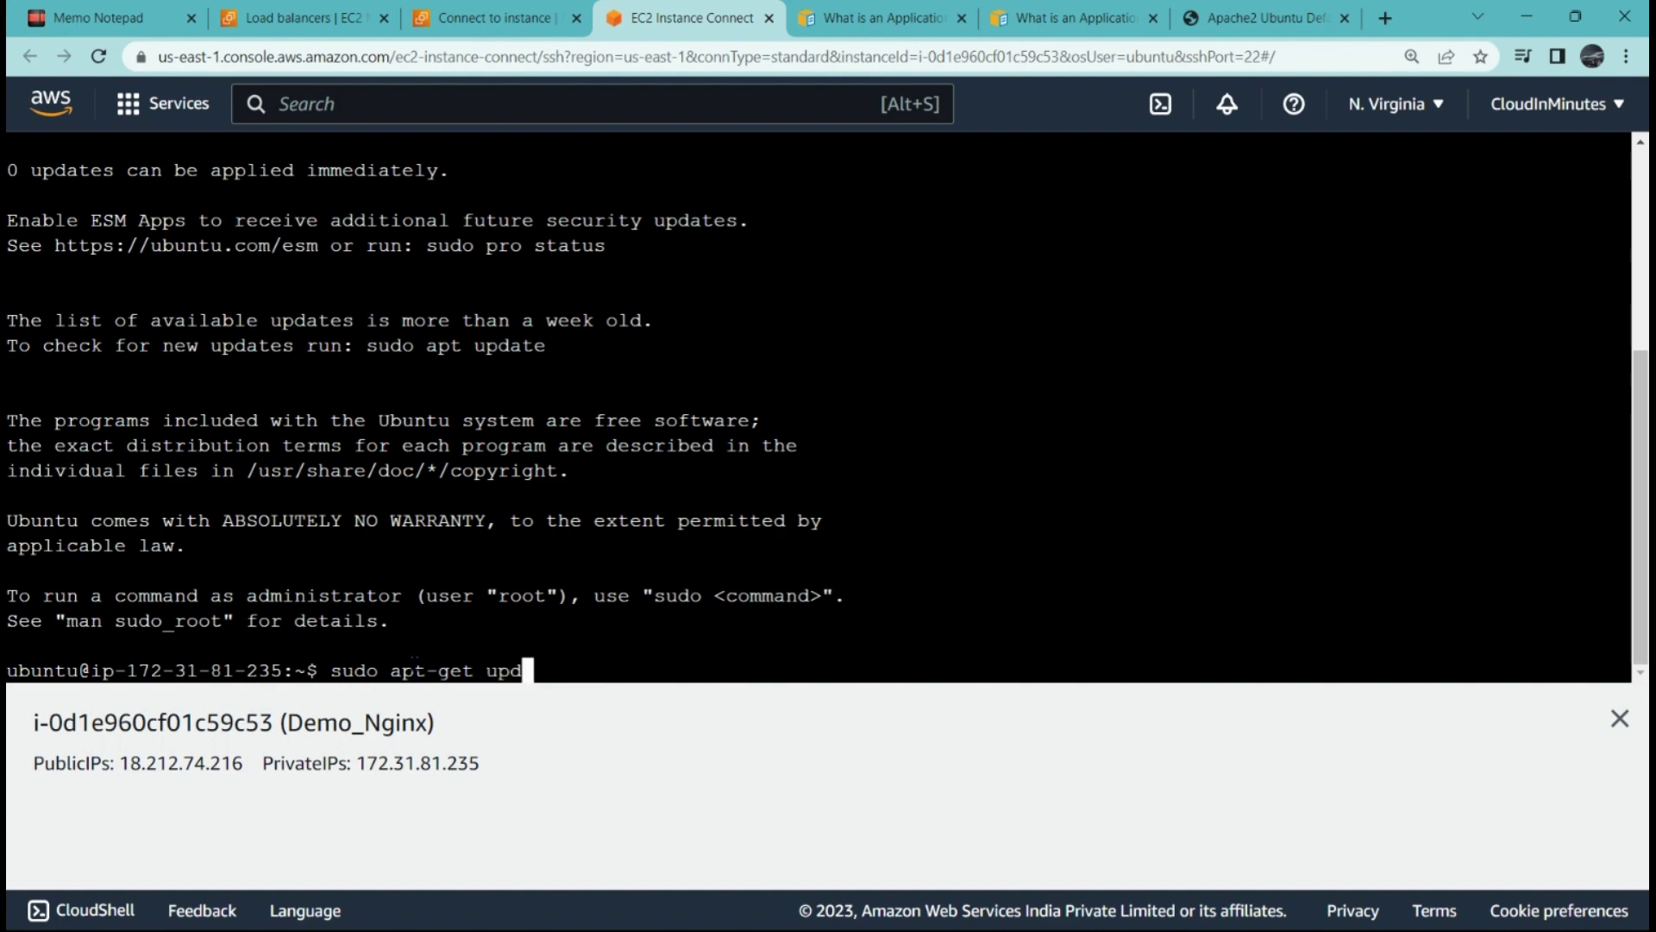
{"action": "type", "text": "ate"}
{"action": "key", "text": "Return"}
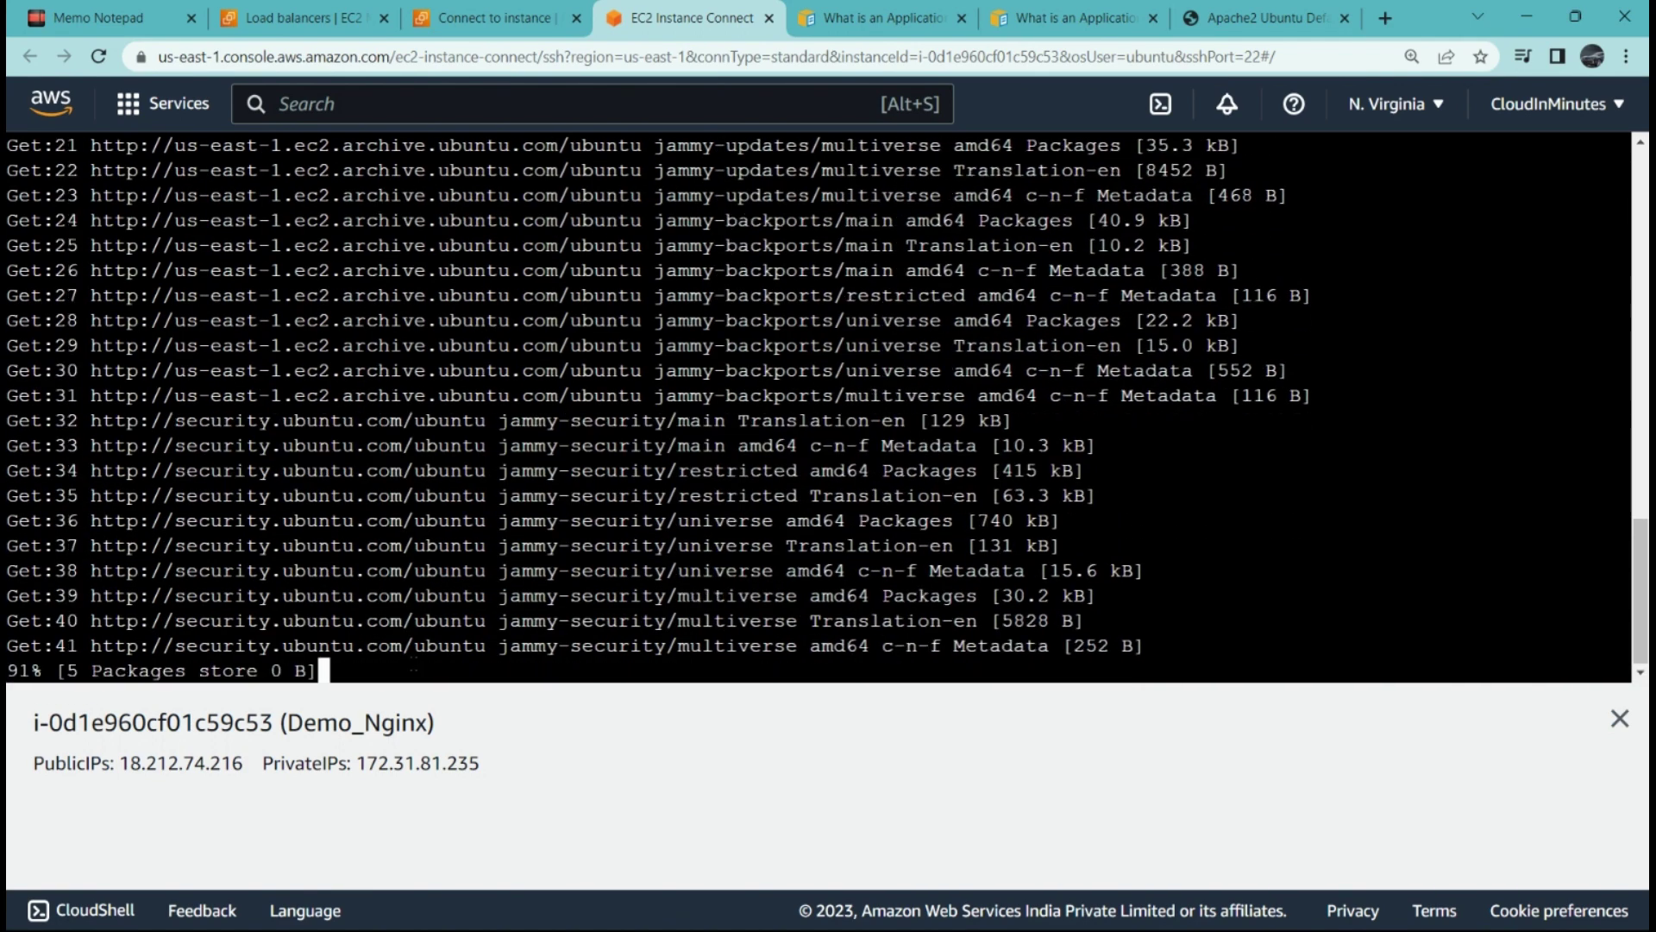
Install the Nginx web server on Demo_Nginx with sudo apt-get install nginx and accept the installation.
{"action": "type", "text": "s"}
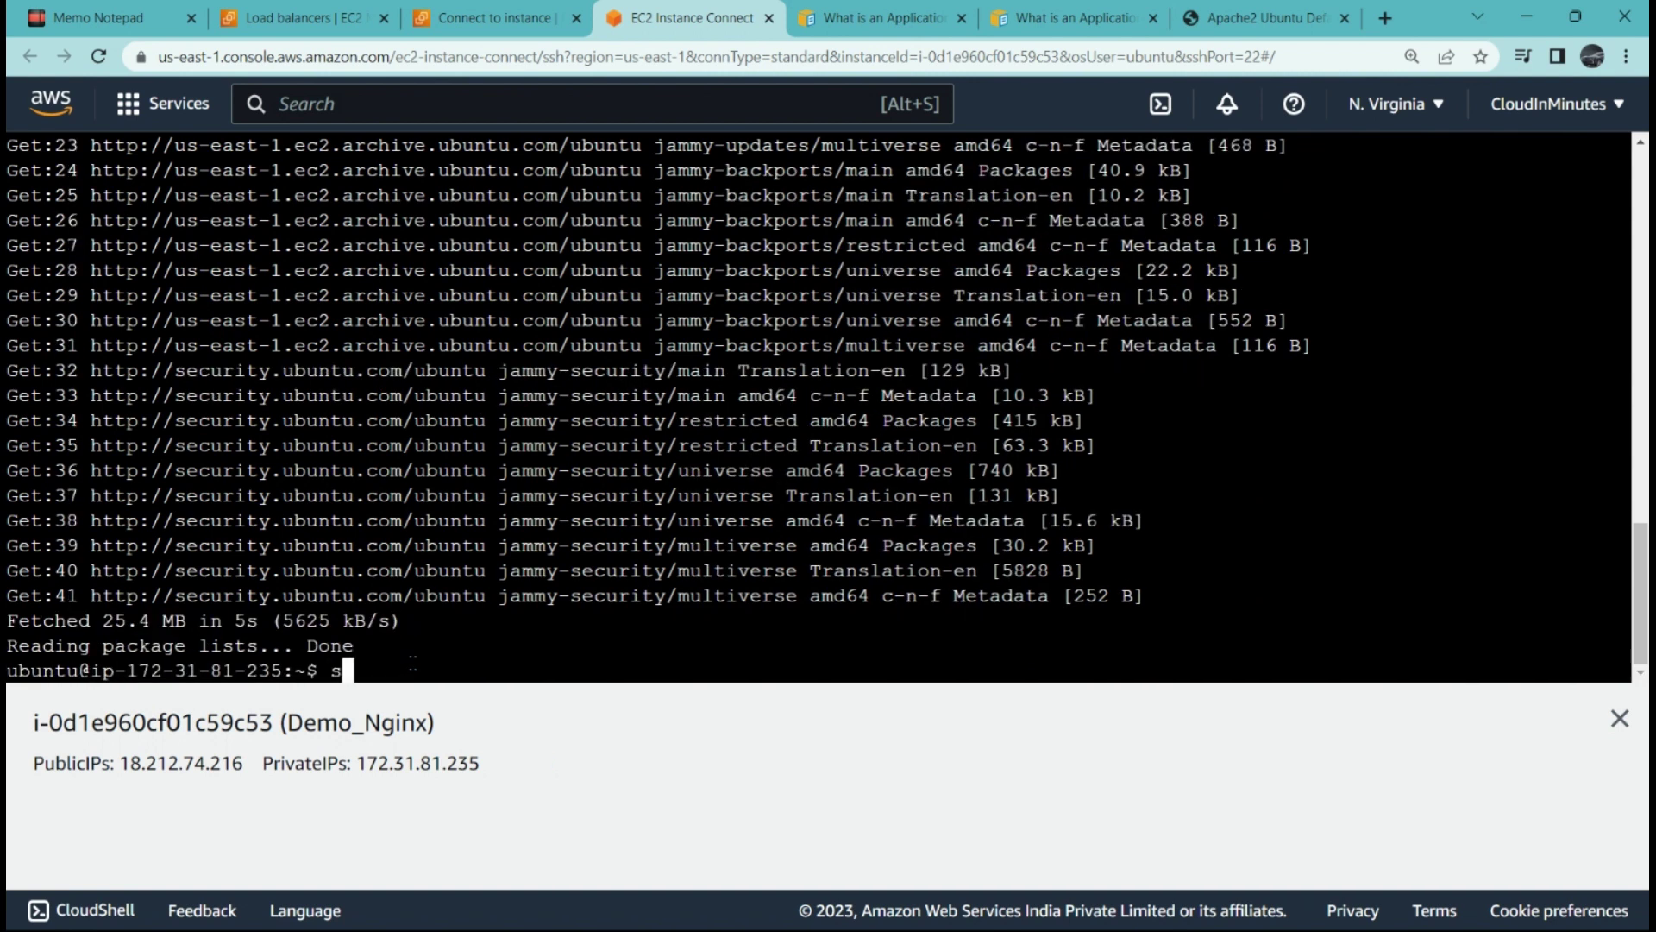
{"action": "type", "text": "udo apt-get insta;"}
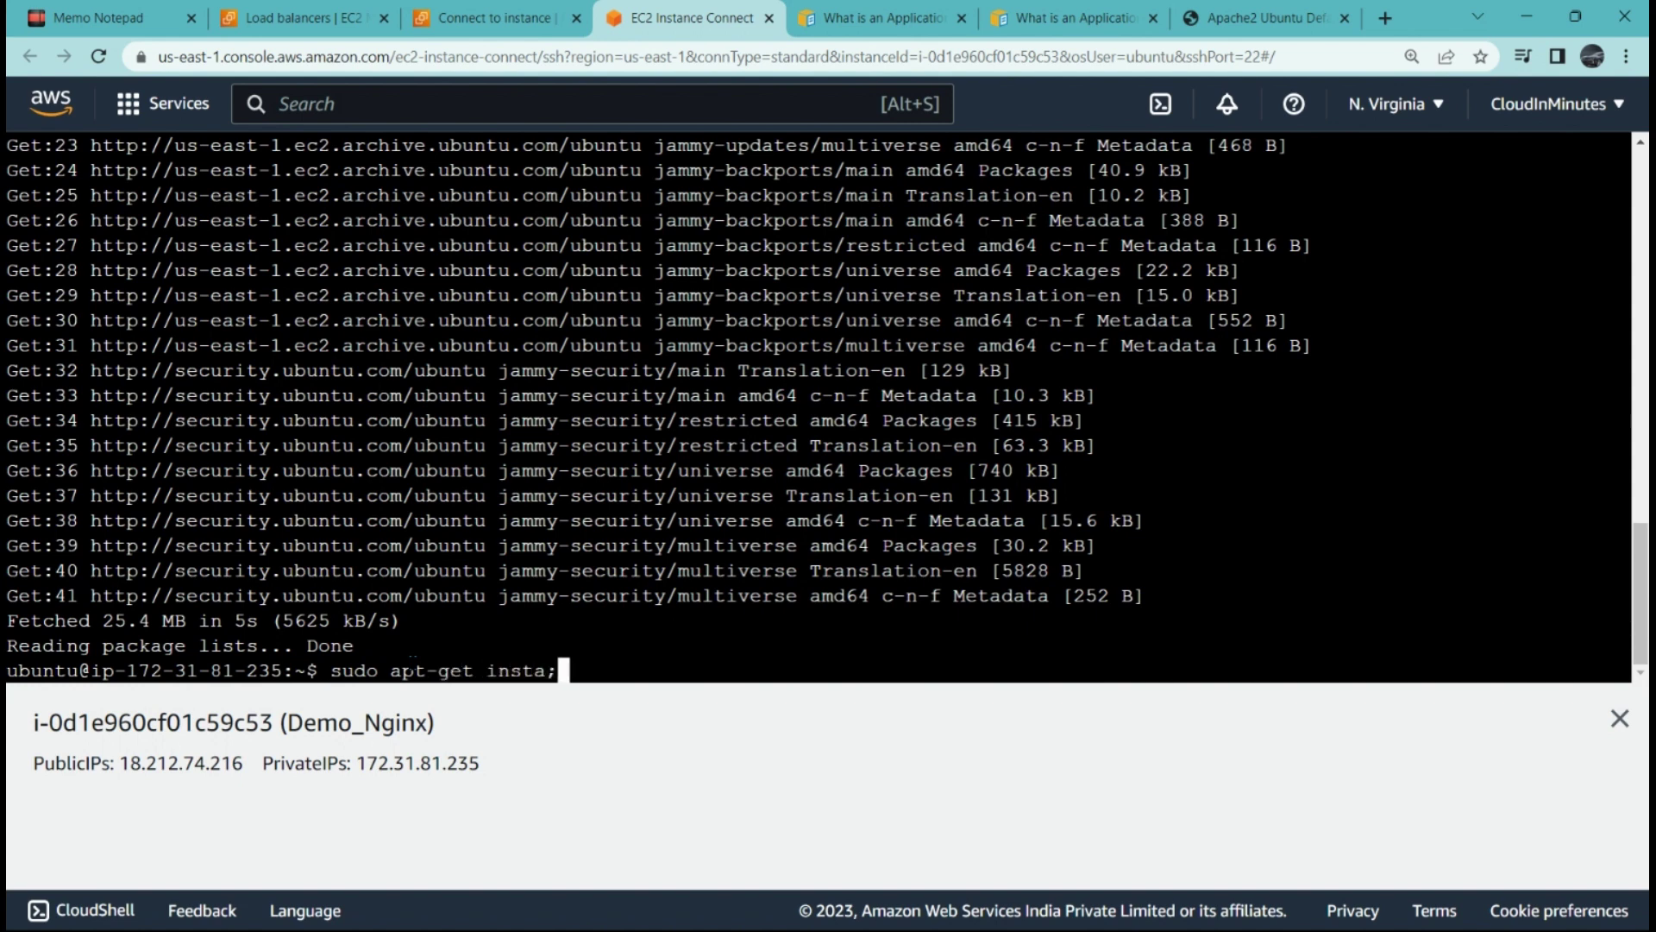
{"action": "key", "text": "BackSpace"}
{"action": "type", "text": "ll nginx"}
{"action": "key", "text": "Return"}
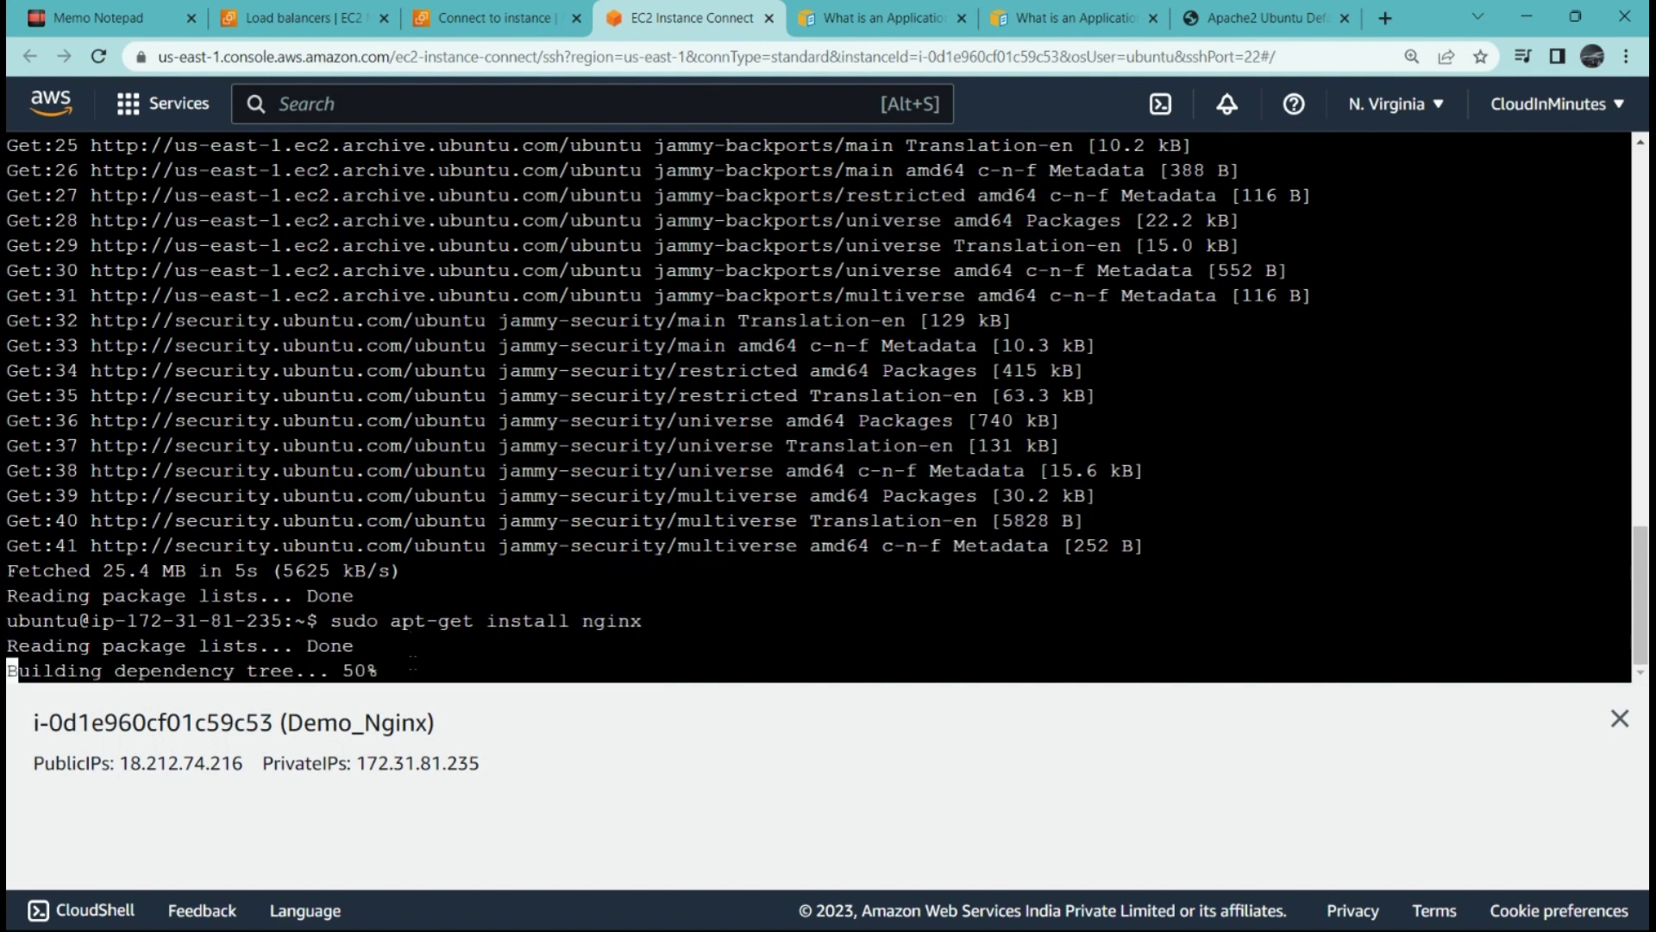
{"action": "key", "text": "Return"}
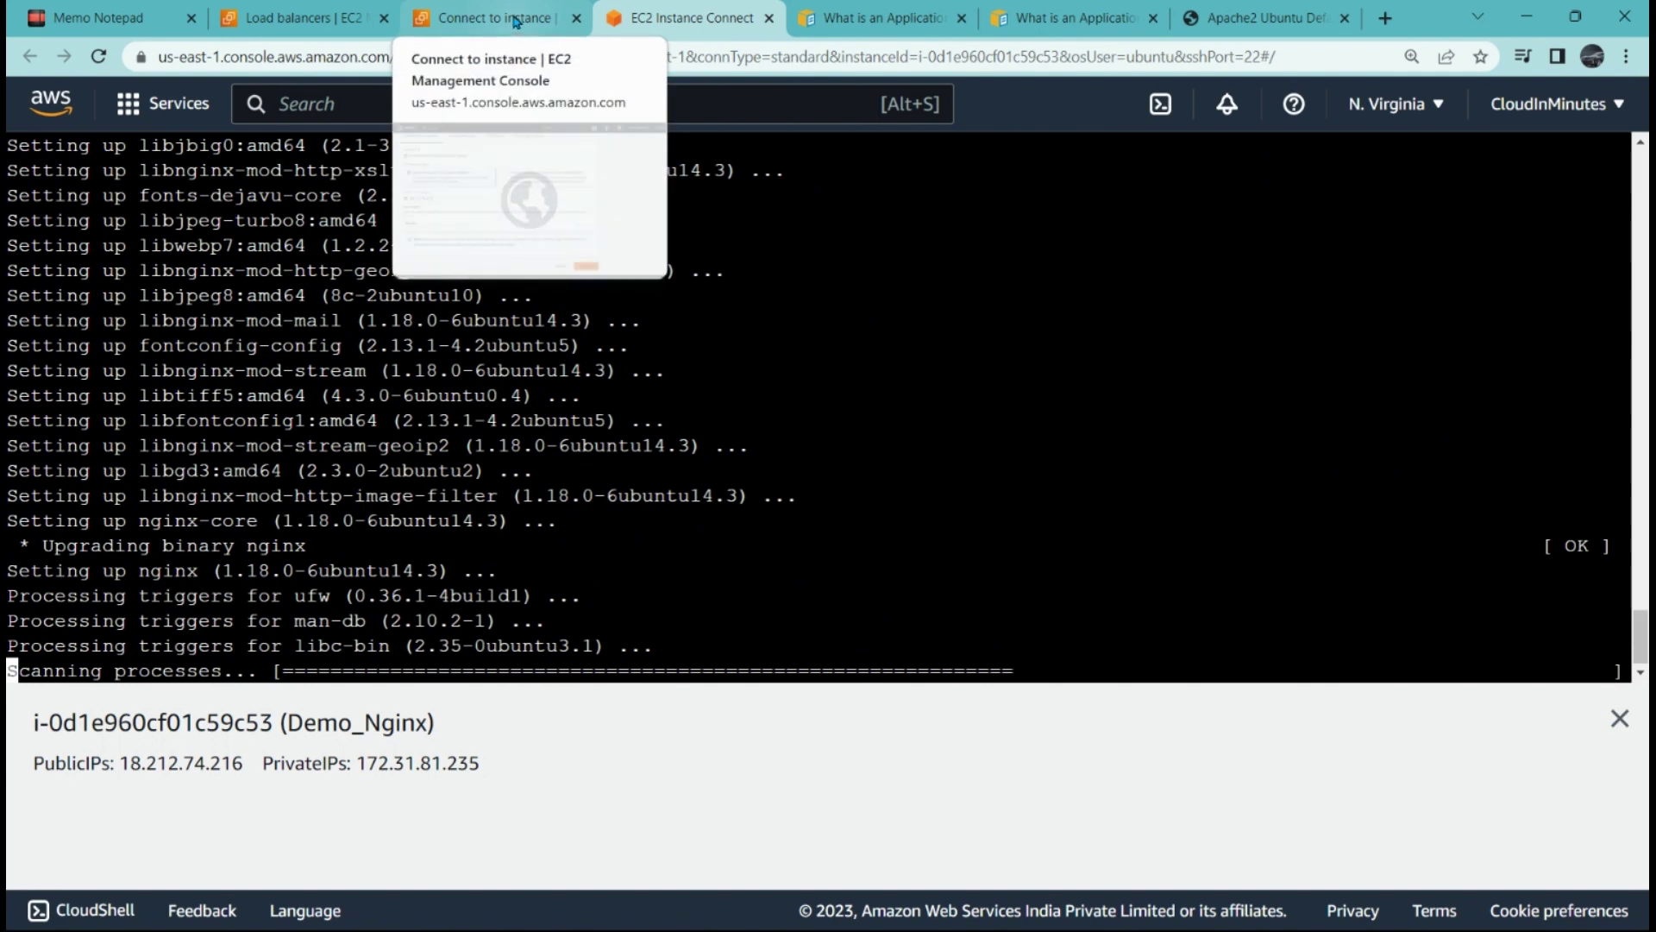
Copy the public IP address of Demo_Nginx and open 18.212.74.216 in a new browser tab.
{"action": "left_click", "coordinate": [515, 21]}
{"action": "left_click", "coordinate": [156, 481]}
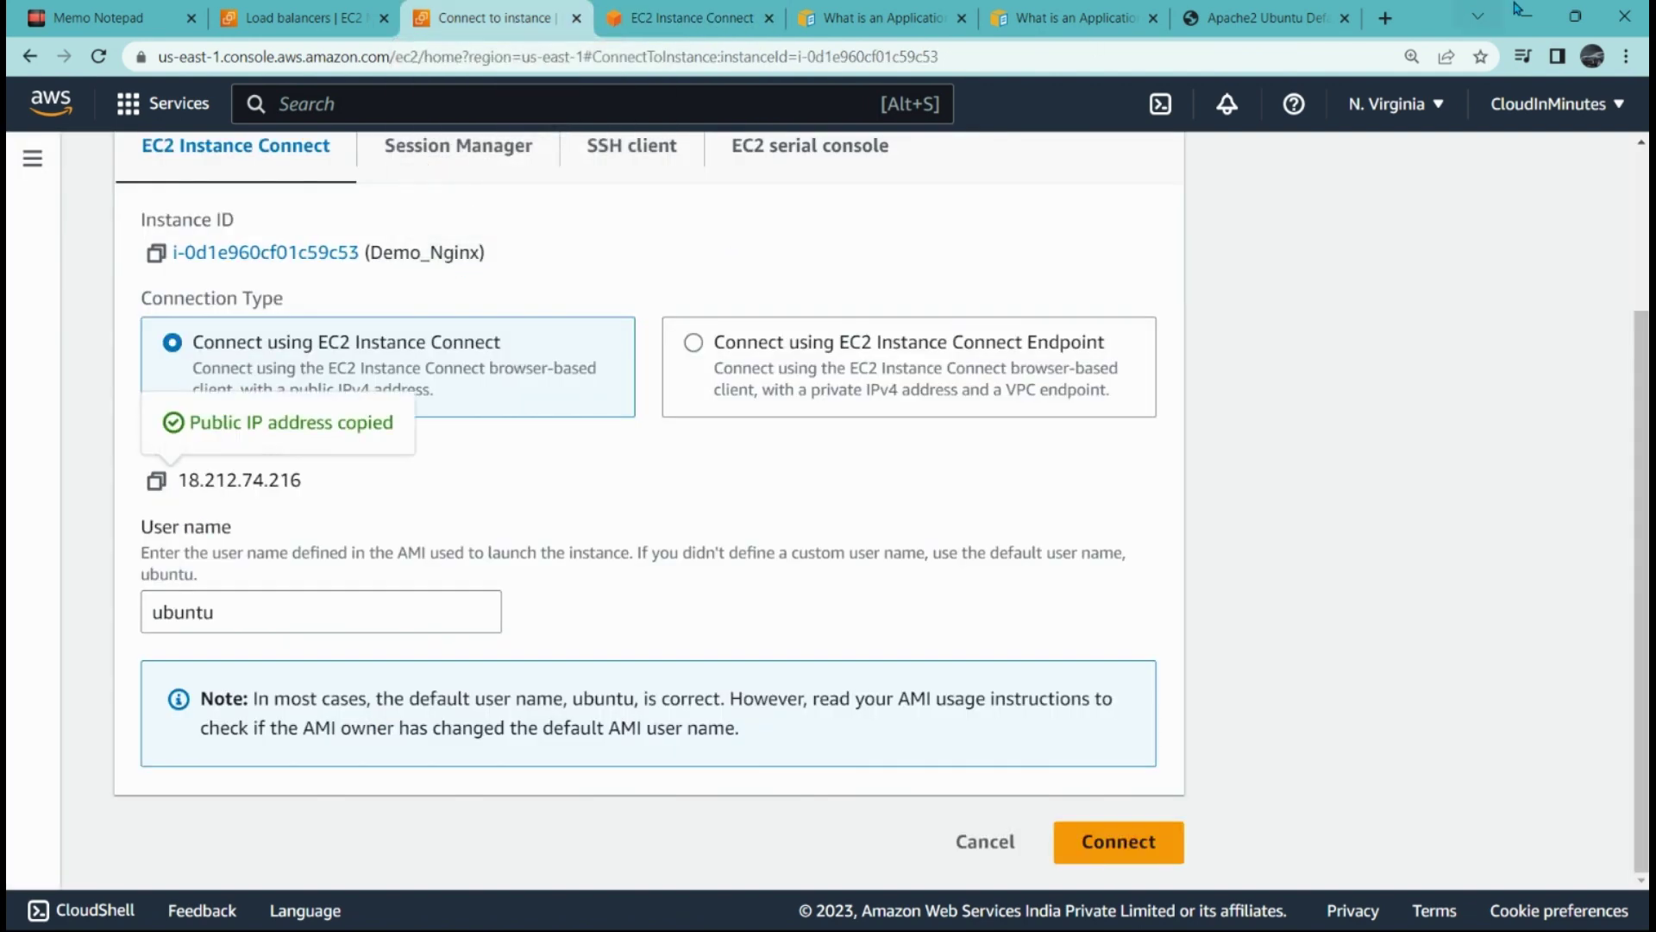
{"action": "left_click", "coordinate": [1385, 18]}
{"action": "key", "text": "ctrl+v"}
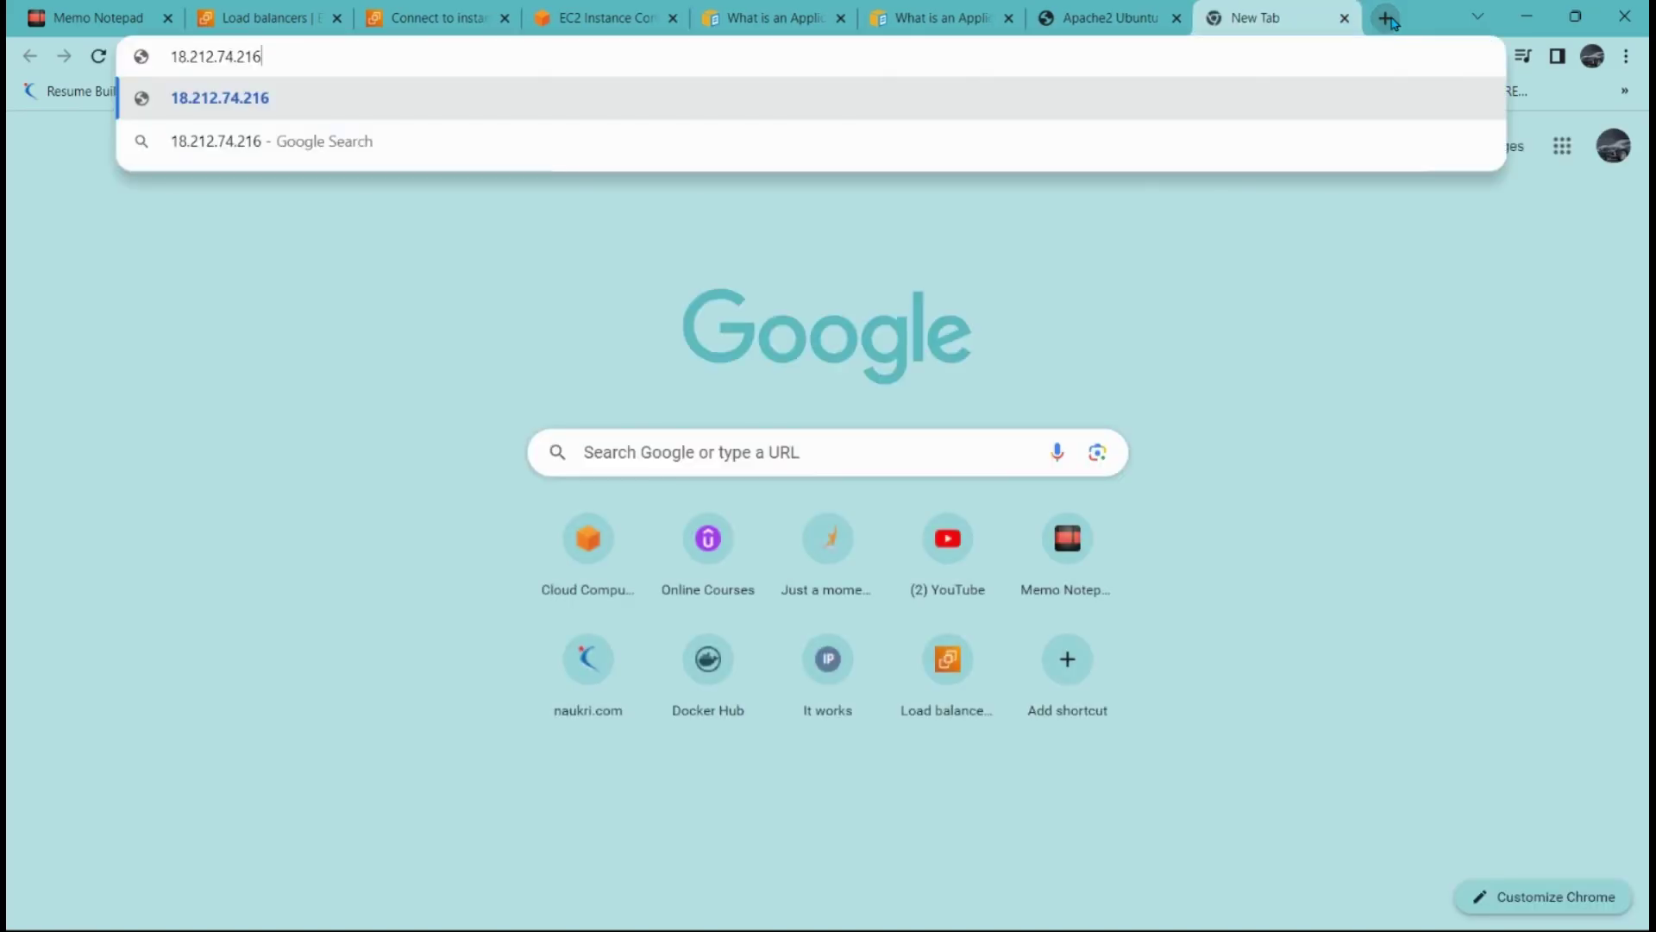
{"action": "key", "text": "Return"}
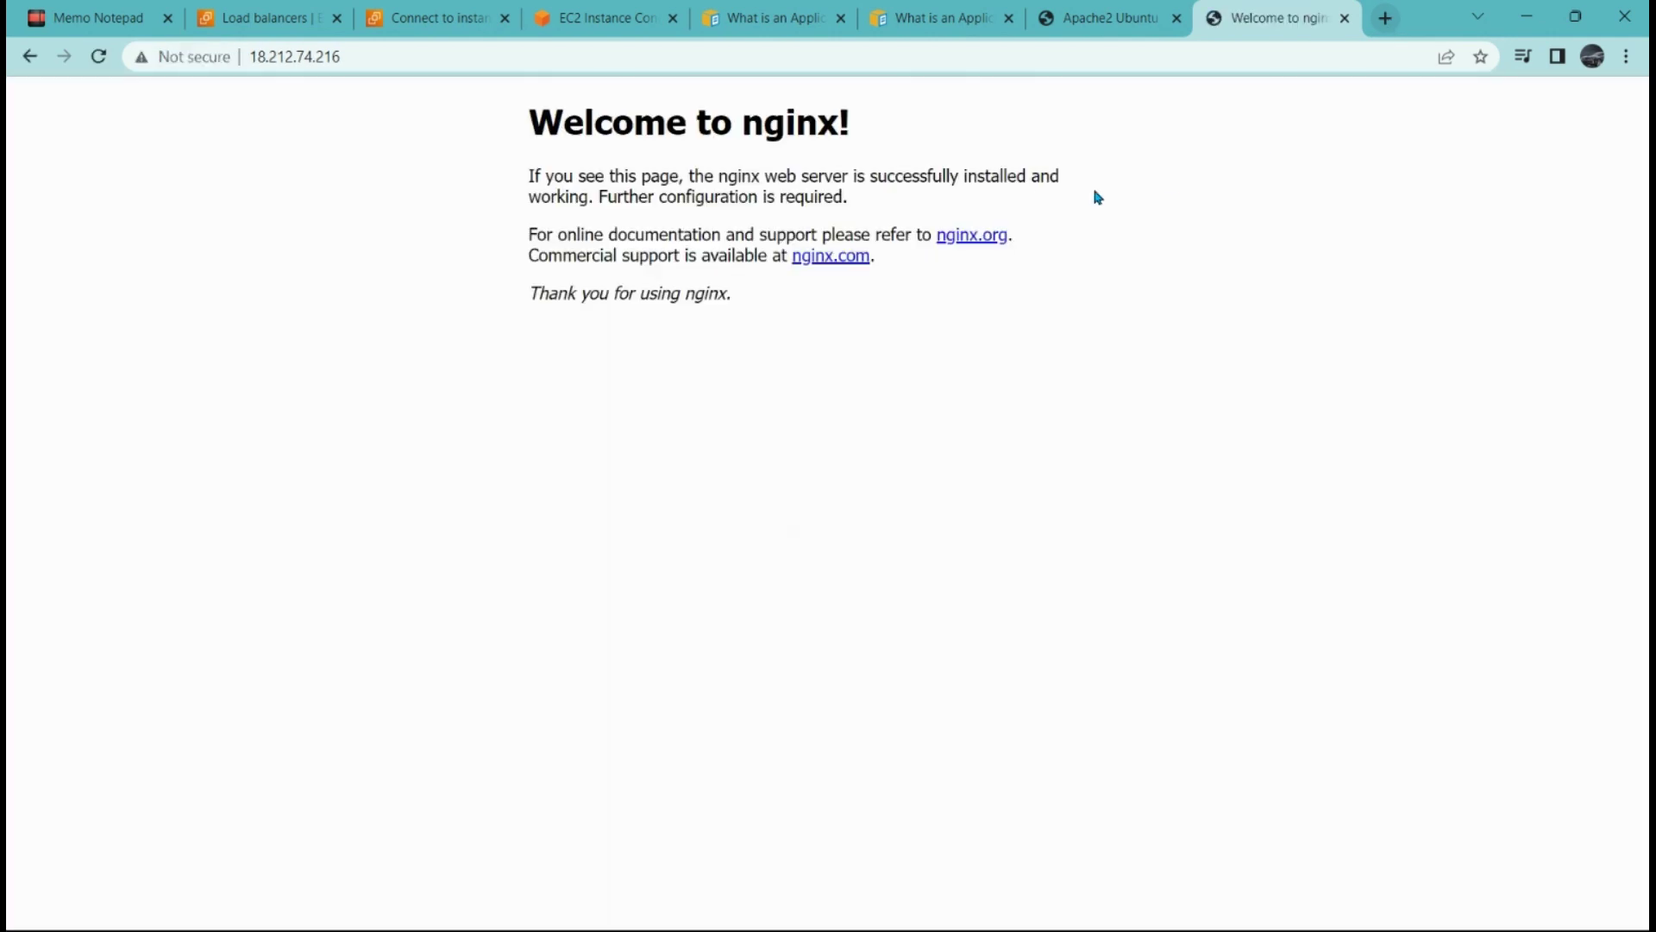
Log out of the Demo_Nginx terminal session with exit and close its browser tab.
{"action": "left_click", "coordinate": [597, 8]}
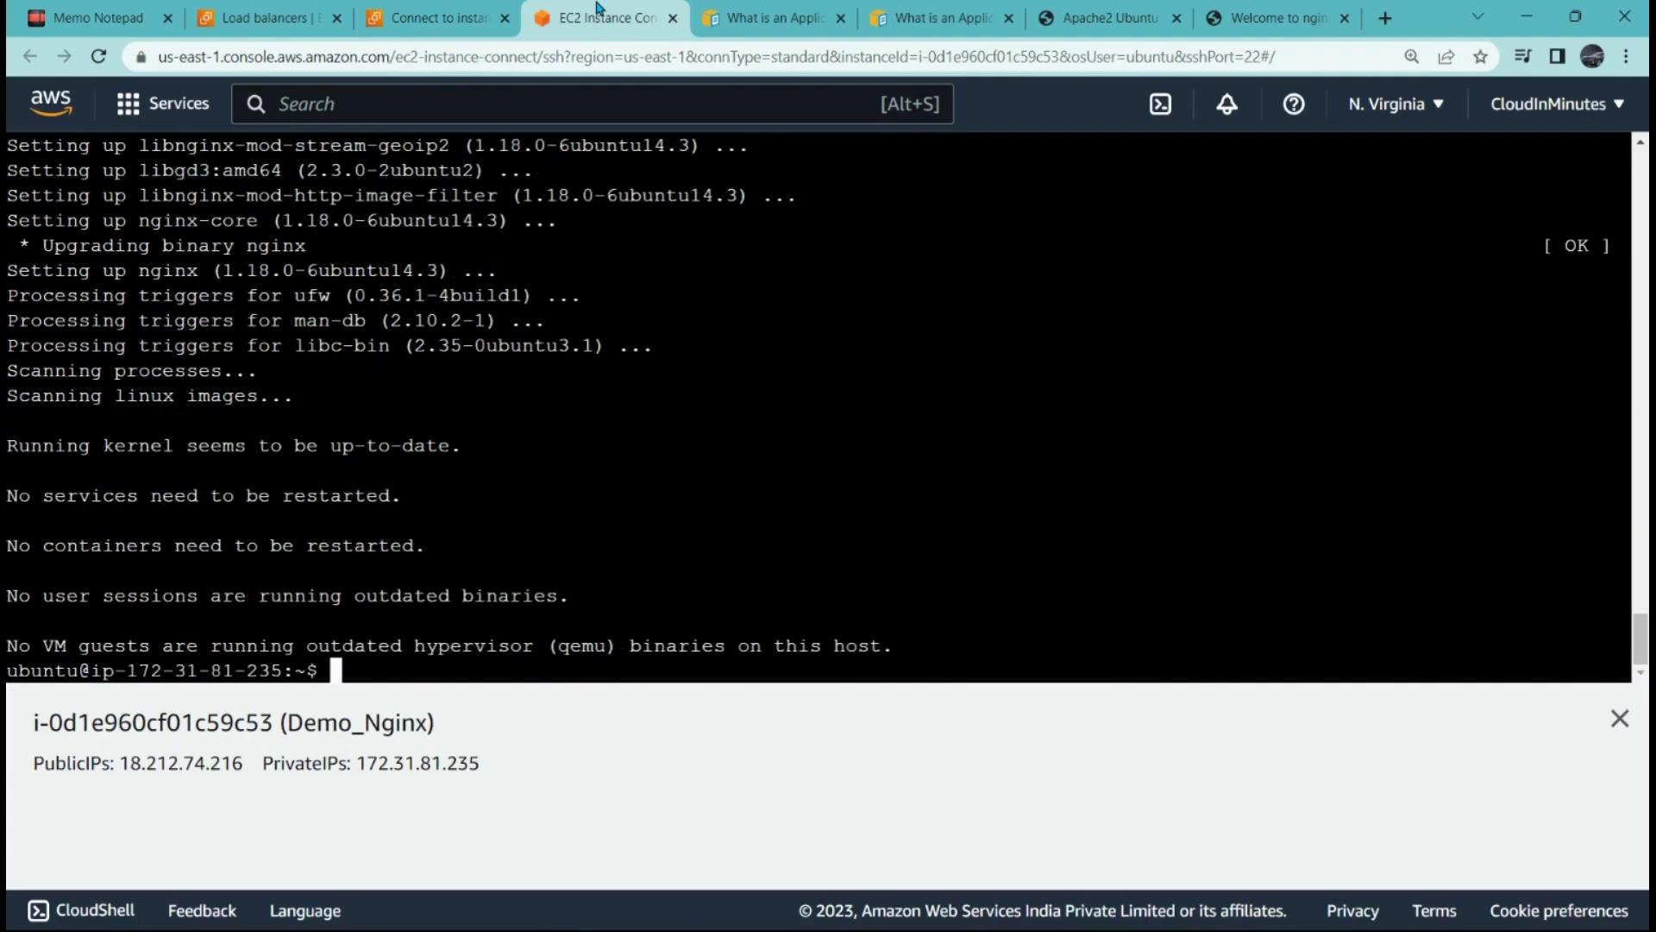
{"action": "left_click", "coordinate": [1307, 10]}
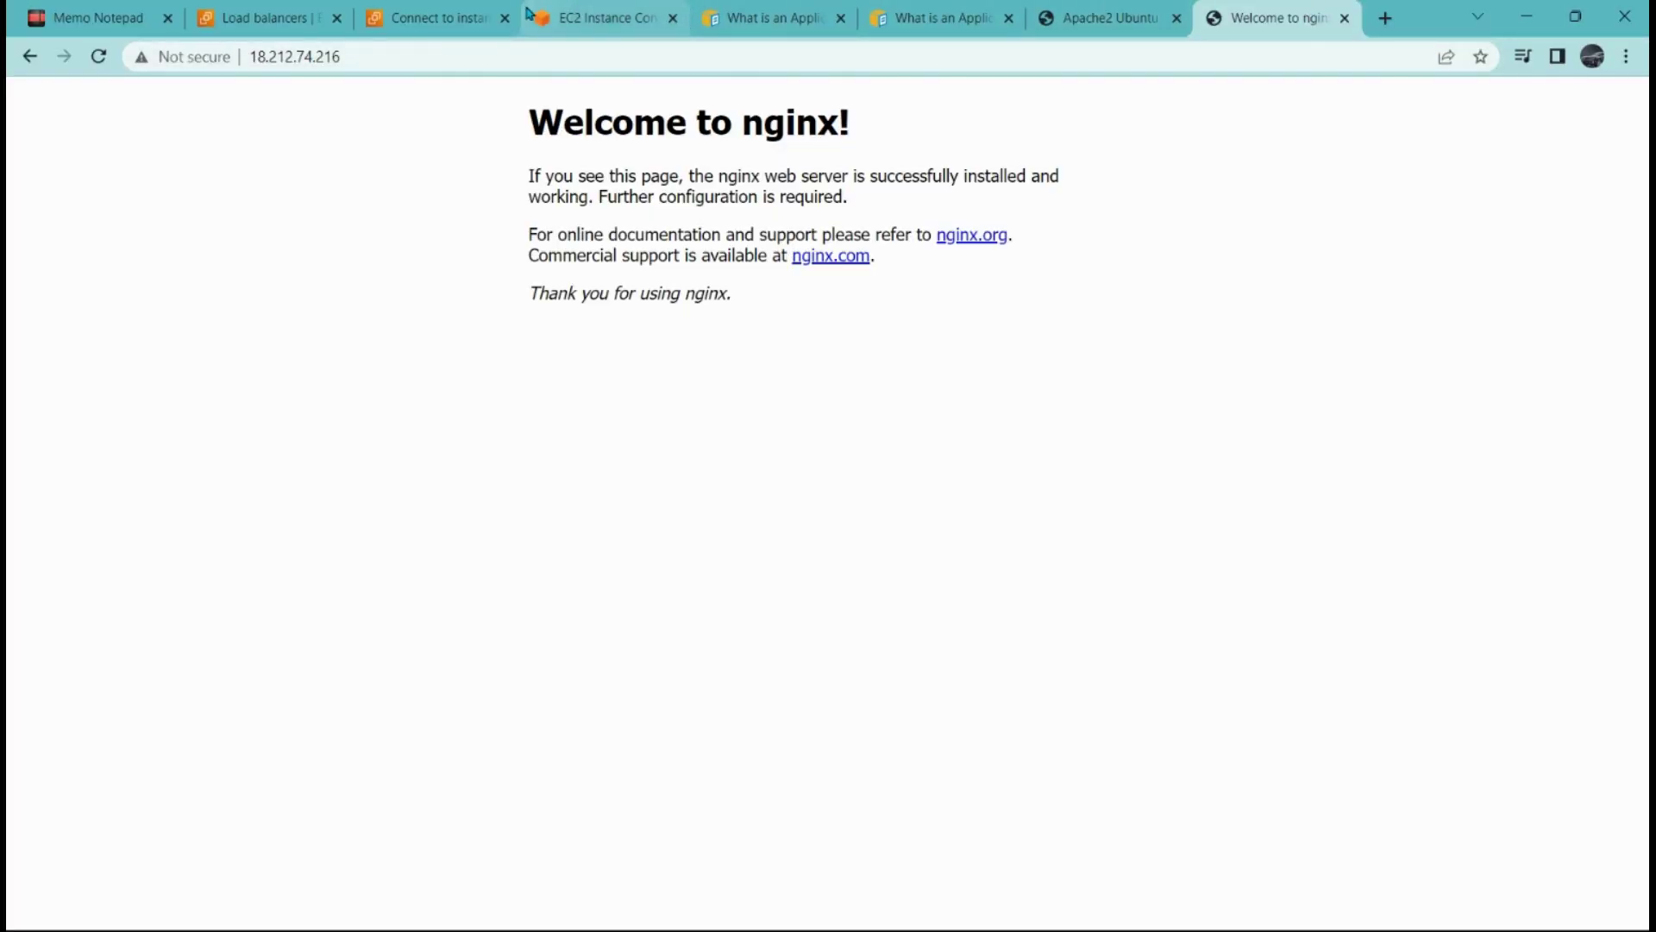
{"action": "left_click", "coordinate": [414, 14]}
{"action": "left_click", "coordinate": [604, 17]}
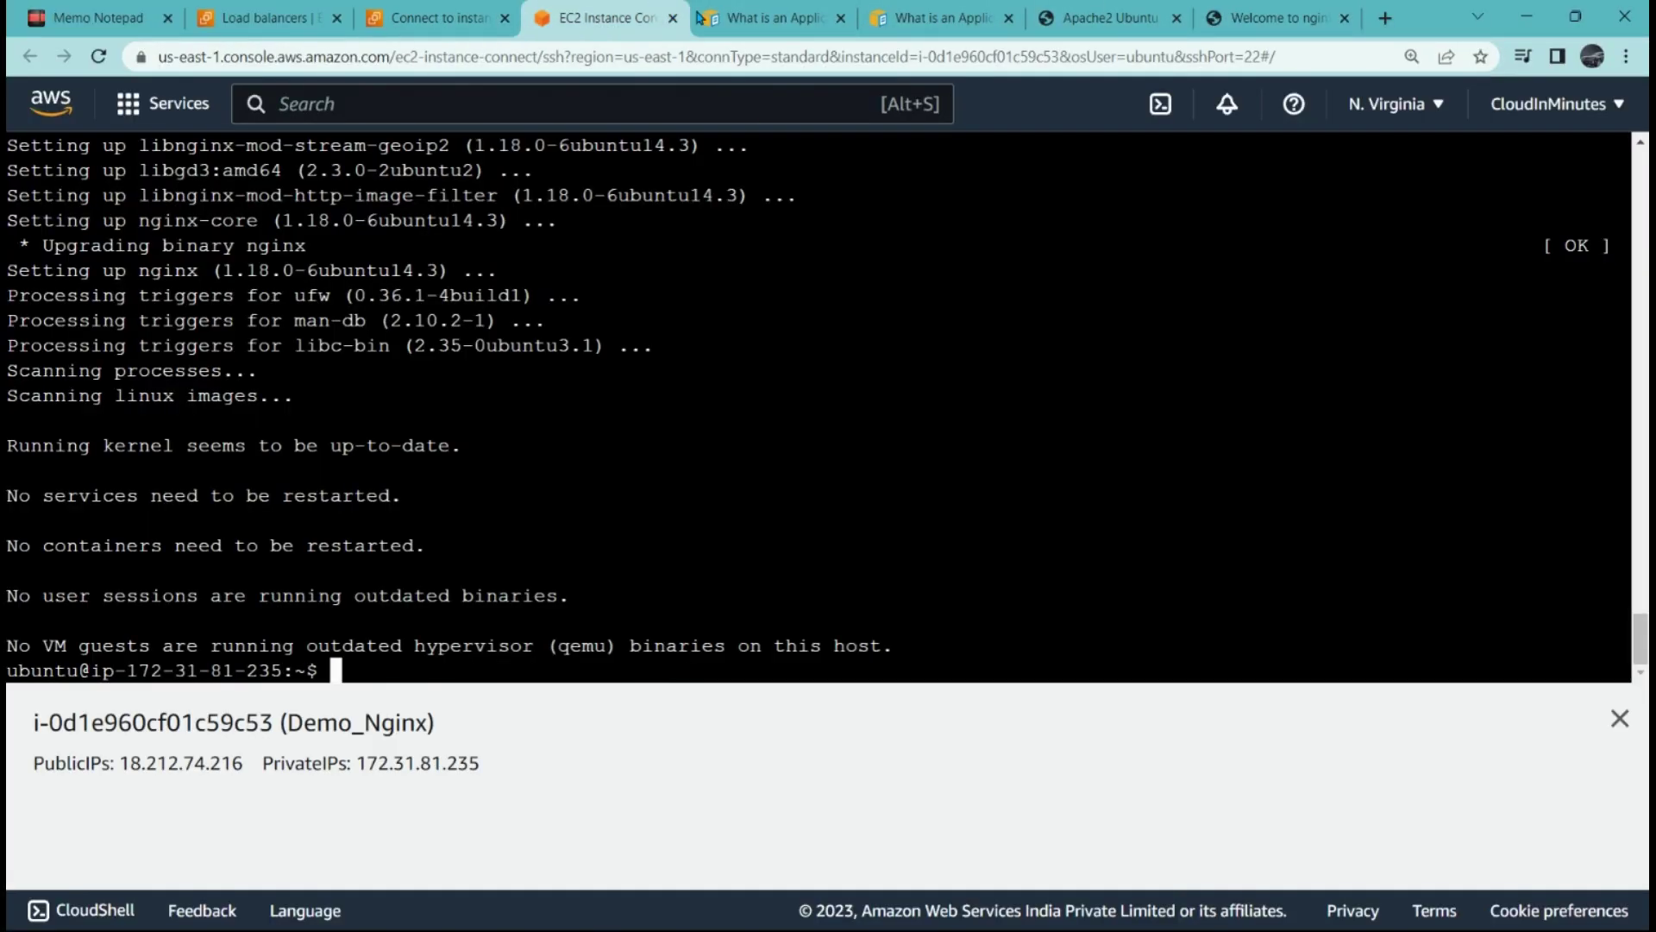
{"action": "type", "text": "exit"}
{"action": "key", "text": "Return"}
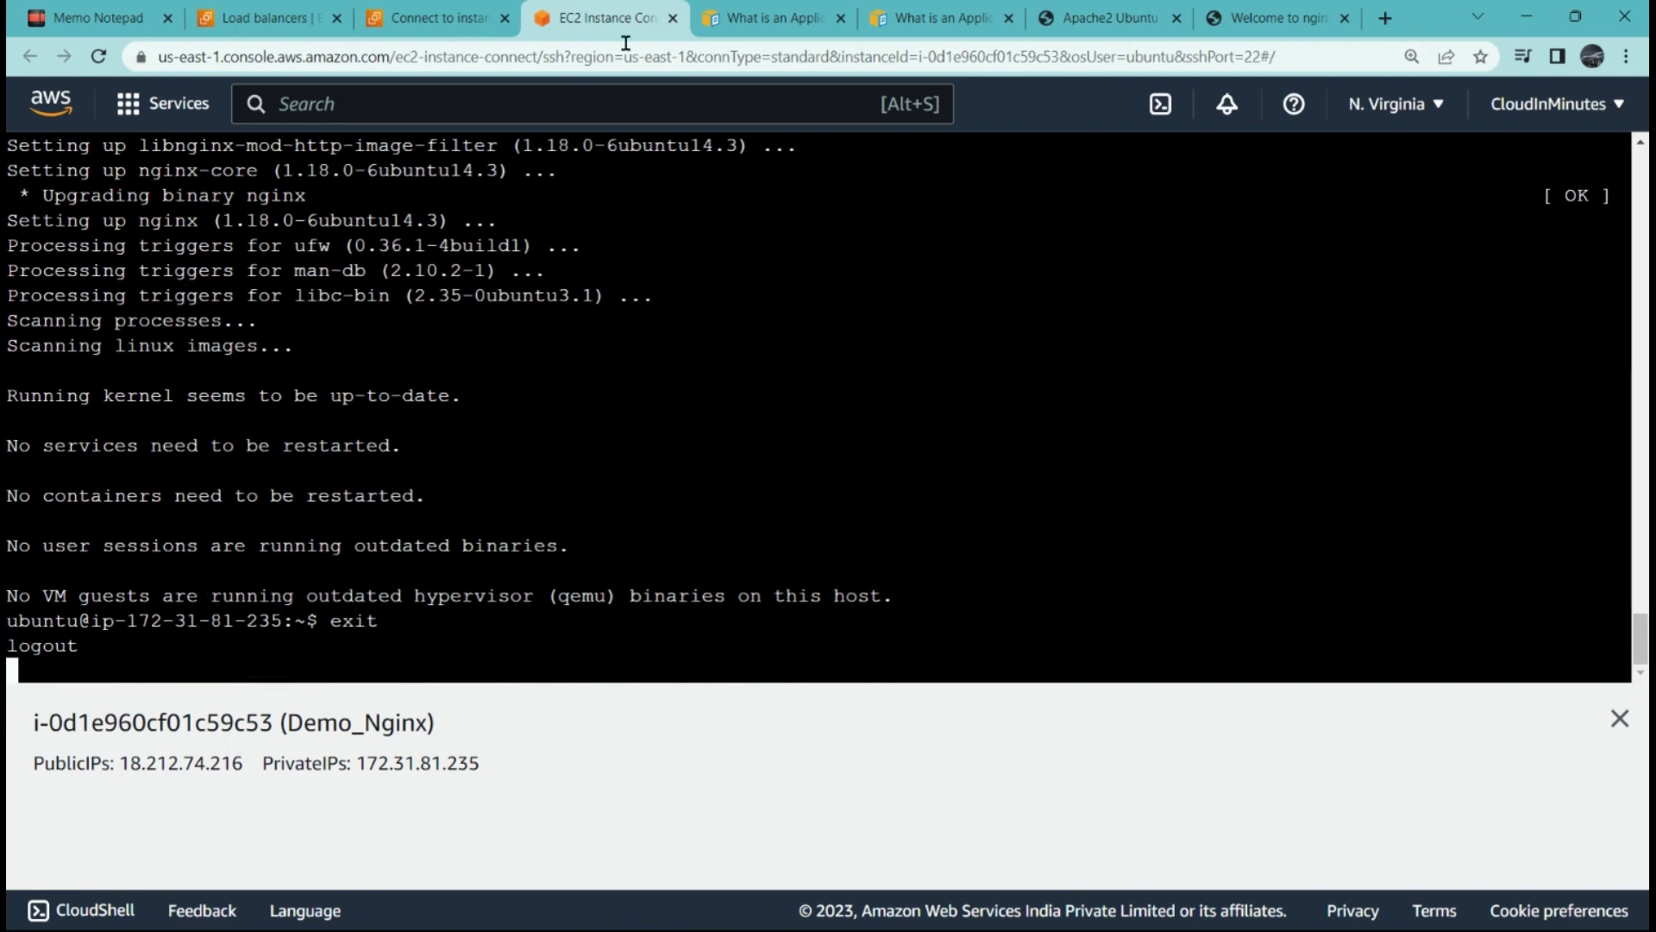
{"action": "left_click", "coordinate": [673, 19]}
Compare the Apache2 and Nginx default pages served by the two instances.
{"action": "left_click", "coordinate": [992, 15]}
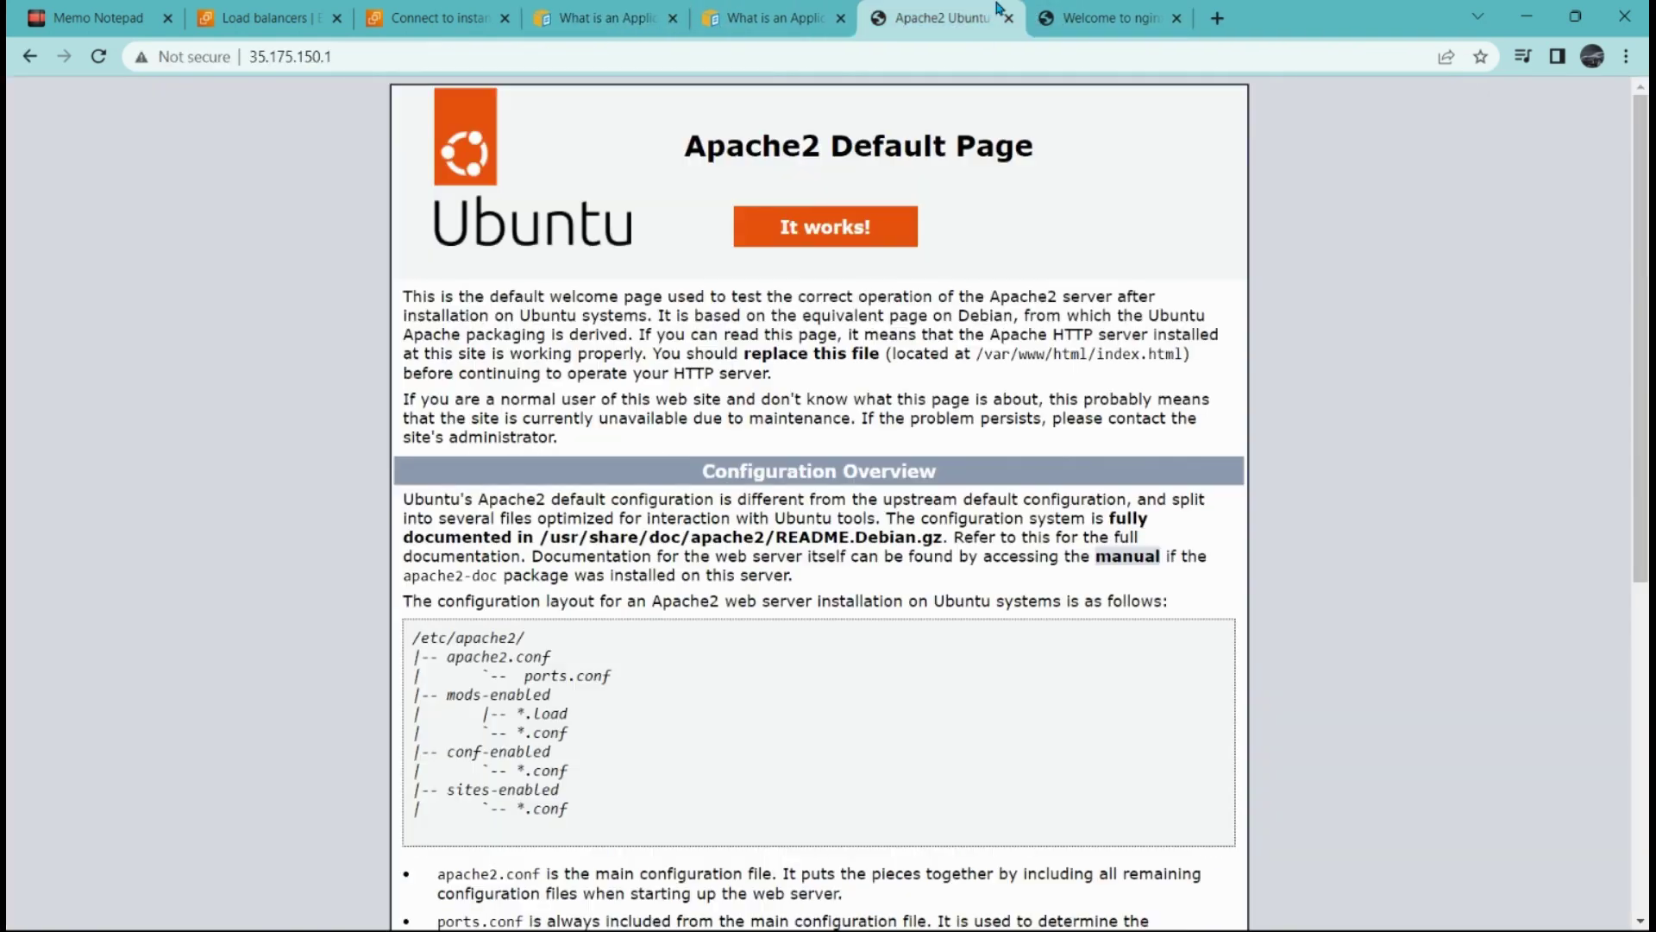
{"action": "left_click", "coordinate": [1123, 10]}
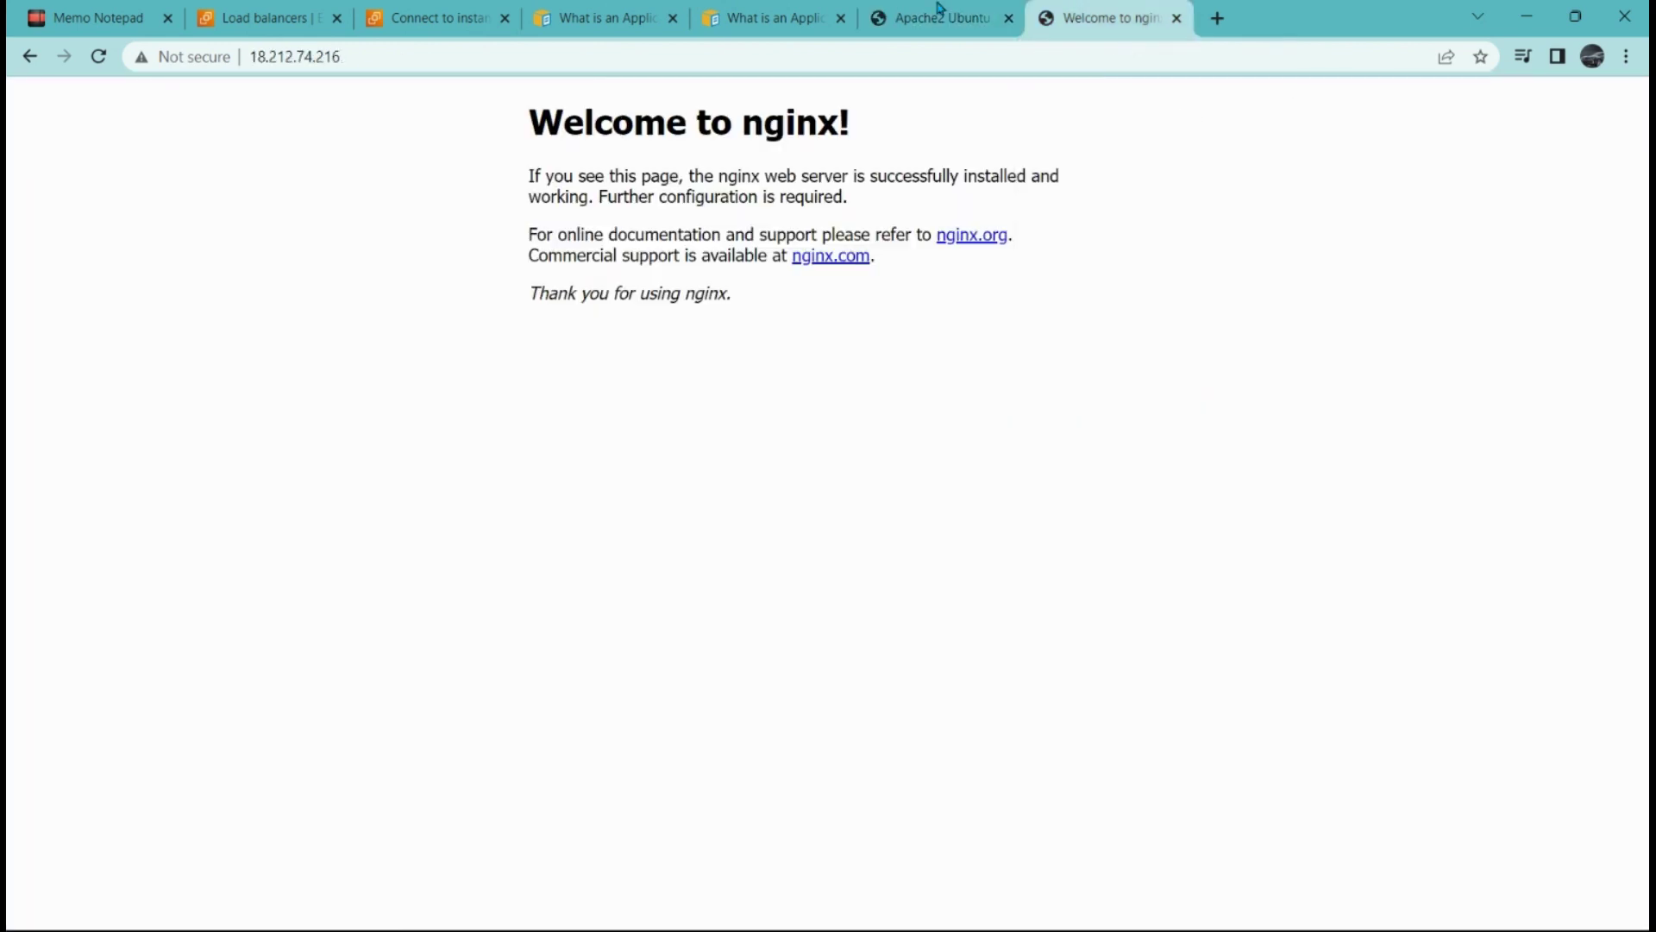
{"action": "left_click", "coordinate": [940, 9]}
{"action": "left_click", "coordinate": [1160, 12]}
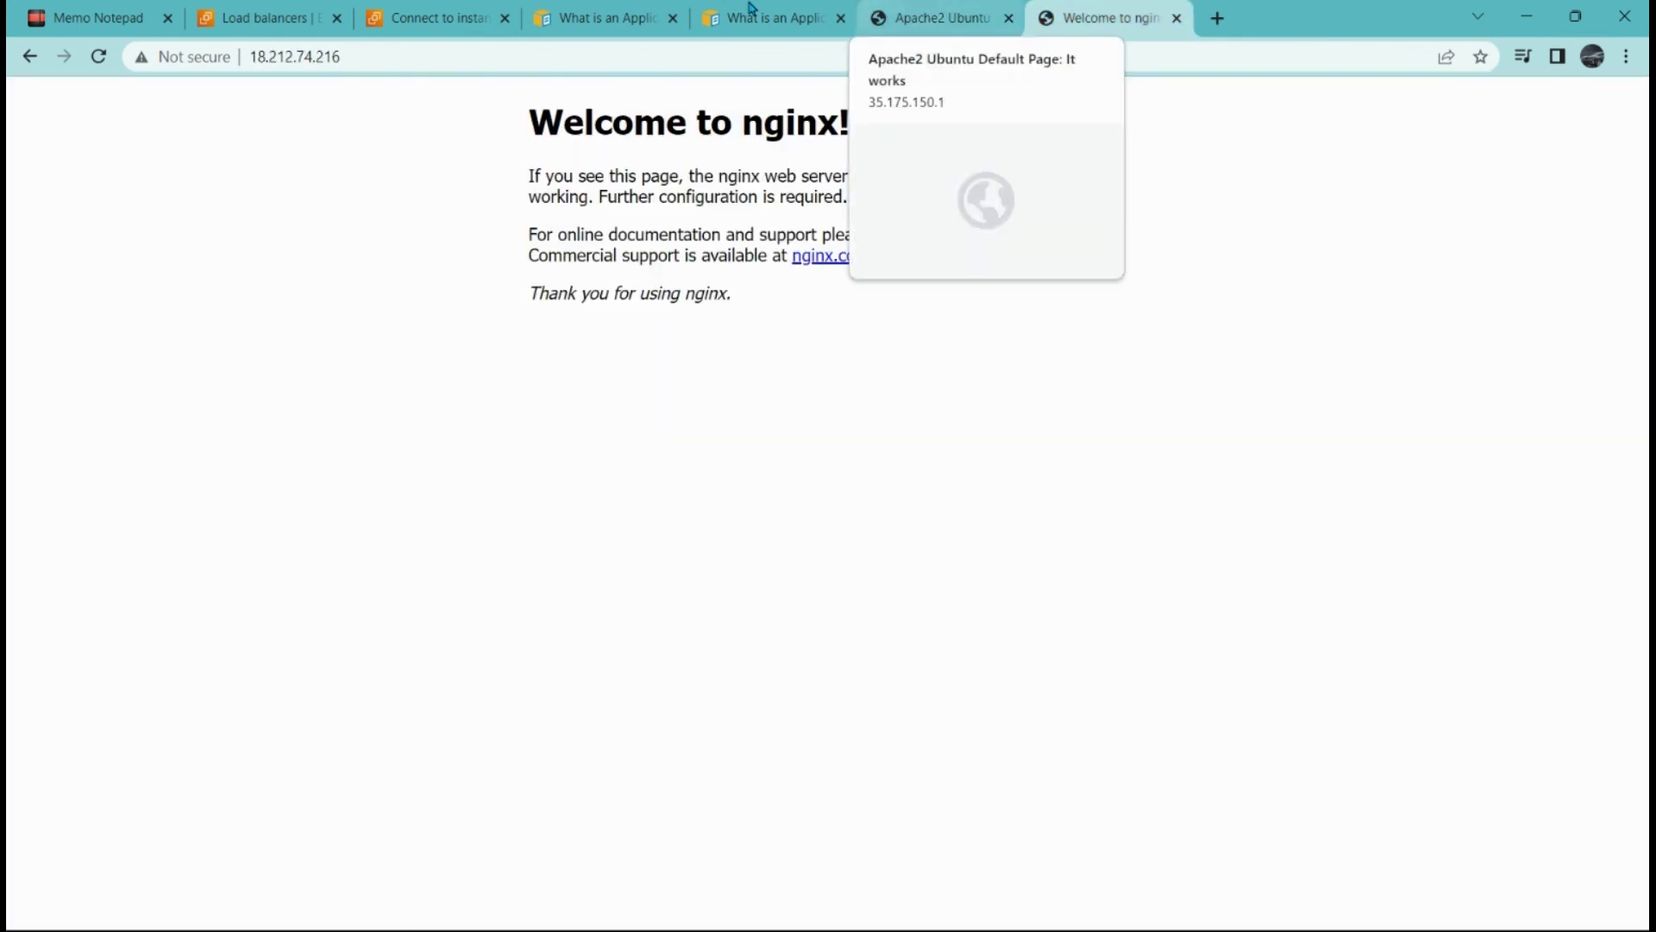
Review the setup steps in the Memo Notepad checklist, from creating the EC2 instances to installing the web servers.
{"action": "left_click", "coordinate": [207, 13]}
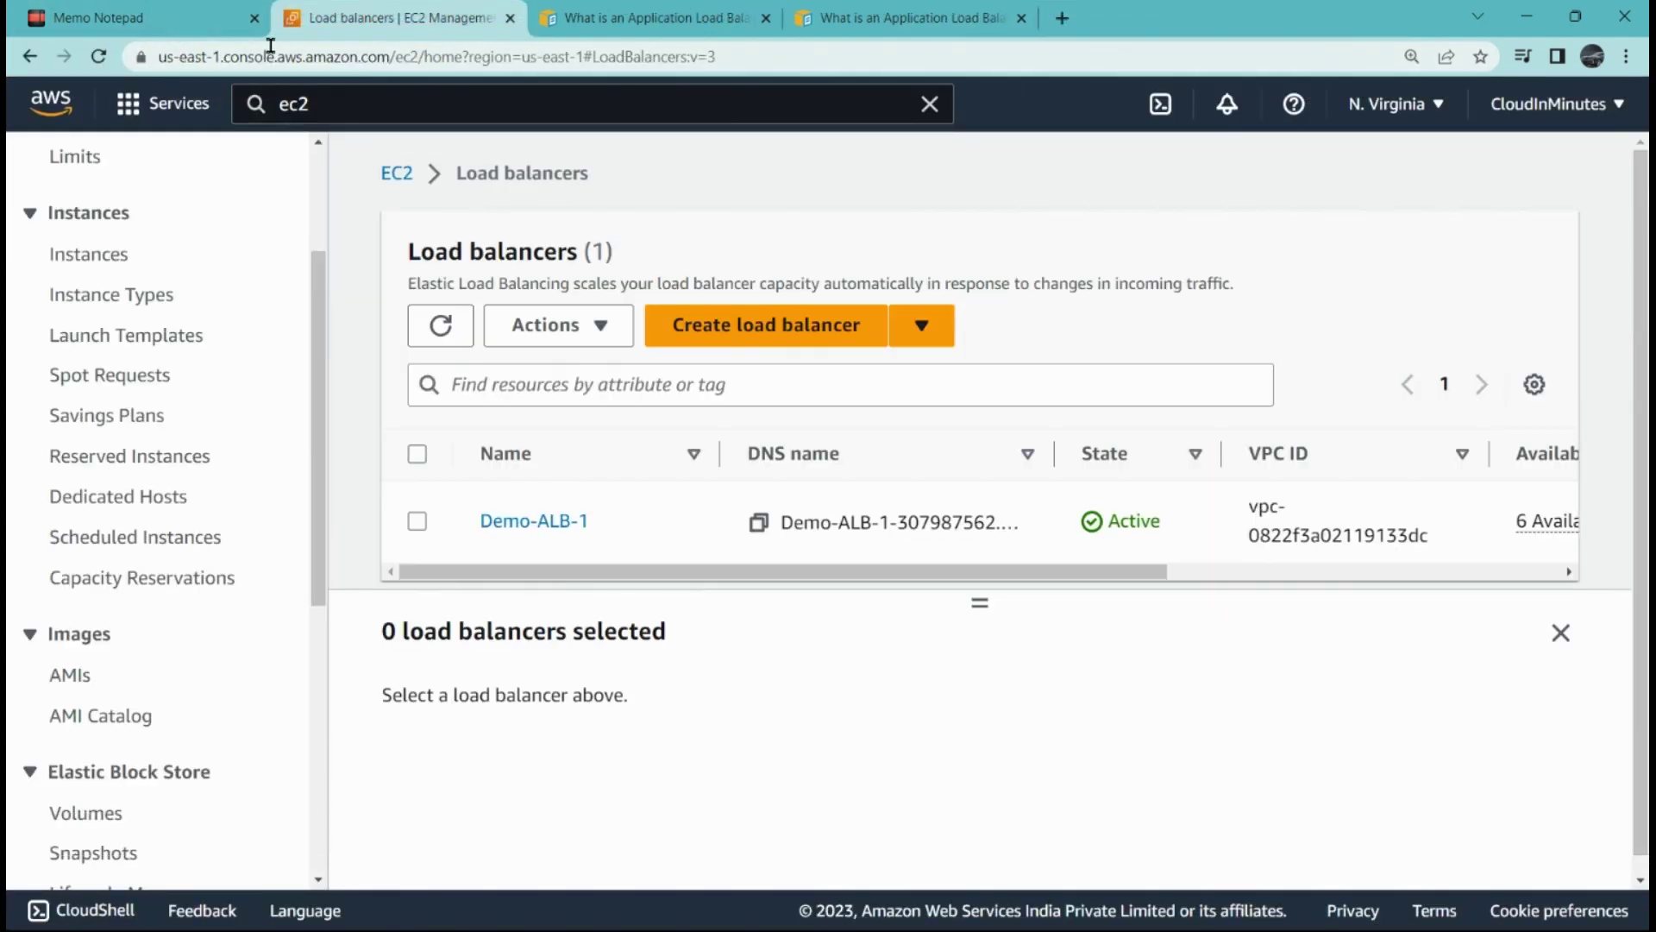
{"action": "left_click", "coordinate": [179, 21]}
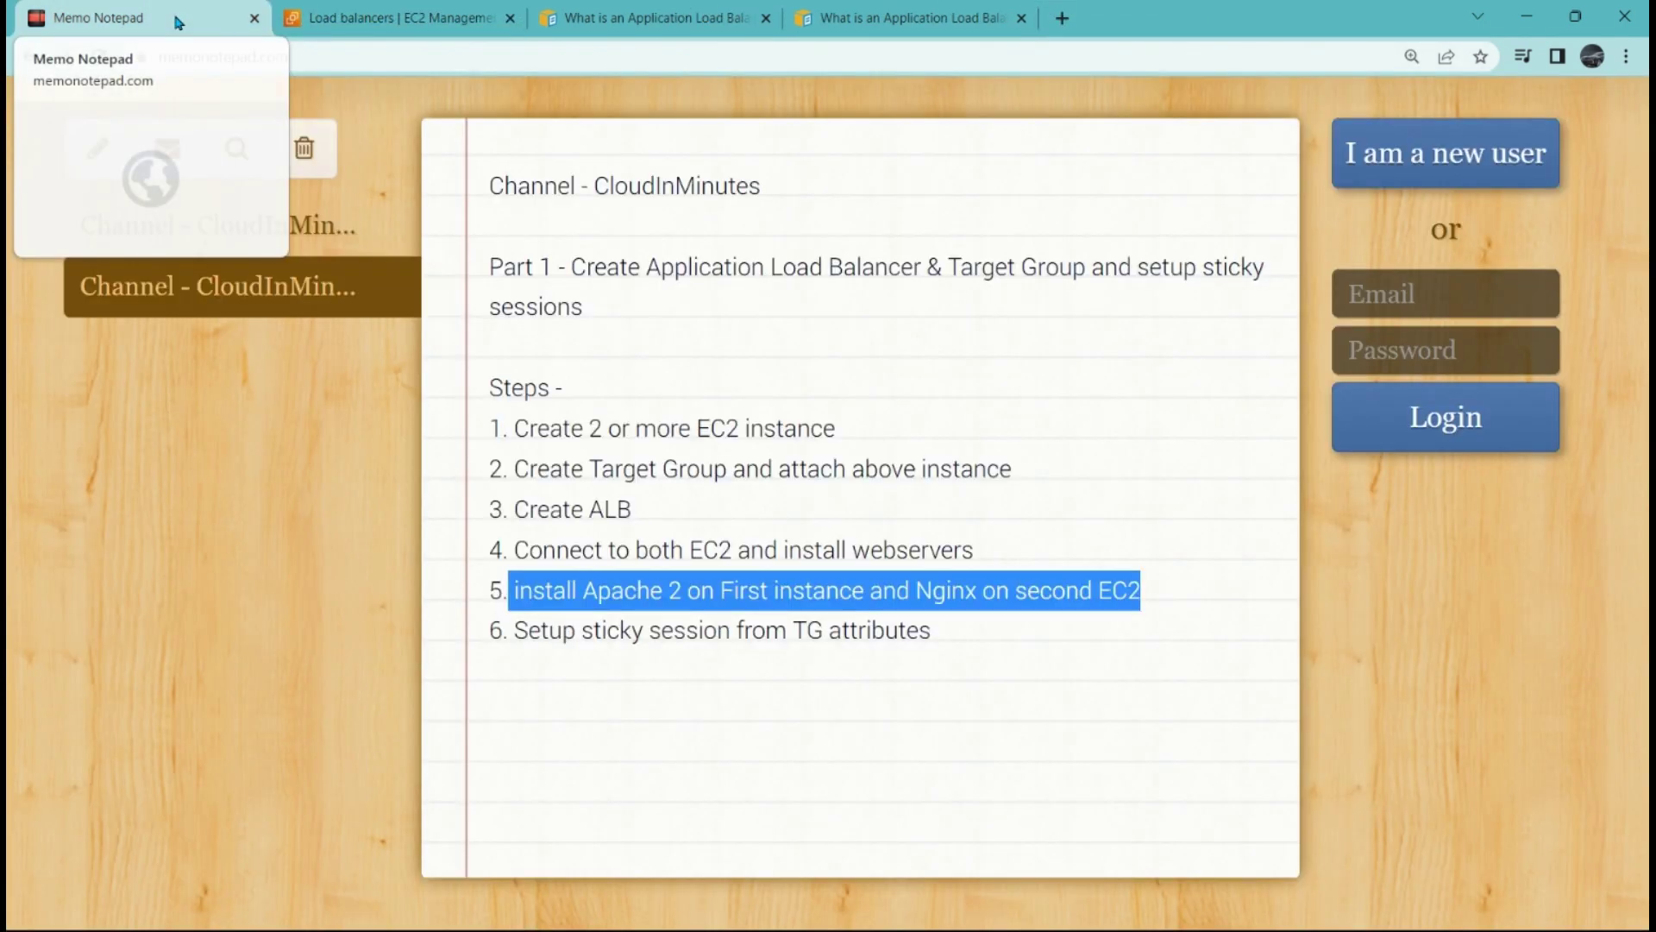
{"action": "left_click_drag", "start_coordinate": [565, 428], "coordinate": [864, 437]}
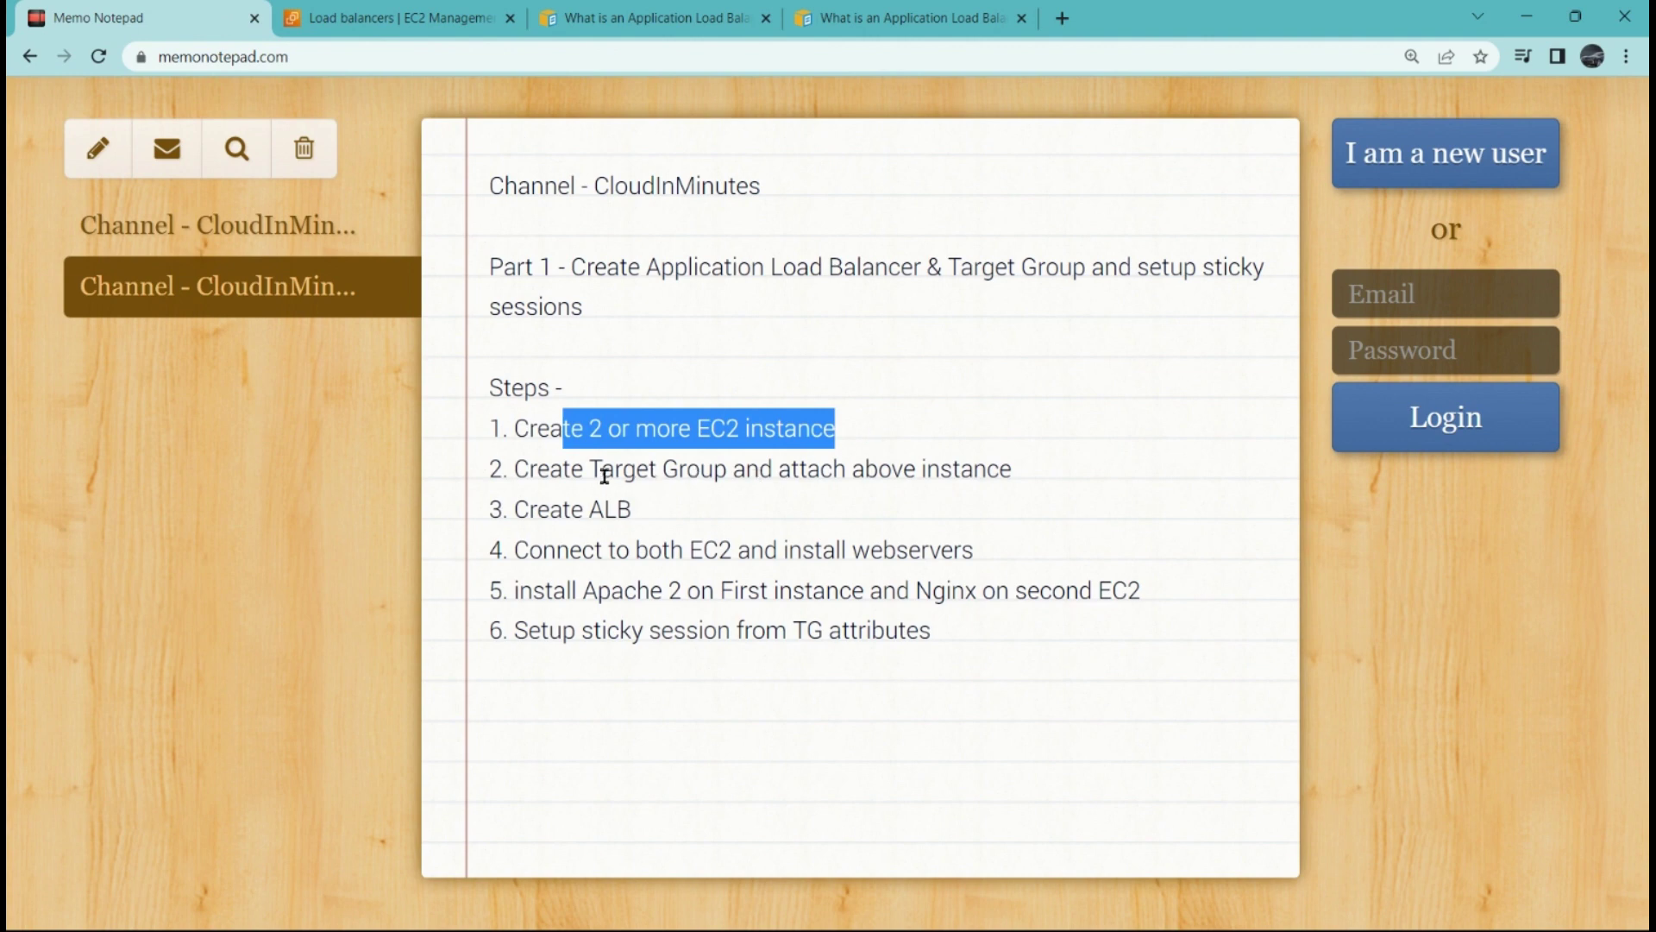
{"action": "left_click_drag", "start_coordinate": [592, 470], "coordinate": [851, 470]}
{"action": "left_click_drag", "start_coordinate": [564, 509], "coordinate": [974, 549]}
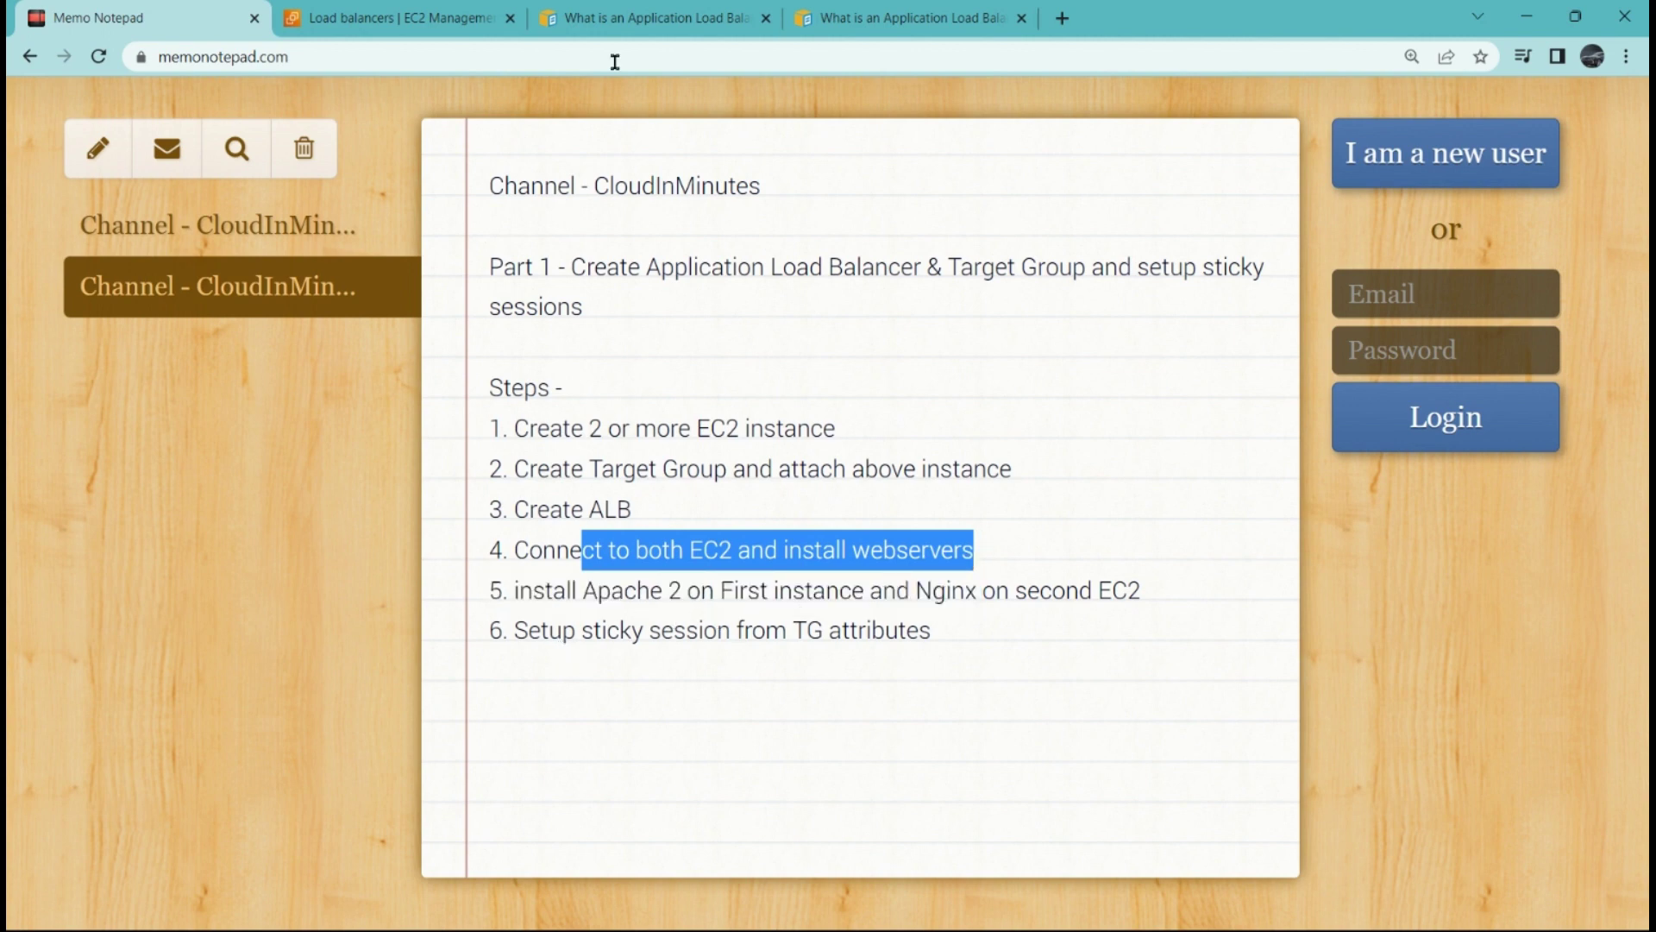
Return to the load balancers, open the details of Demo-ALB-1 and copy its DNS name.
{"action": "left_click", "coordinate": [355, 12]}
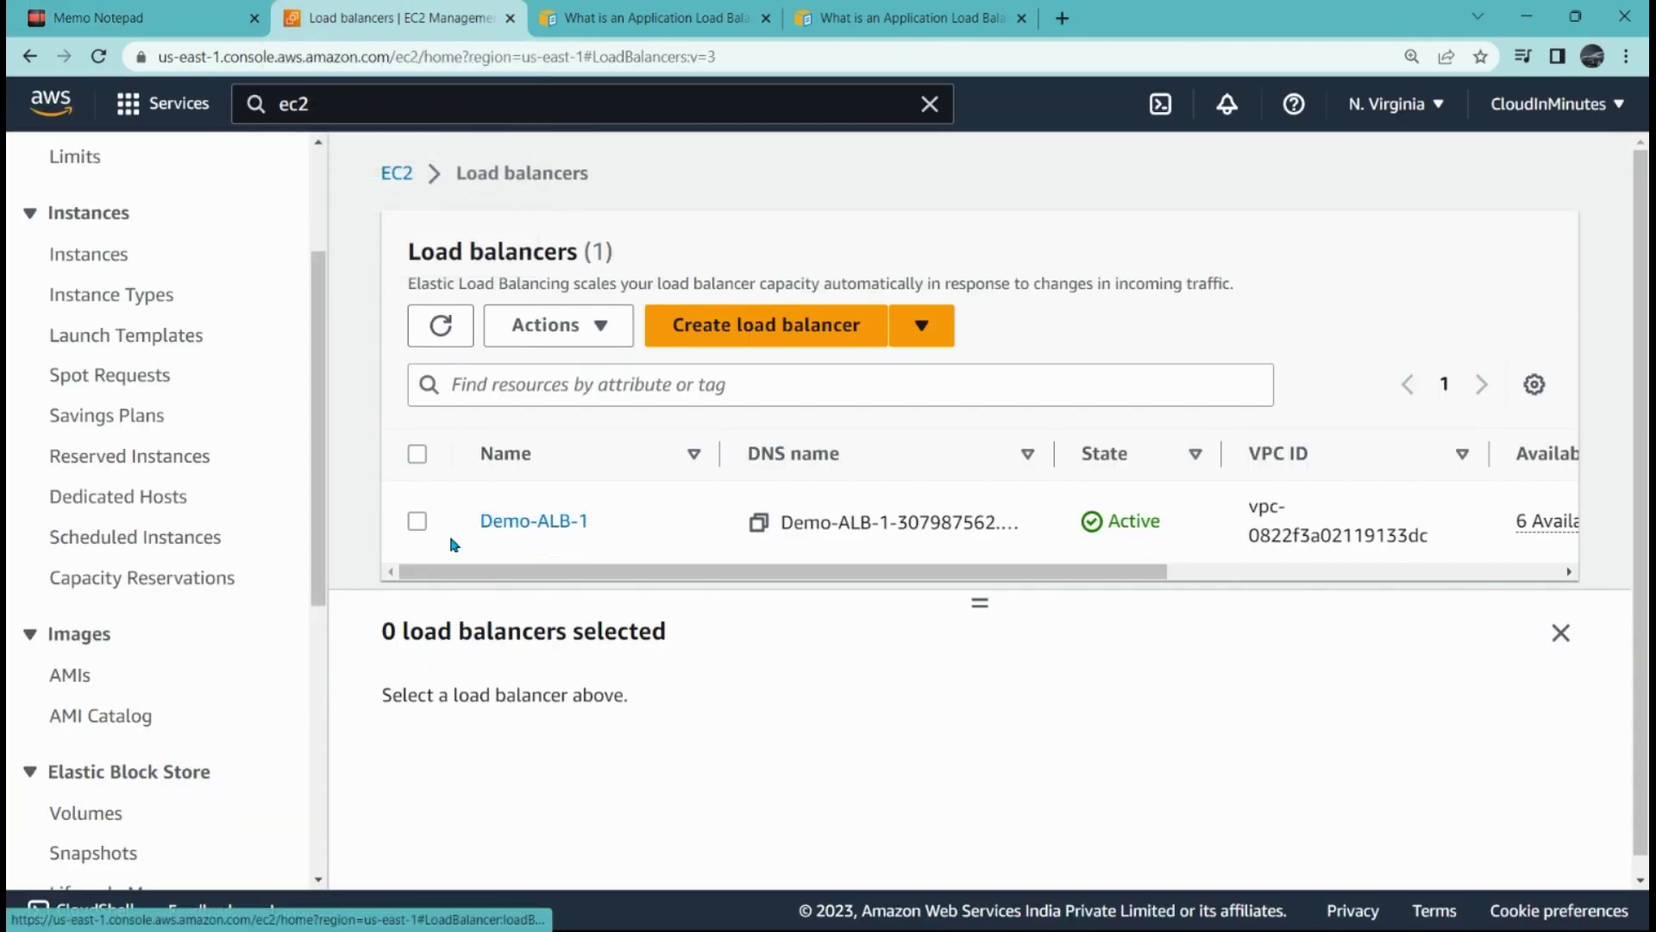
{"action": "left_click", "coordinate": [418, 521]}
{"action": "scroll", "coordinate": [622, 543], "scroll_direction": "down", "scroll_amount": 1}
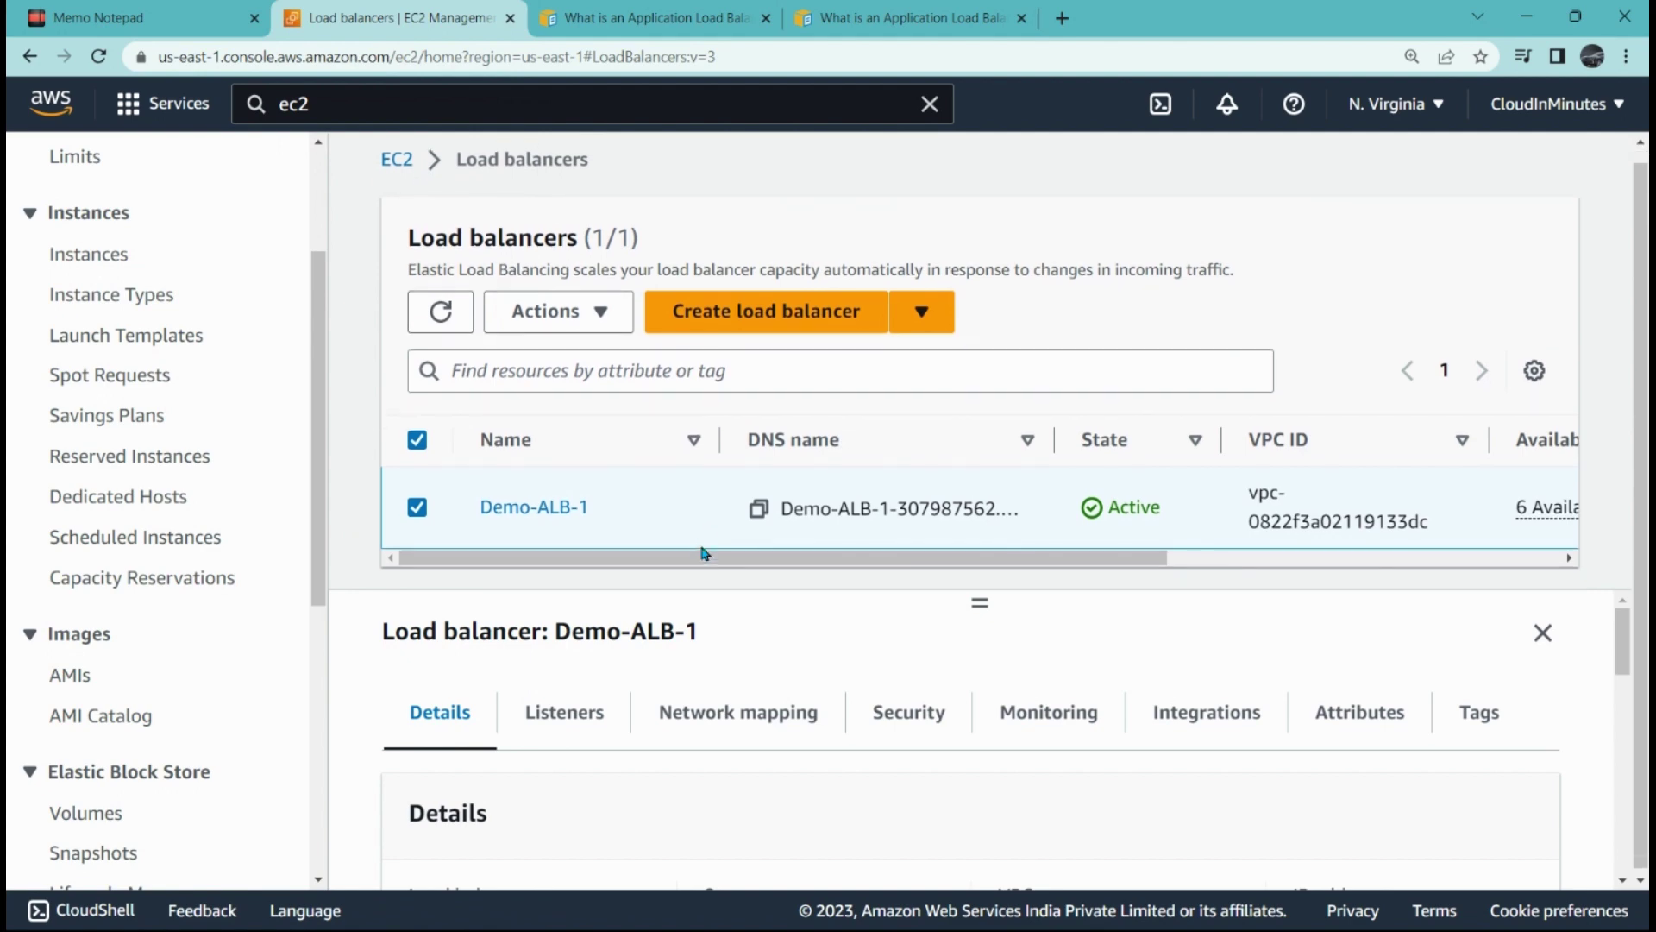
{"action": "scroll", "coordinate": [1143, 509], "scroll_direction": "down", "scroll_amount": 10}
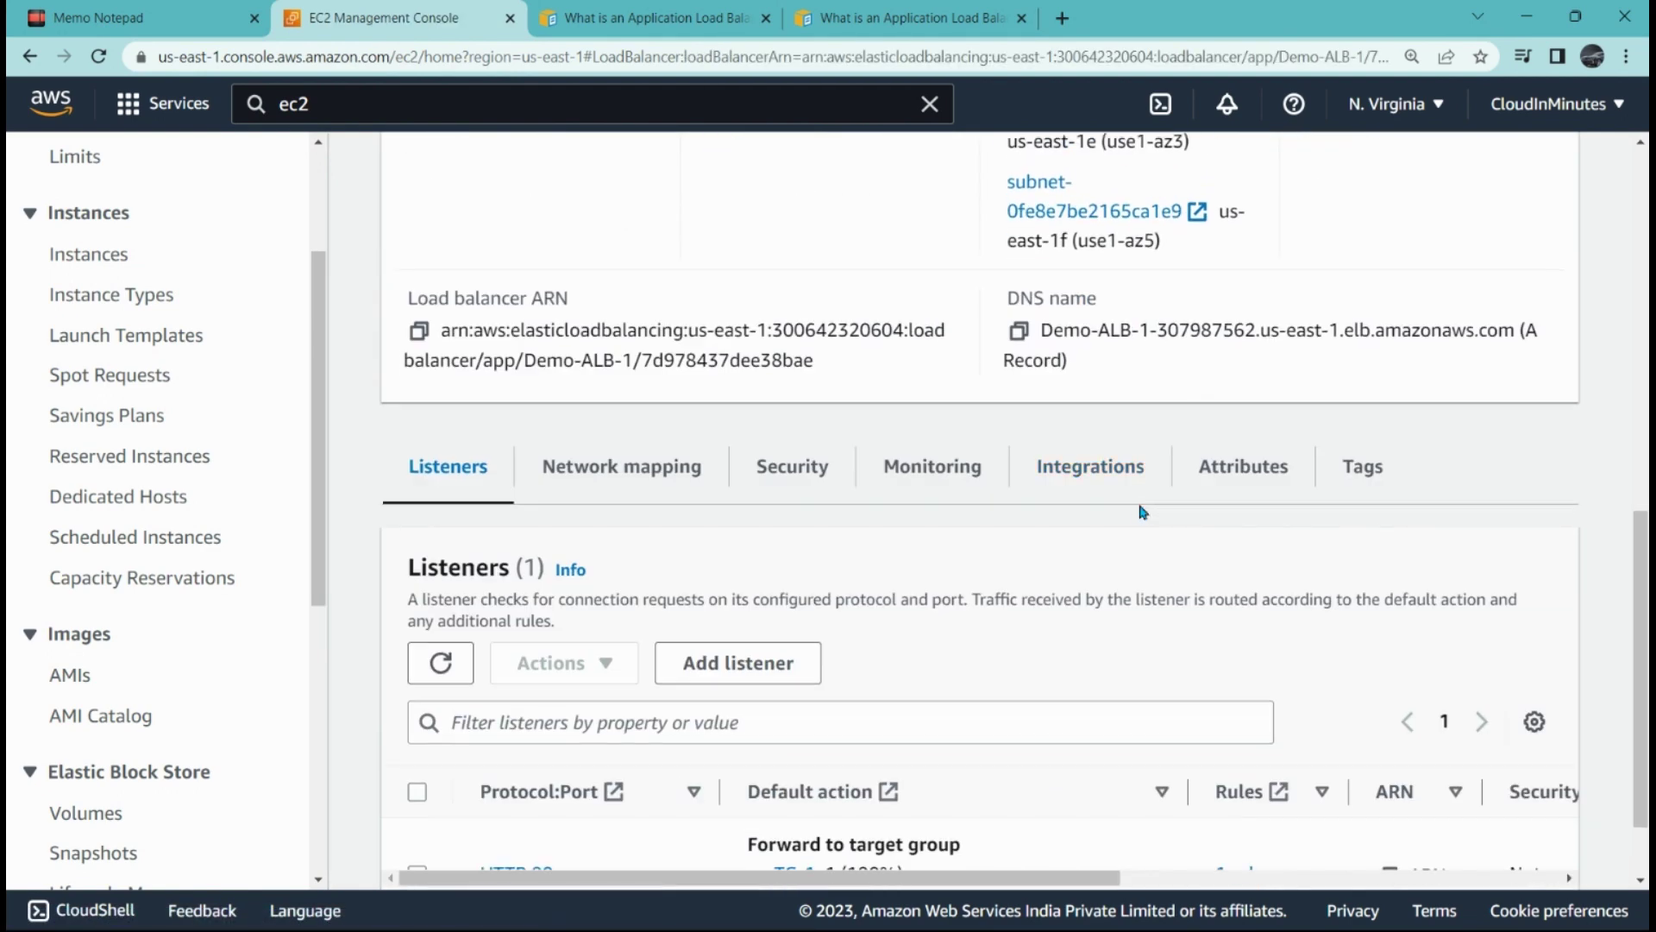
{"action": "left_click", "coordinate": [1019, 333]}
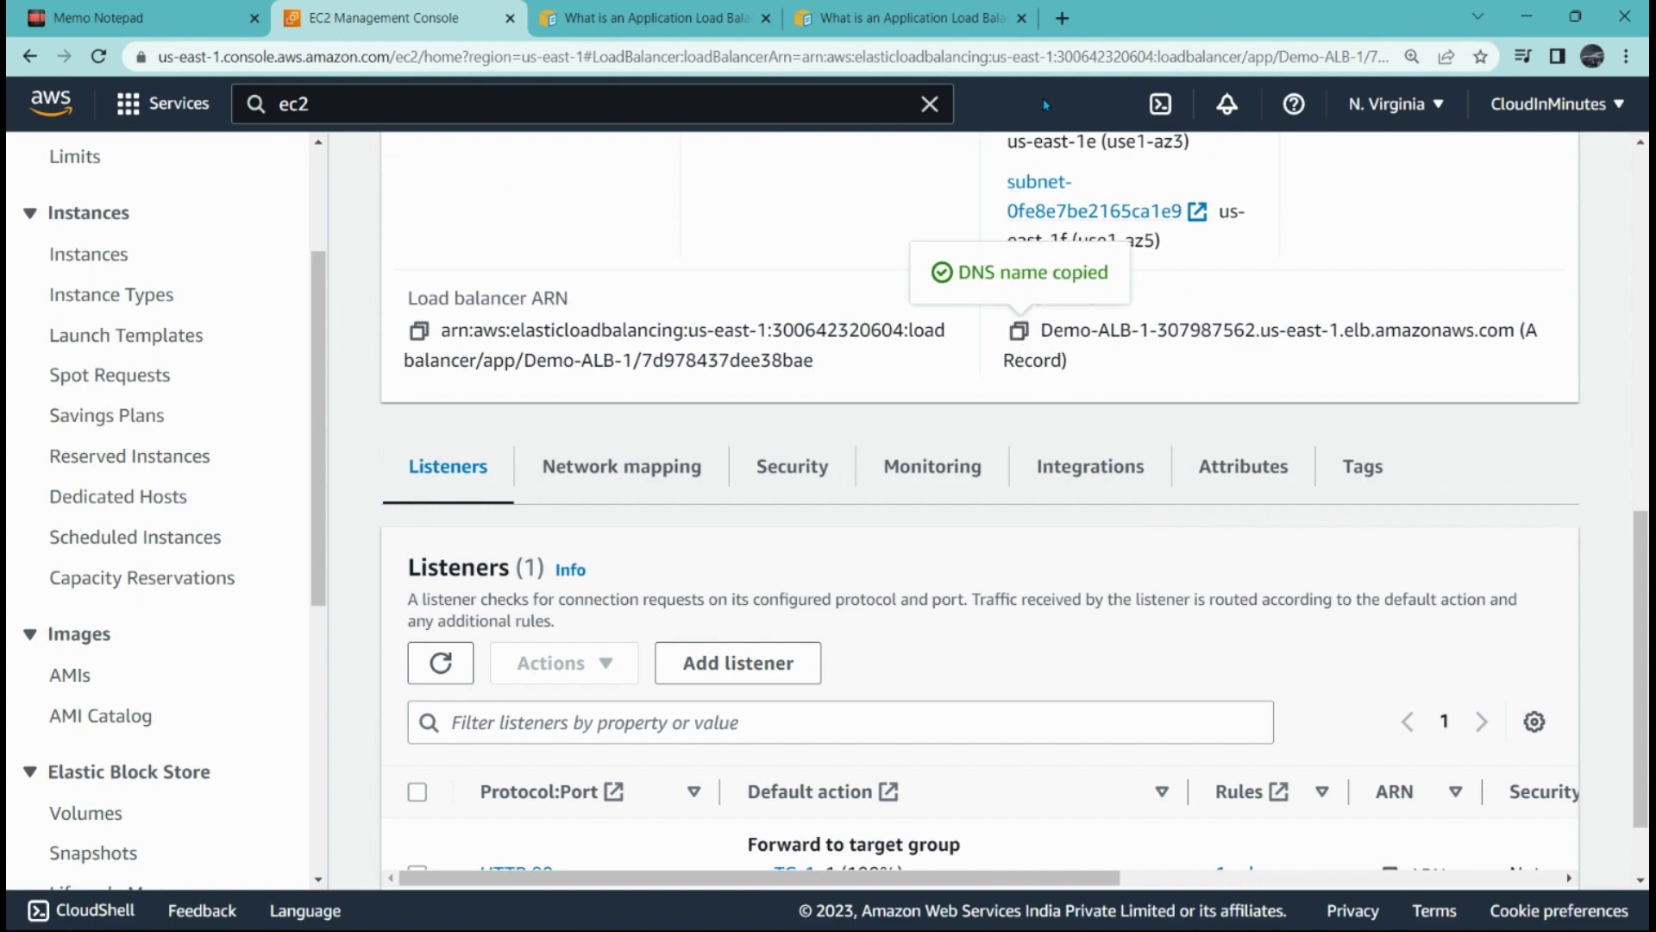
Open the copied load balancer address, demo-alb-1-307987562.us-east-1.elb.amazonaws.com, in a new browser tab.
{"action": "left_click", "coordinate": [1062, 18]}
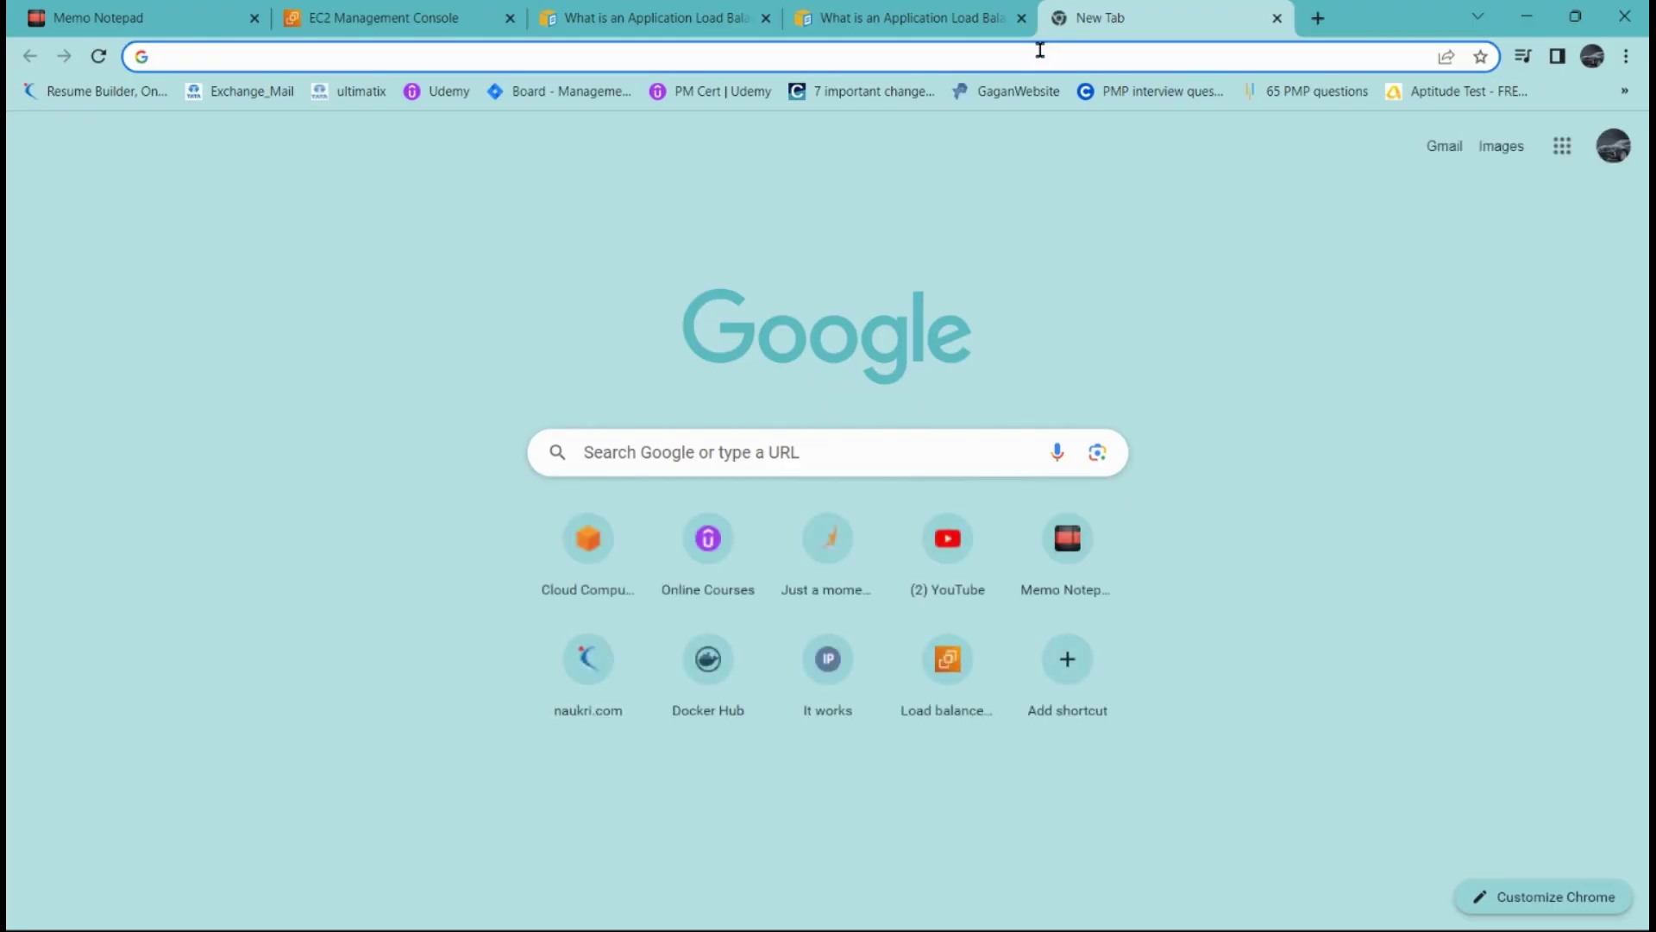
{"action": "key", "text": "ctrl+v"}
{"action": "key", "text": "Return"}
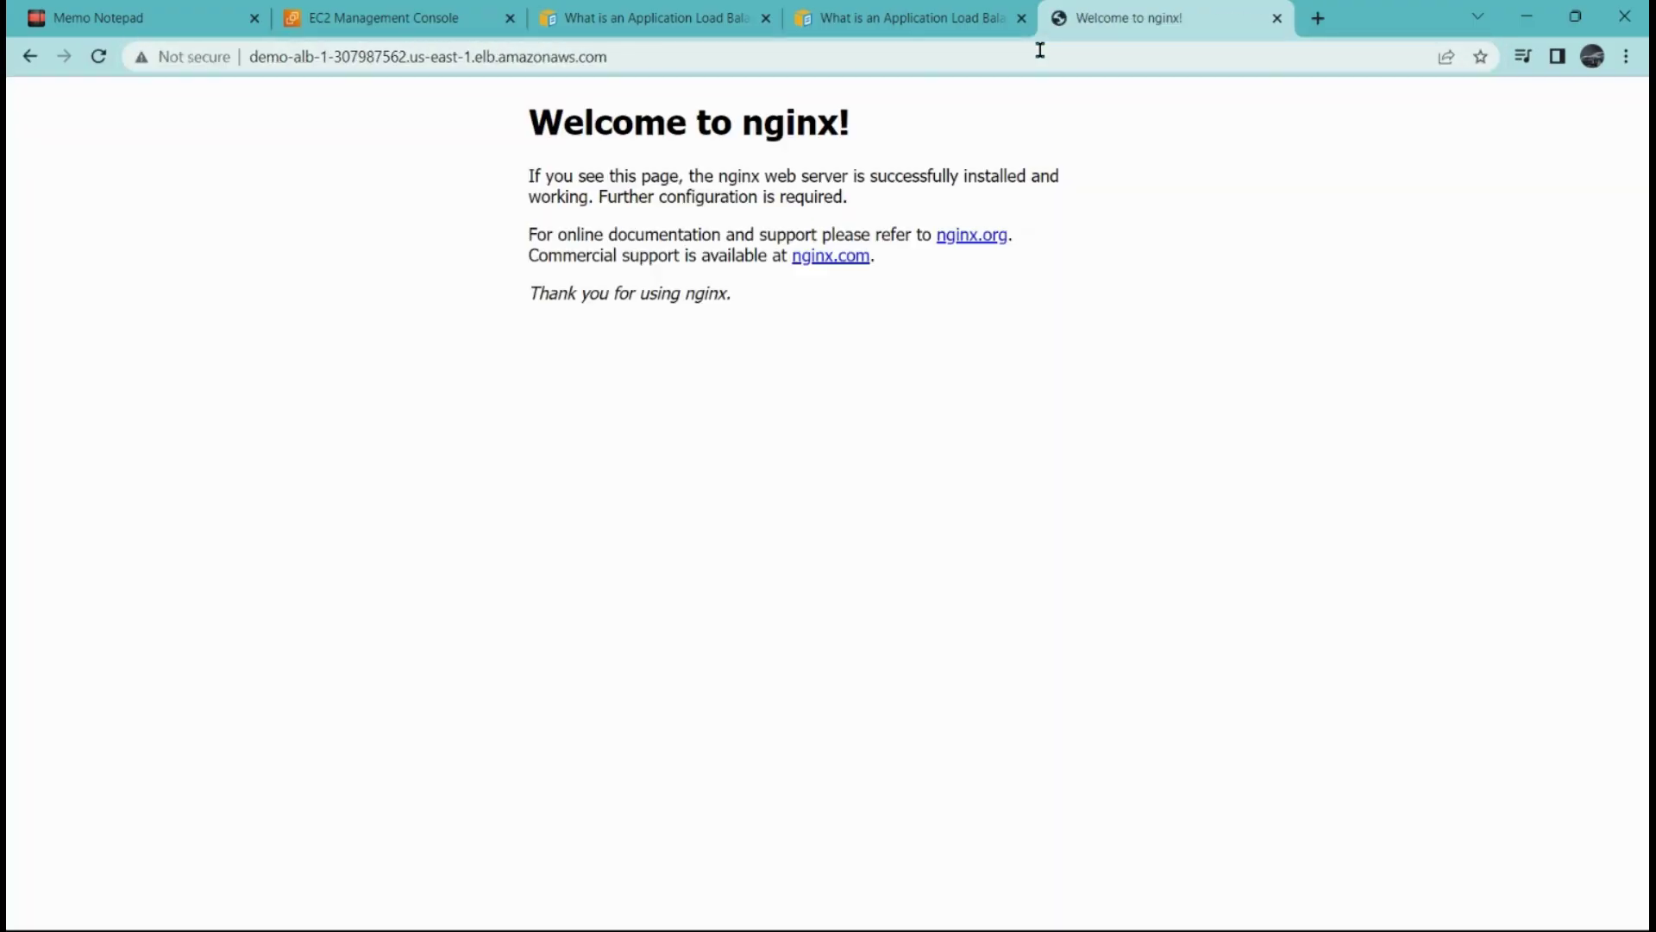
Reload the load balancer's page repeatedly to check how requests are distributed between the Nginx and Apache2 instances.
{"action": "left_click", "coordinate": [620, 62]}
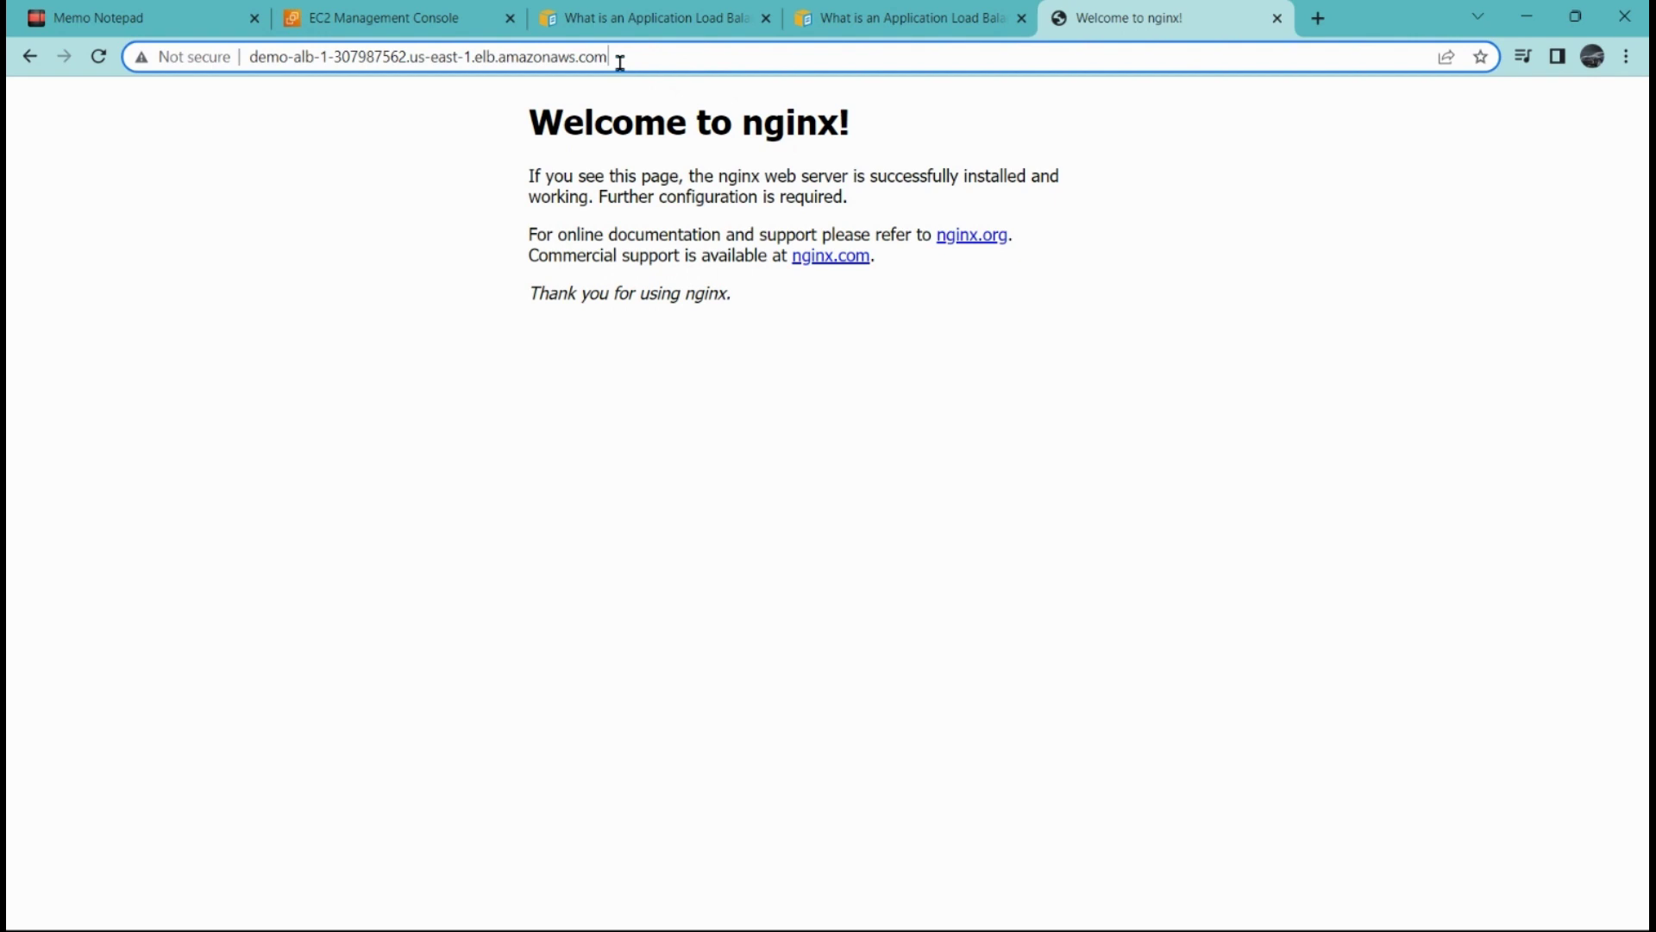
{"action": "key", "text": "ctrl+a"}
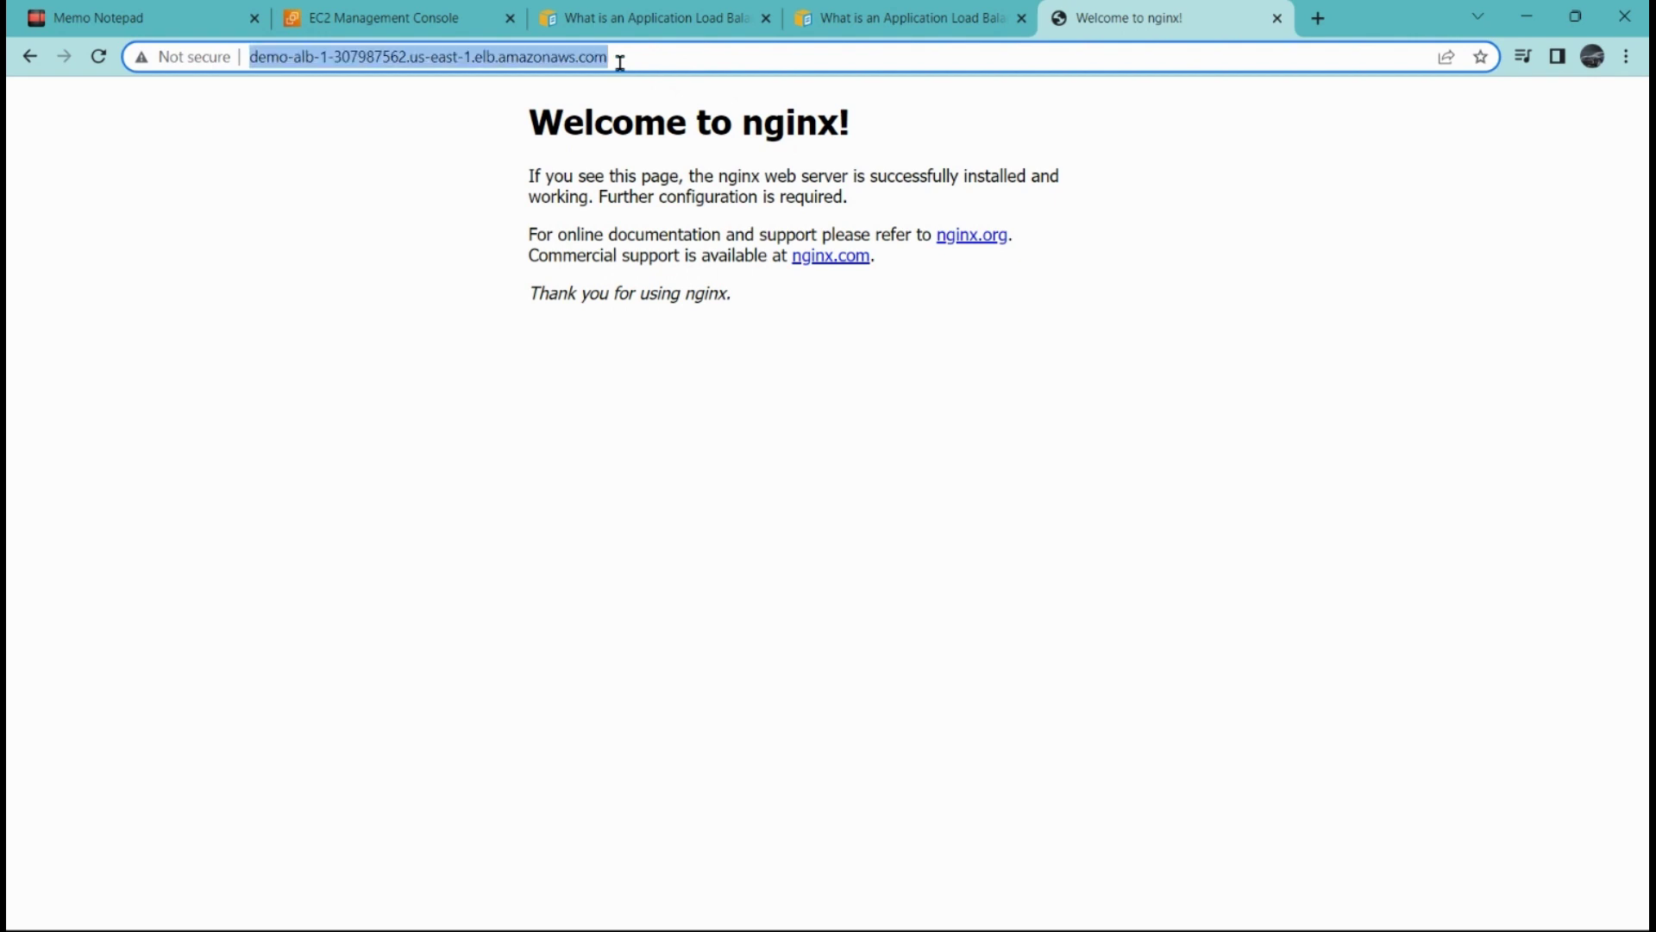
{"action": "key", "text": "Return"}
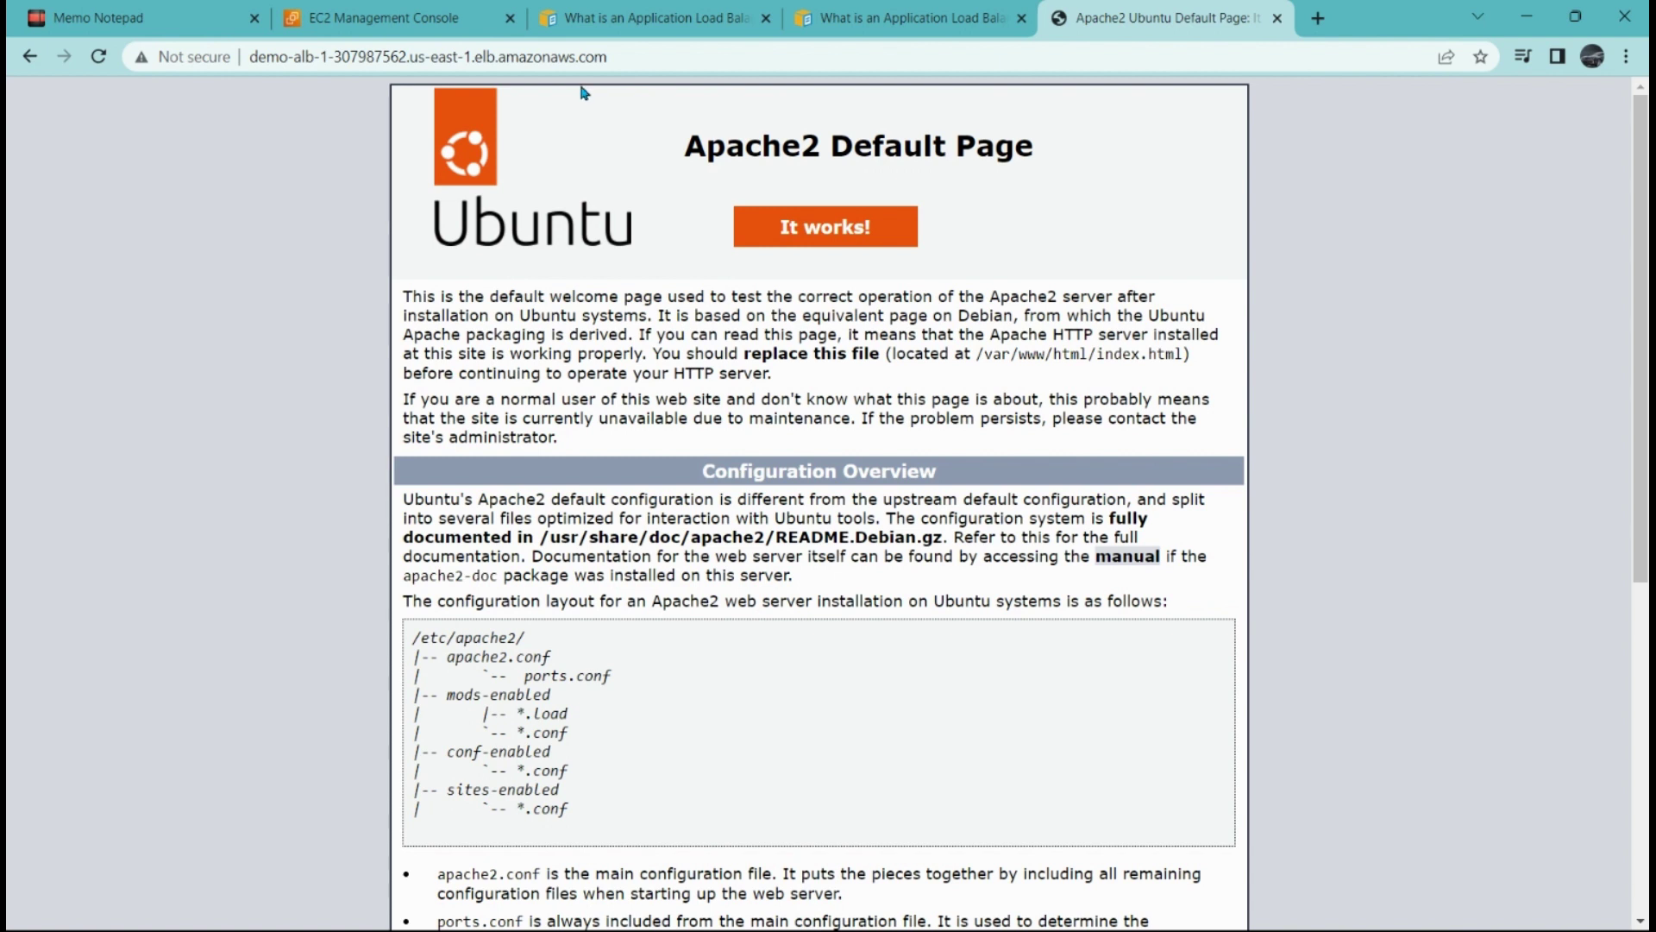
{"action": "left_click", "coordinate": [639, 60]}
{"action": "key", "text": "Return"}
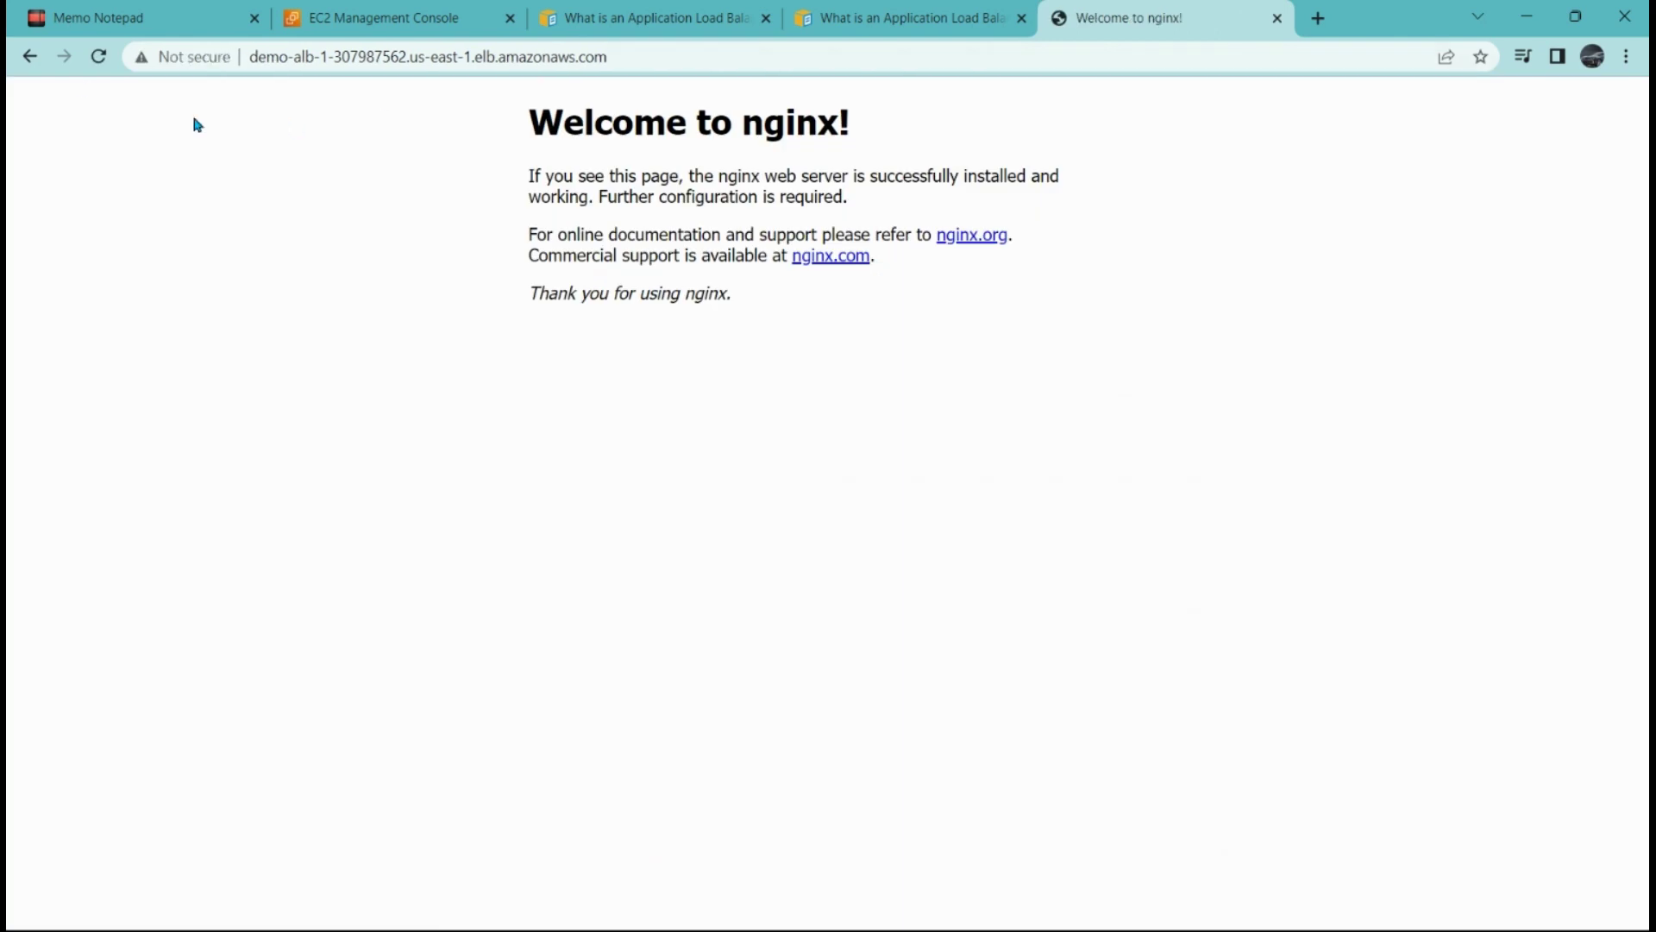
{"action": "left_click", "coordinate": [98, 56]}
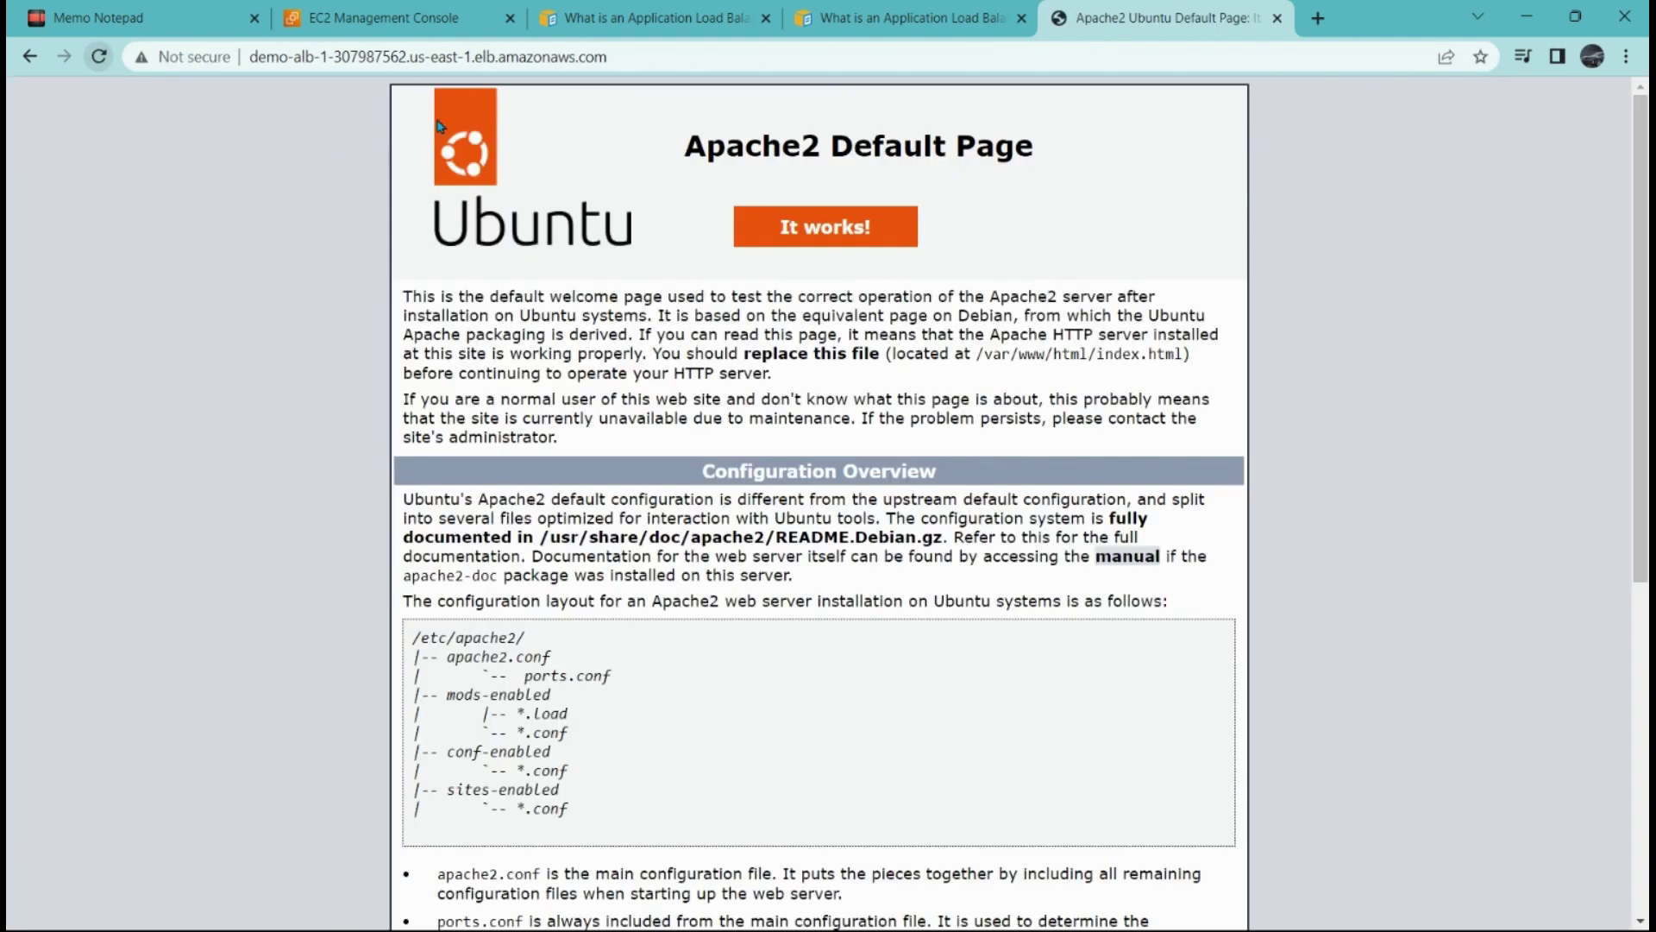
{"action": "left_click", "coordinate": [100, 57]}
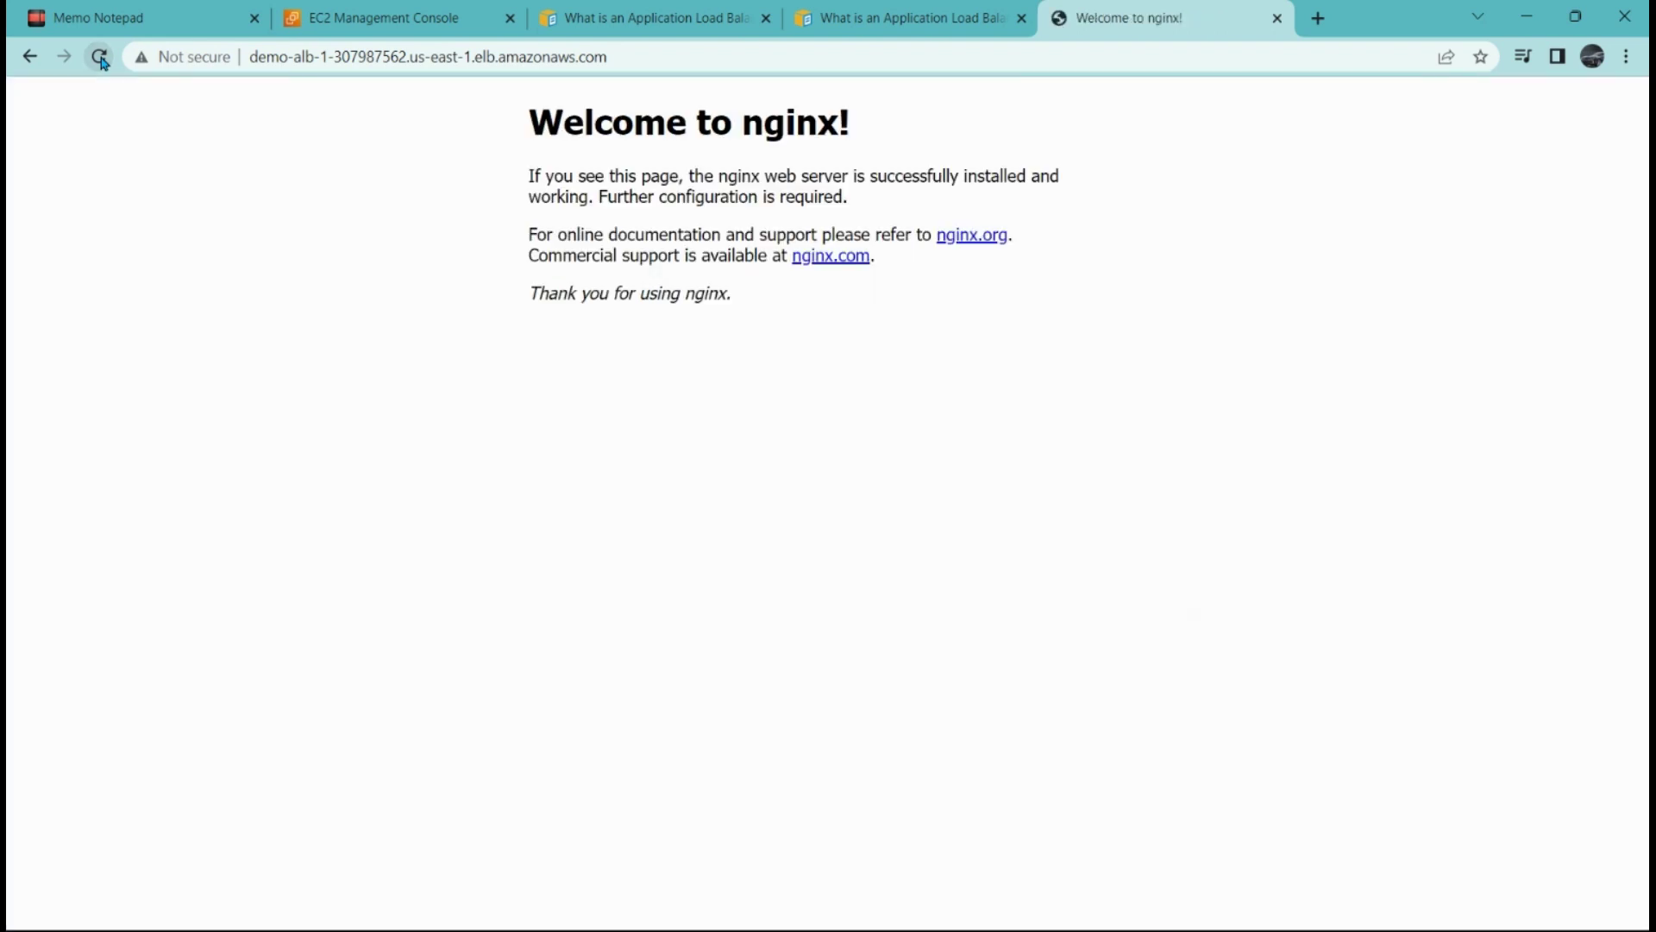
{"action": "left_click", "coordinate": [100, 60]}
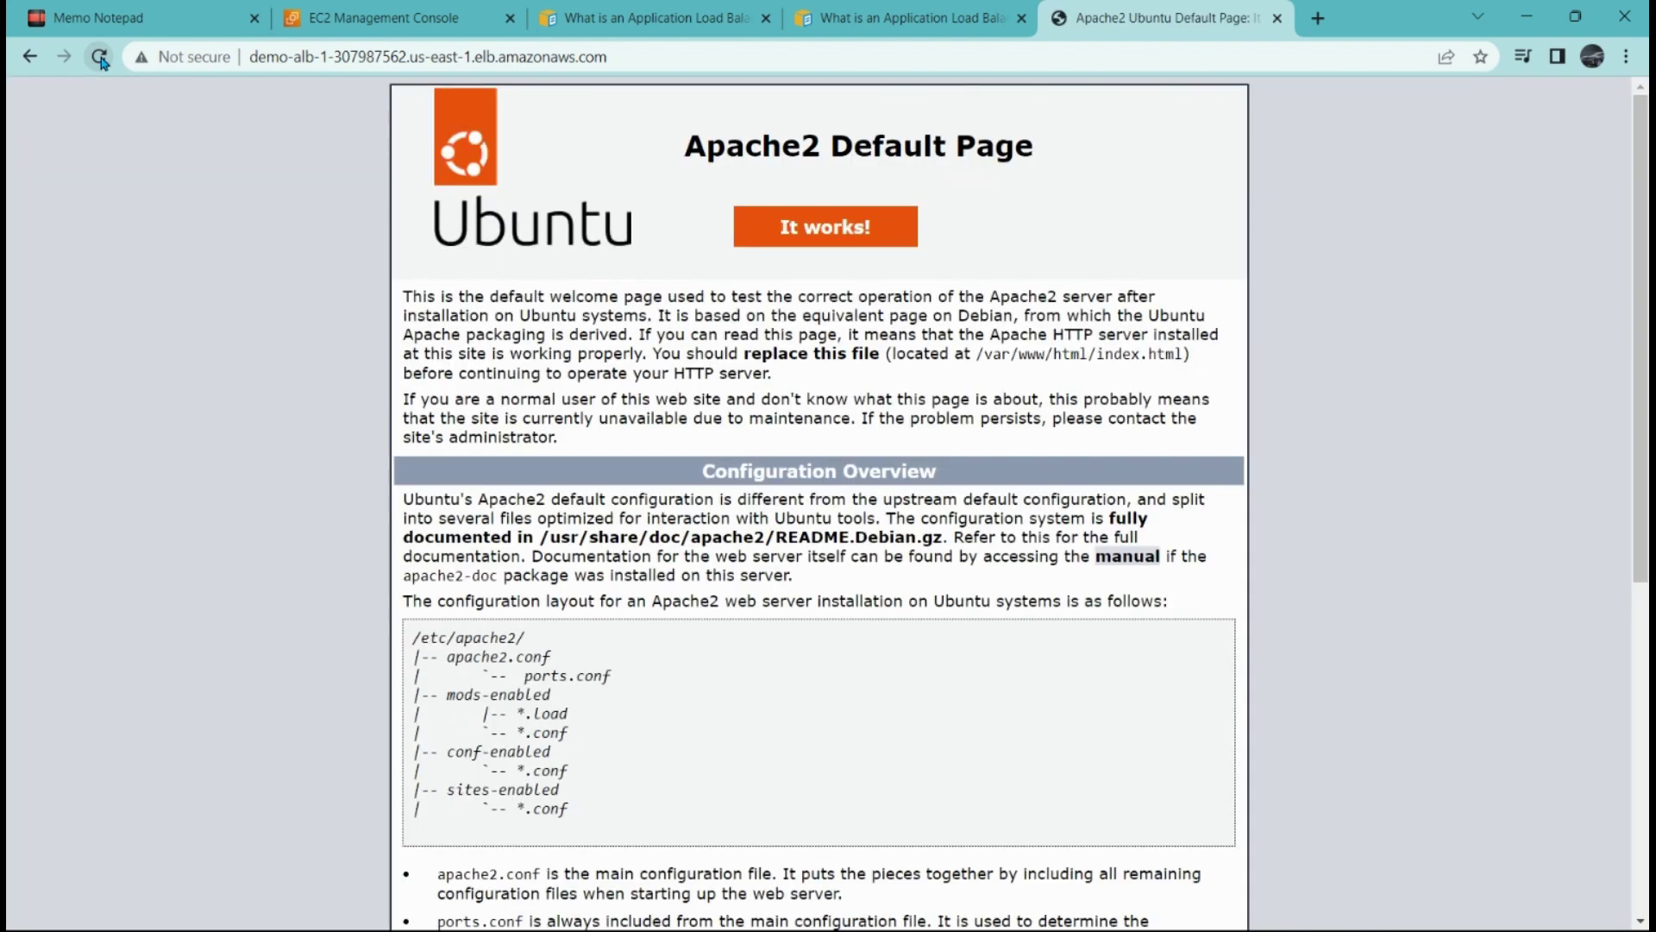
{"action": "left_click", "coordinate": [100, 59]}
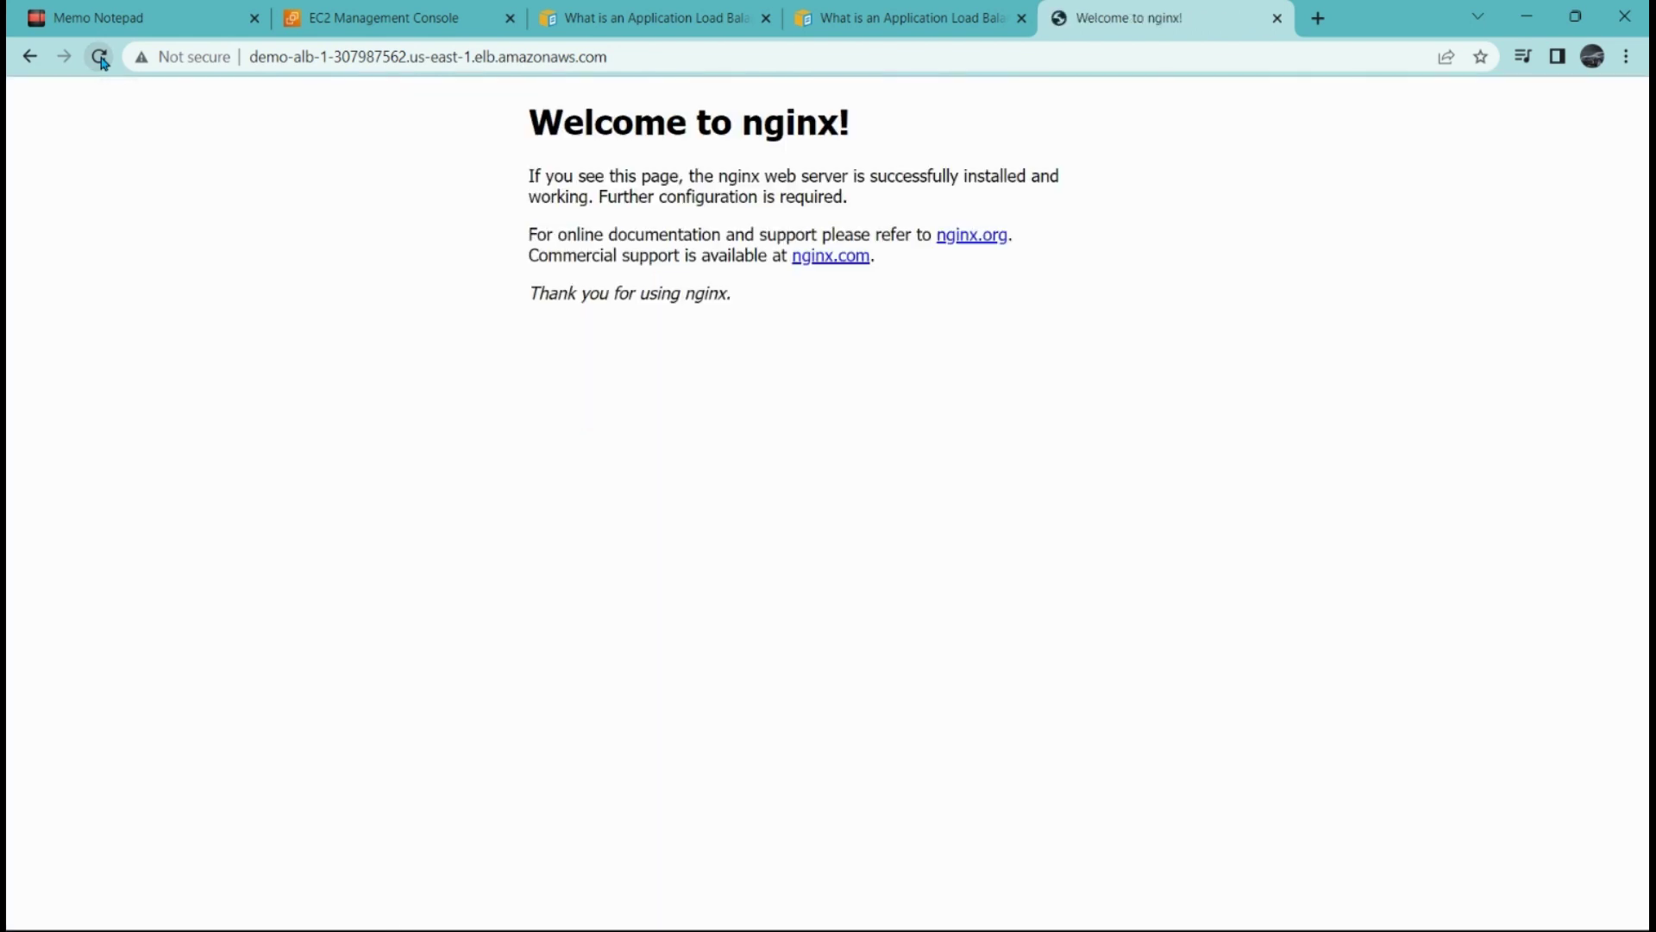
{"action": "left_click", "coordinate": [101, 59]}
{"action": "left_click", "coordinate": [100, 60]}
{"action": "left_click", "coordinate": [100, 59]}
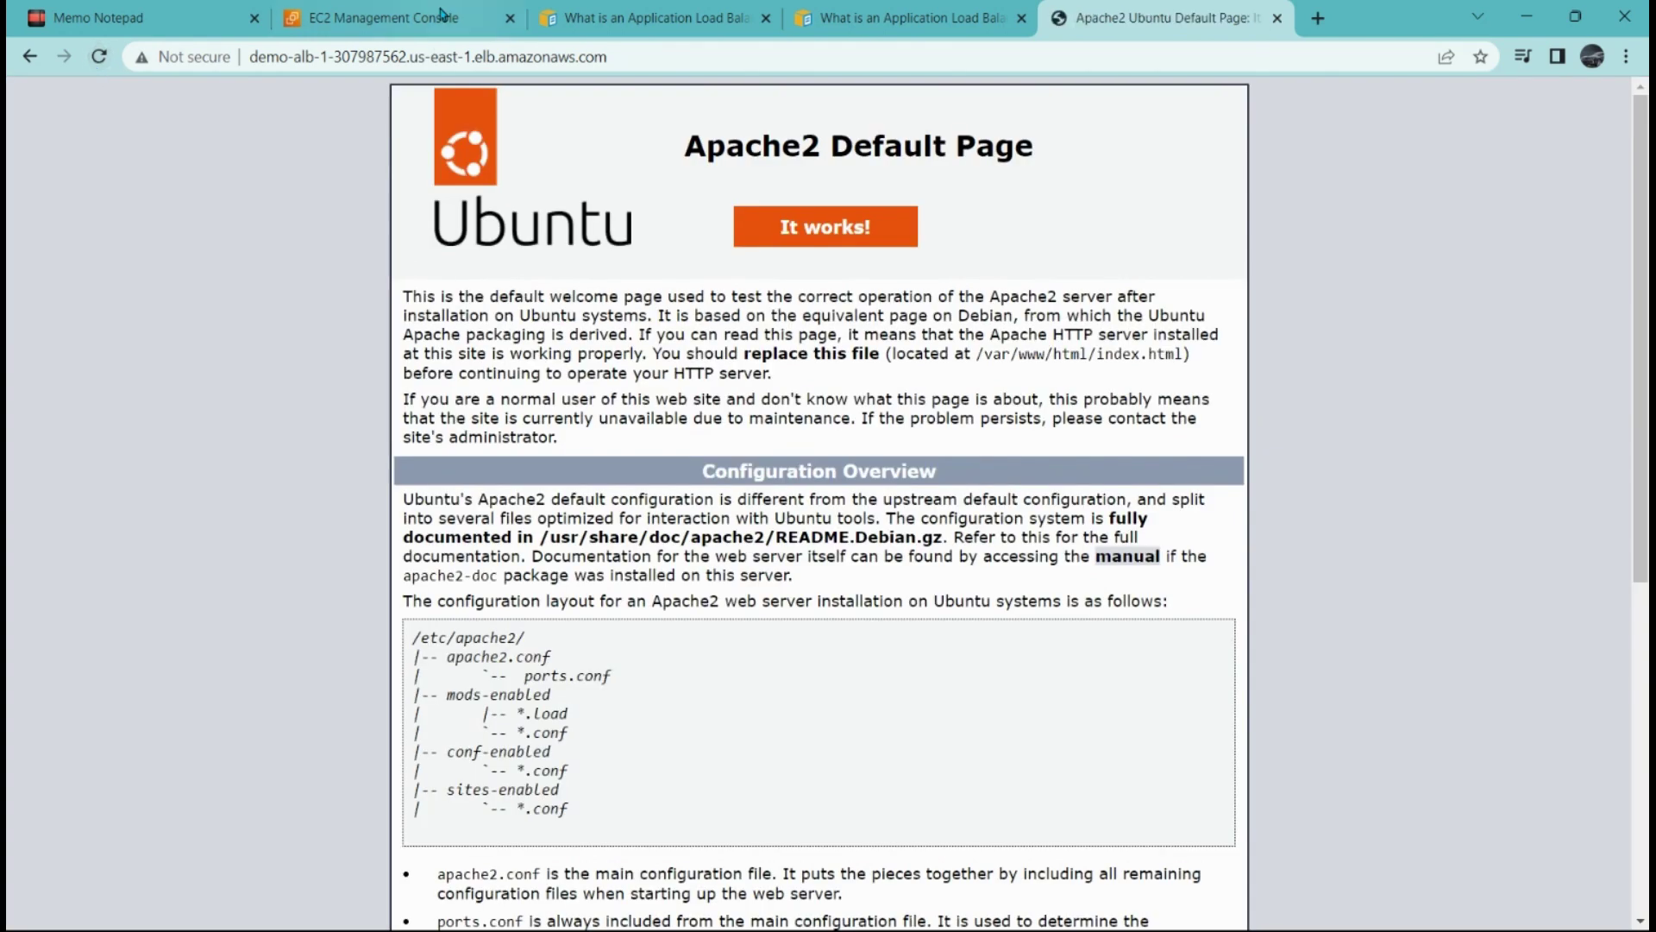
Return to the EC2 console, open target group TG-1 and locate the Stickiness setting among its attributes.
{"action": "left_click", "coordinate": [379, 19]}
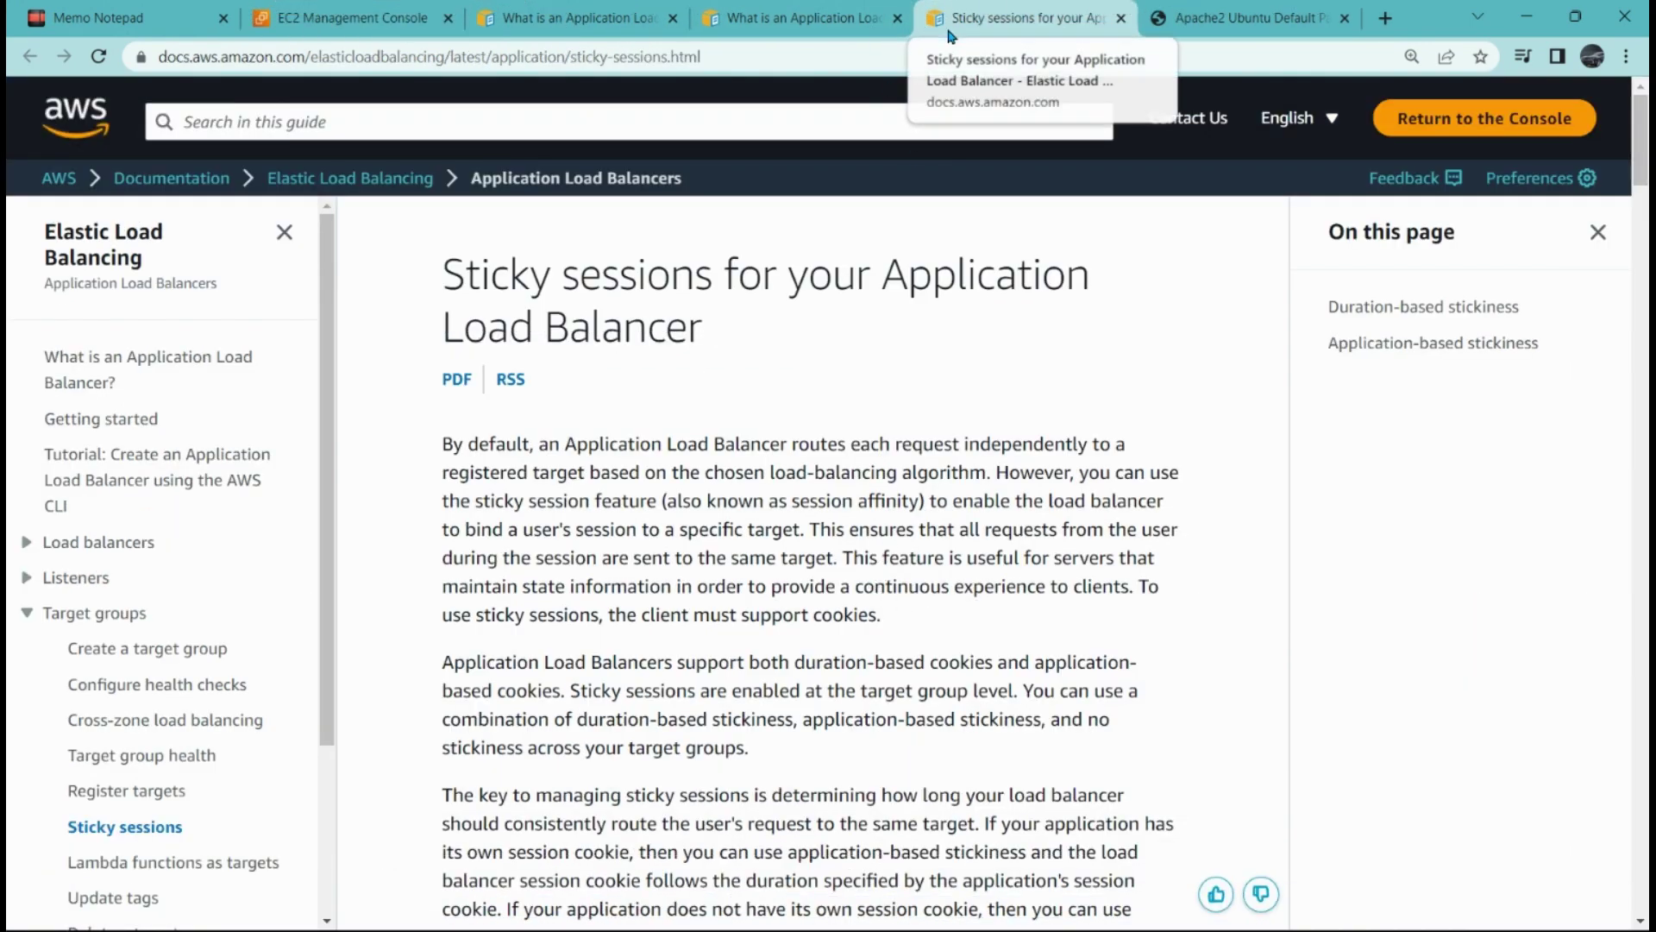
{"action": "left_click", "coordinate": [368, 12]}
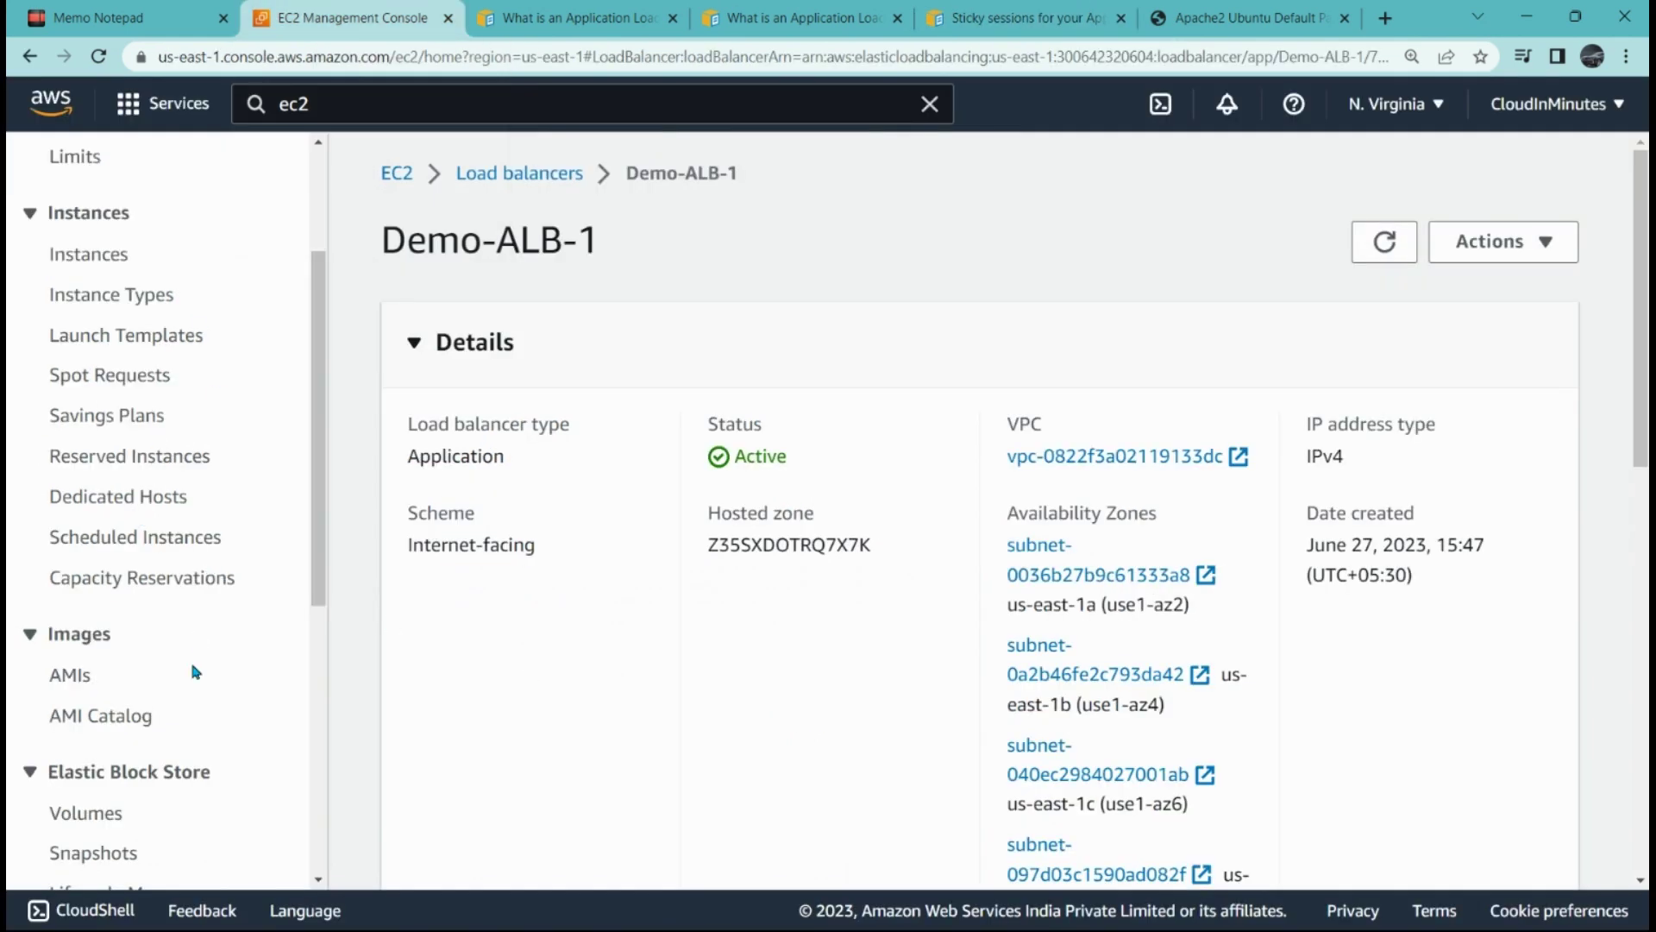
{"action": "scroll", "coordinate": [192, 678], "scroll_direction": "down", "scroll_amount": 1}
{"action": "left_click", "coordinate": [111, 724]}
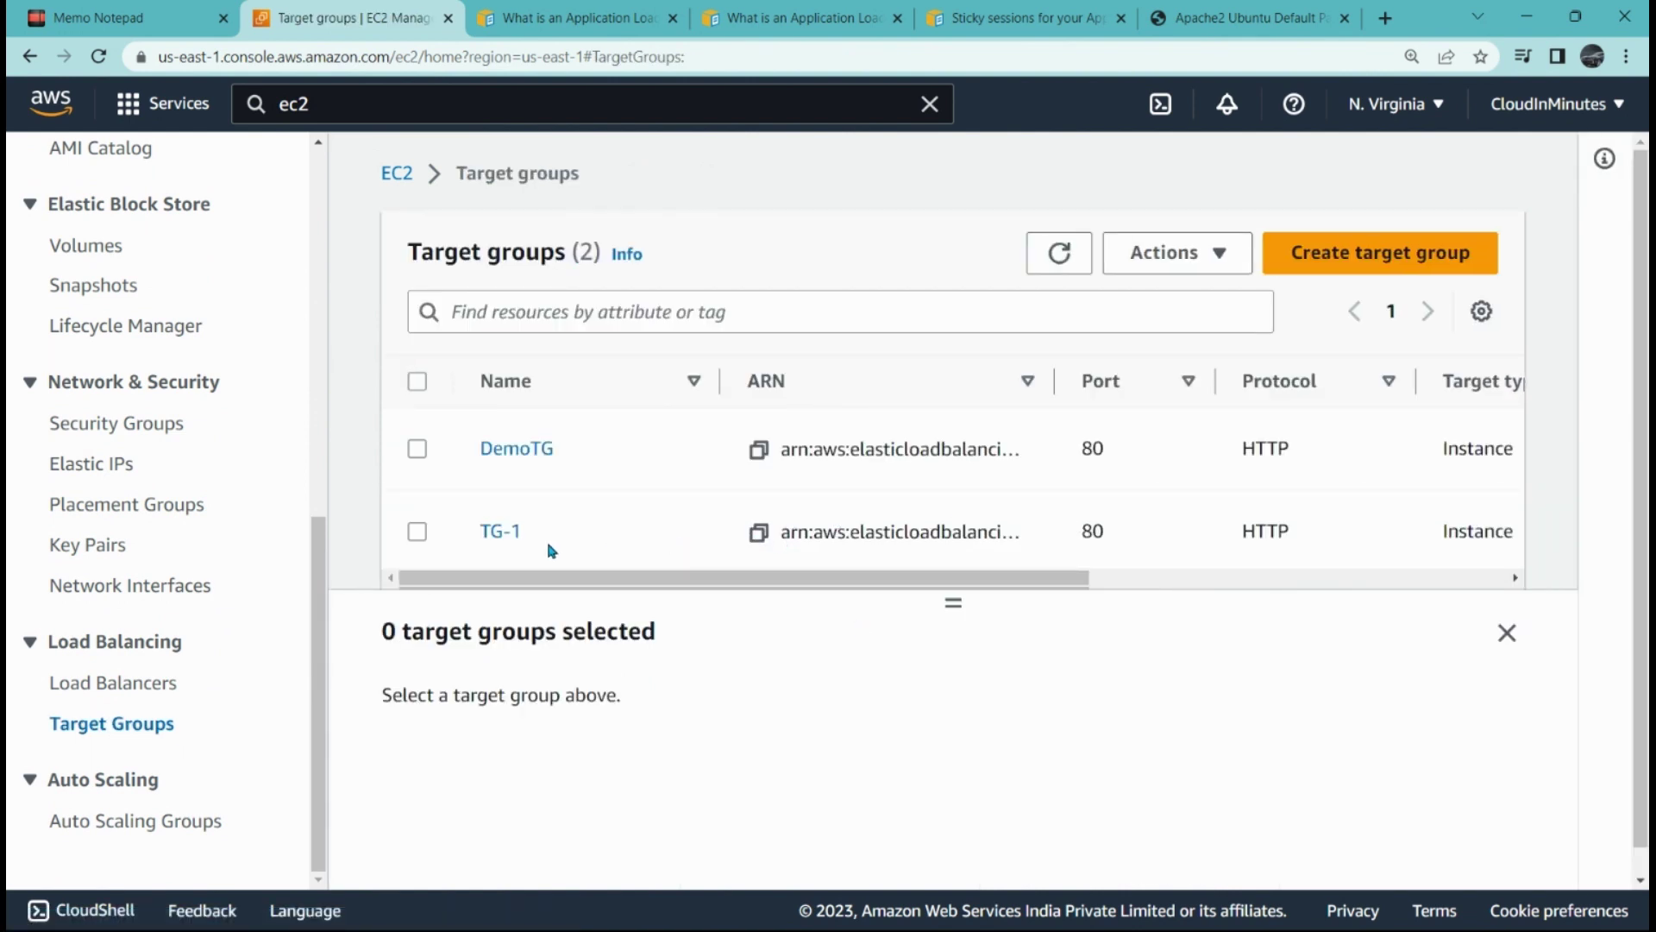
{"action": "left_click", "coordinate": [507, 535]}
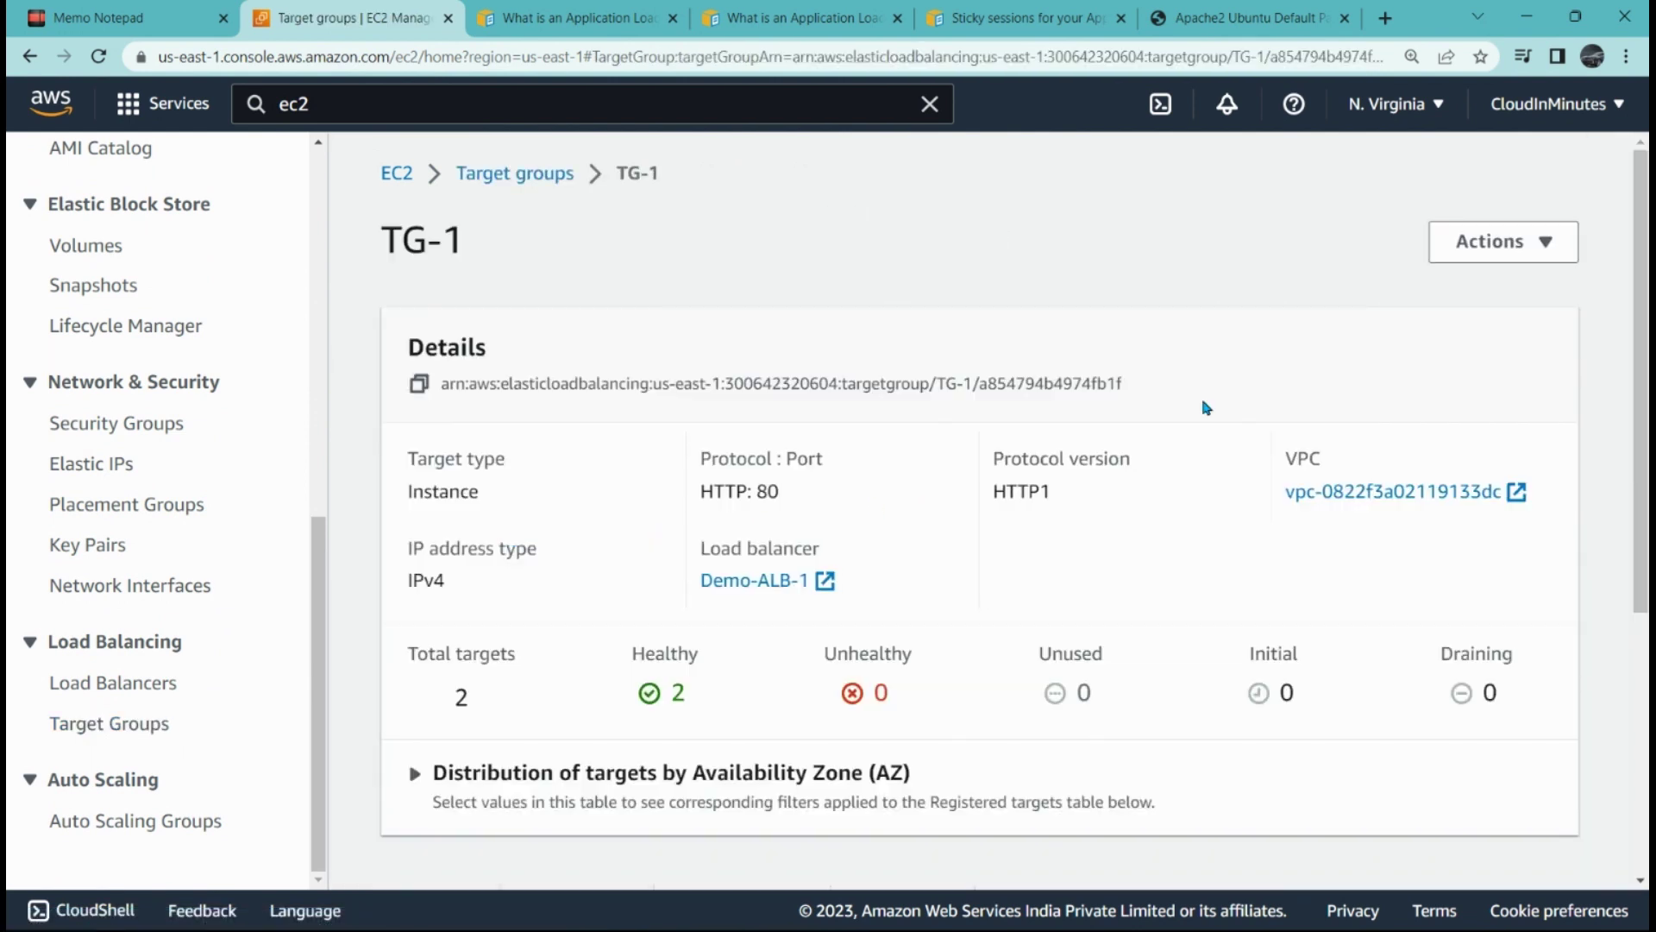
{"action": "scroll", "coordinate": [917, 454], "scroll_direction": "down", "scroll_amount": 5}
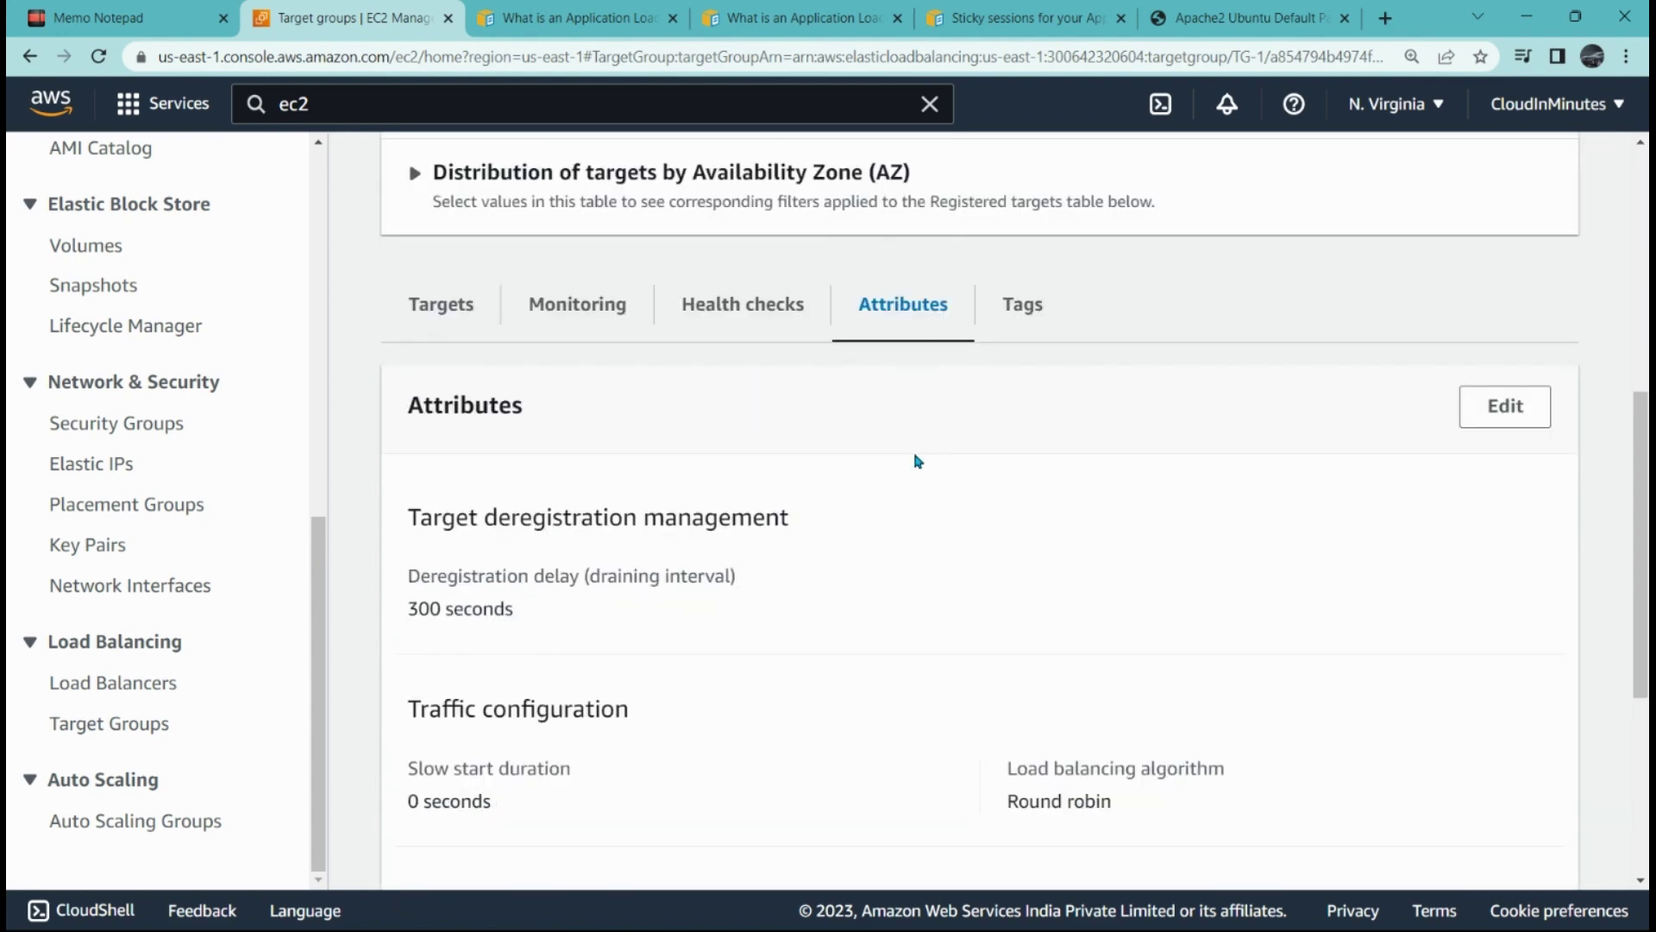
{"action": "scroll", "coordinate": [917, 460], "scroll_direction": "down", "scroll_amount": 4}
{"action": "double_click", "coordinate": [422, 637]}
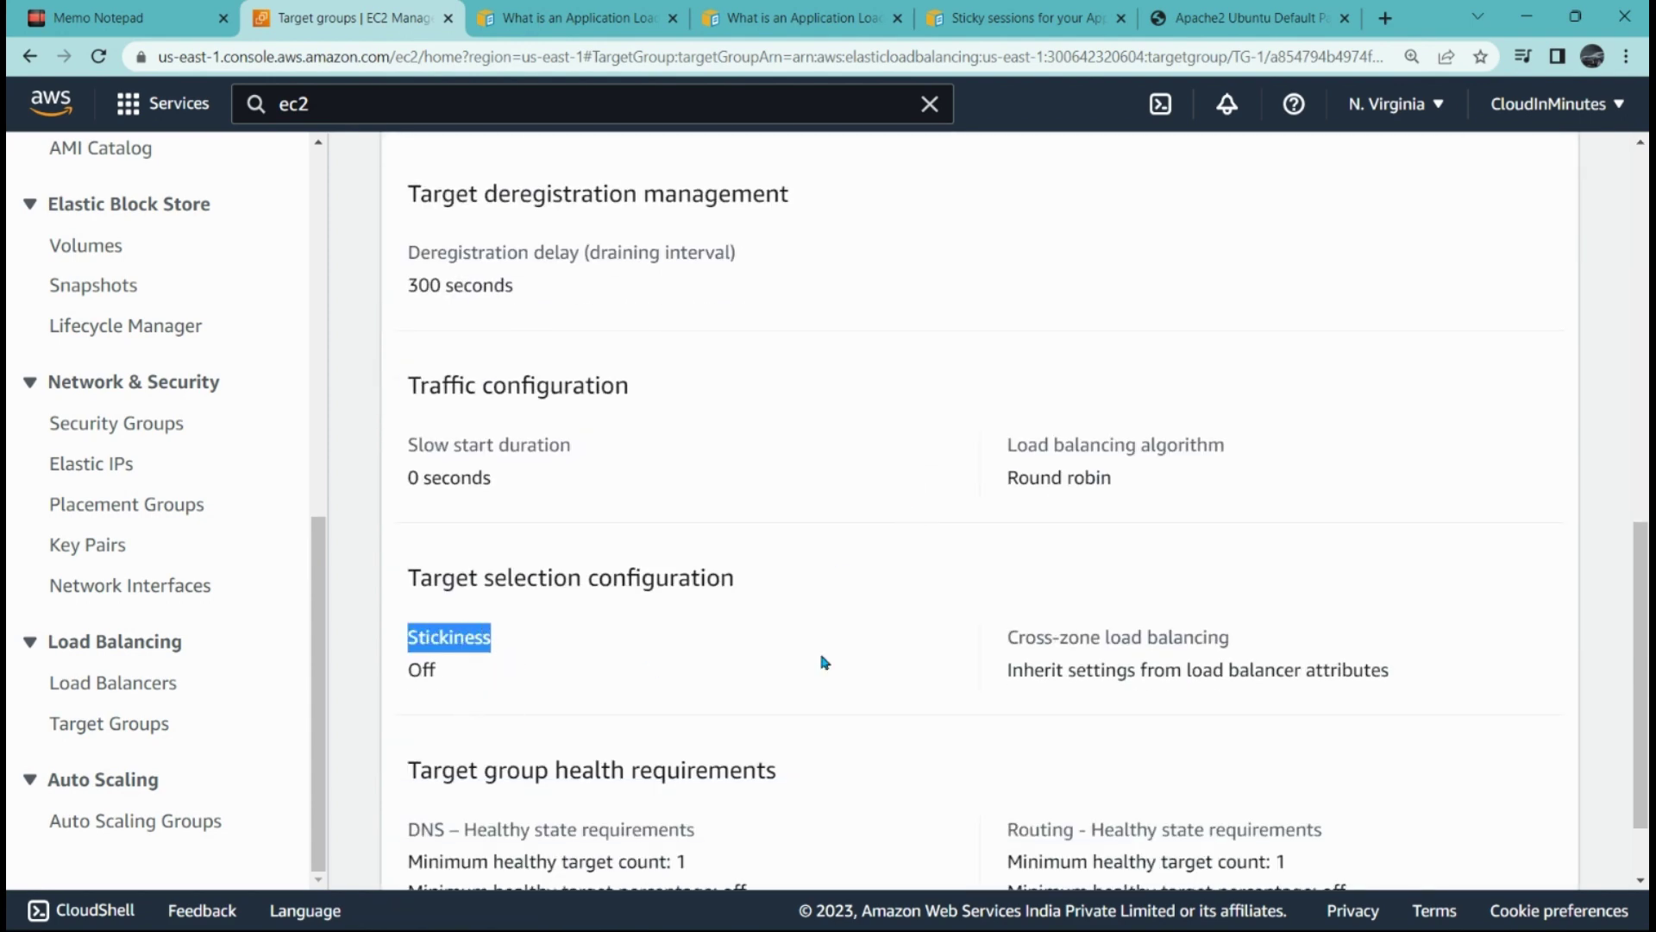
Edit the TG-1 attributes and turn on Stickiness in the target selection configuration.
{"action": "scroll", "coordinate": [1105, 595], "scroll_direction": "up", "scroll_amount": 5}
{"action": "left_click", "coordinate": [1489, 520]}
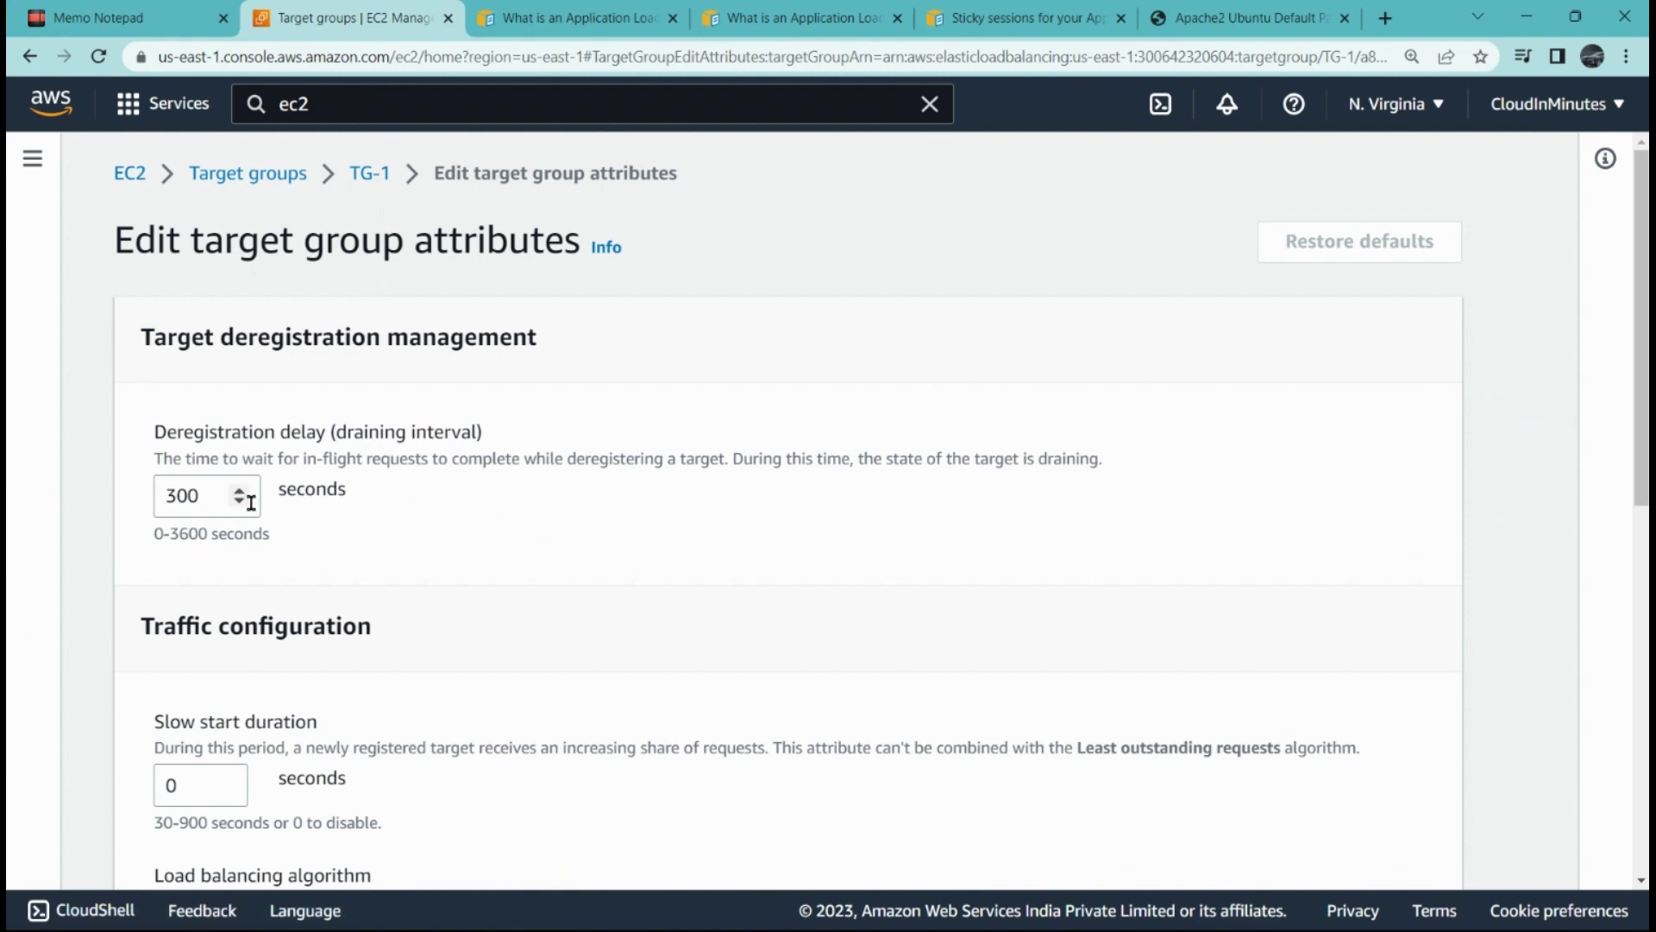
{"action": "scroll", "coordinate": [247, 483], "scroll_direction": "down", "scroll_amount": 5}
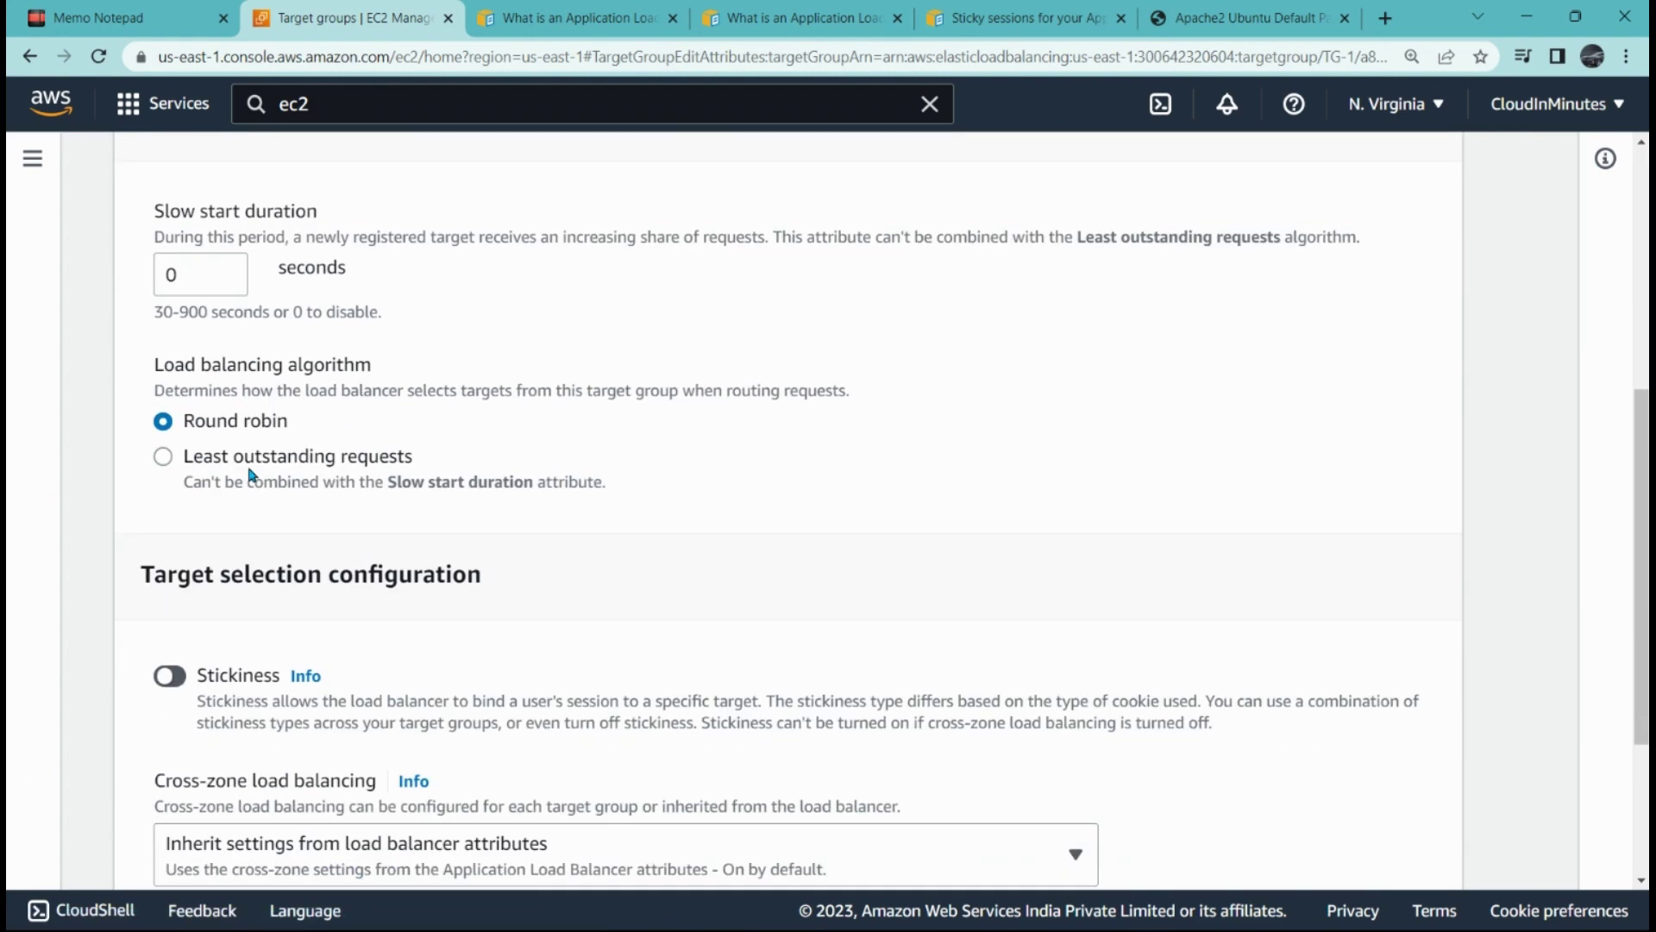
{"action": "scroll", "coordinate": [249, 474], "scroll_direction": "down", "scroll_amount": 3}
{"action": "left_click", "coordinate": [173, 433]}
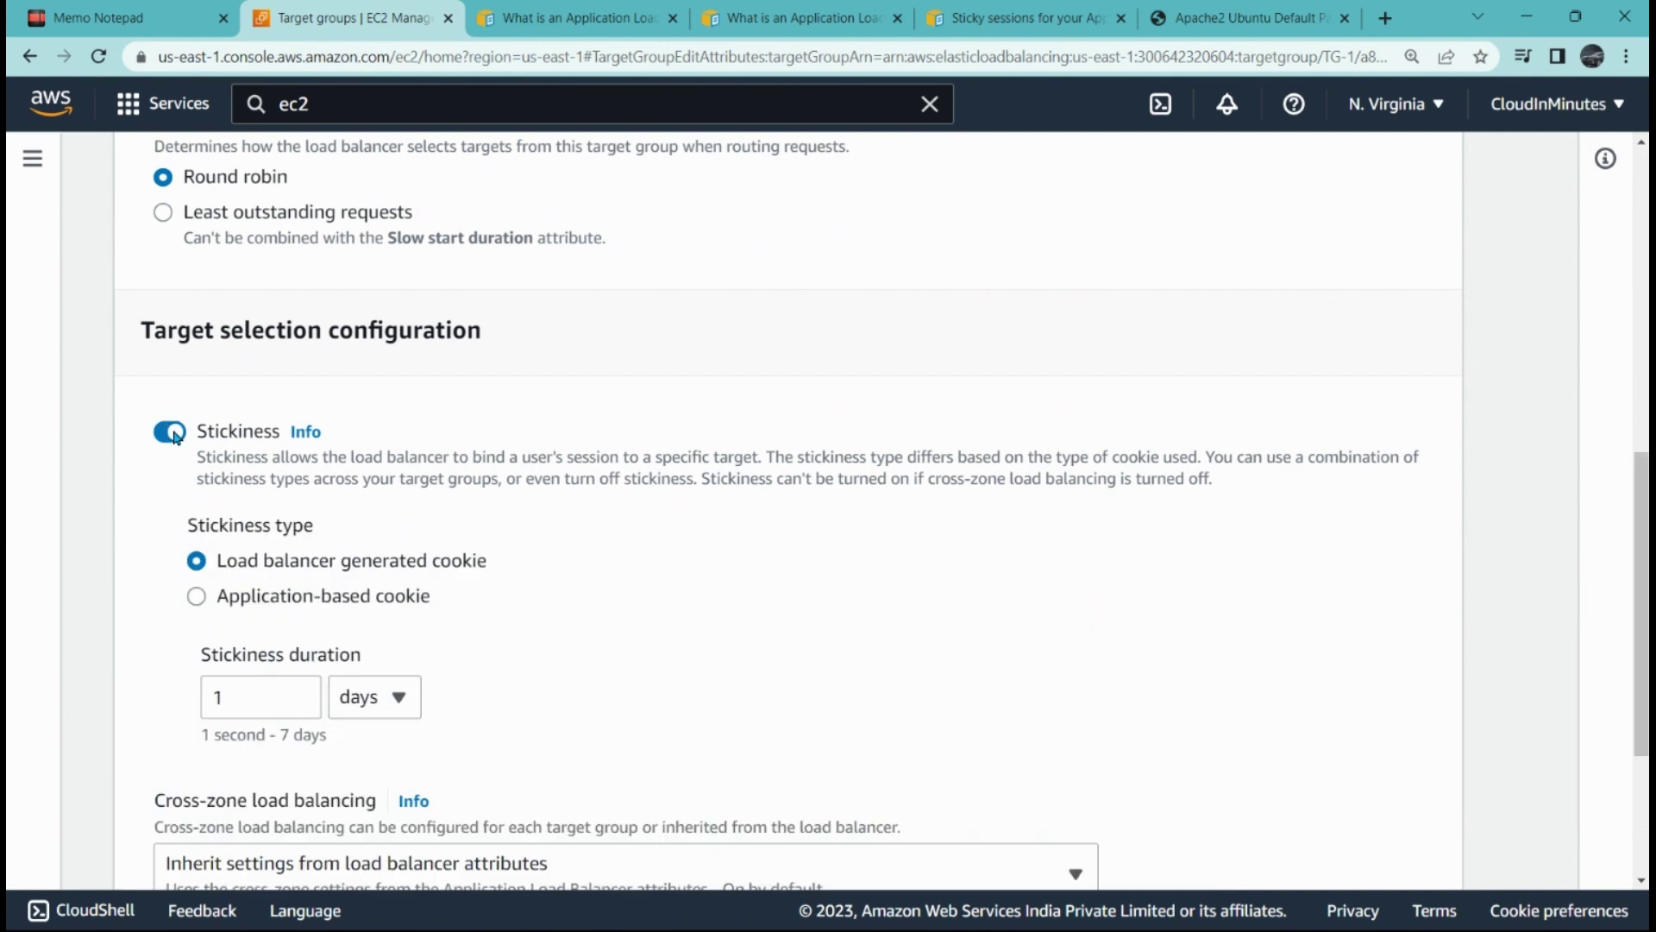
{"action": "scroll", "coordinate": [172, 433], "scroll_direction": "down", "scroll_amount": 1}
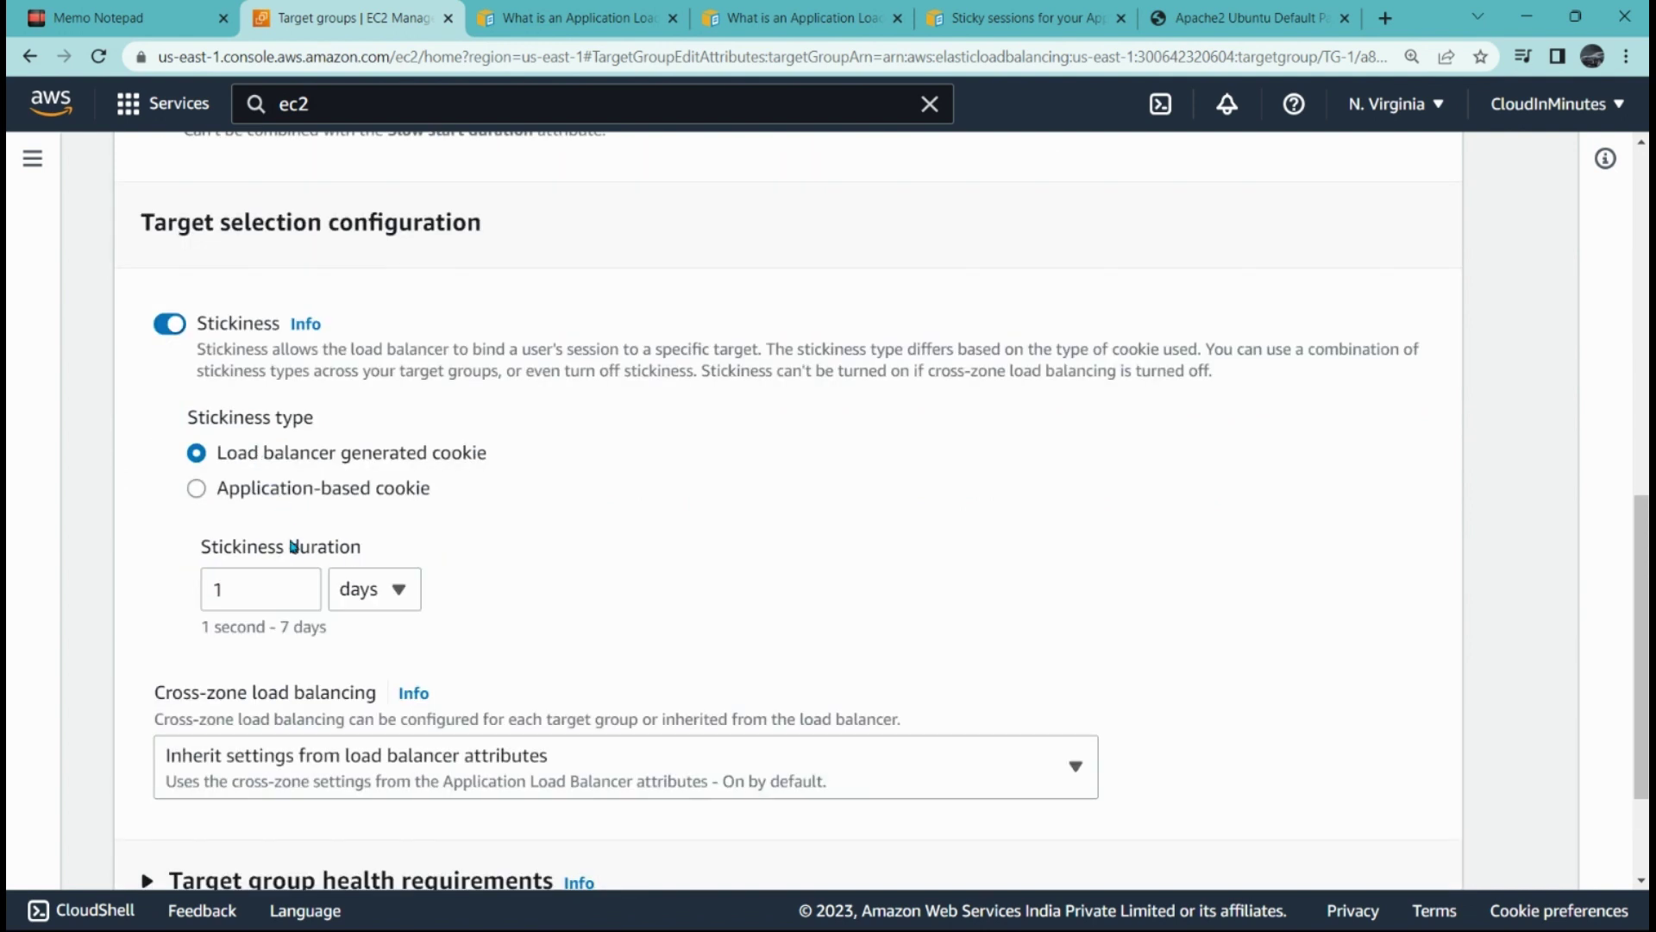
Set the stickiness duration to 1 minute and save the target group changes.
{"action": "double_click", "coordinate": [243, 591]}
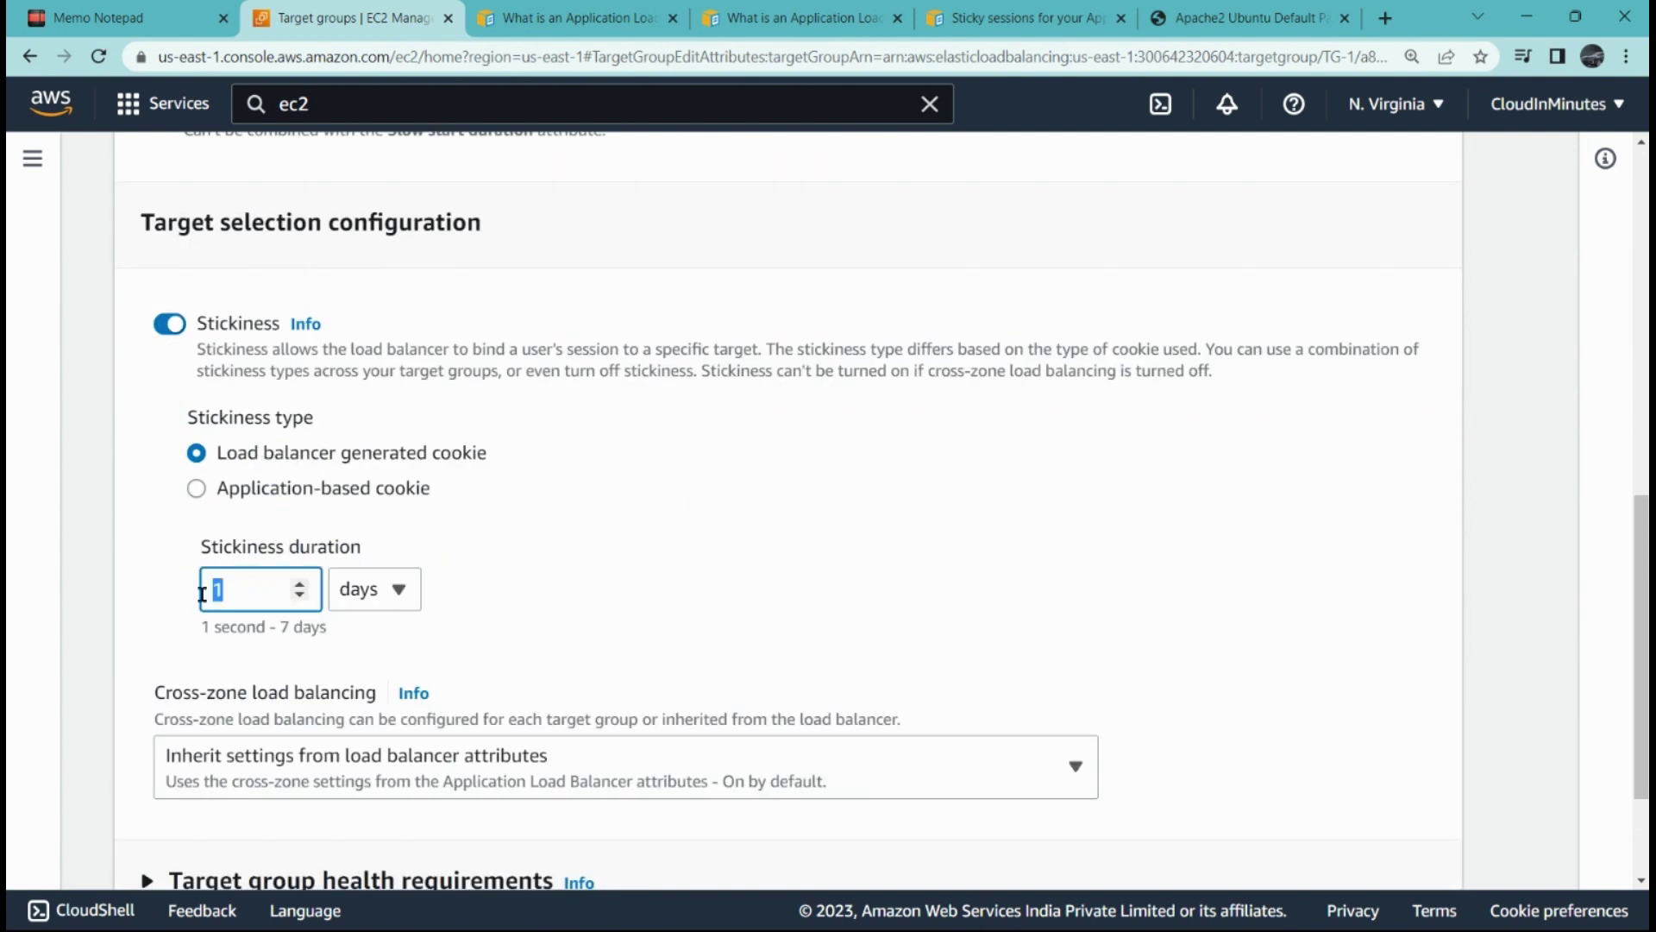
{"action": "left_click", "coordinate": [249, 590]}
{"action": "left_click", "coordinate": [381, 597]}
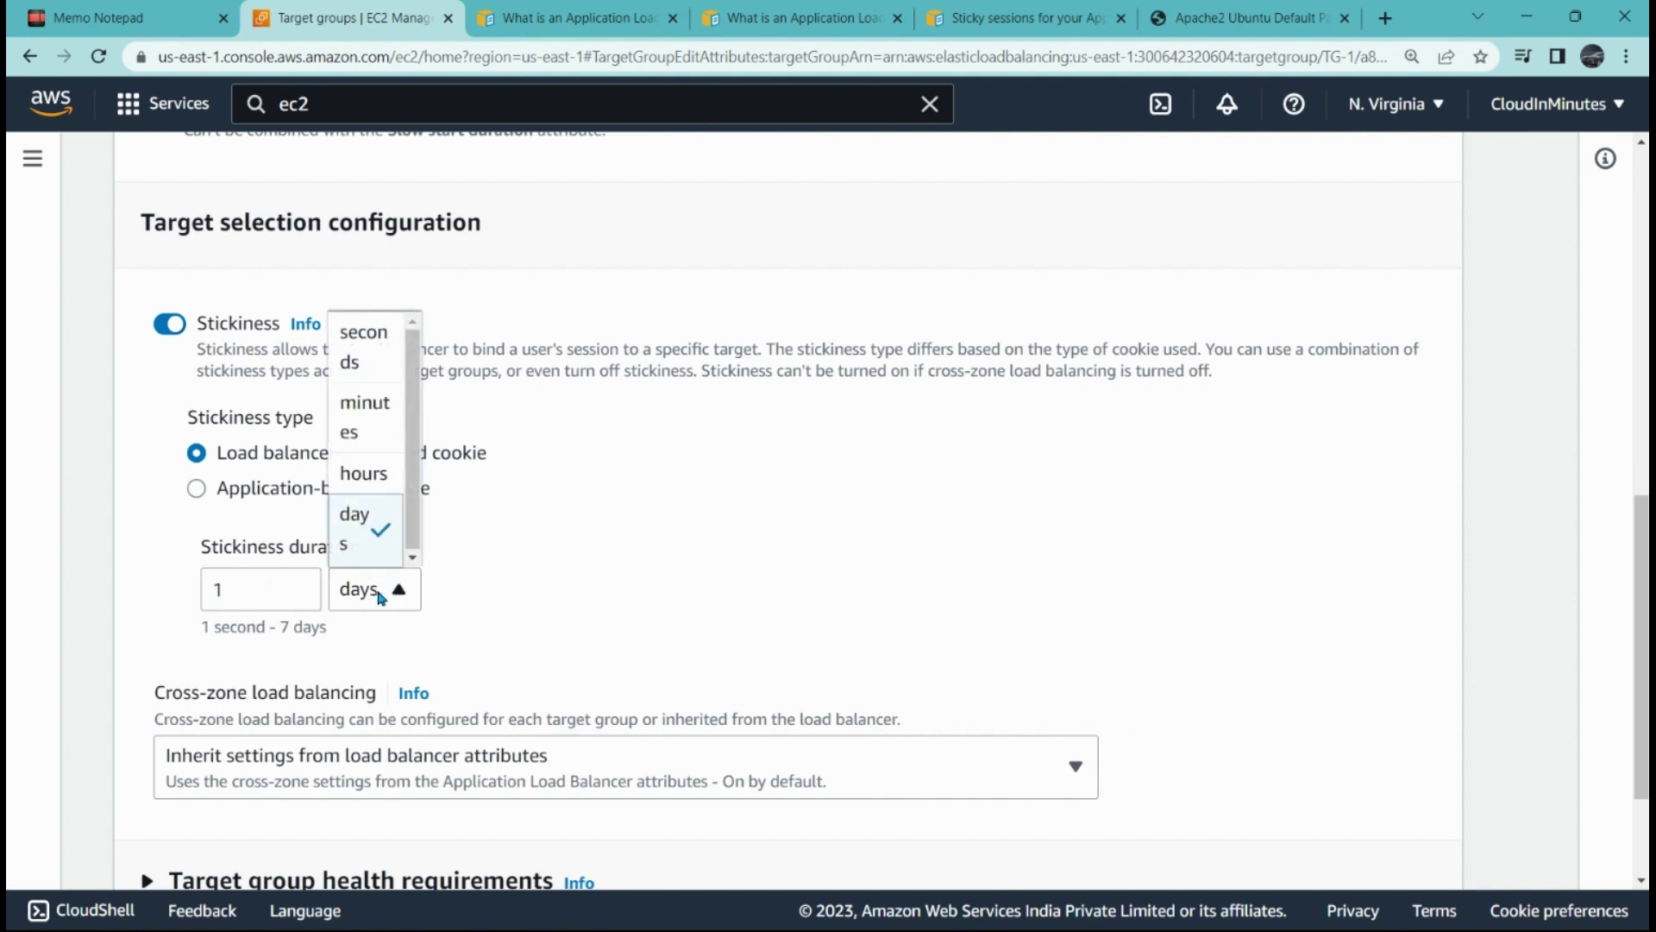
{"action": "left_click", "coordinate": [364, 431]}
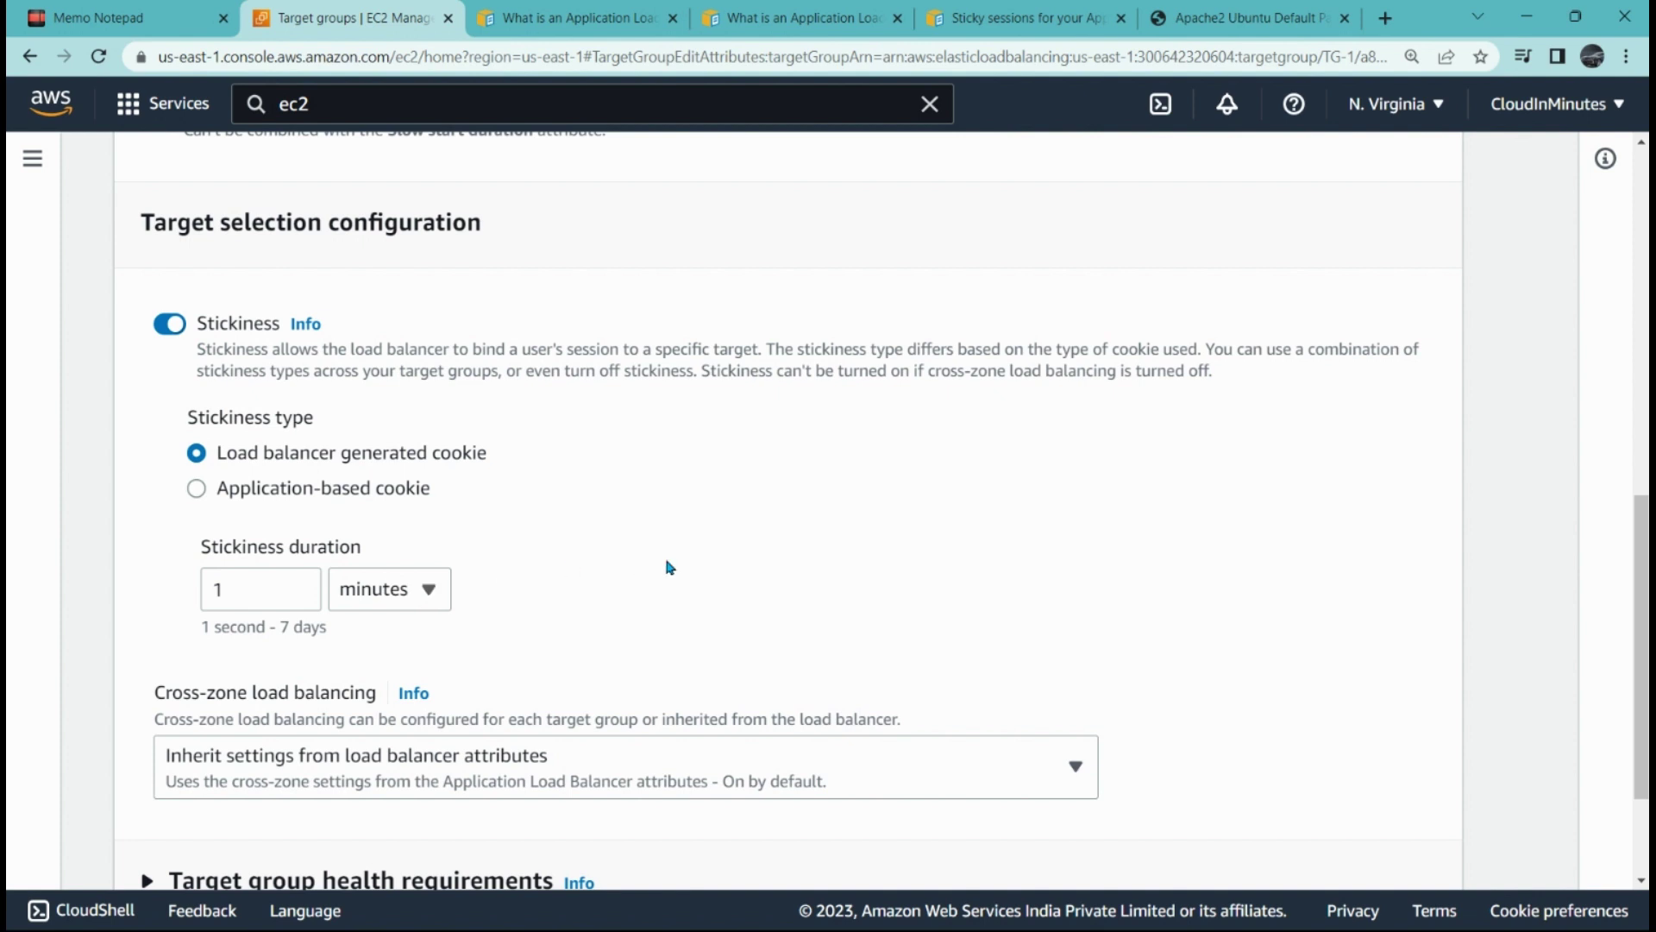
{"action": "scroll", "coordinate": [394, 539], "scroll_direction": "down", "scroll_amount": 2}
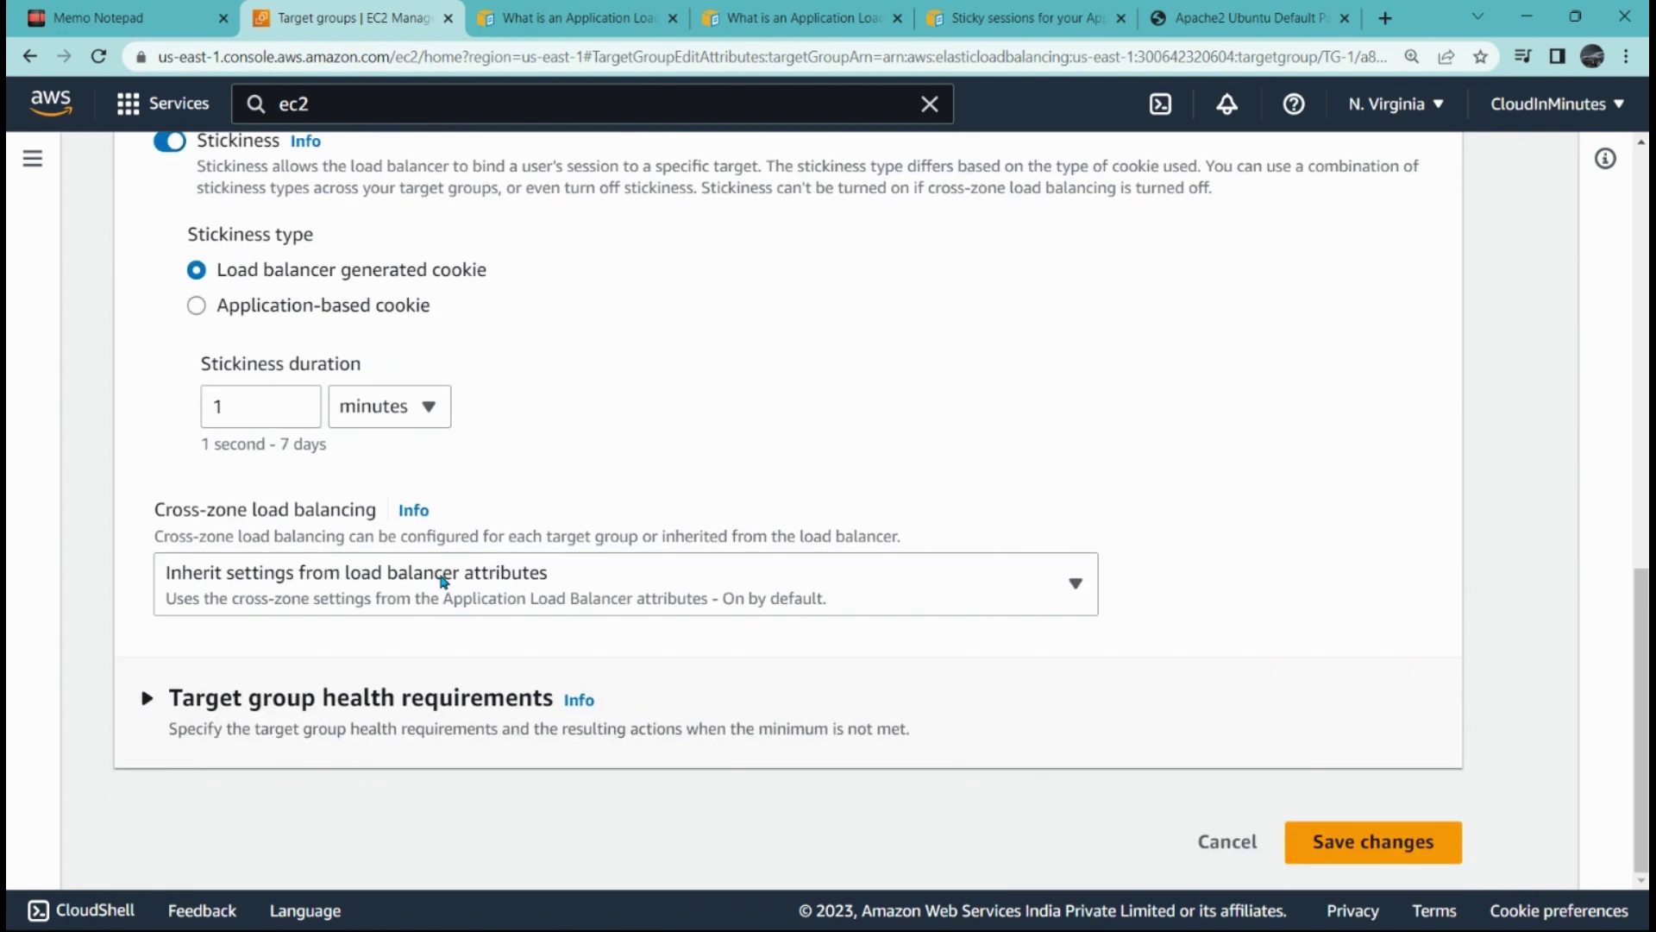
{"action": "left_click", "coordinate": [1378, 845]}
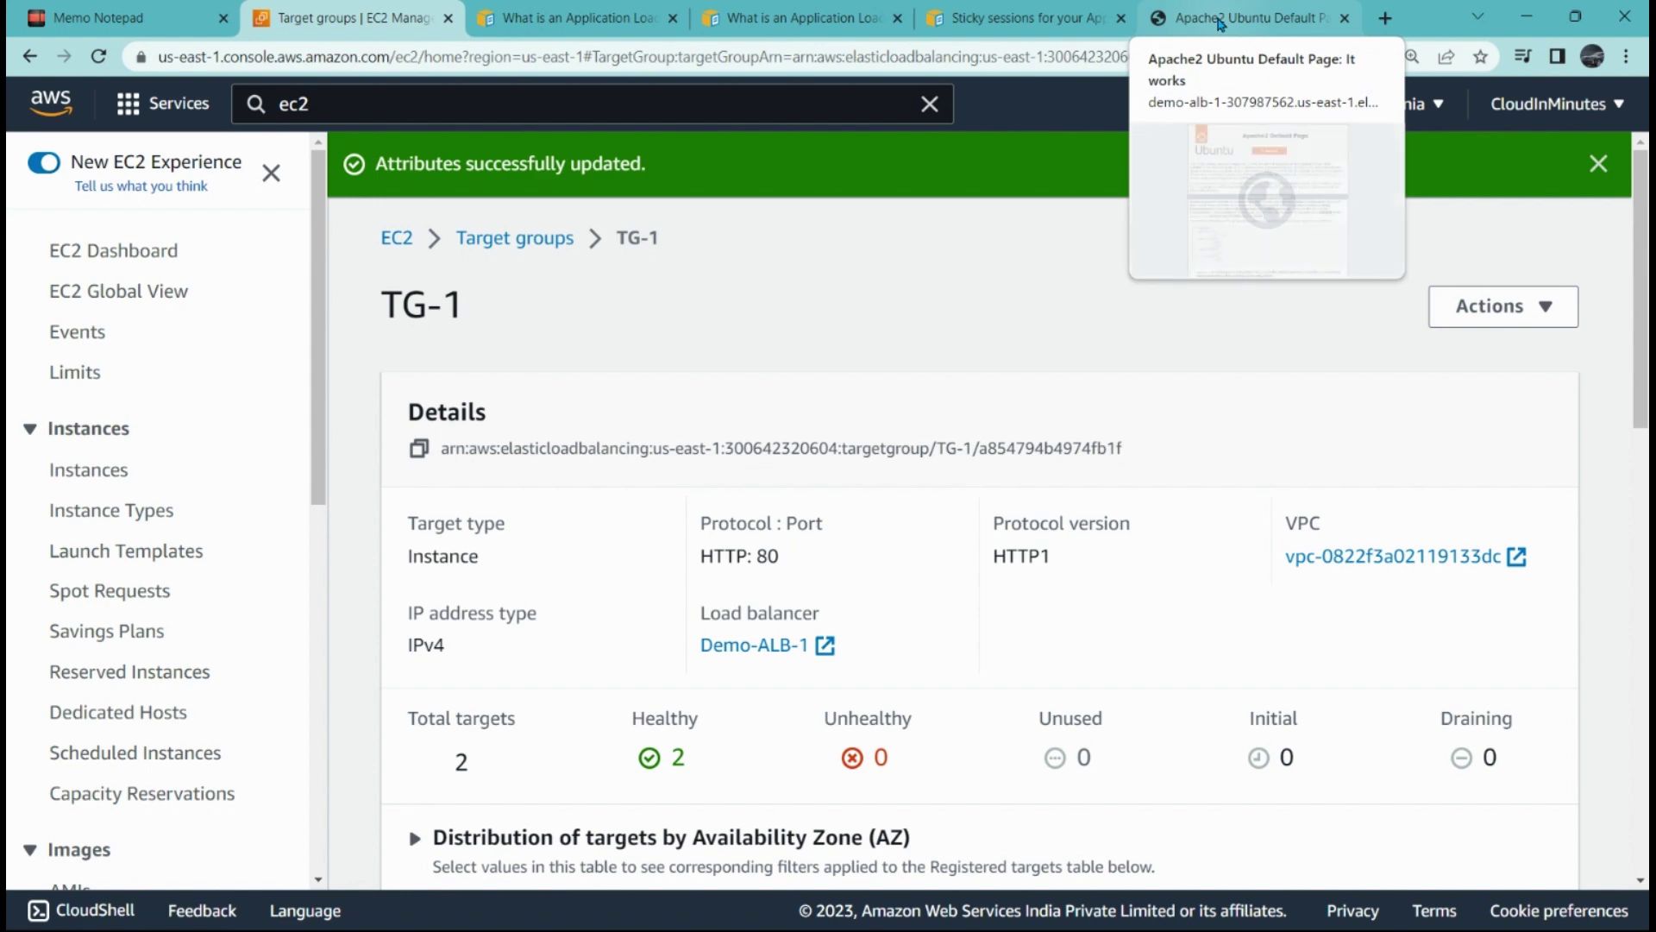
Return to the Demo-ALB-1 page and reload its address repeatedly to test whether requests stick to one instance.
{"action": "left_click", "coordinate": [1220, 23]}
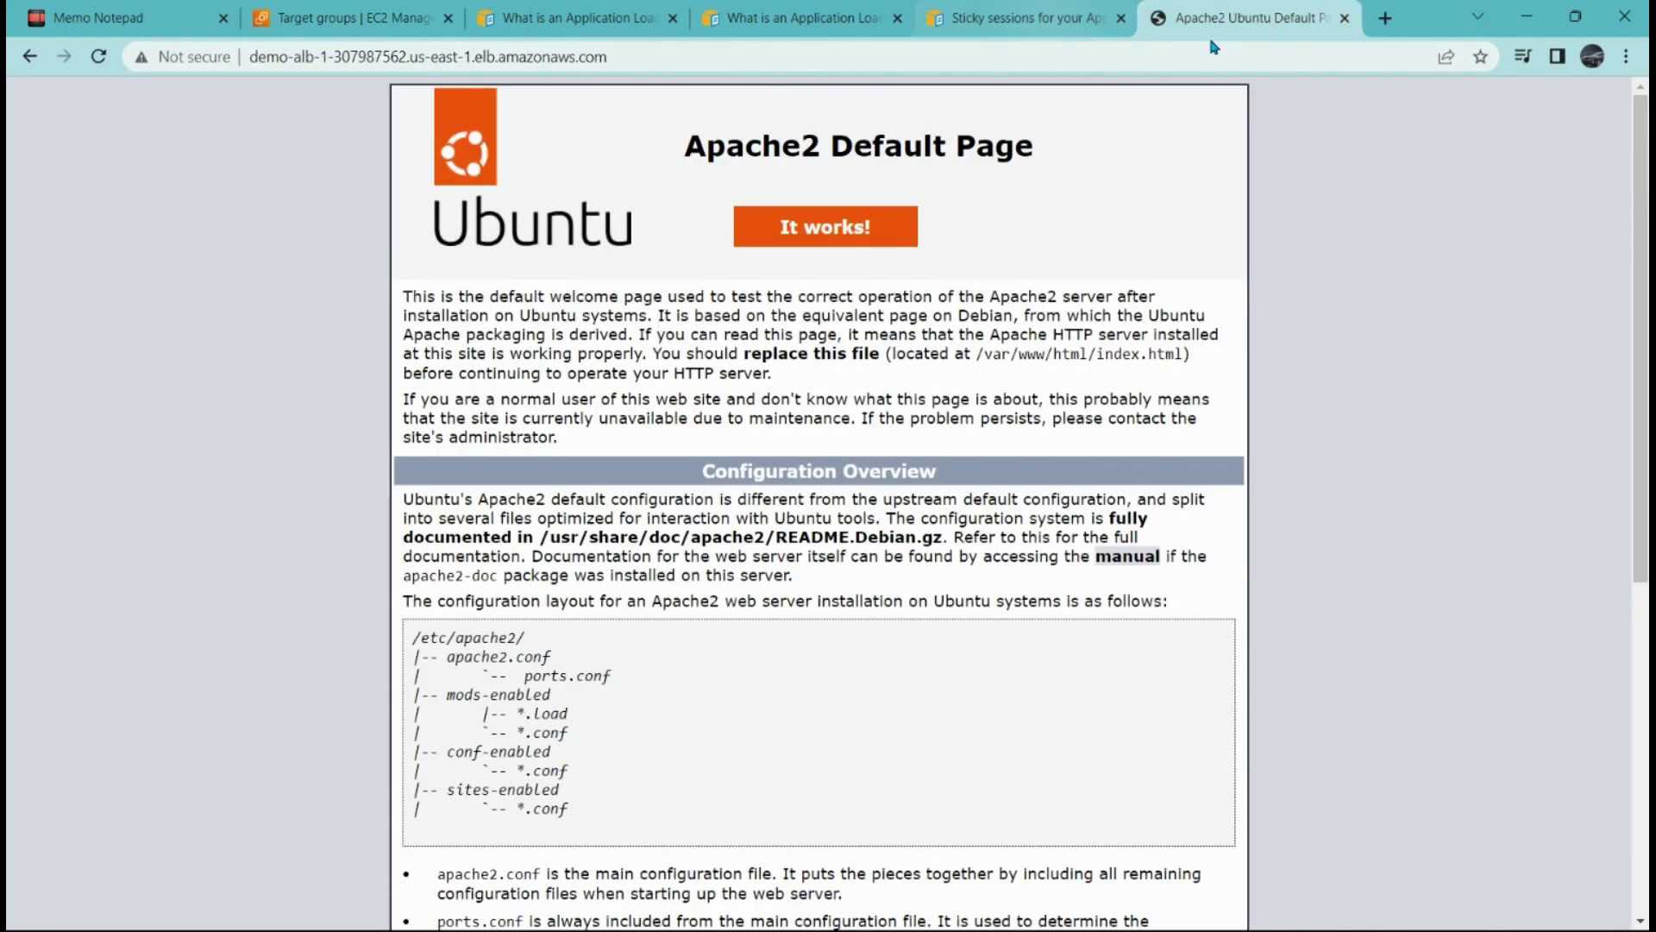
{"action": "left_click", "coordinate": [635, 56]}
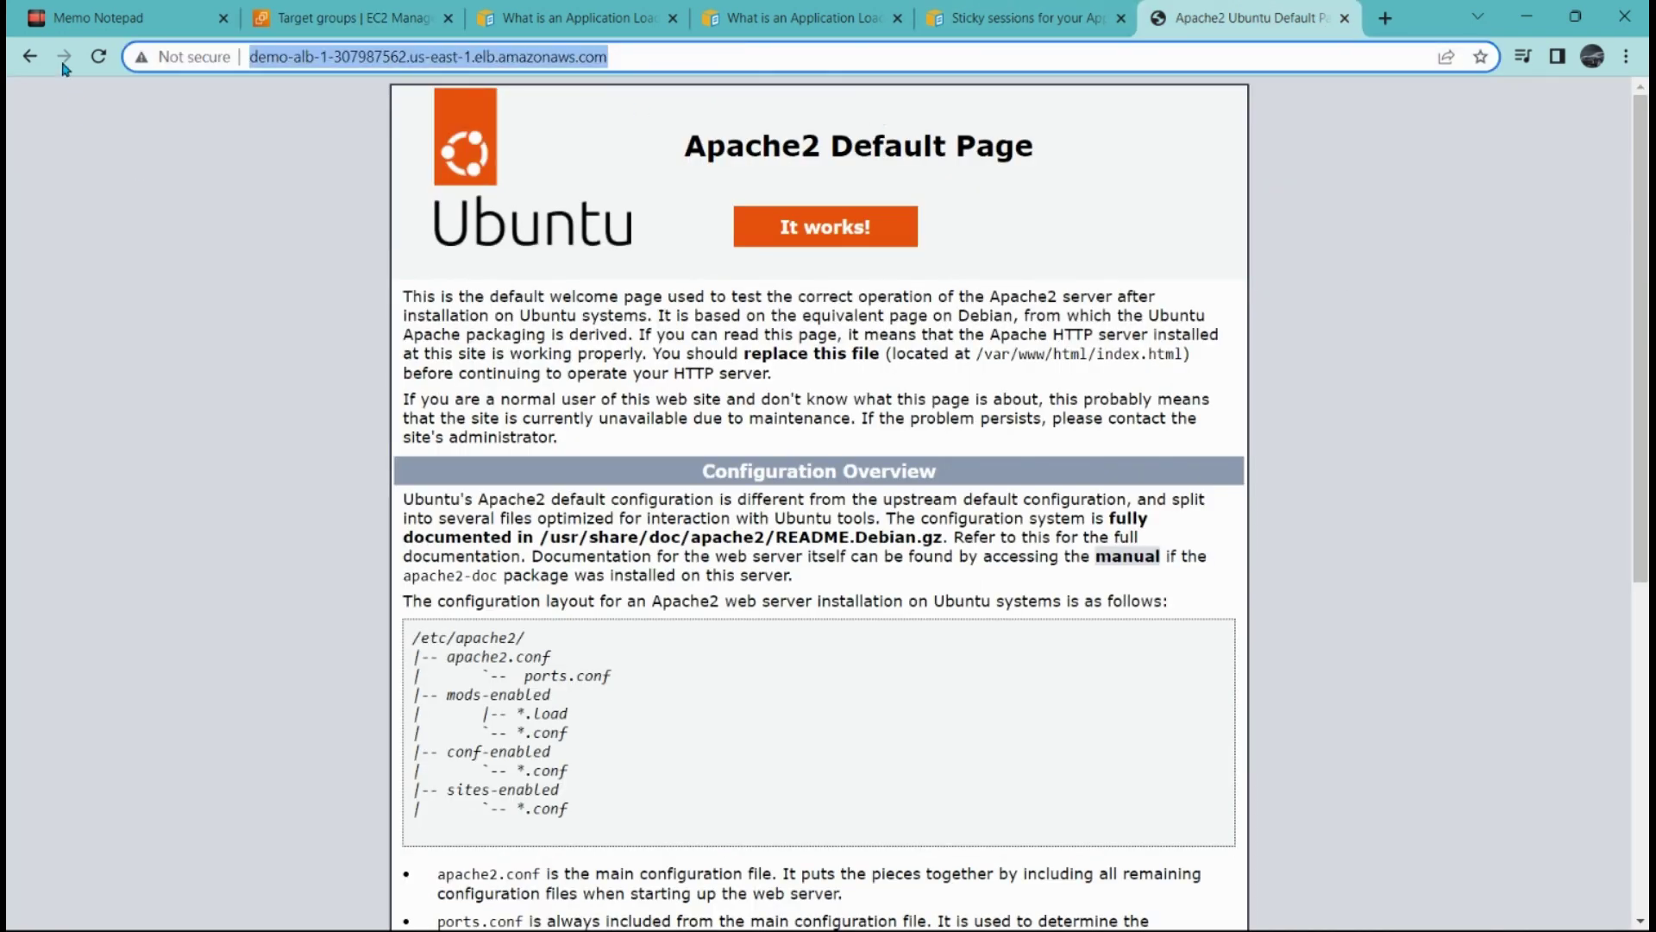
{"action": "left_click", "coordinate": [99, 66]}
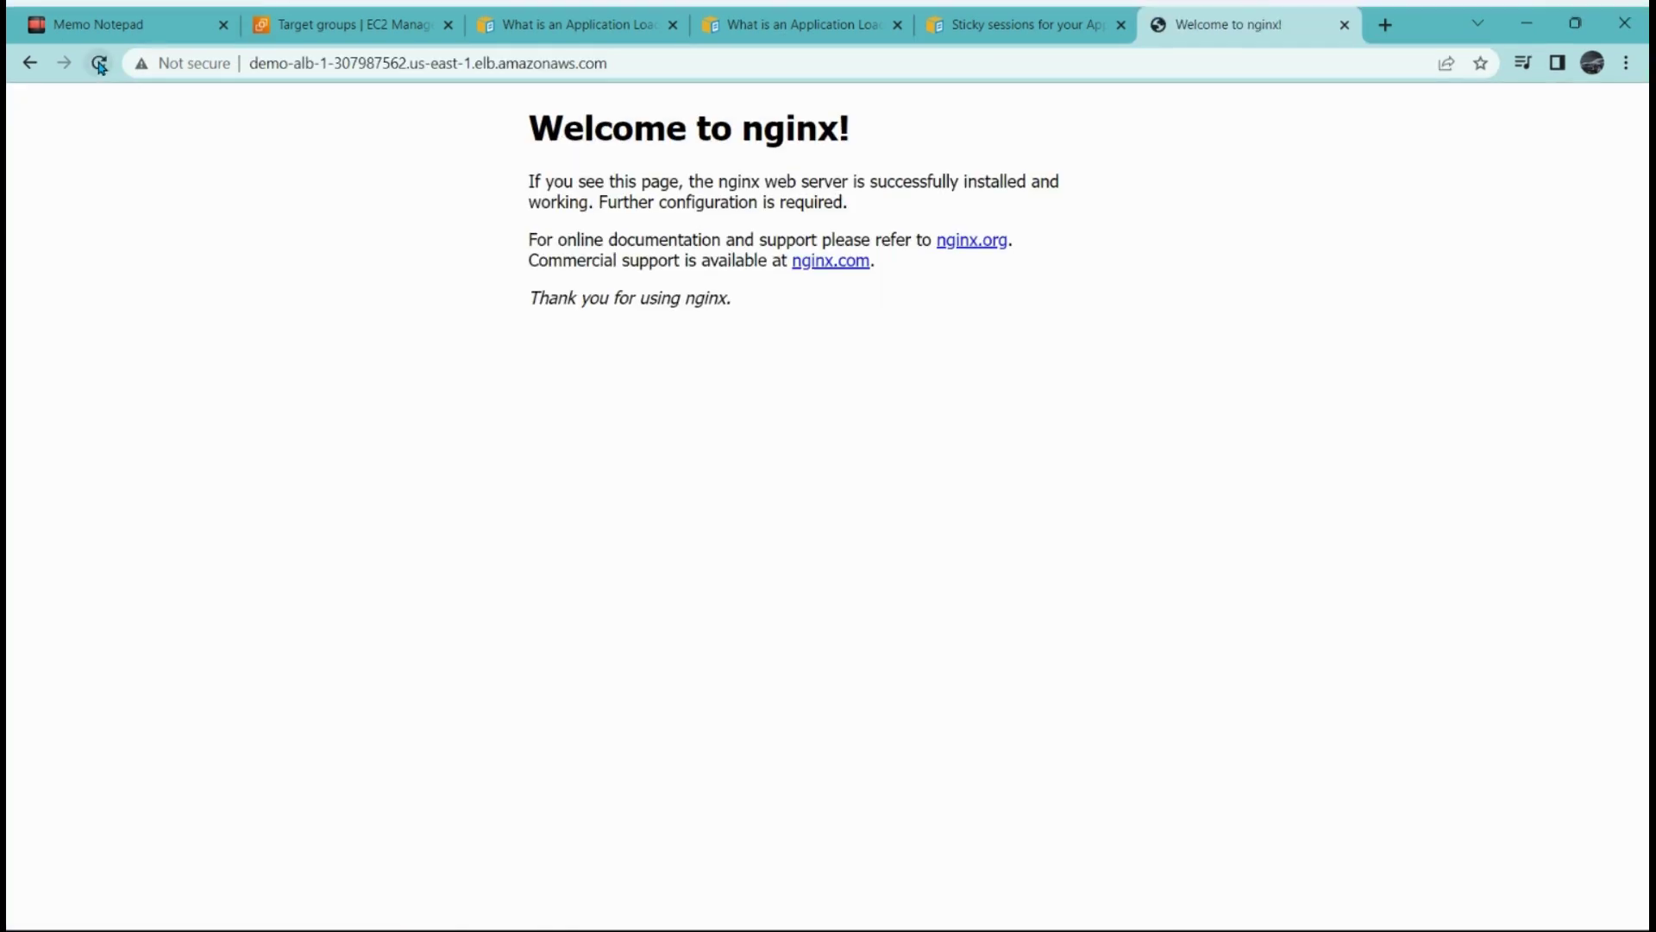
{"action": "left_click", "coordinate": [100, 66]}
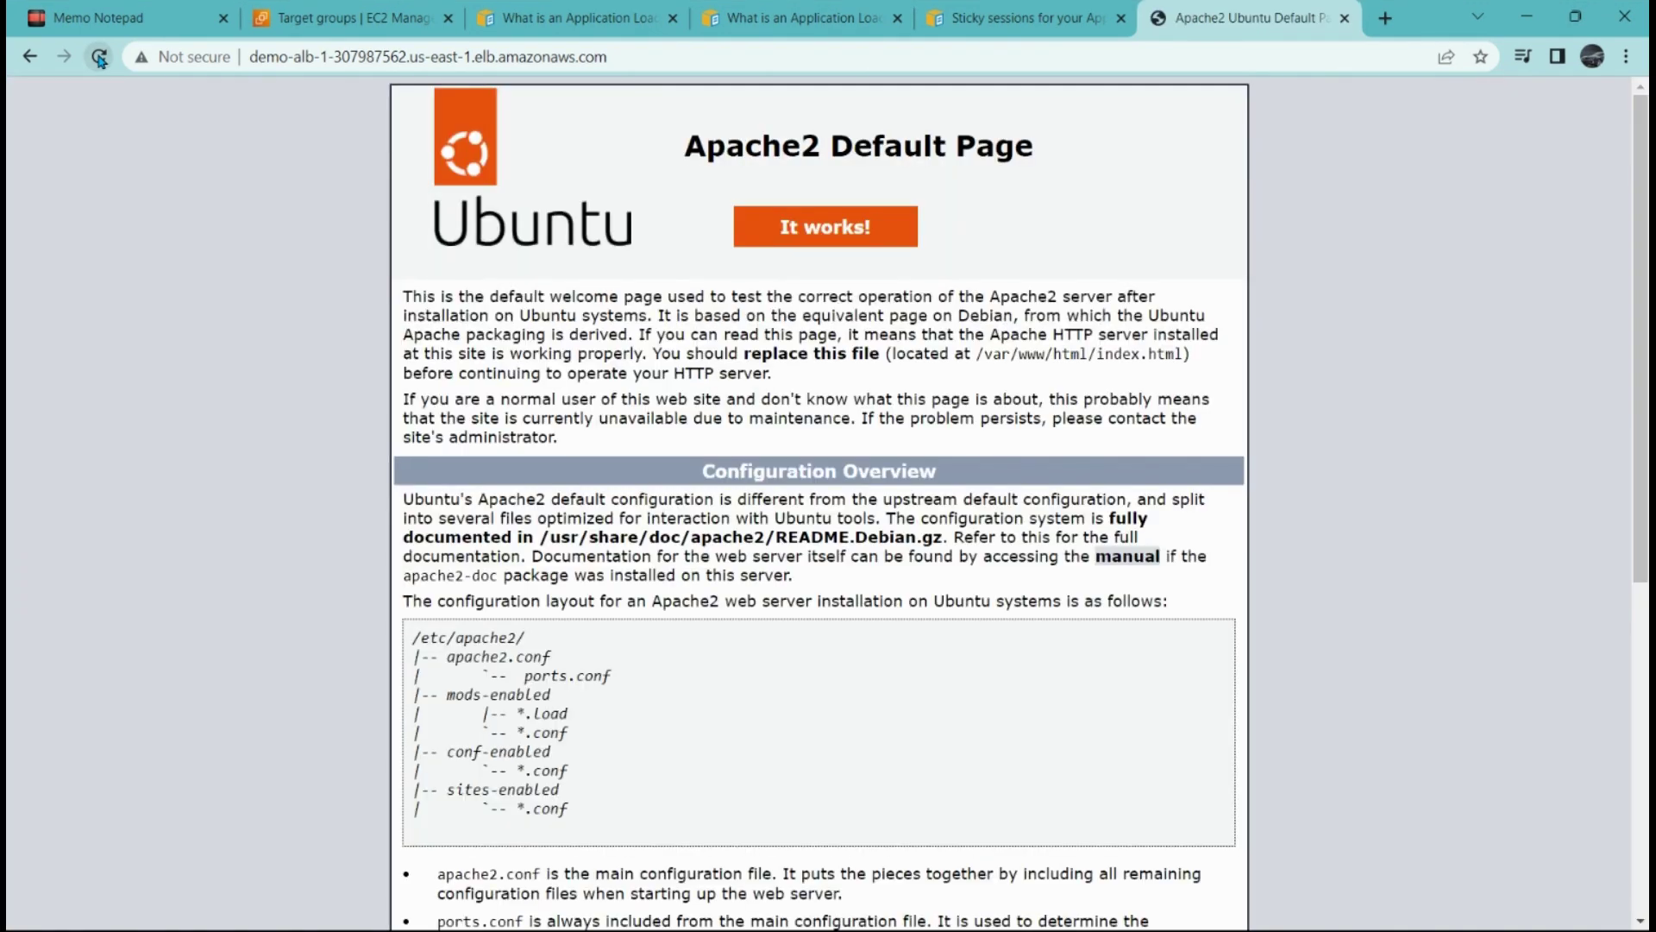
{"action": "left_click", "coordinate": [100, 58]}
{"action": "left_click", "coordinate": [100, 59]}
{"action": "left_click", "coordinate": [399, 55]}
{"action": "key", "text": "Return"}
{"action": "left_click", "coordinate": [457, 60]}
{"action": "key", "text": "Return"}
{"action": "left_click", "coordinate": [99, 58]}
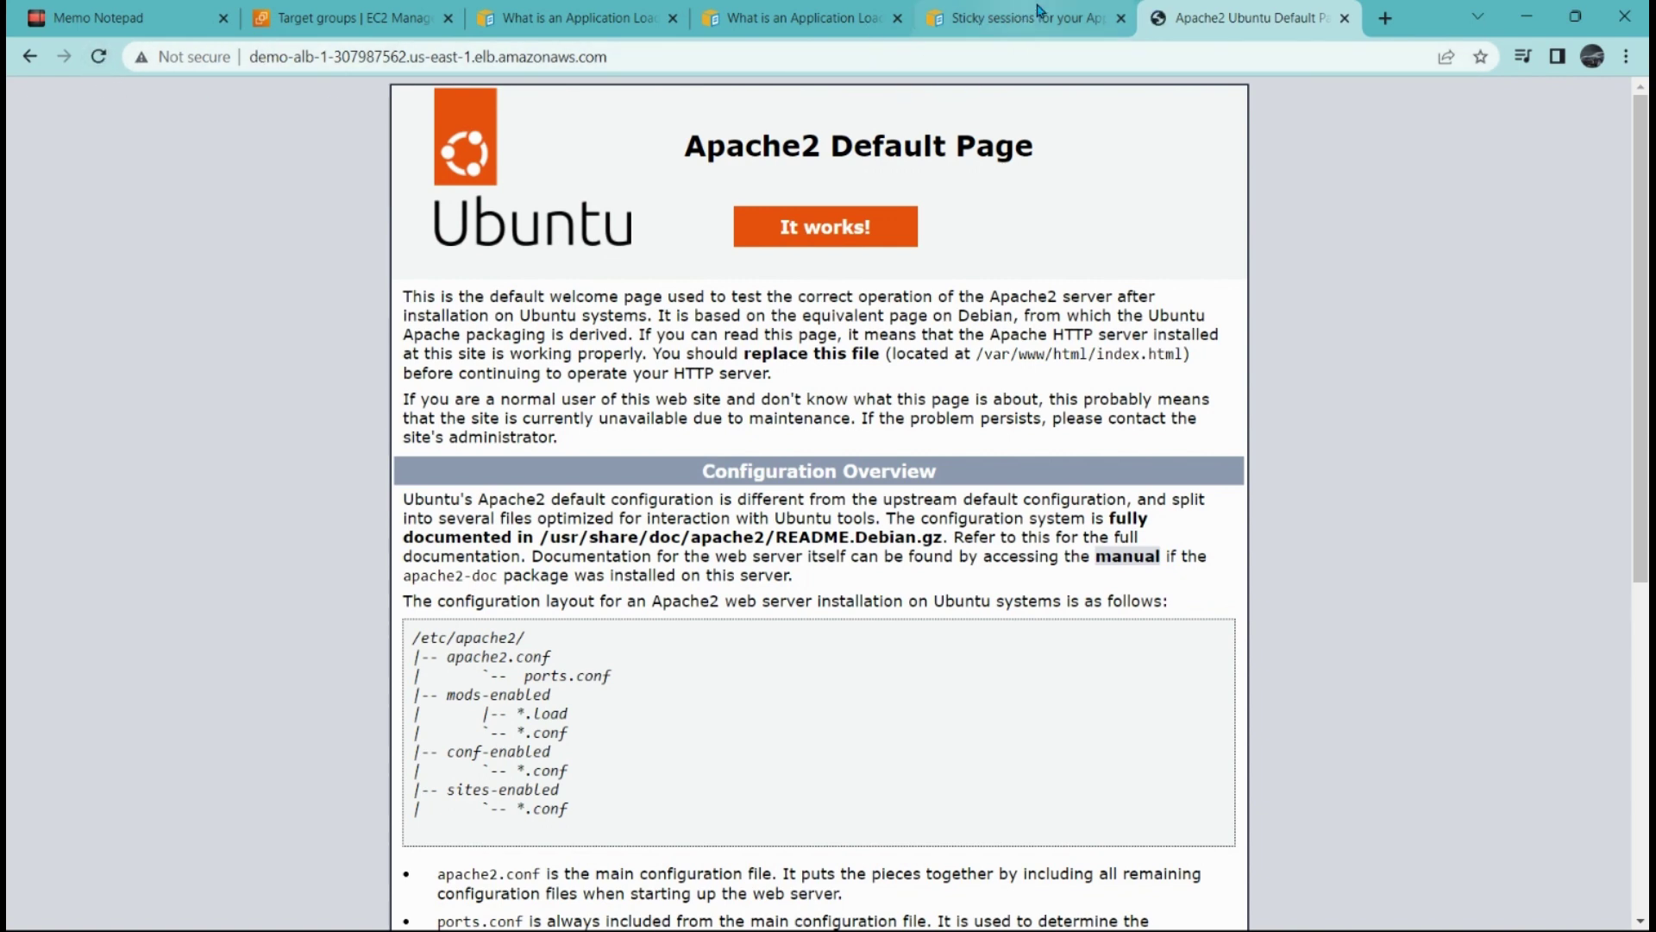
Close the load balancer page, restore it from the closed tabs to test the session again, and close the extra blank tab.
{"action": "left_click", "coordinate": [1344, 18]}
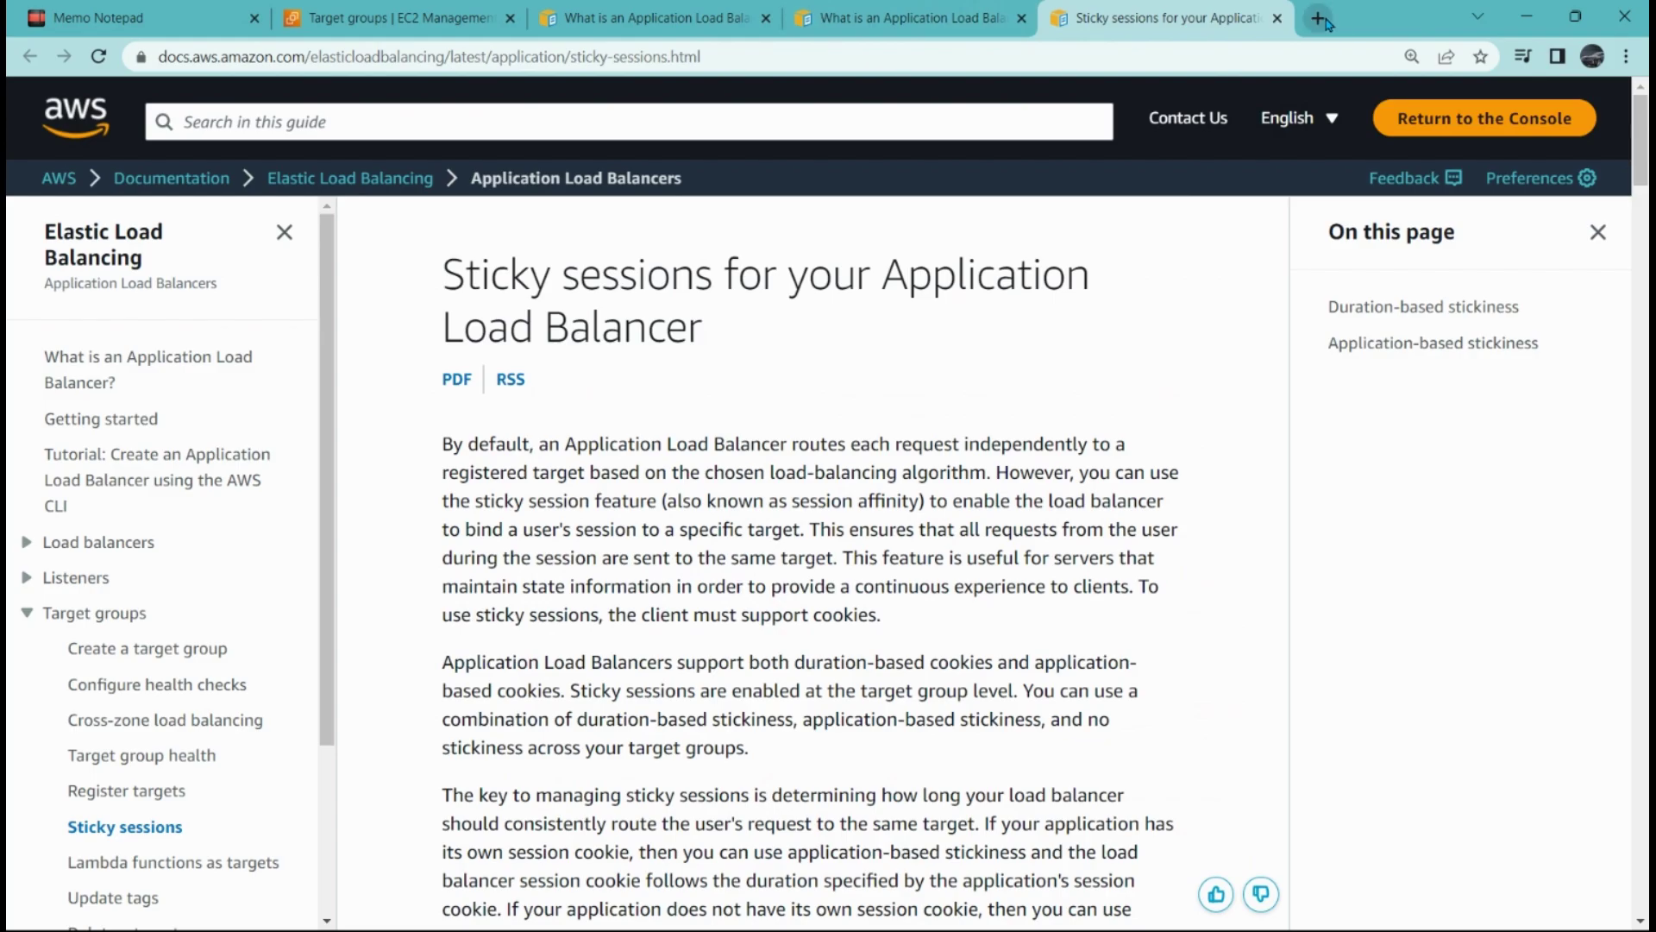
{"action": "key", "text": "ctrl+t"}
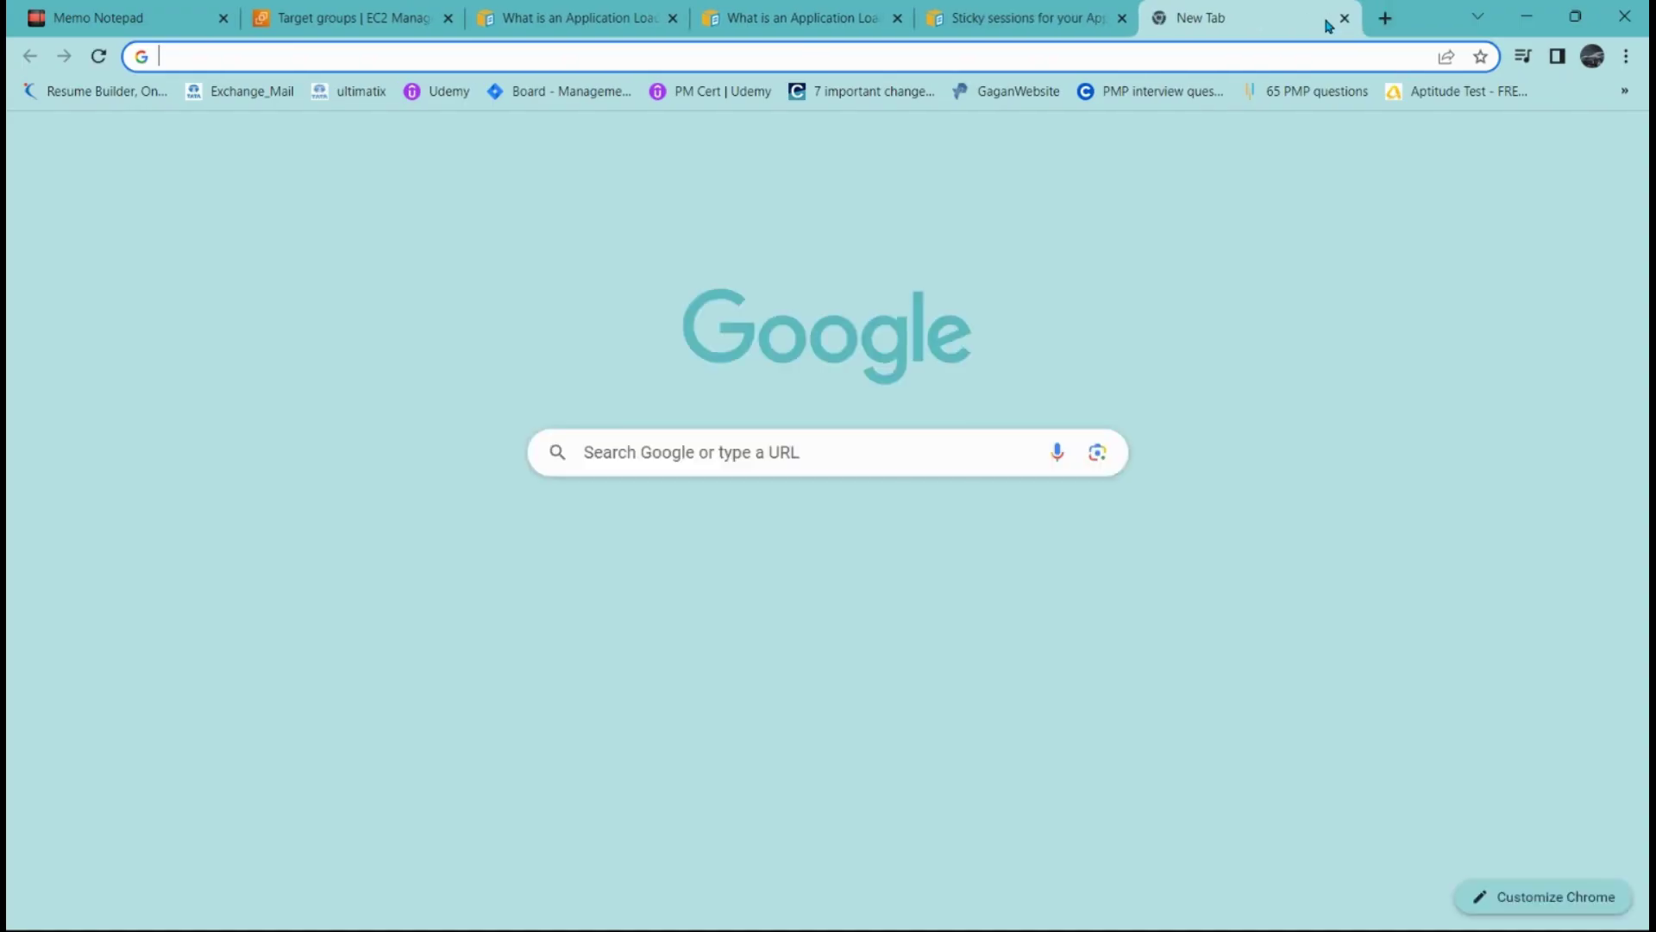
{"action": "key", "text": "ctrl+shift+t"}
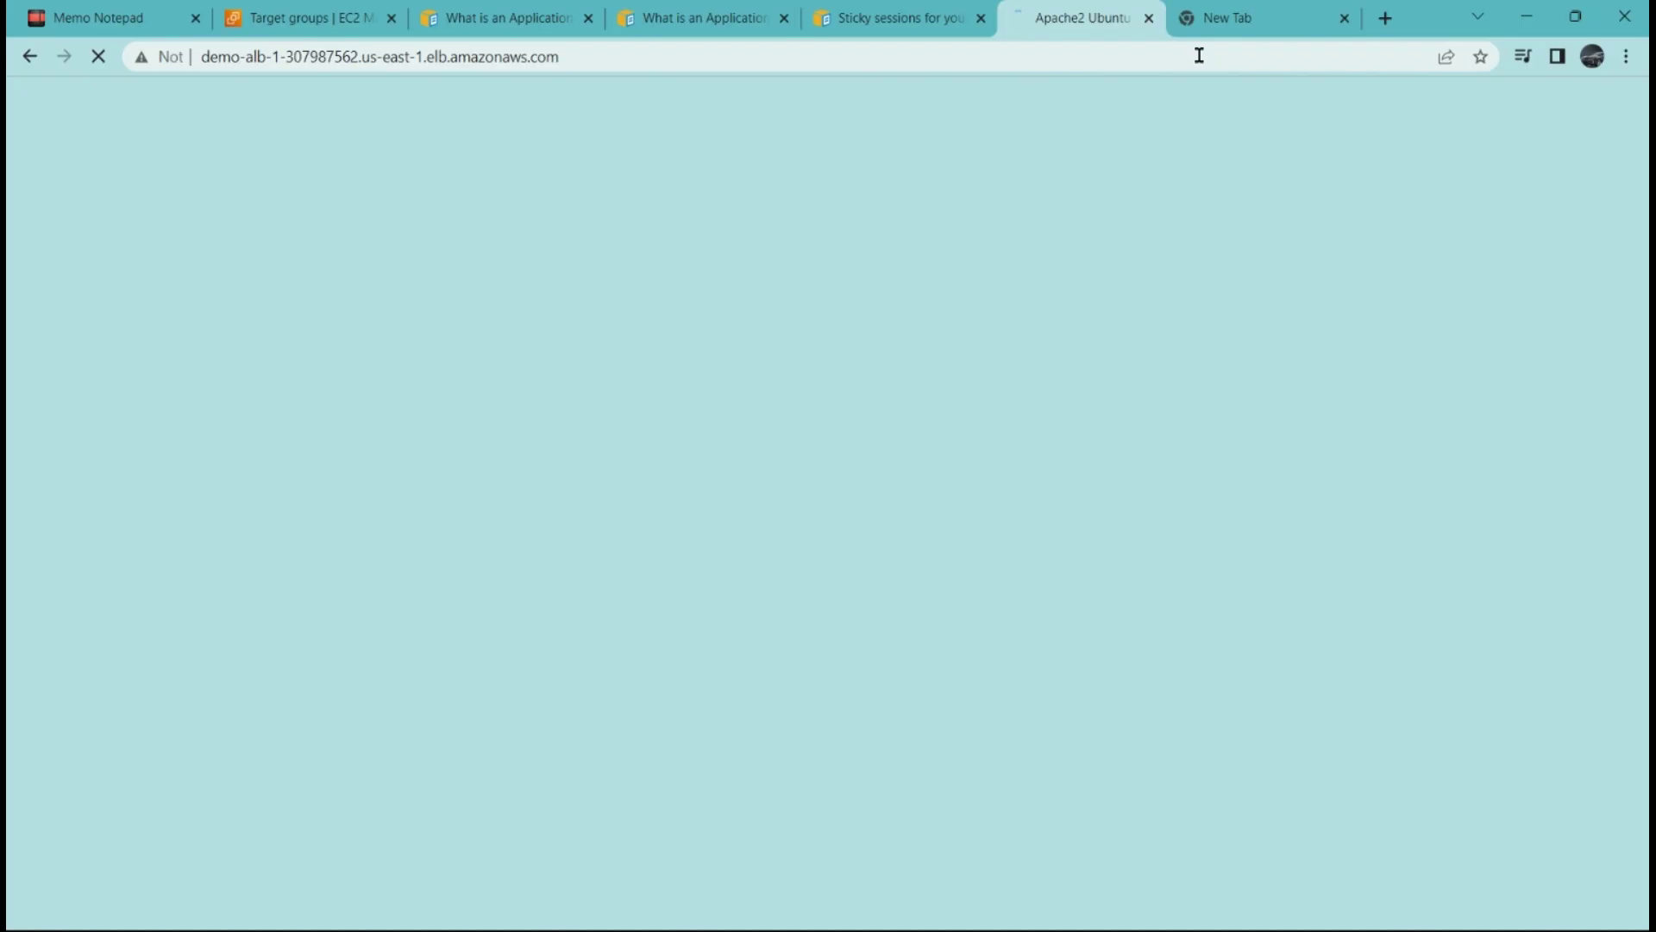
{"action": "left_click", "coordinate": [1344, 18]}
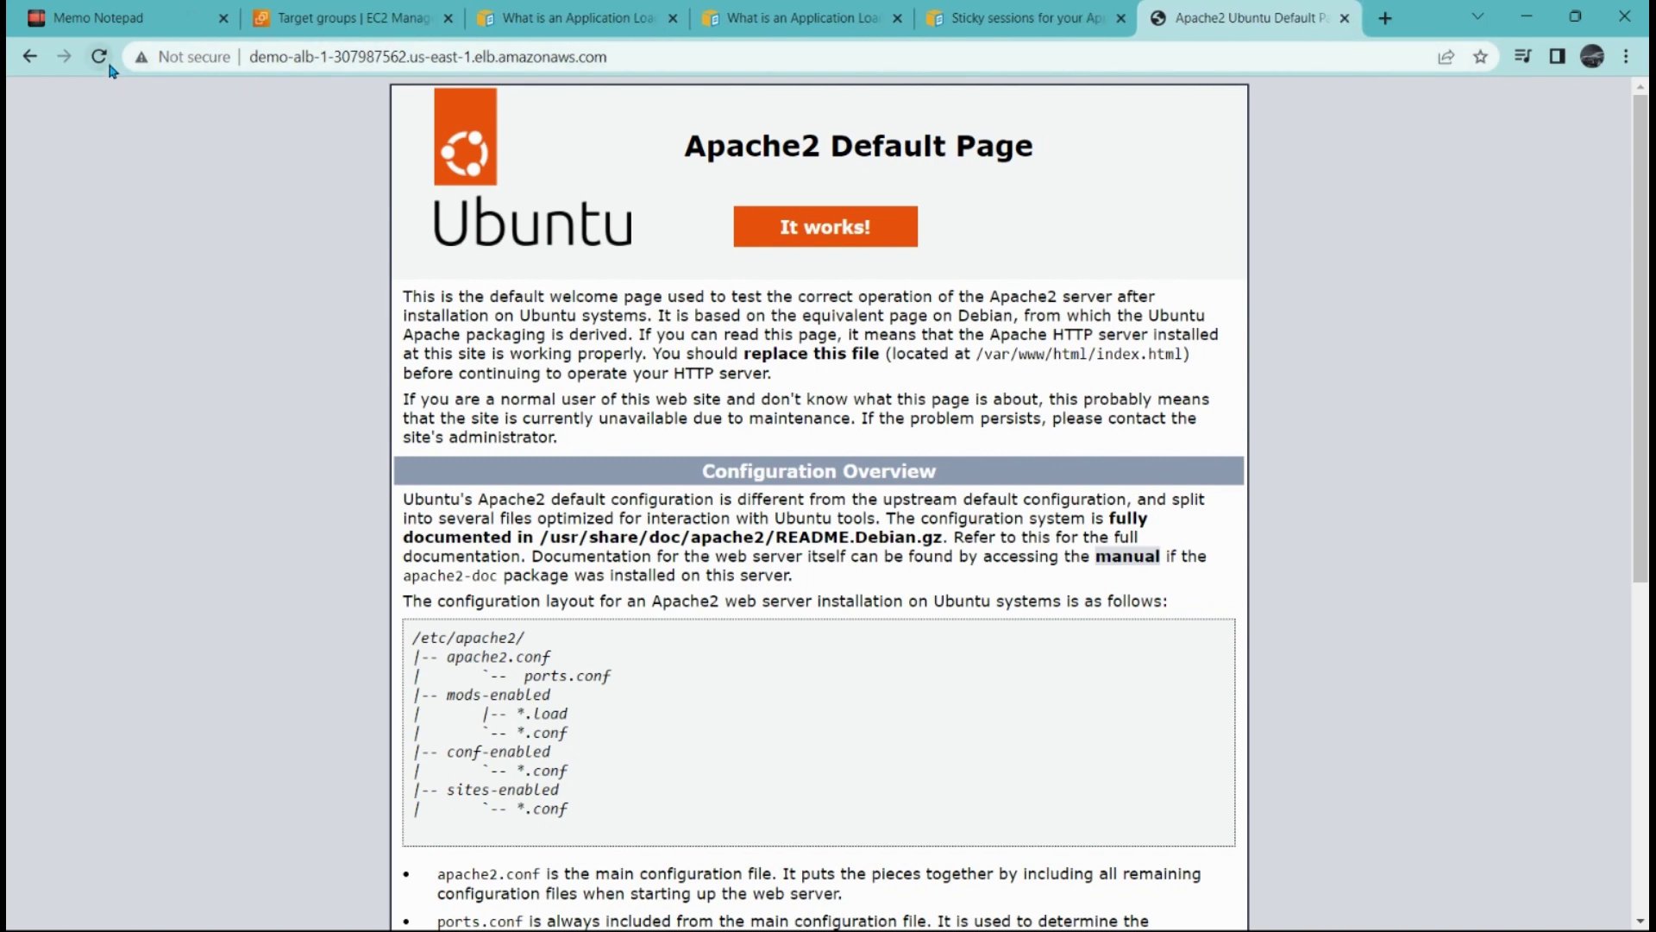
Return to the TG-1 target group and review the stickiness duration in its target selection configuration.
{"action": "left_click", "coordinate": [422, 17]}
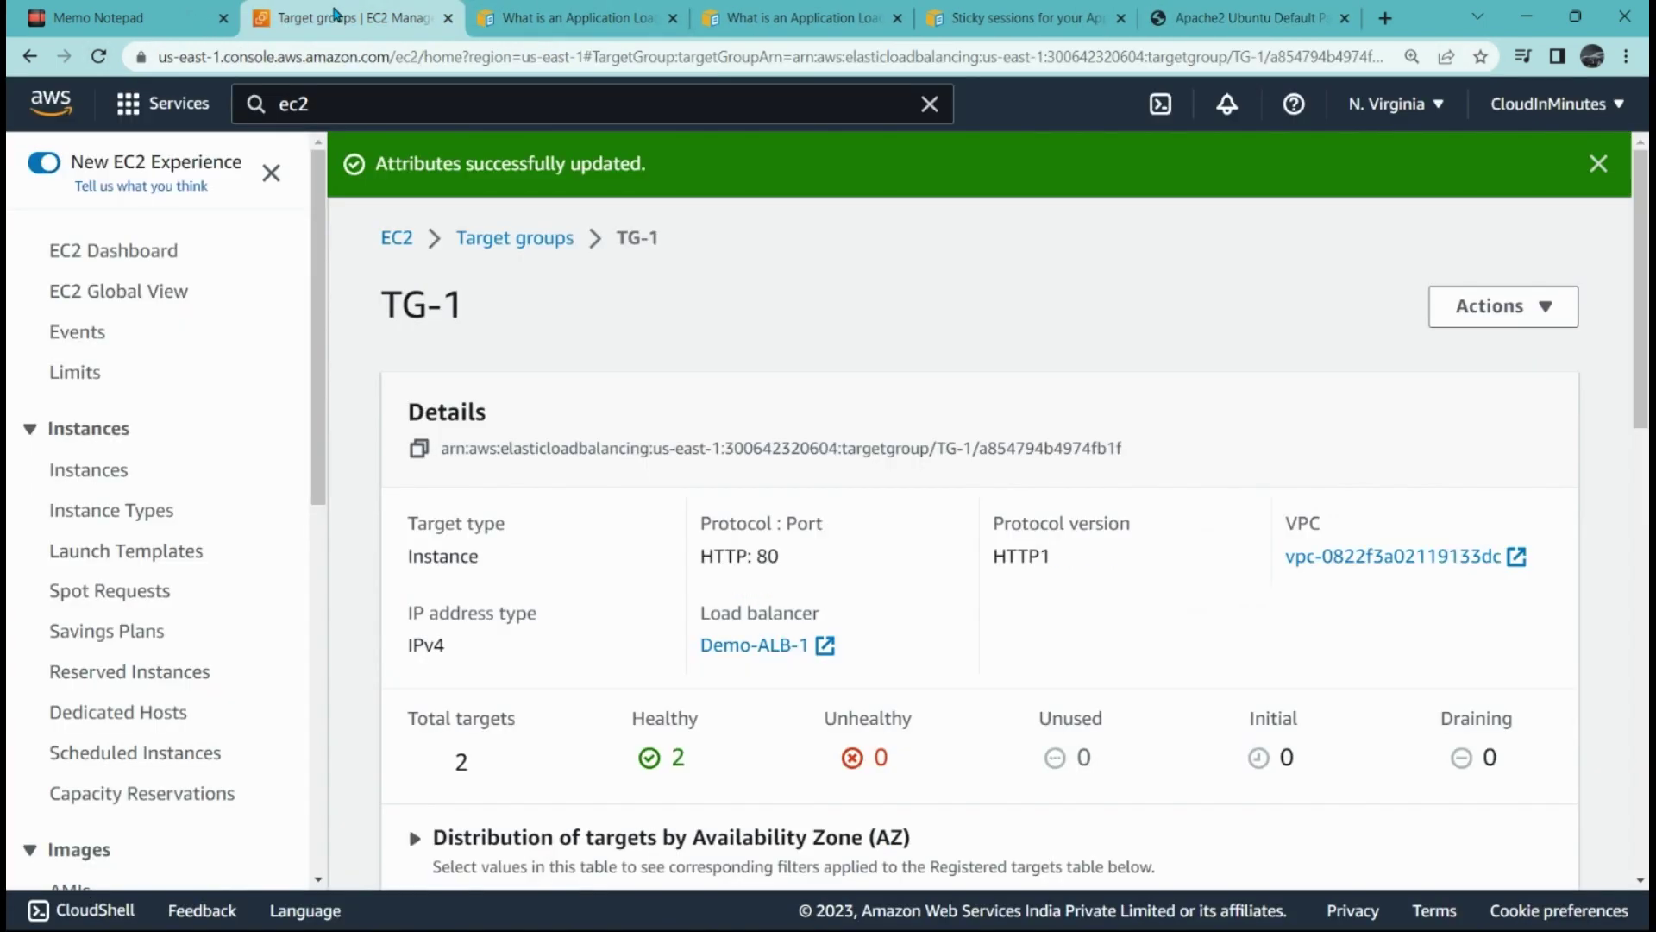
{"action": "left_click", "coordinate": [601, 17]}
{"action": "left_click", "coordinate": [332, 15]}
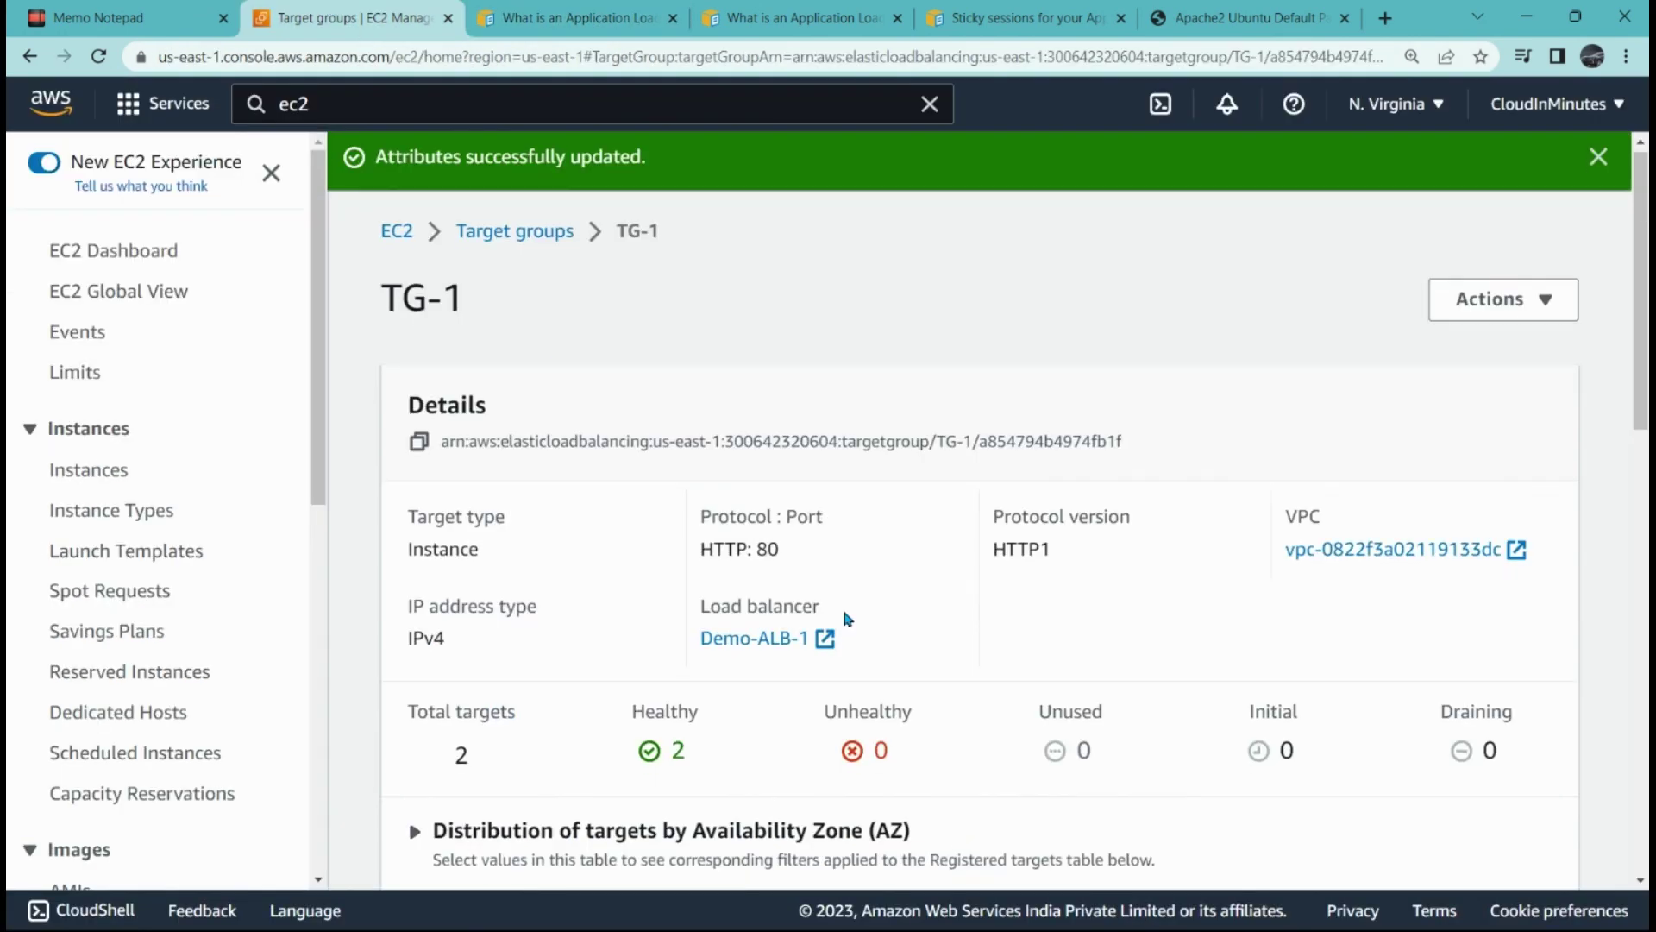
{"action": "scroll", "coordinate": [845, 618], "scroll_direction": "down", "scroll_amount": 7}
{"action": "scroll", "coordinate": [845, 618], "scroll_direction": "down", "scroll_amount": 6}
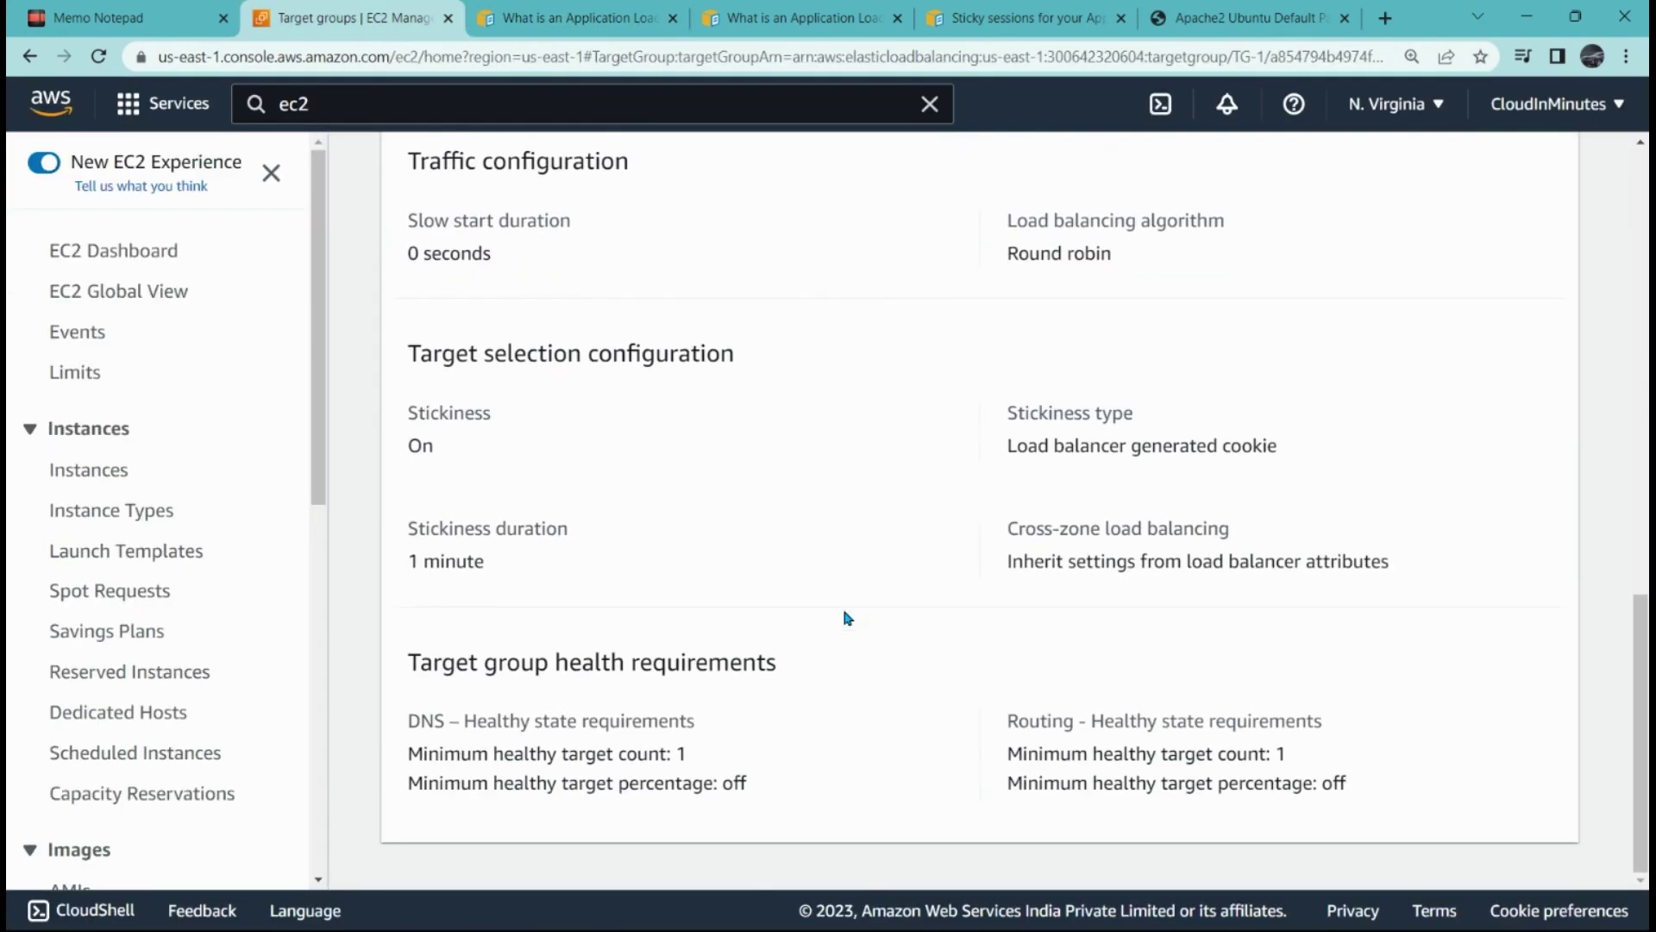
{"action": "scroll", "coordinate": [603, 606], "scroll_direction": "up", "scroll_amount": 5}
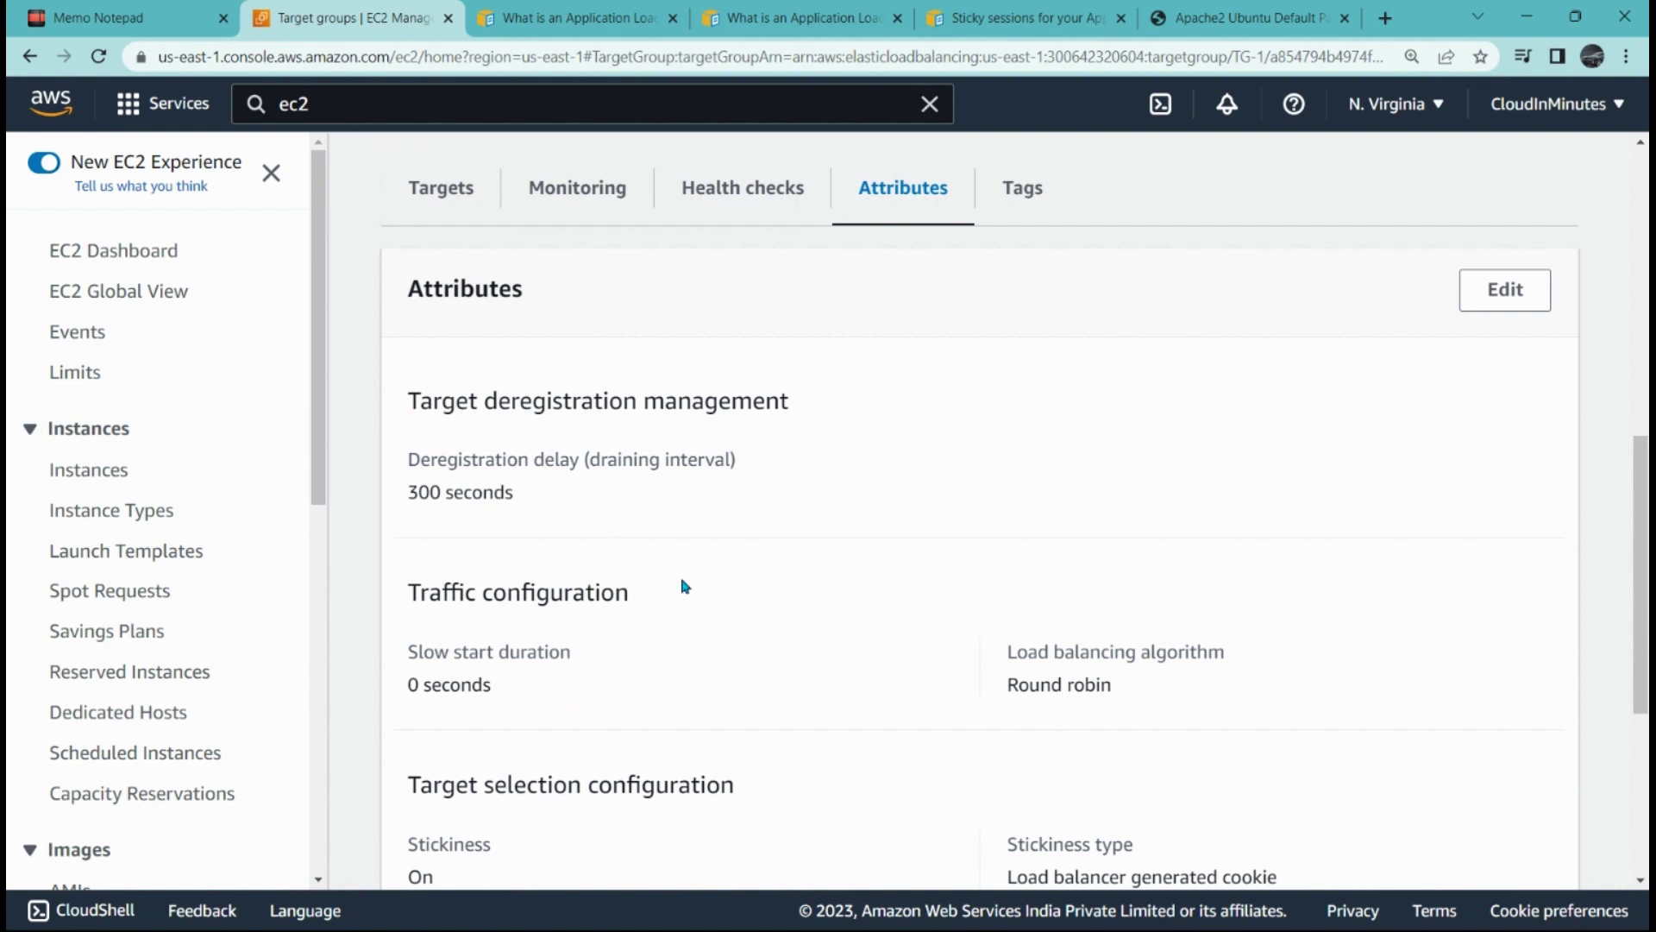
{"action": "scroll", "coordinate": [794, 495], "scroll_direction": "down", "scroll_amount": 5}
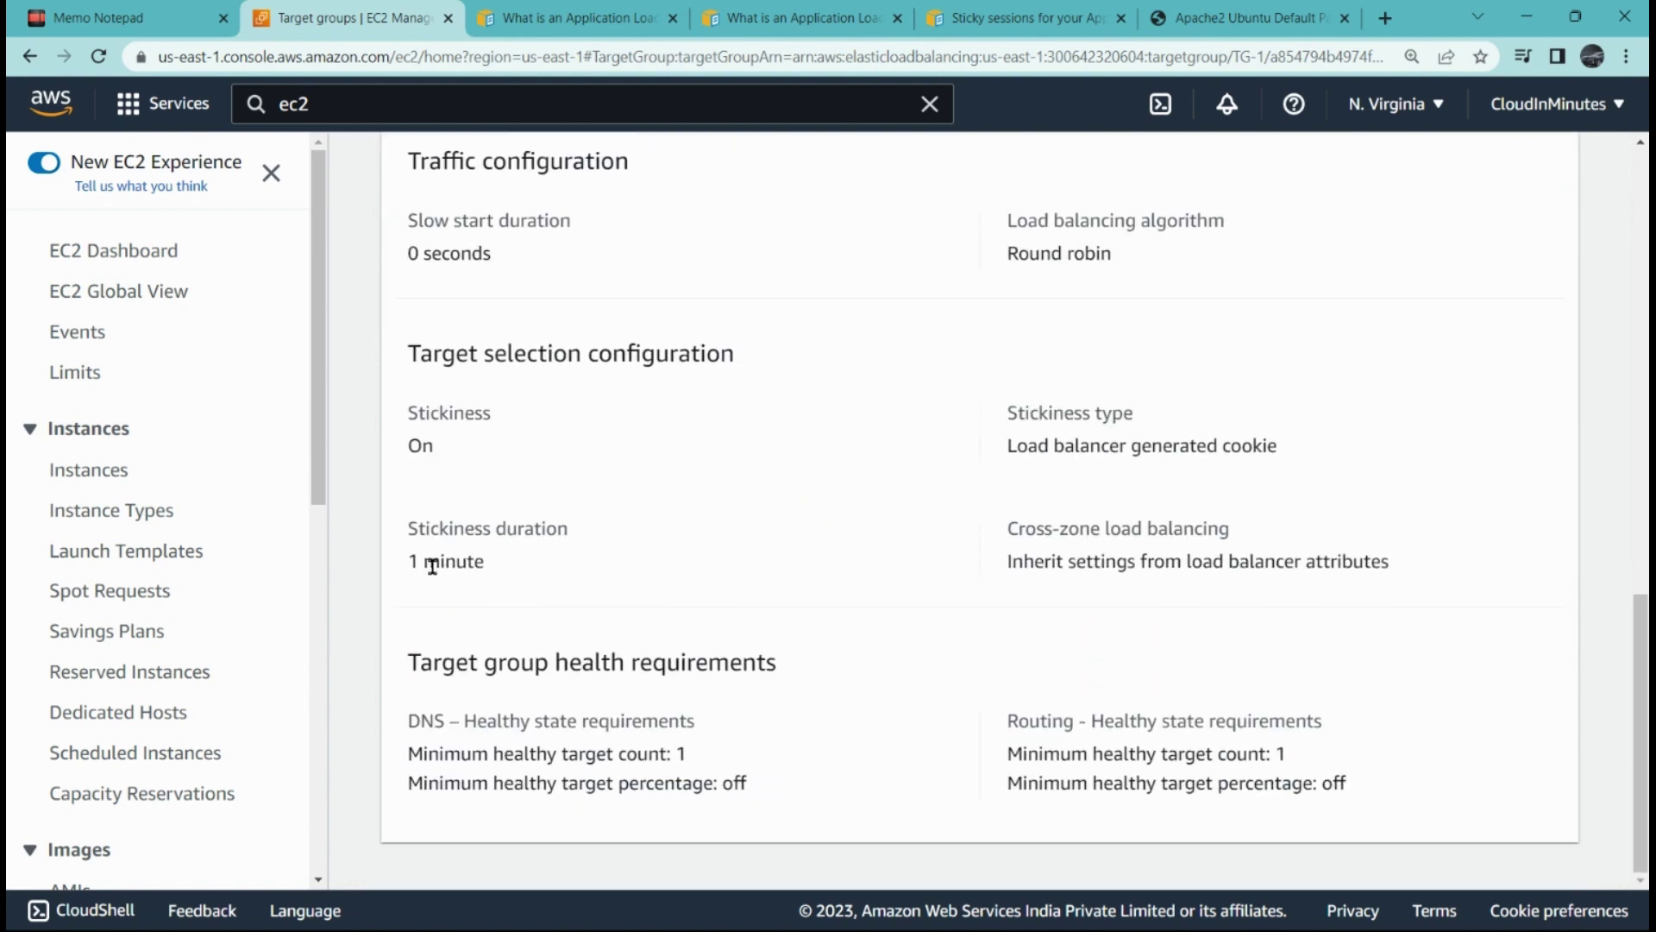
{"action": "left_click_drag", "start_coordinate": [419, 562], "coordinate": [498, 583]}
{"action": "left_click", "coordinate": [585, 569]}
Switch back to the Demo-ALB-1 page and reload its DNS address several times within the stickiness period.
{"action": "left_click", "coordinate": [1240, 8]}
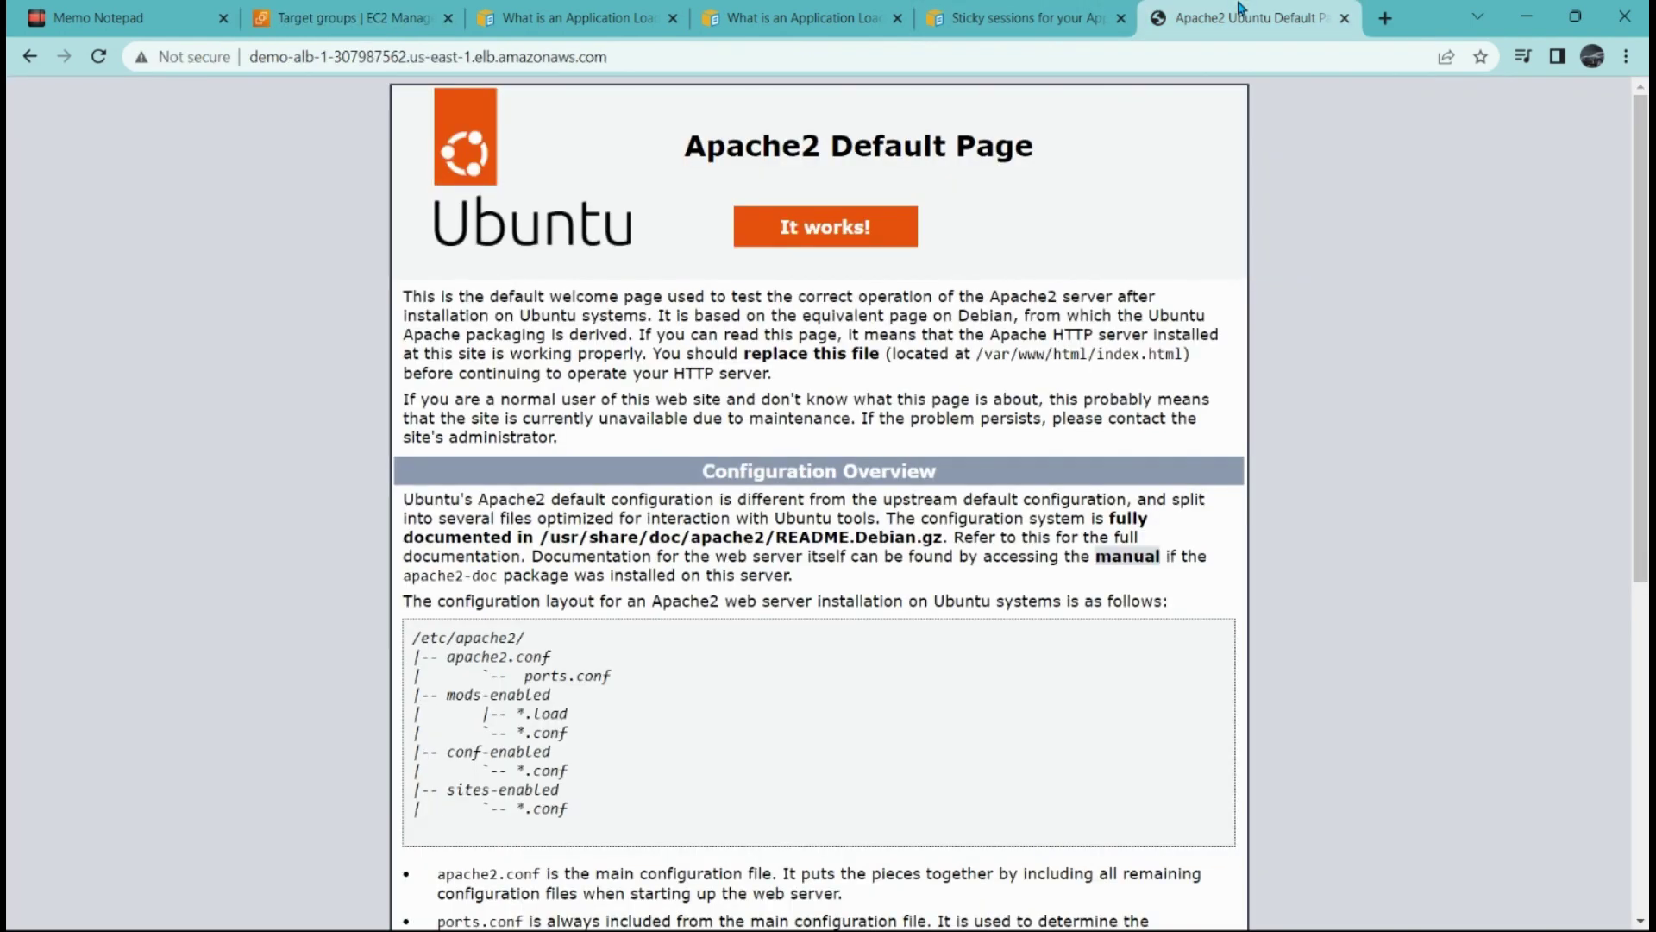
{"action": "left_click", "coordinate": [100, 57]}
{"action": "left_click", "coordinate": [658, 56]}
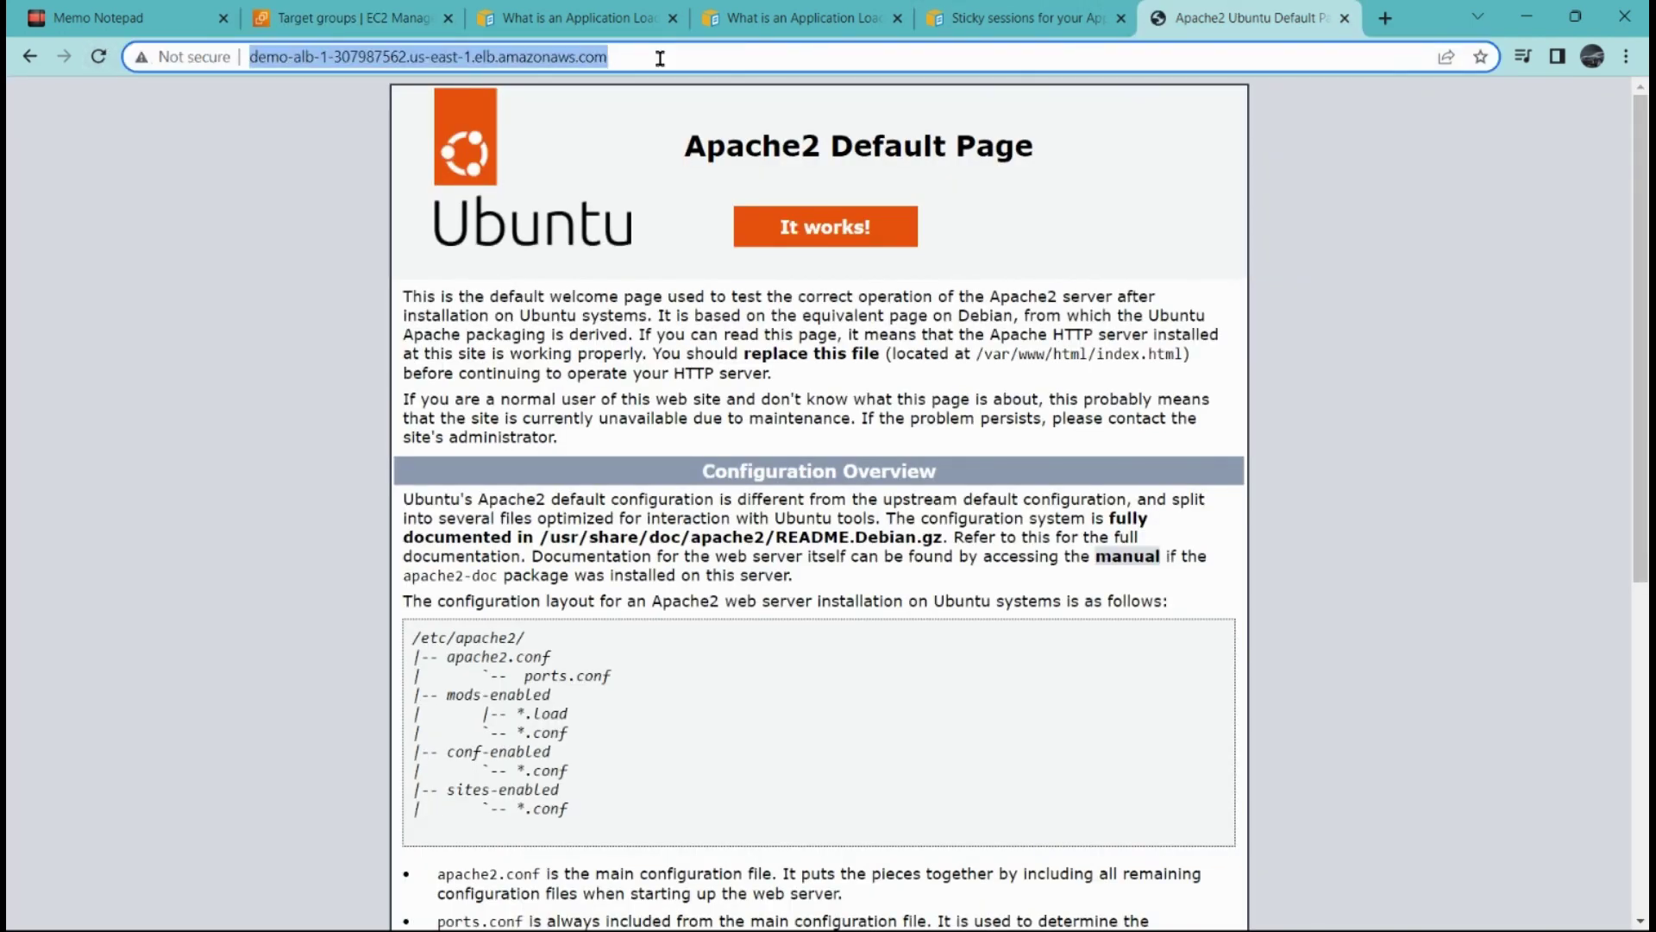
{"action": "left_click", "coordinate": [661, 58]}
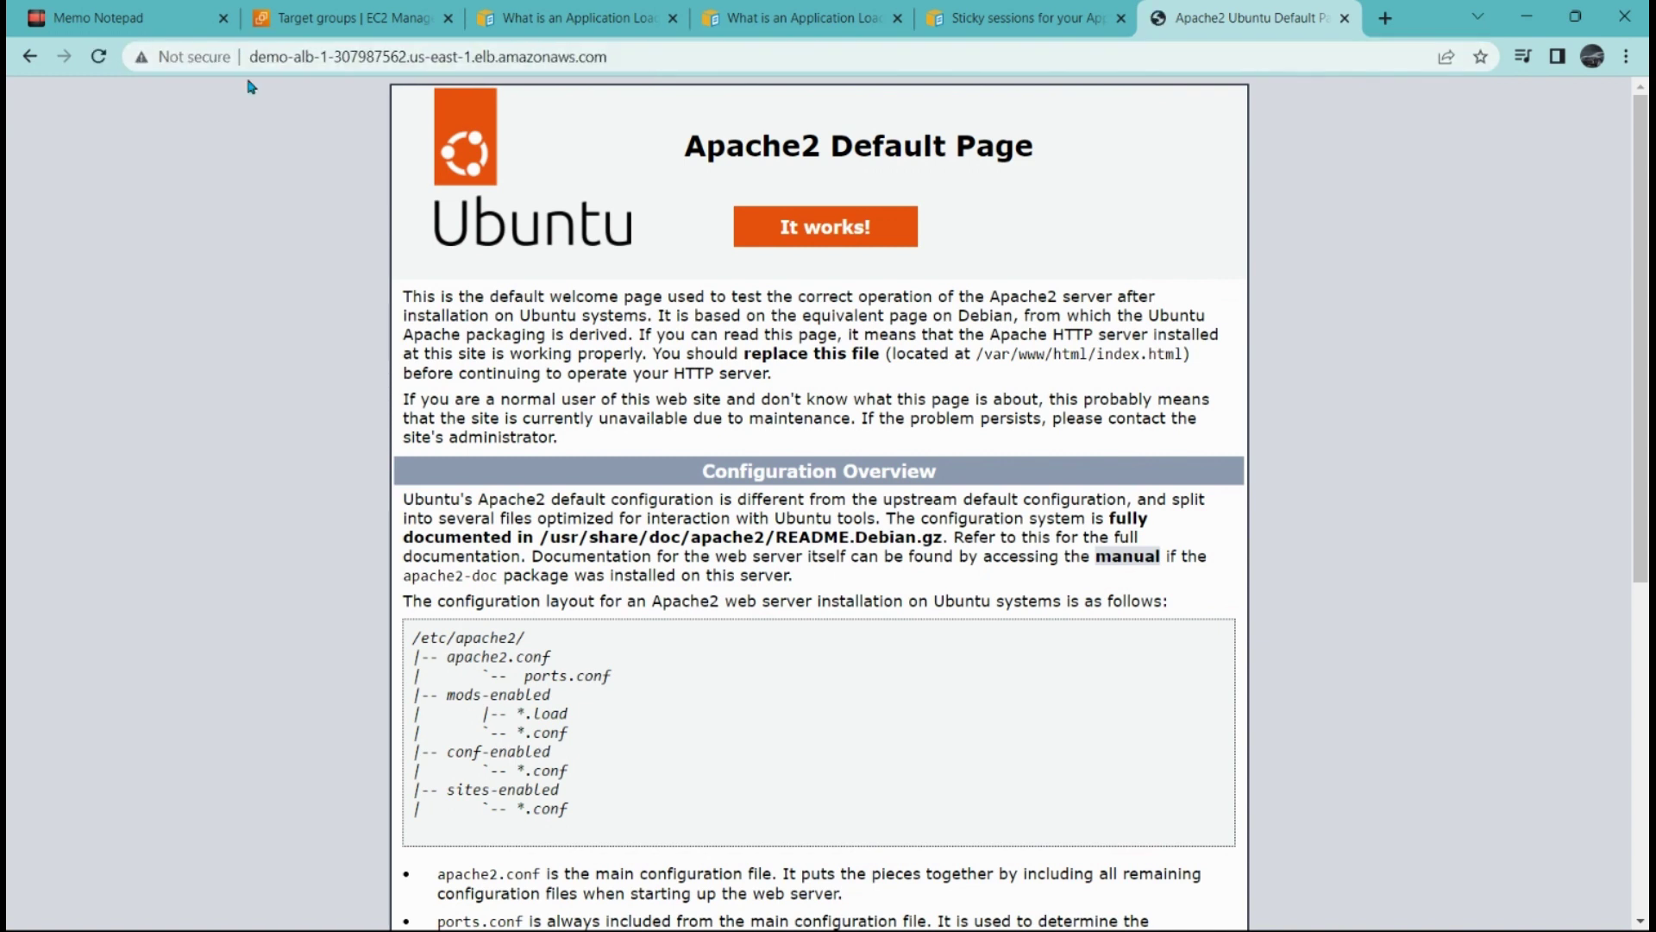
{"action": "left_click", "coordinate": [98, 68]}
{"action": "left_click", "coordinate": [98, 69]}
{"action": "left_click", "coordinate": [518, 57]}
{"action": "key", "text": "Return"}
{"action": "left_click", "coordinate": [520, 57]}
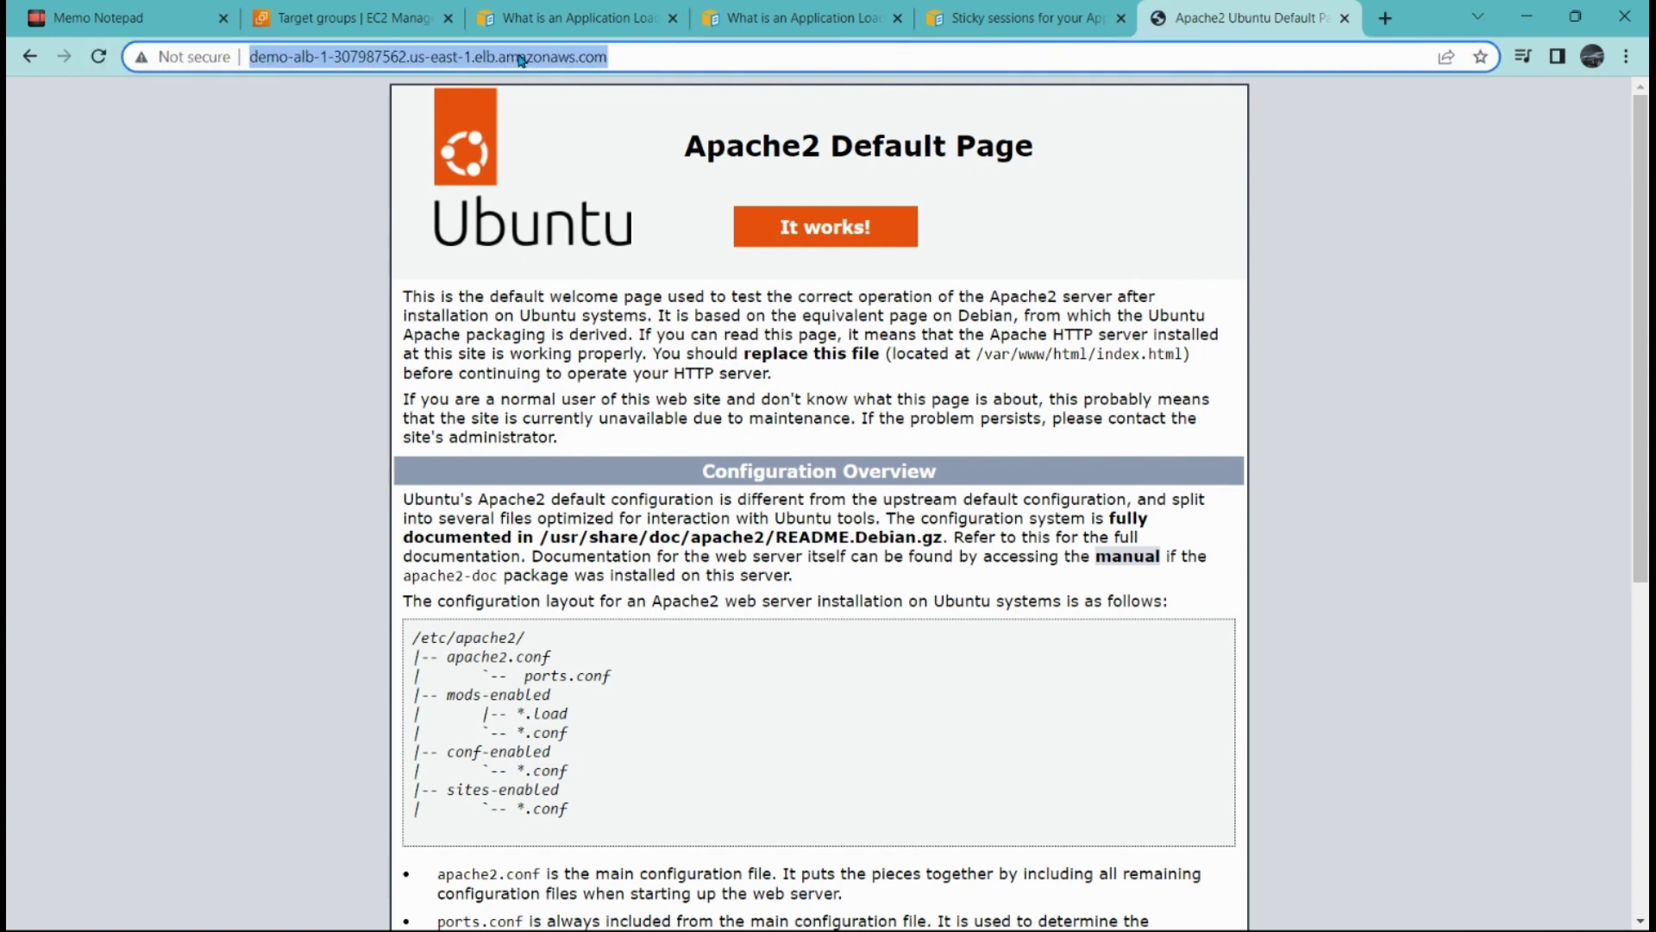
{"action": "key", "text": "Return"}
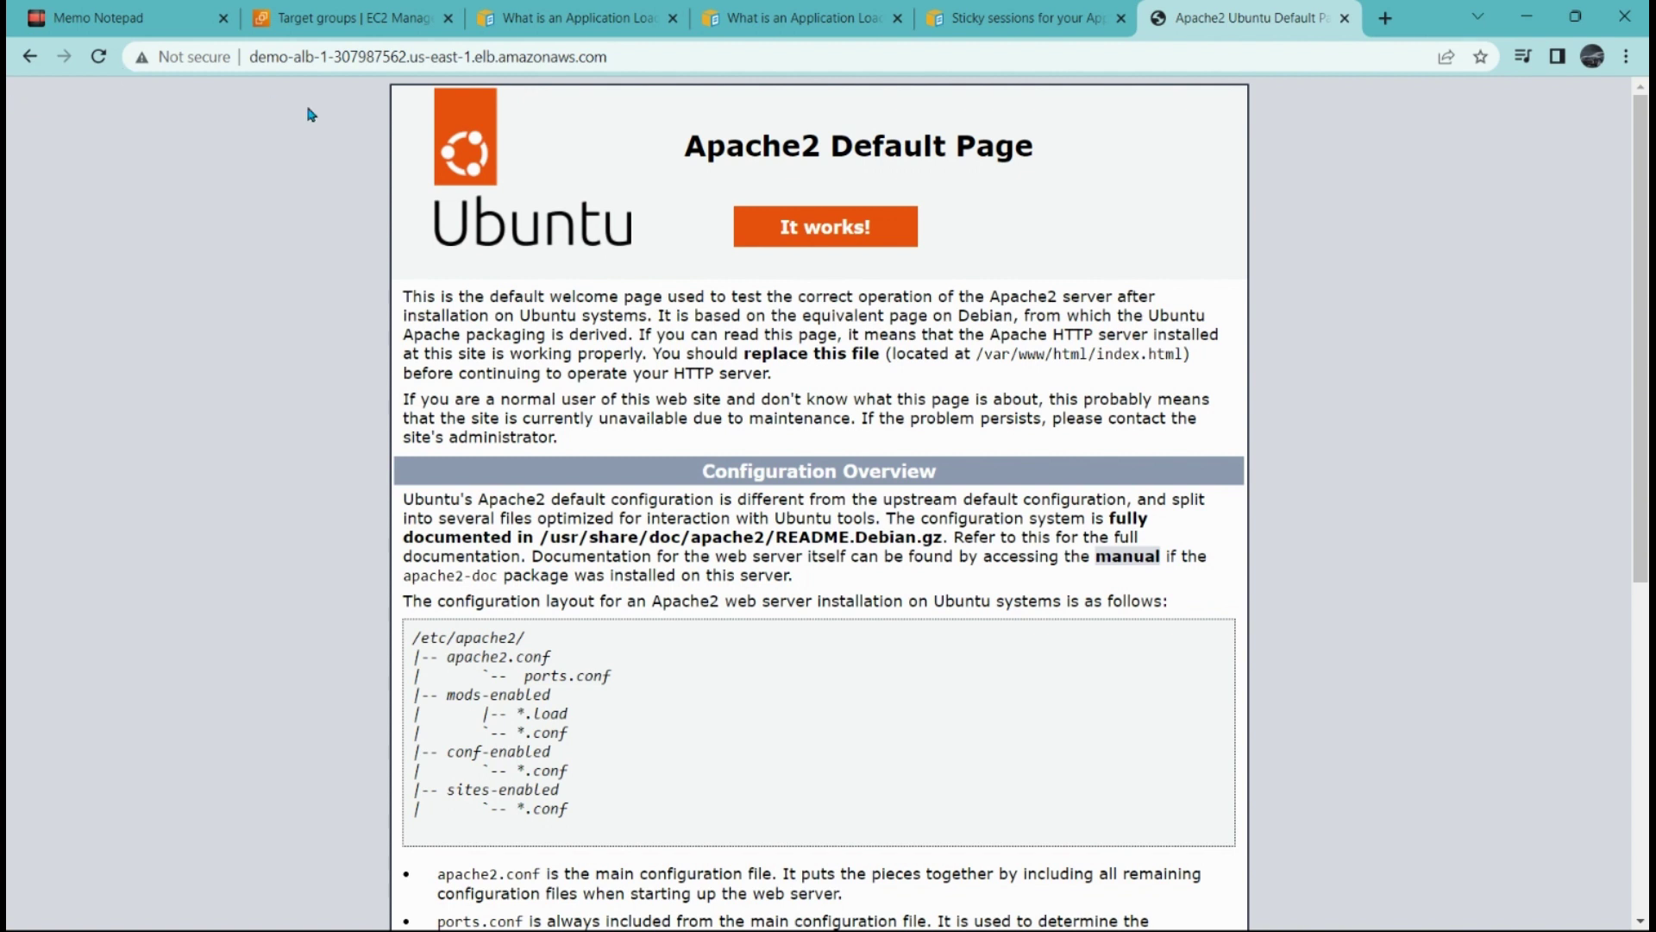
Keep requesting the Demo-ALB-1 address at intervals to check which instance responds once the stickiness duration has elapsed.
{"action": "left_click", "coordinate": [98, 57]}
{"action": "left_click", "coordinate": [433, 55]}
{"action": "left_click", "coordinate": [379, 57]}
{"action": "key", "text": "Return"}
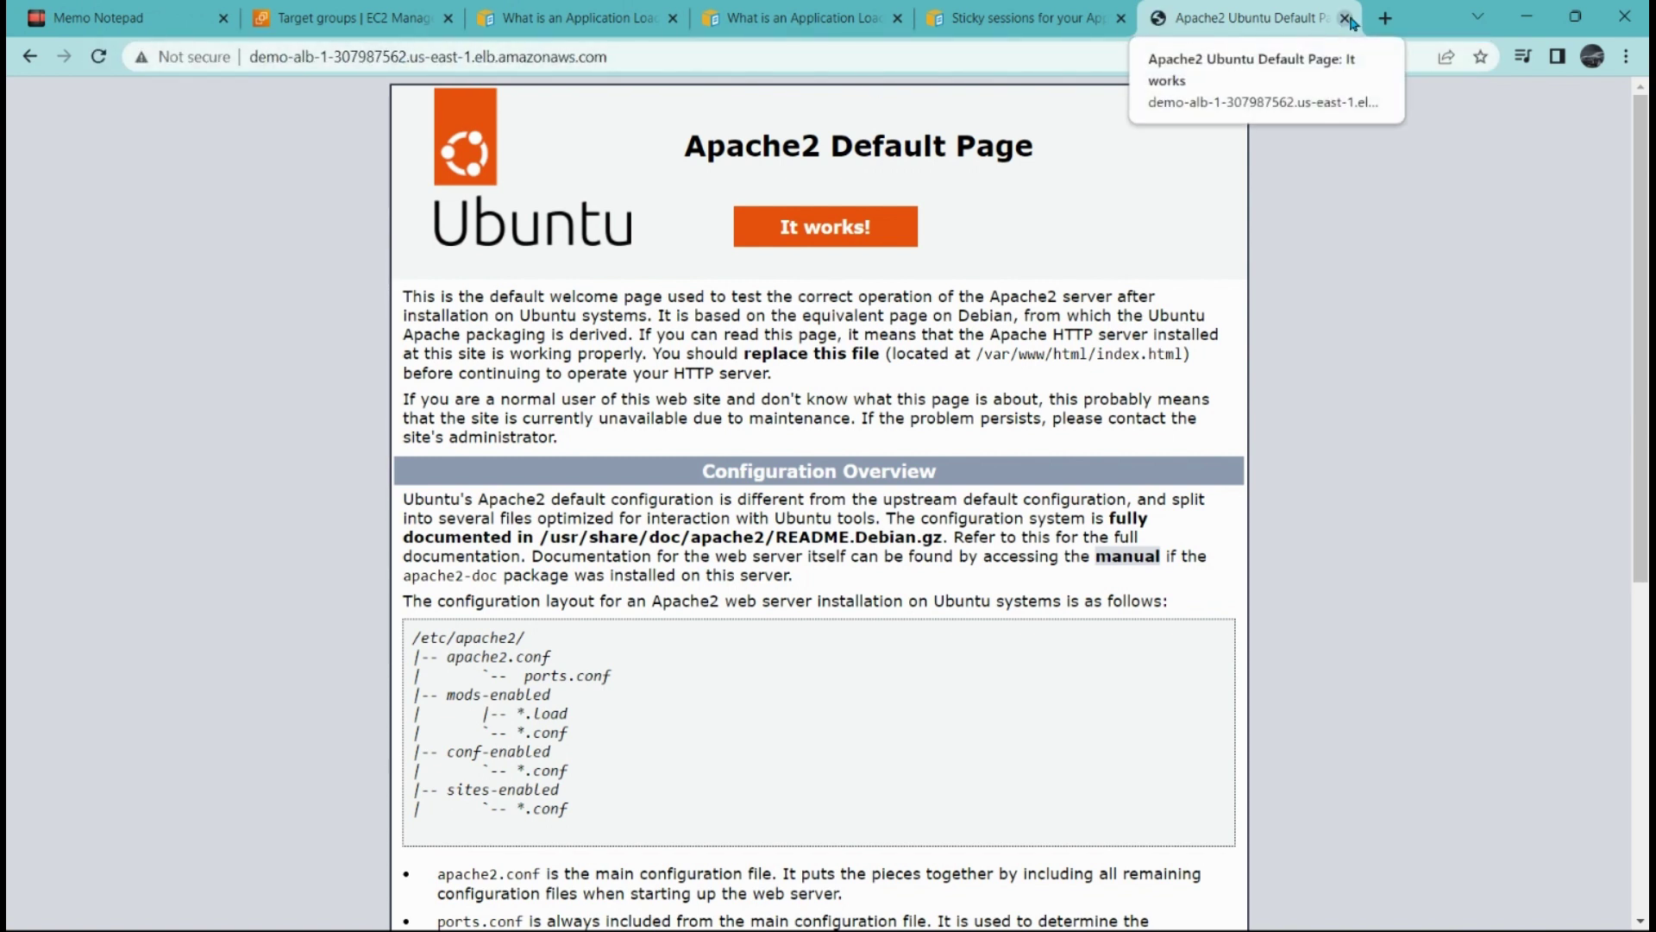
{"action": "left_click", "coordinate": [947, 55]}
{"action": "left_click", "coordinate": [98, 58]}
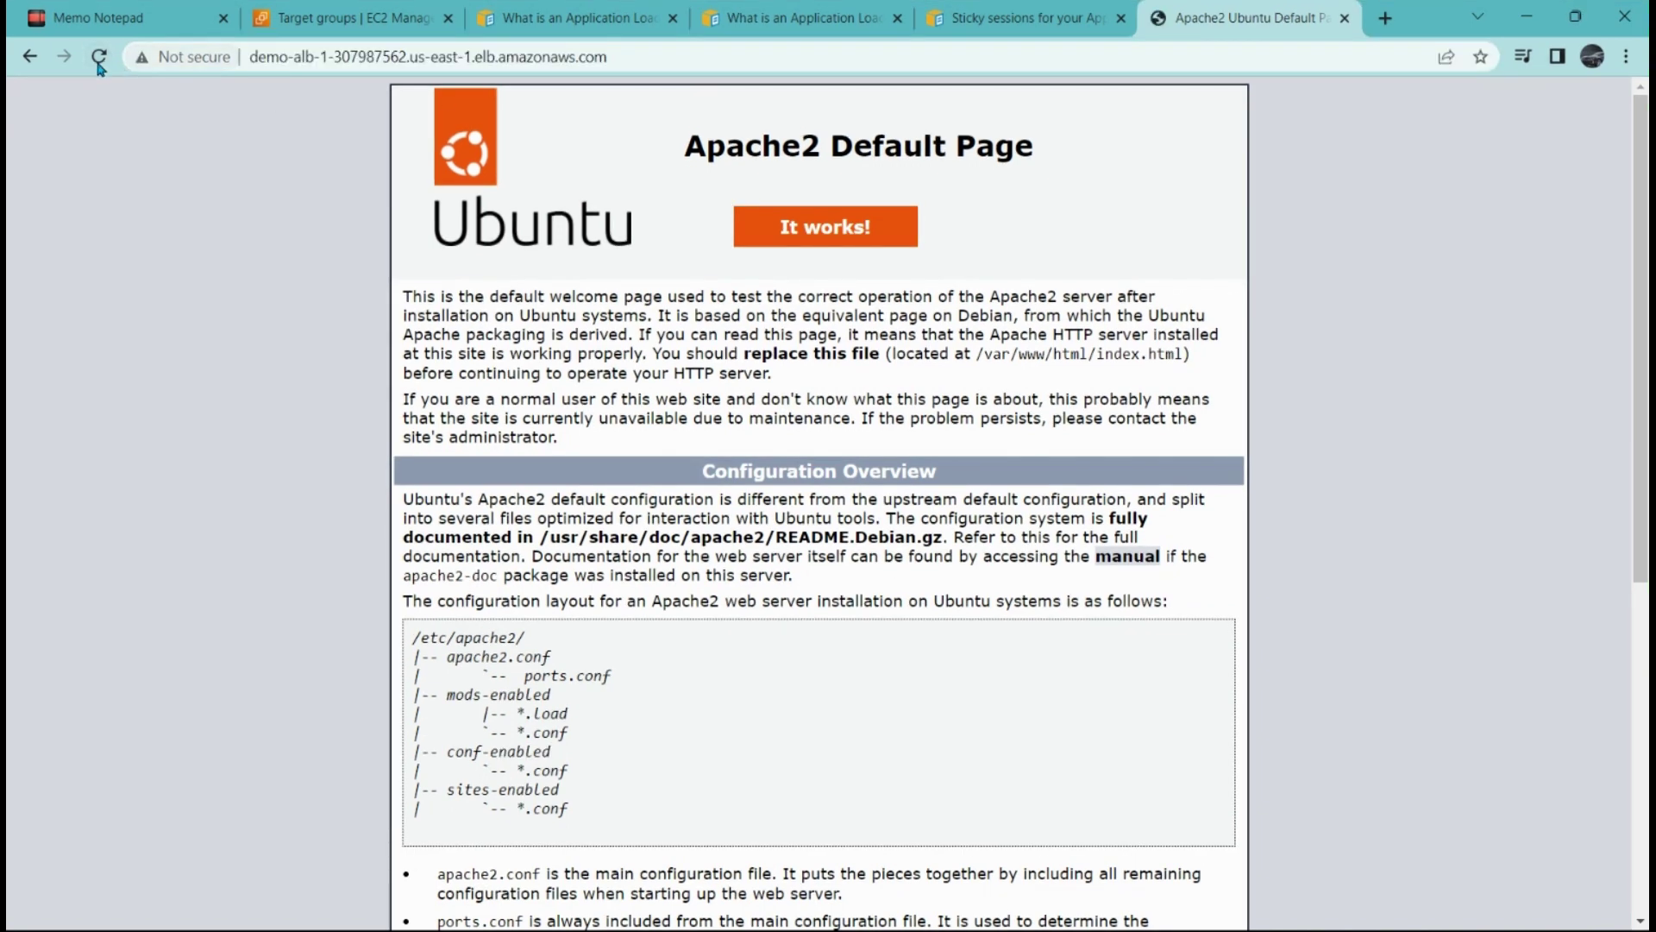
{"action": "left_click", "coordinate": [517, 54]}
{"action": "key", "text": "Return"}
{"action": "left_click", "coordinate": [97, 57]}
{"action": "left_click", "coordinate": [544, 61]}
{"action": "key", "text": "Return"}
Revisit the TG-1 attributes, and in Memo Notepad open the Elastic Load Balancer task note and highlight the Part 2 Network load balancers subtask.
{"action": "left_click", "coordinate": [324, 13]}
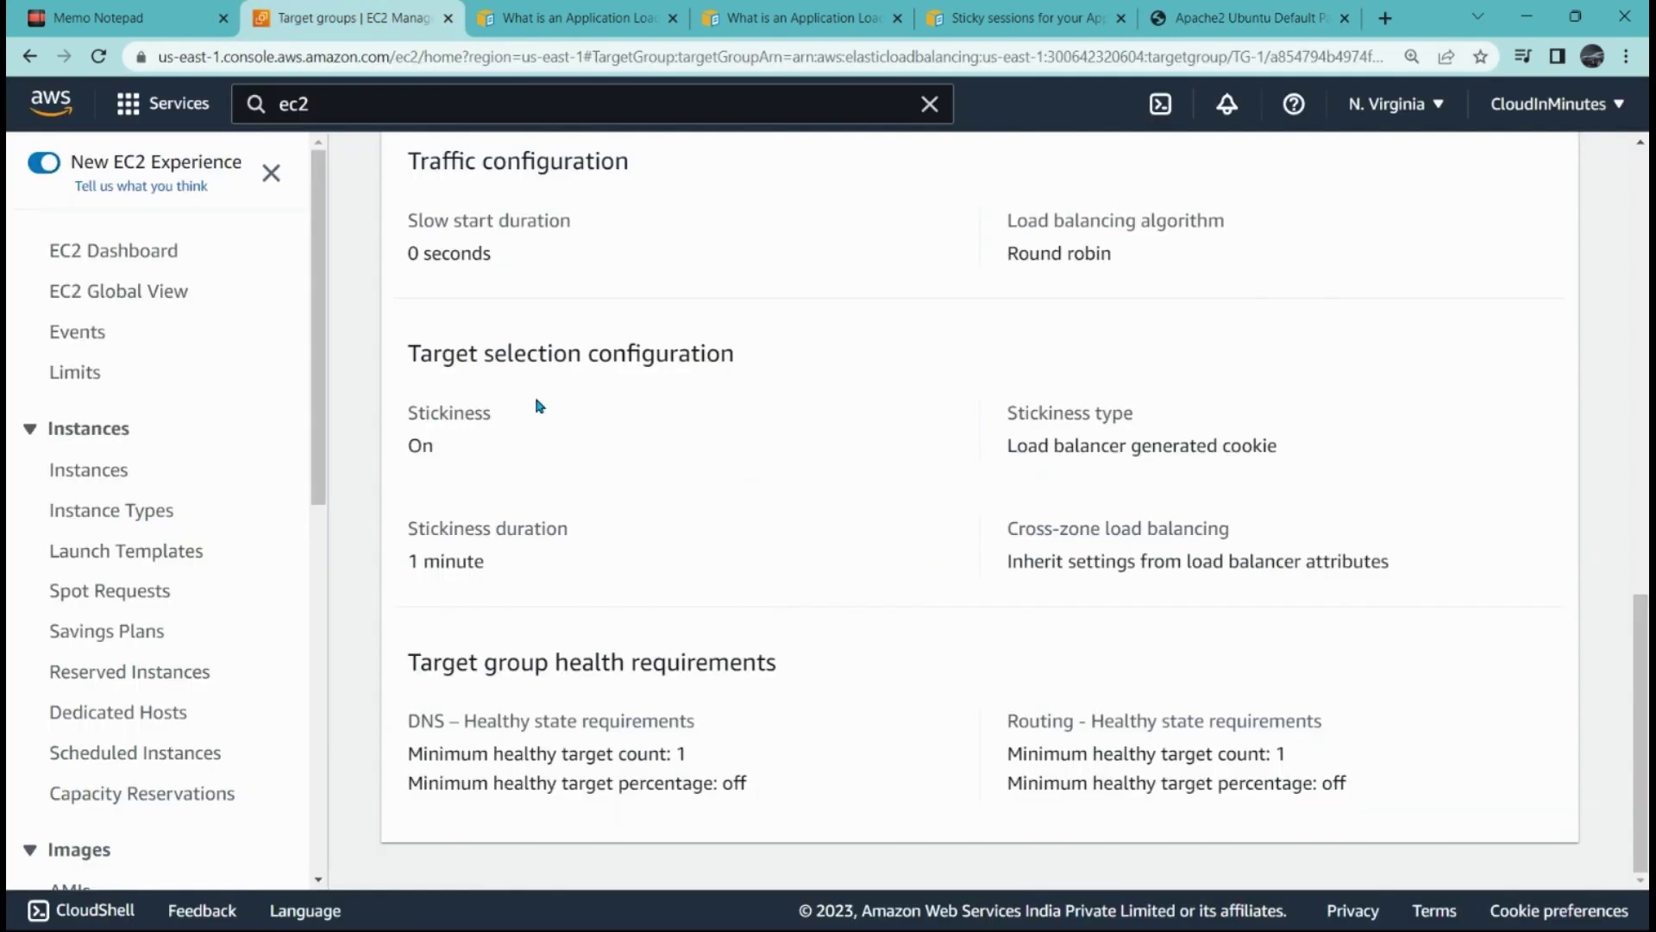
{"action": "scroll", "coordinate": [536, 405], "scroll_direction": "up", "scroll_amount": 5}
{"action": "key", "text": "ctrl+1"}
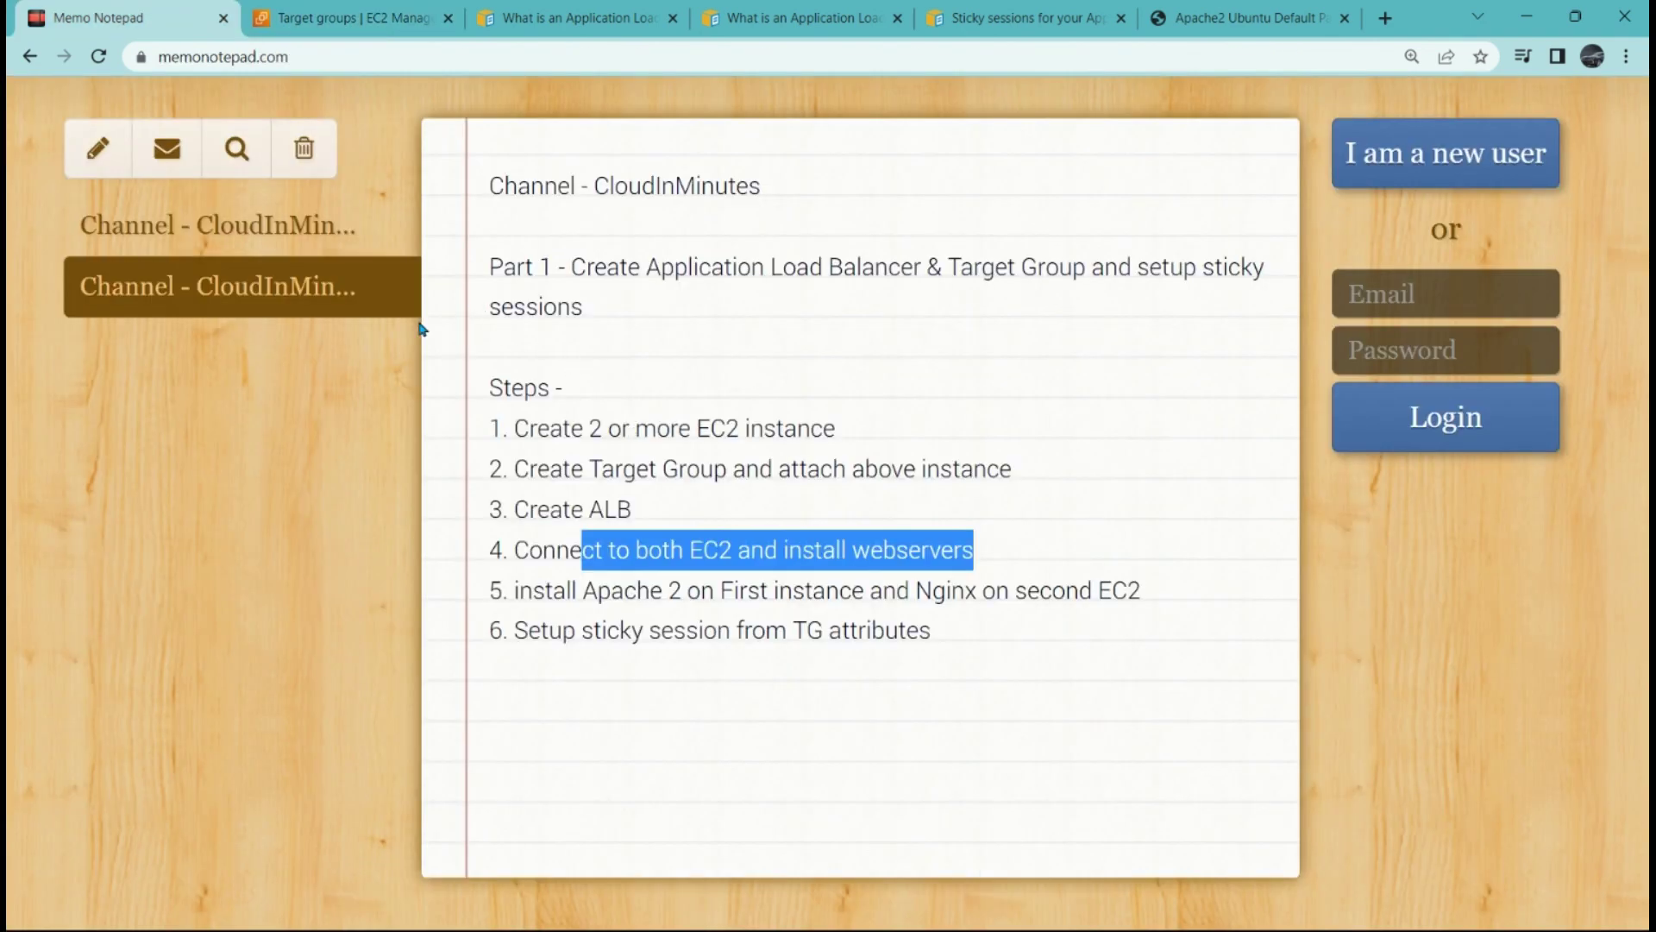
{"action": "left_click", "coordinate": [257, 225]}
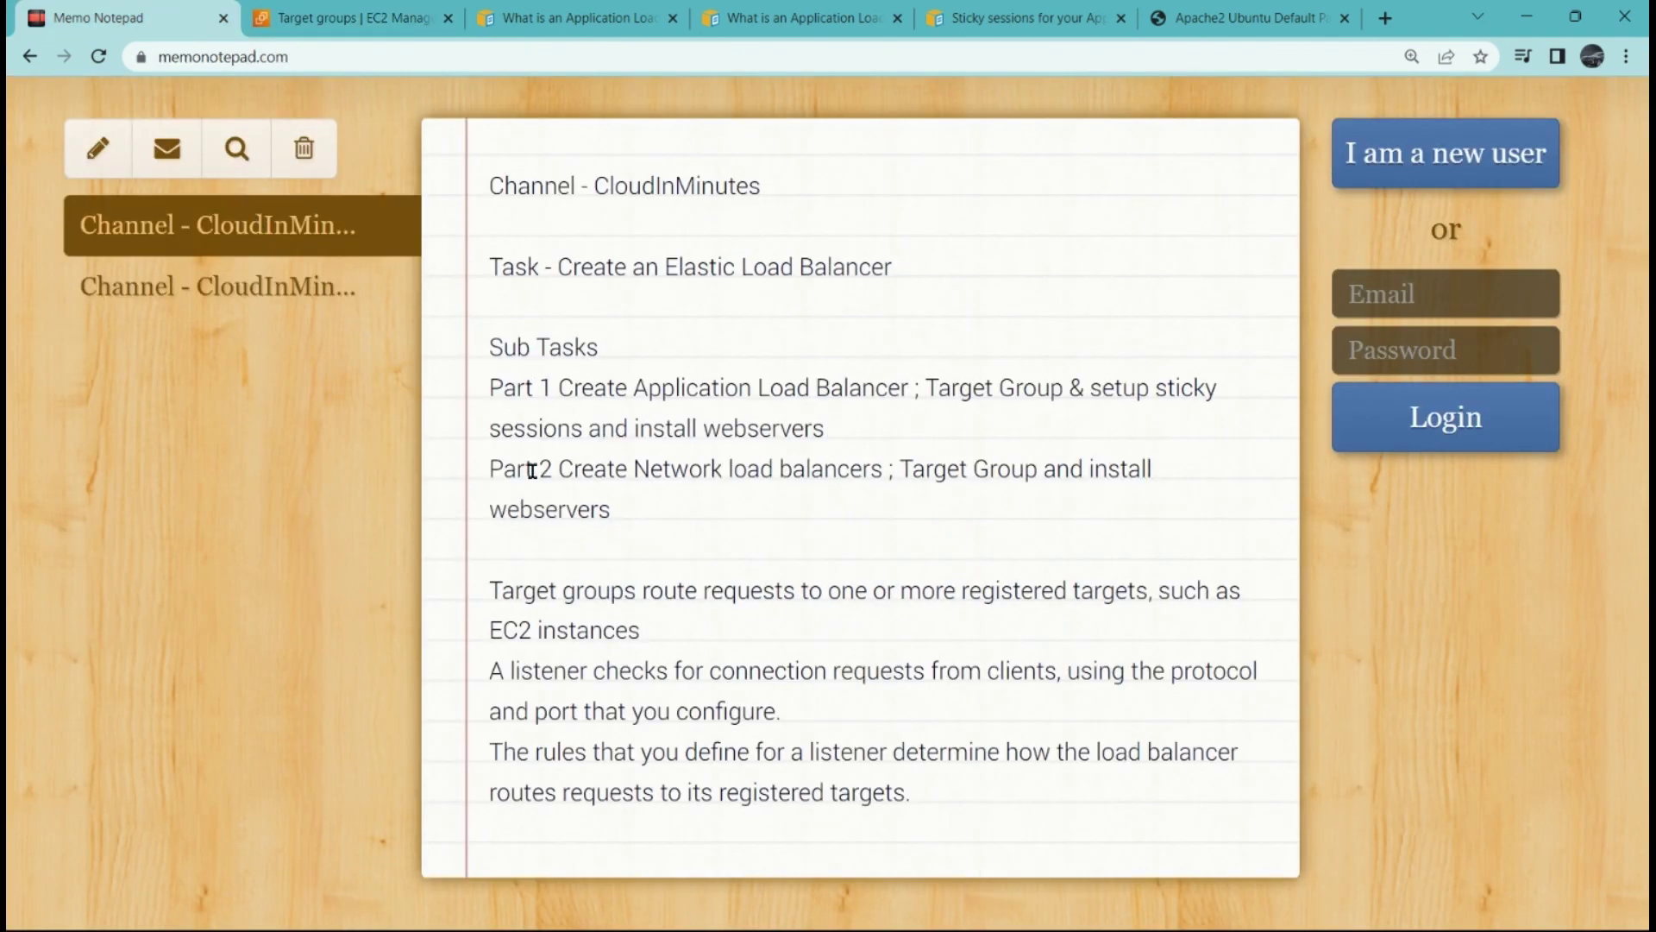
{"action": "left_click_drag", "start_coordinate": [489, 469], "coordinate": [661, 515]}
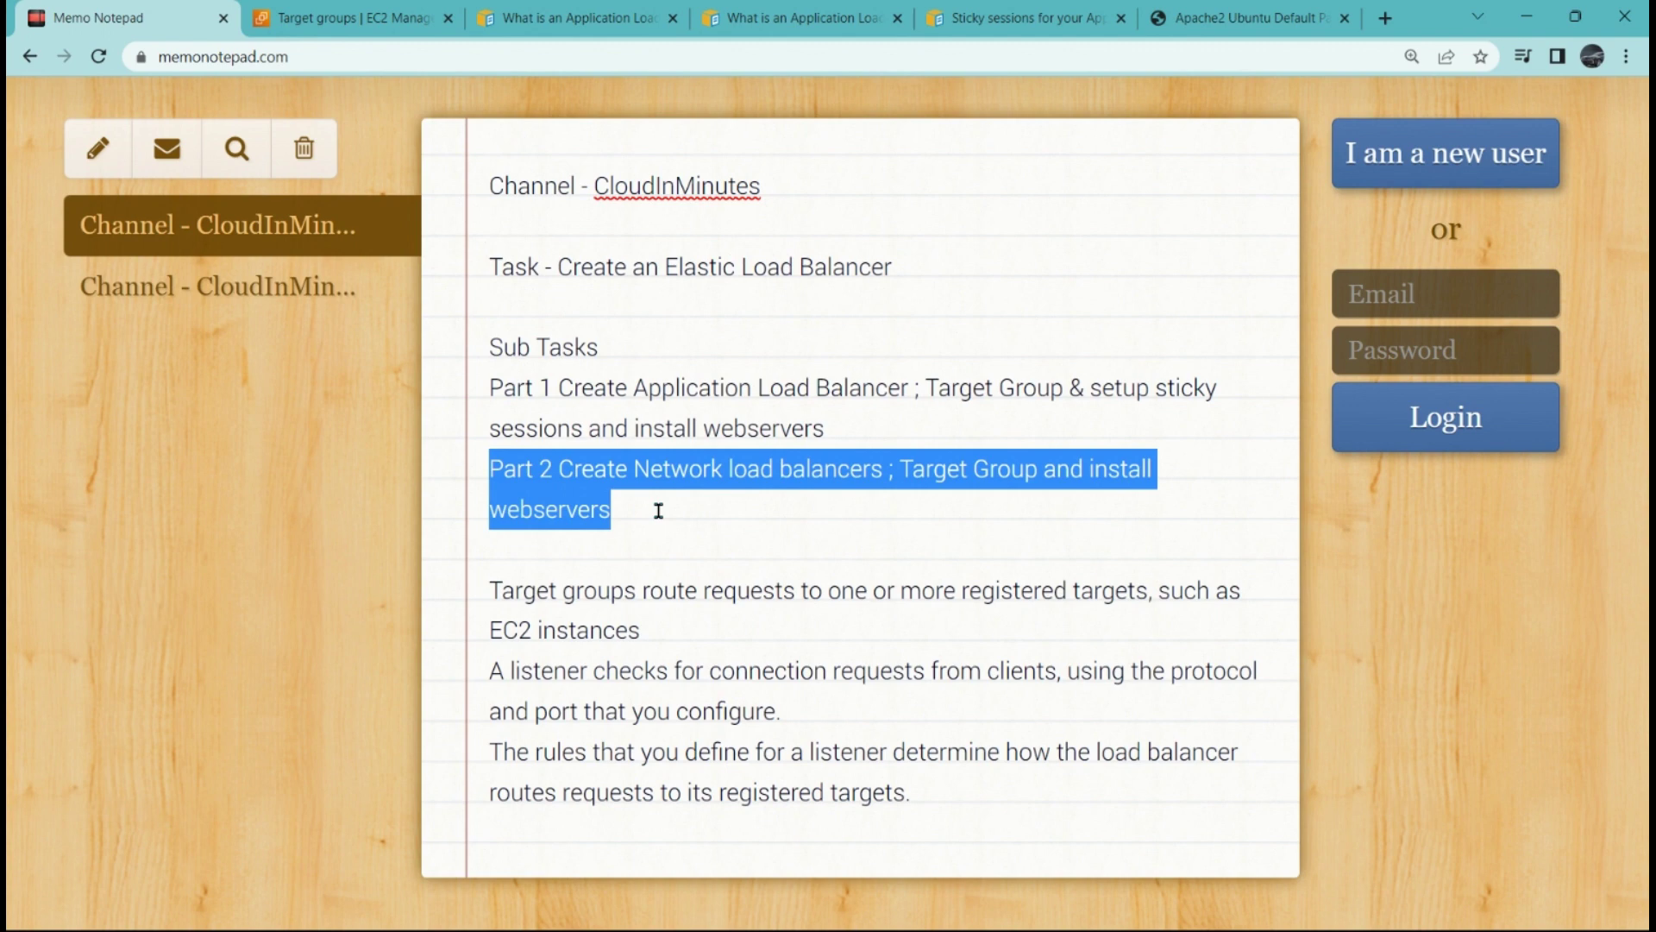